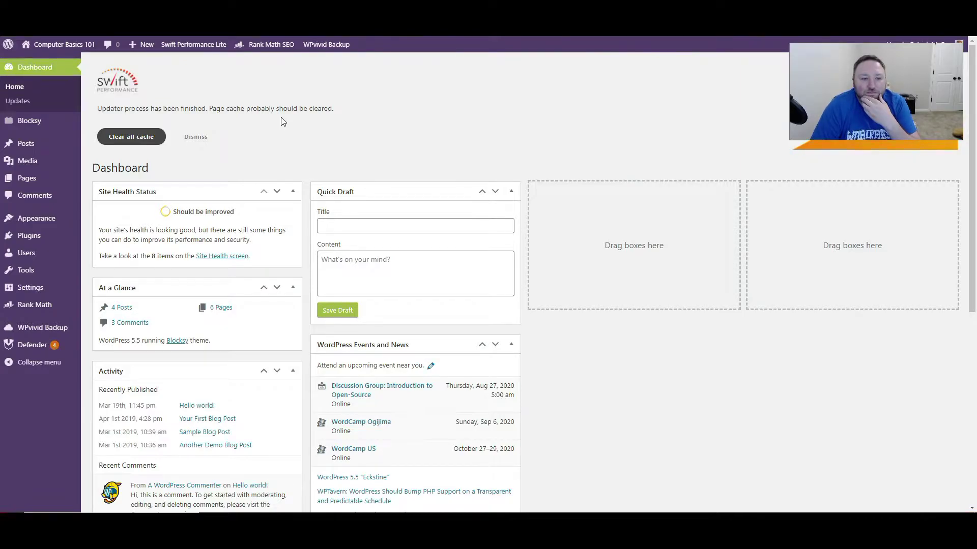
Dismiss the Swift Performance notice about clearing the page cache on the WordPress dashboard.
{"action": "left_click", "coordinate": [197, 136]}
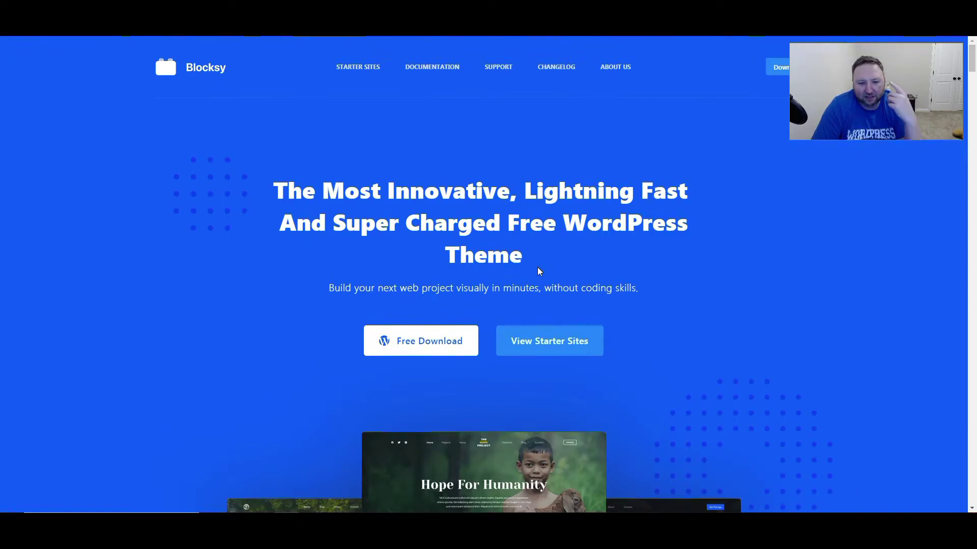
Review the Blocksy theme homepage's introduction, Ultra Performance scores and Key Features section.
{"action": "scroll", "coordinate": [540, 270], "scroll_direction": "down", "scroll_amount": 3}
{"action": "scroll", "coordinate": [538, 269], "scroll_direction": "down", "scroll_amount": 4}
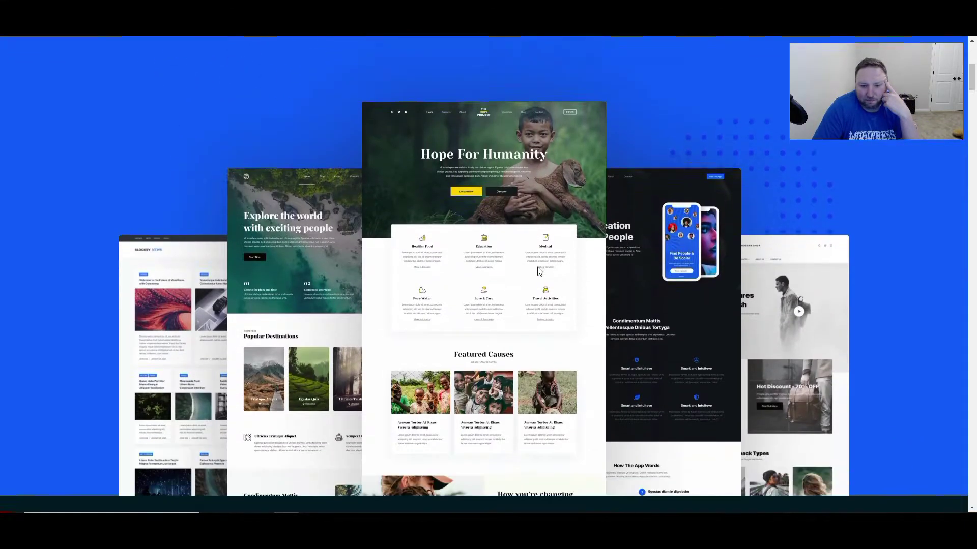
{"action": "scroll", "coordinate": [527, 269], "scroll_direction": "up", "scroll_amount": 7}
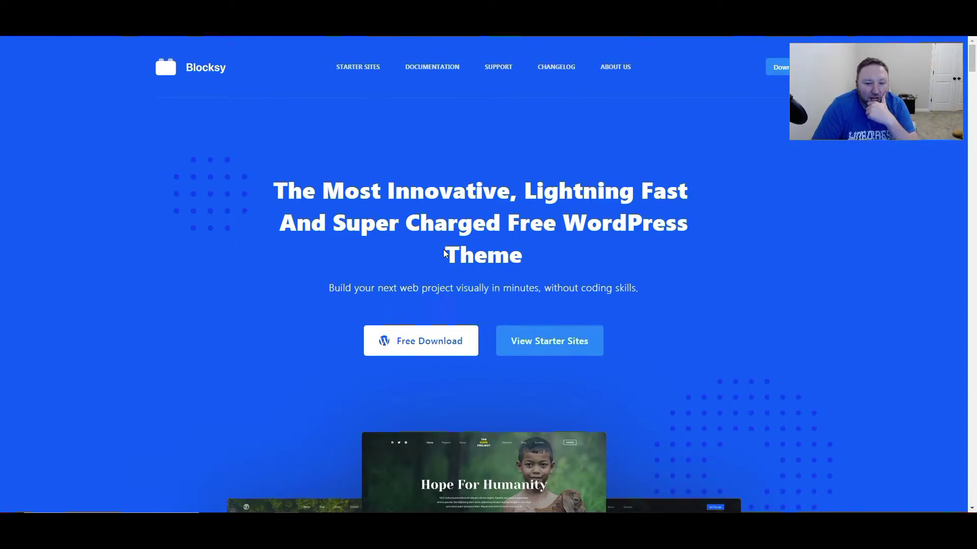
{"action": "scroll", "coordinate": [443, 252], "scroll_direction": "down", "scroll_amount": 8}
{"action": "scroll", "coordinate": [442, 254], "scroll_direction": "up", "scroll_amount": 4}
{"action": "scroll", "coordinate": [438, 252], "scroll_direction": "up", "scroll_amount": 3}
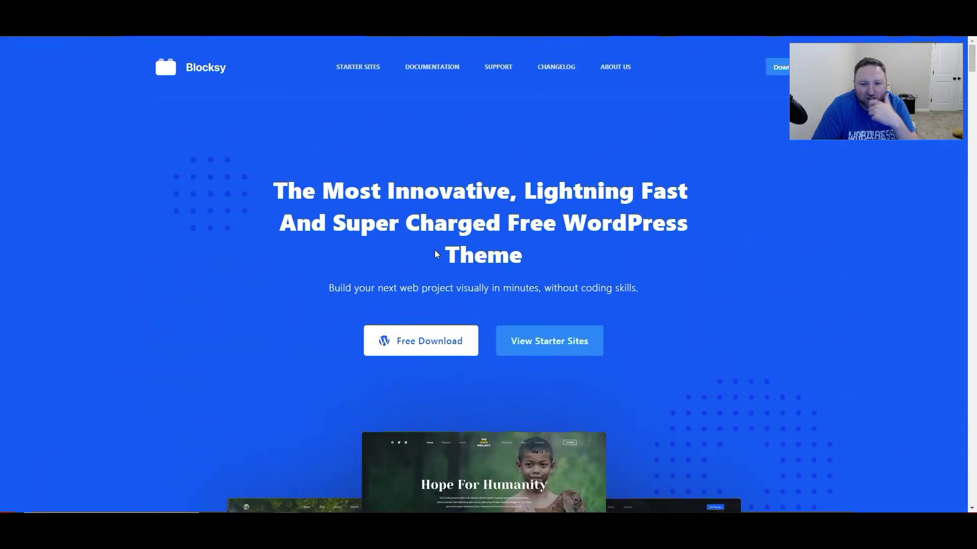
{"action": "scroll", "coordinate": [435, 249], "scroll_direction": "down", "scroll_amount": 8}
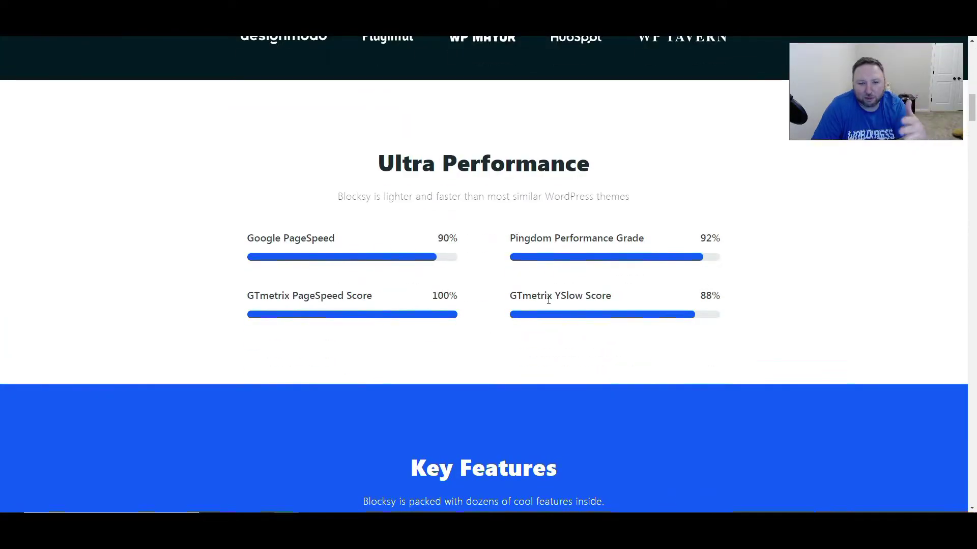
{"action": "scroll", "coordinate": [542, 298], "scroll_direction": "down", "scroll_amount": 5}
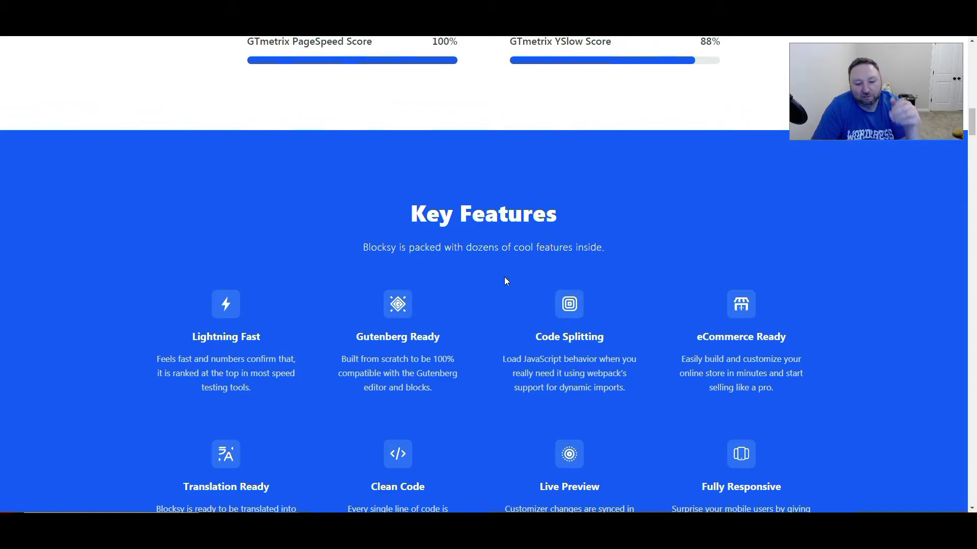
{"action": "scroll", "coordinate": [494, 275], "scroll_direction": "down", "scroll_amount": 3}
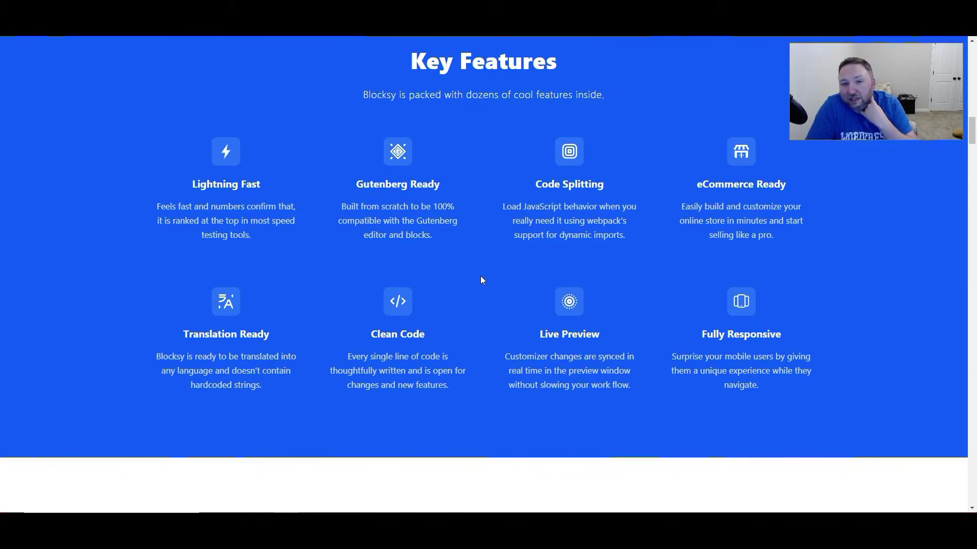
Read the supported page builders and the Customize Everything section on the Blocksy homepage.
{"action": "scroll", "coordinate": [476, 279], "scroll_direction": "down", "scroll_amount": 8}
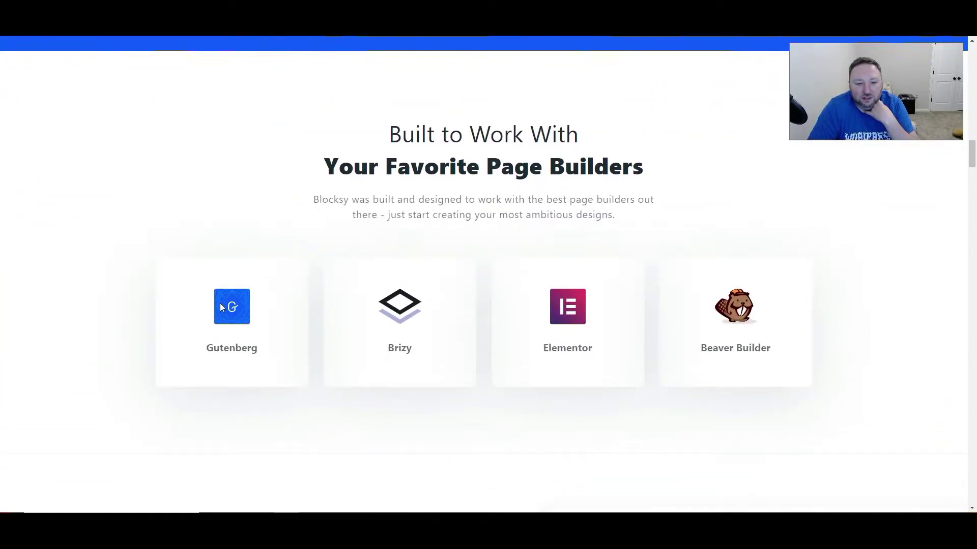
{"action": "scroll", "coordinate": [217, 303], "scroll_direction": "down", "scroll_amount": 2}
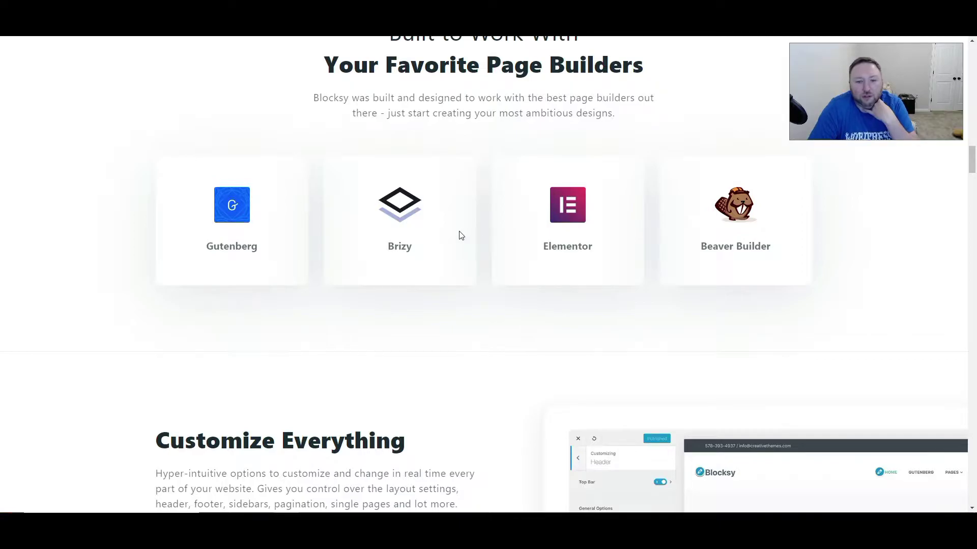
{"action": "scroll", "coordinate": [448, 234], "scroll_direction": "down", "scroll_amount": 2}
{"action": "scroll", "coordinate": [446, 236], "scroll_direction": "down", "scroll_amount": 2}
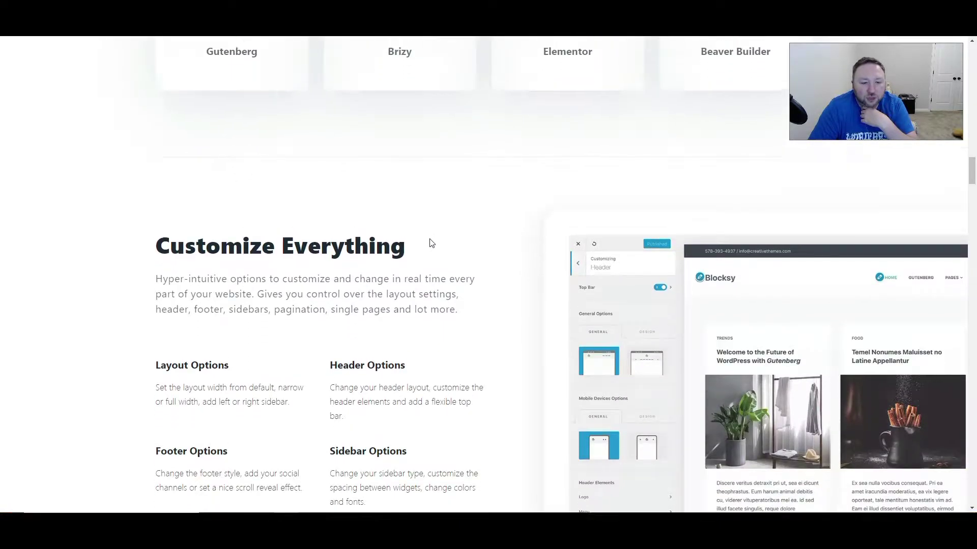
{"action": "scroll", "coordinate": [356, 238], "scroll_direction": "up", "scroll_amount": 4}
{"action": "scroll", "coordinate": [228, 240], "scroll_direction": "down", "scroll_amount": 5}
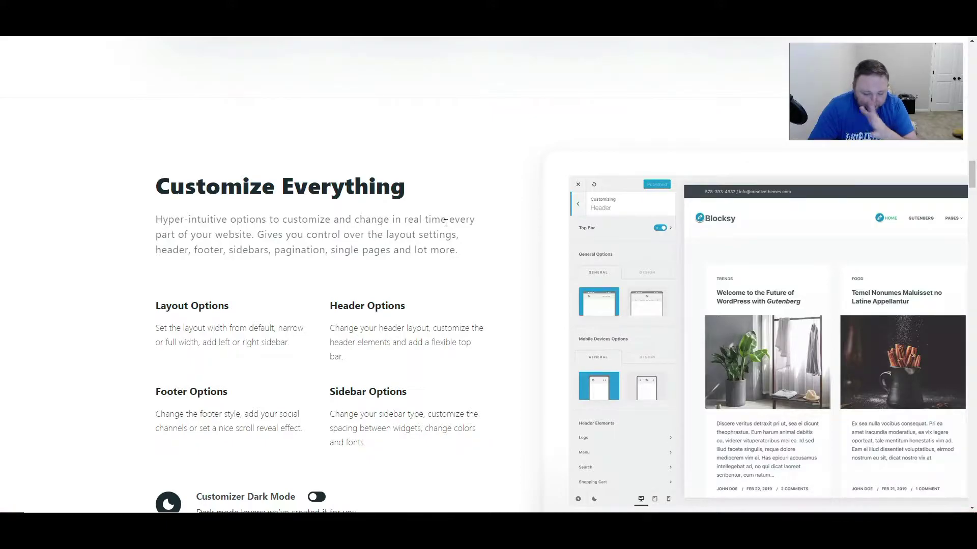
Preview the customizer mockup with Customizer Dark Mode on, and switch it back off.
{"action": "scroll", "coordinate": [445, 223], "scroll_direction": "down", "scroll_amount": 3}
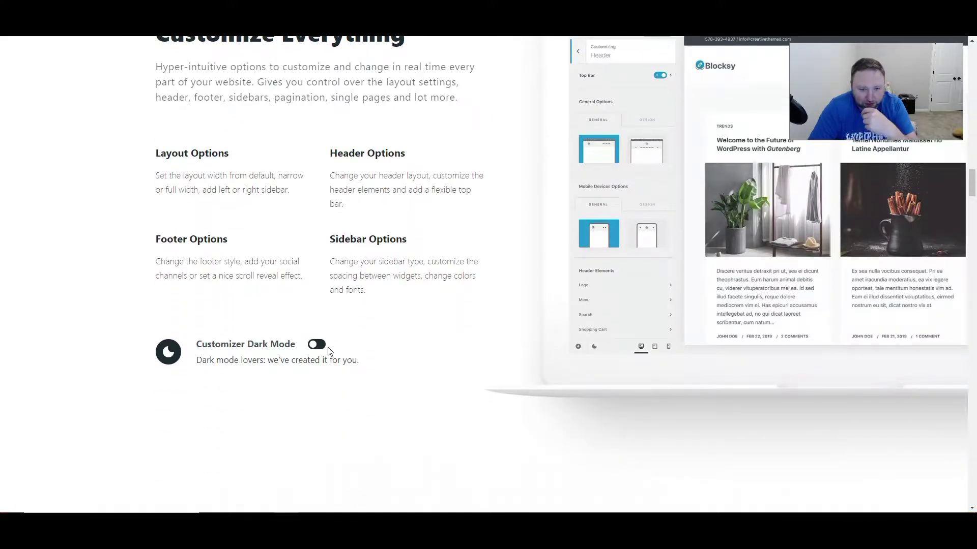
{"action": "left_click", "coordinate": [319, 350]}
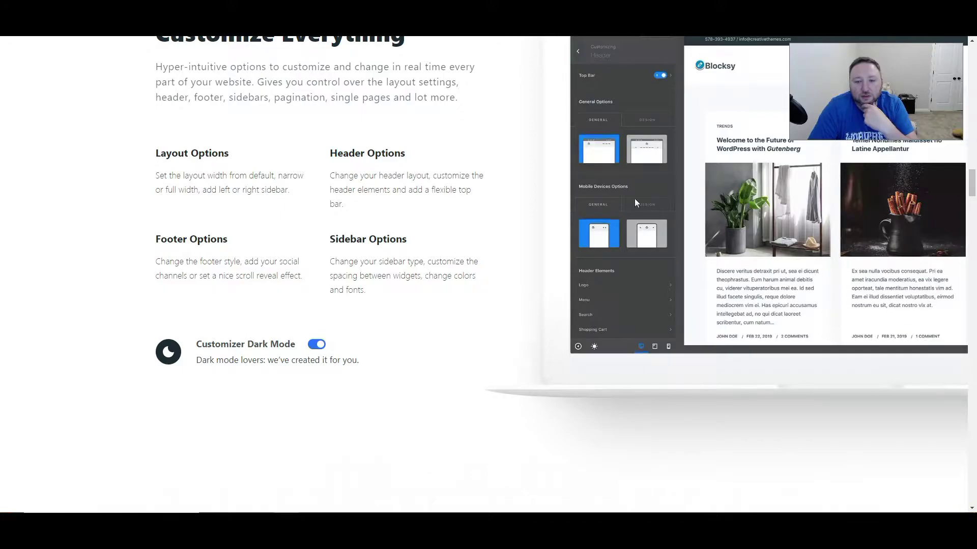
{"action": "scroll", "coordinate": [643, 197], "scroll_direction": "up", "scroll_amount": 1}
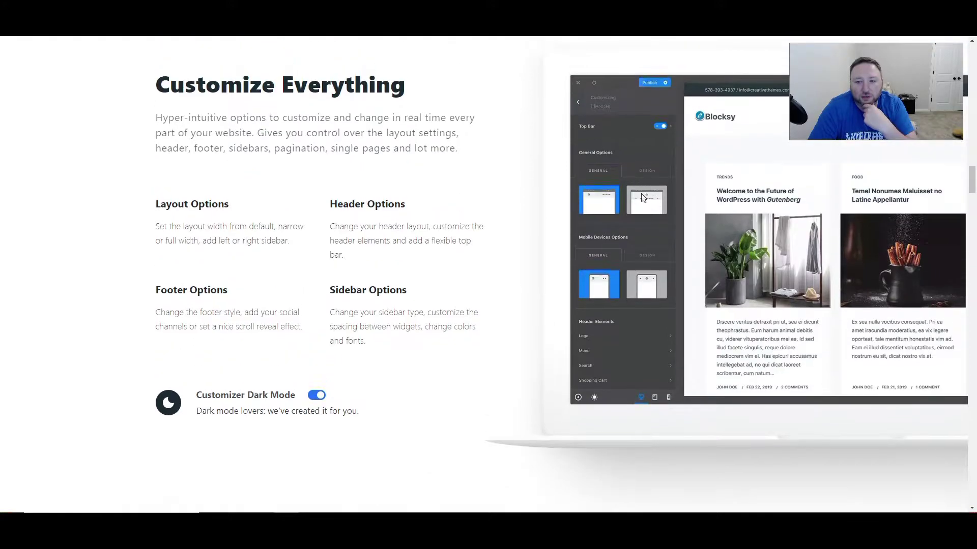
{"action": "left_click", "coordinate": [316, 396]}
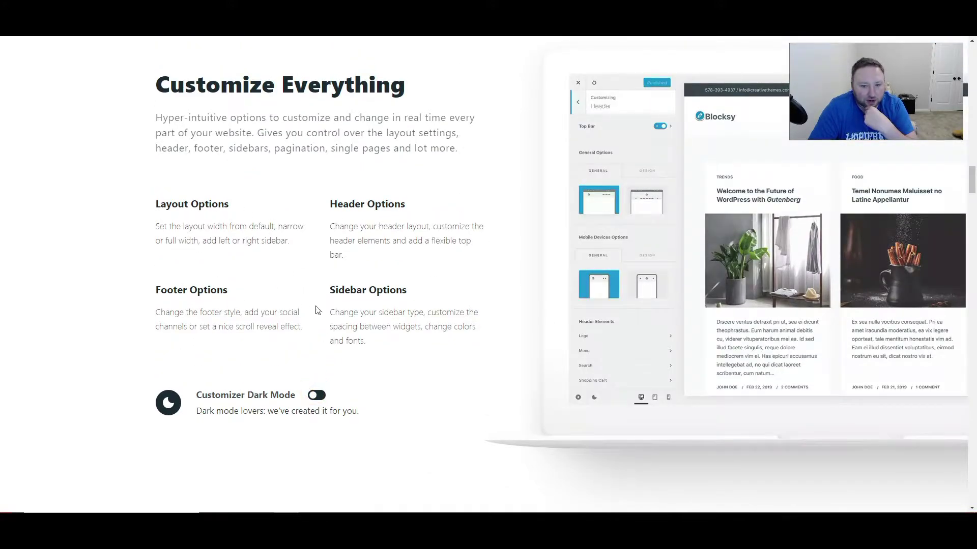
Look through the header builder, colors and backgrounds, typography, archive layout and Gutenberg block sections of the Blocksy homepage.
{"action": "scroll", "coordinate": [327, 311], "scroll_direction": "down", "scroll_amount": 8}
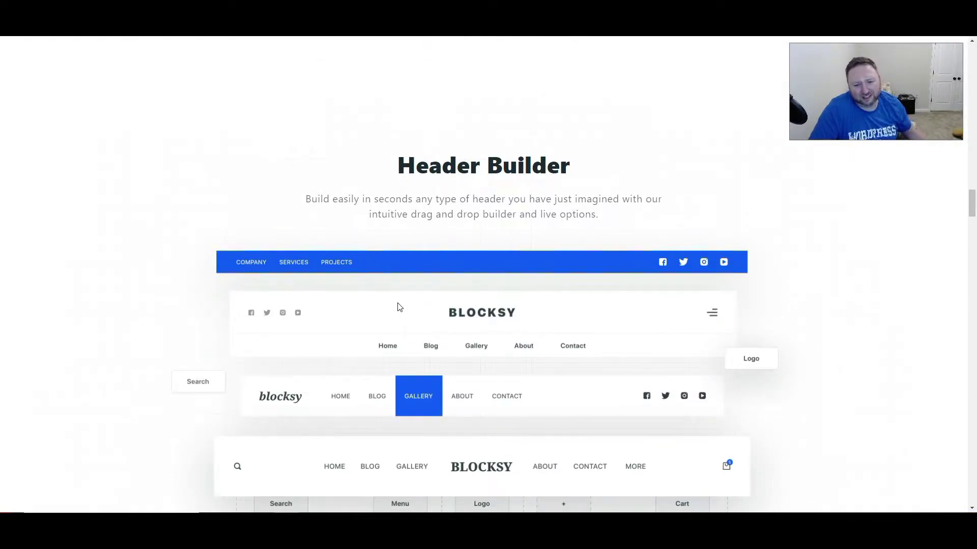
{"action": "scroll", "coordinate": [391, 305], "scroll_direction": "down", "scroll_amount": 4}
{"action": "scroll", "coordinate": [388, 304], "scroll_direction": "down", "scroll_amount": 1}
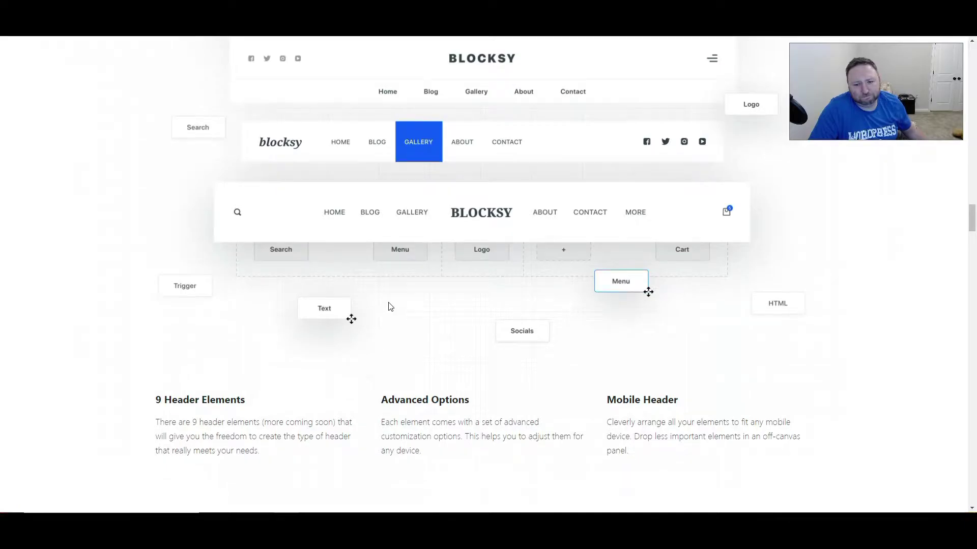
{"action": "scroll", "coordinate": [390, 306], "scroll_direction": "down", "scroll_amount": 10}
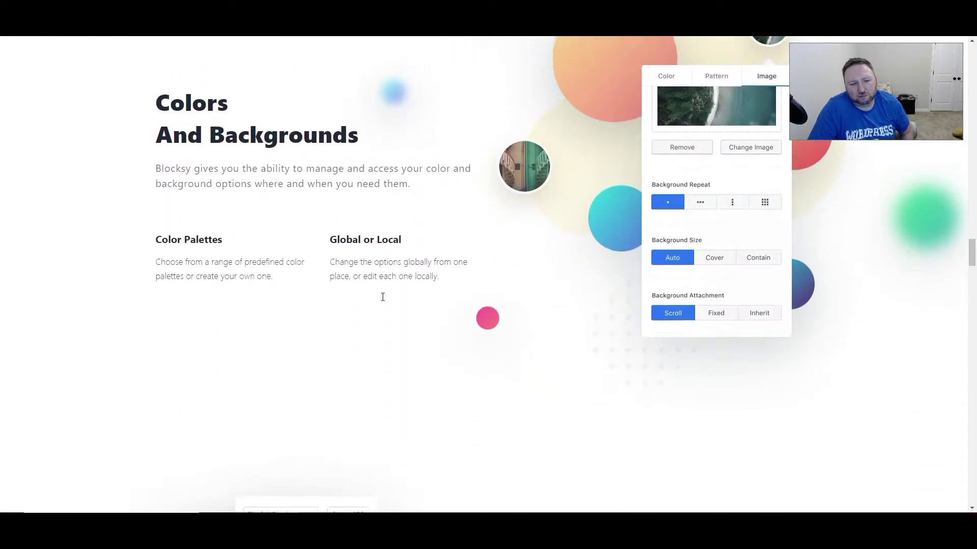
{"action": "scroll", "coordinate": [382, 297], "scroll_direction": "down", "scroll_amount": 4}
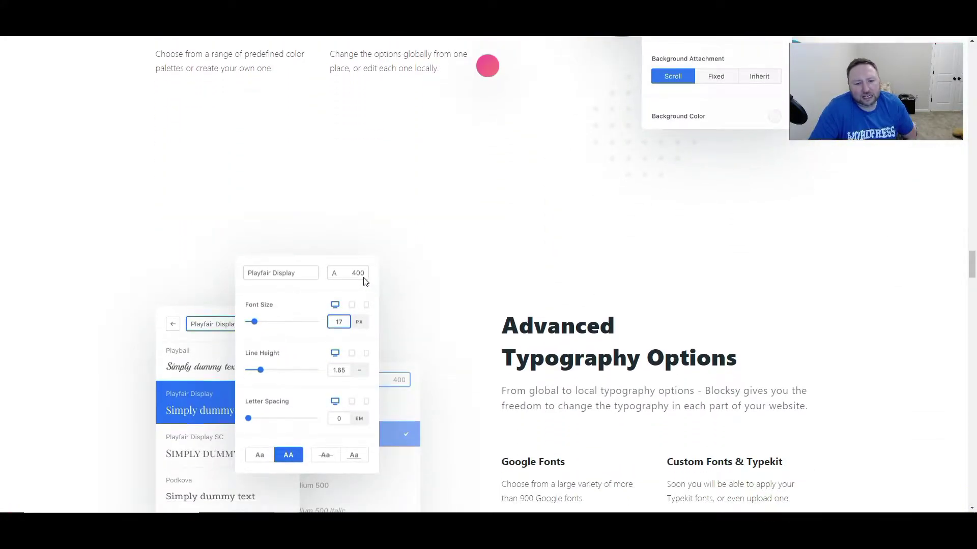
{"action": "scroll", "coordinate": [364, 278], "scroll_direction": "down", "scroll_amount": 12}
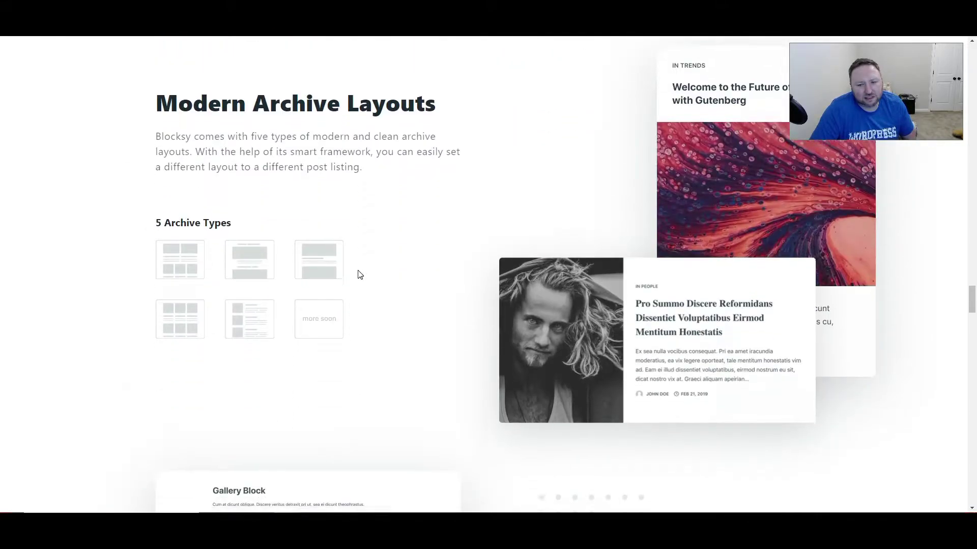
{"action": "scroll", "coordinate": [360, 275], "scroll_direction": "down", "scroll_amount": 12}
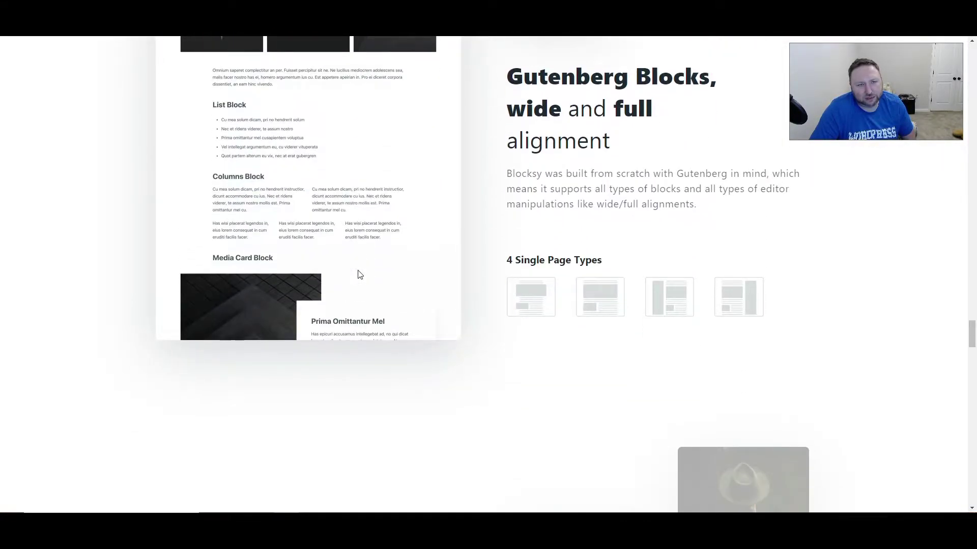
Return to the homepage introduction and open the Blocksy starter sites gallery.
{"action": "scroll", "coordinate": [359, 274], "scroll_direction": "up", "scroll_amount": 12}
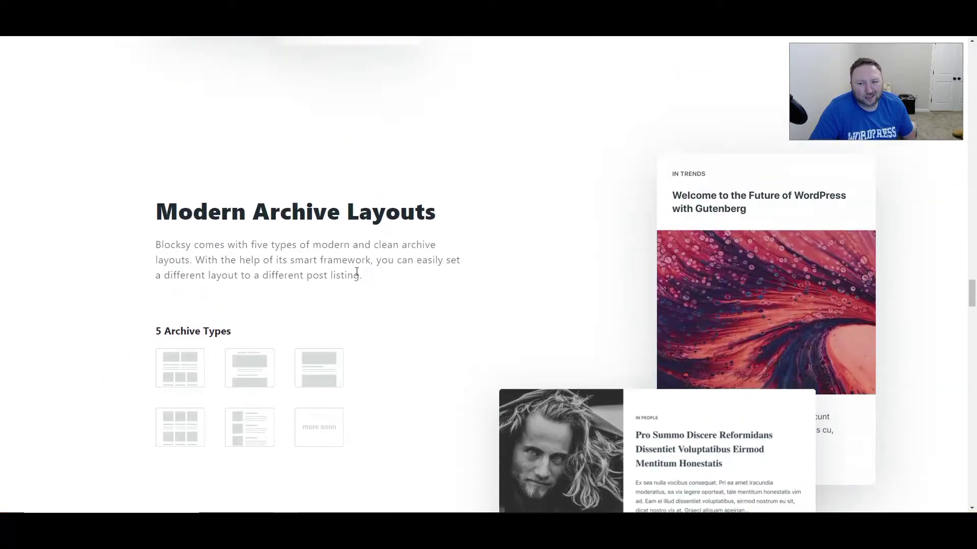
{"action": "scroll", "coordinate": [357, 272], "scroll_direction": "up", "scroll_amount": 12}
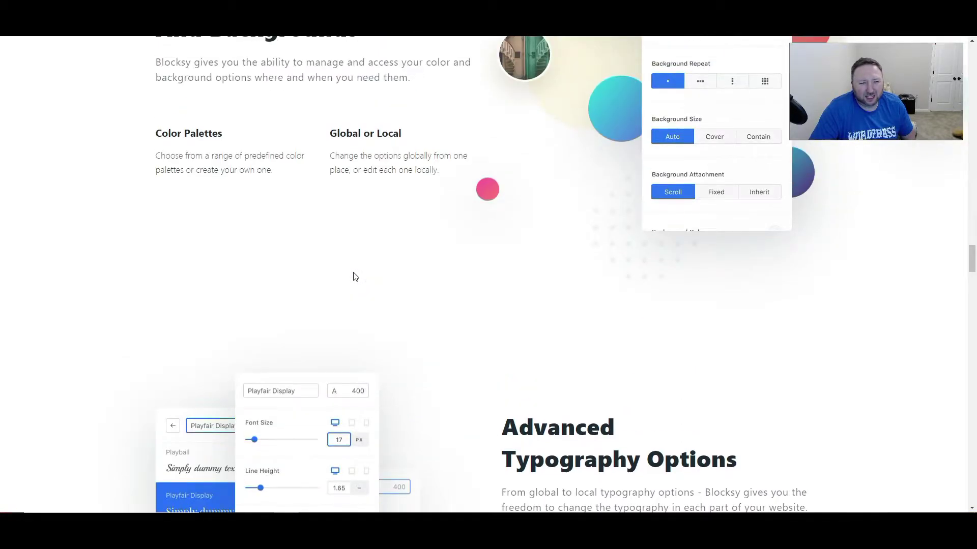
{"action": "scroll", "coordinate": [355, 276], "scroll_direction": "up", "scroll_amount": 9}
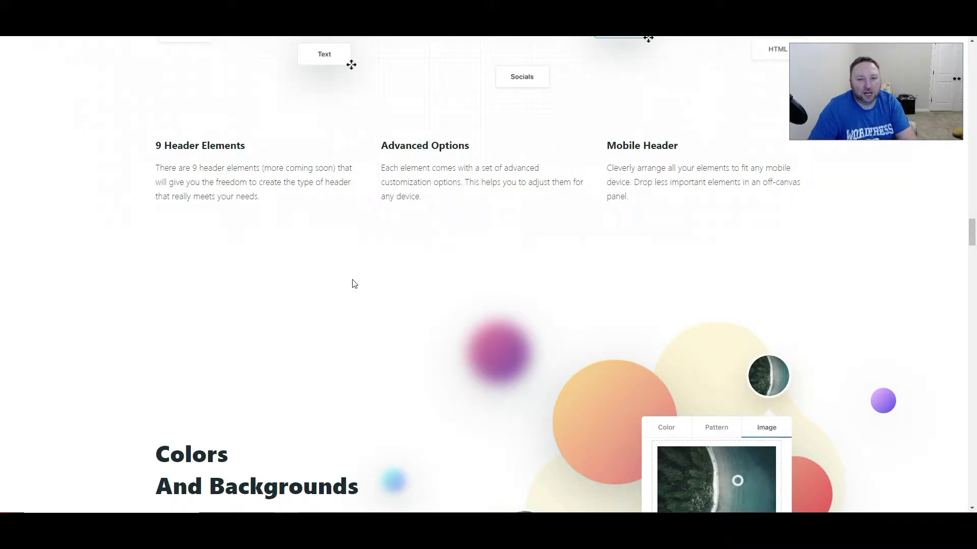
{"action": "scroll", "coordinate": [354, 284], "scroll_direction": "up", "scroll_amount": 8}
{"action": "scroll", "coordinate": [354, 280], "scroll_direction": "up", "scroll_amount": 15}
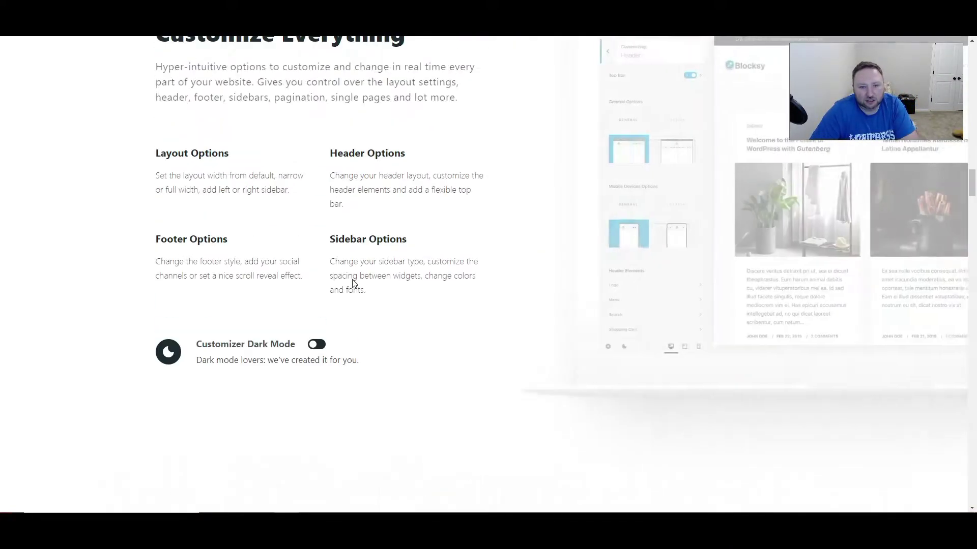
{"action": "scroll", "coordinate": [357, 276], "scroll_direction": "up", "scroll_amount": 15}
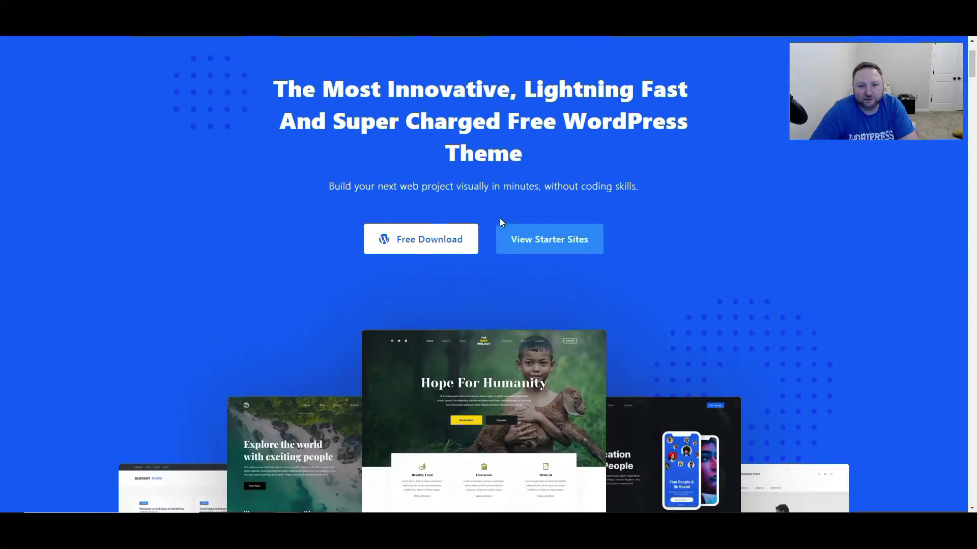
{"action": "left_click", "coordinate": [545, 246]}
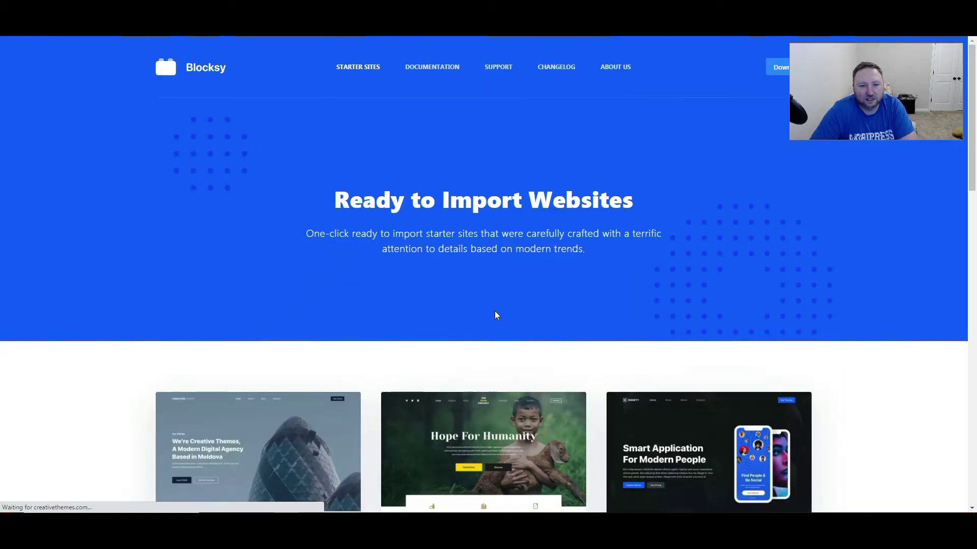
Browse the Business, Charity, App, Travel, Modern Shop and Blog starter sites and check which page builders they support.
{"action": "scroll", "coordinate": [290, 264], "scroll_direction": "down", "scroll_amount": 10}
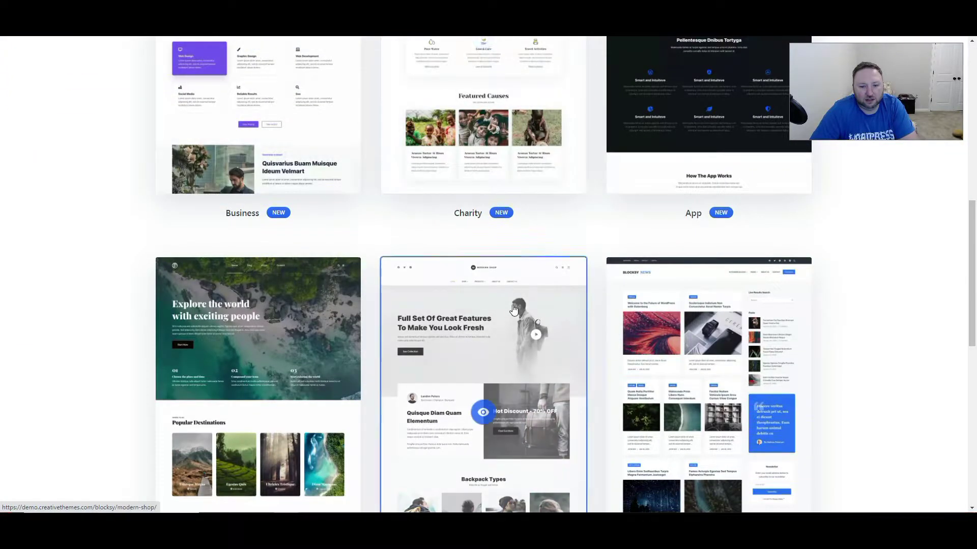
{"action": "scroll", "coordinate": [441, 344], "scroll_direction": "down", "scroll_amount": 6}
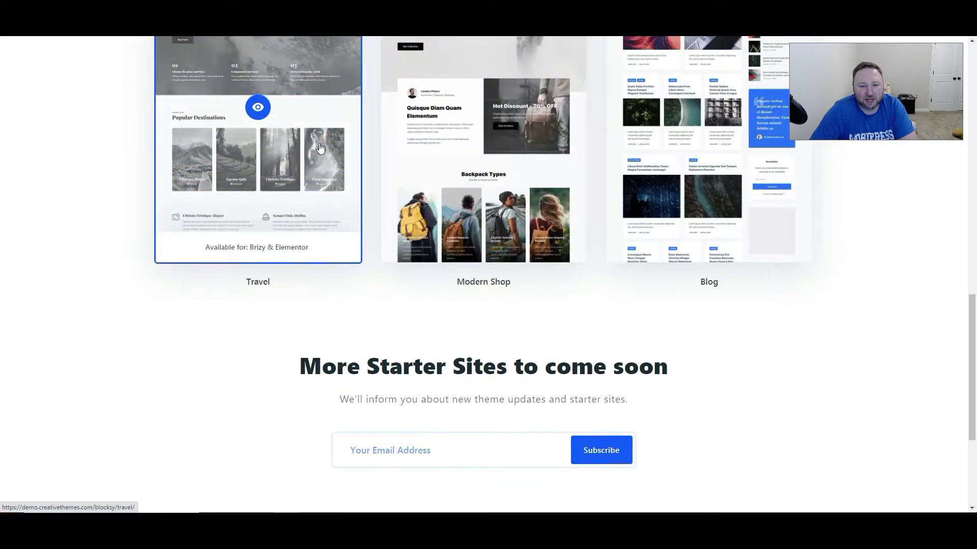
{"action": "scroll", "coordinate": [545, 229], "scroll_direction": "up", "scroll_amount": 9}
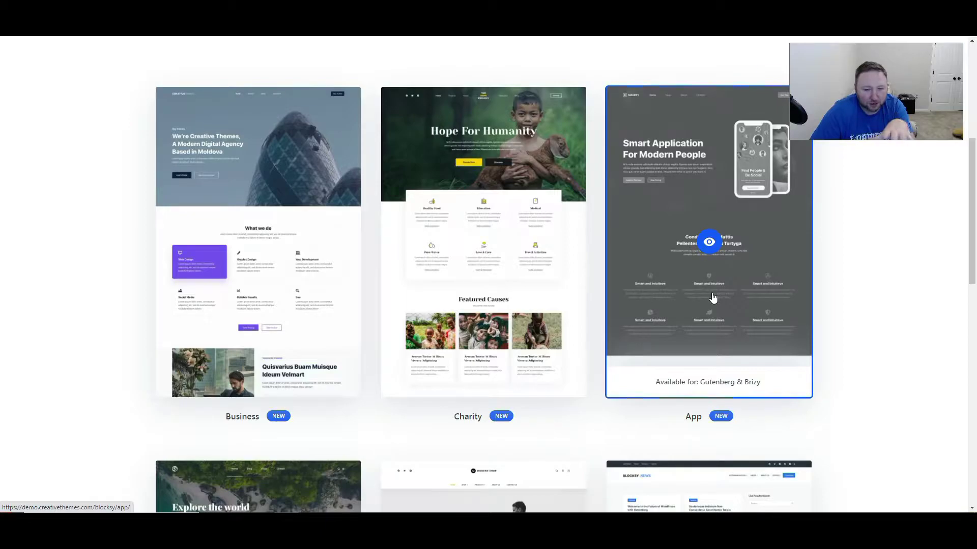
{"action": "scroll", "coordinate": [707, 300], "scroll_direction": "down", "scroll_amount": 6}
{"action": "scroll", "coordinate": [554, 221], "scroll_direction": "up", "scroll_amount": 5}
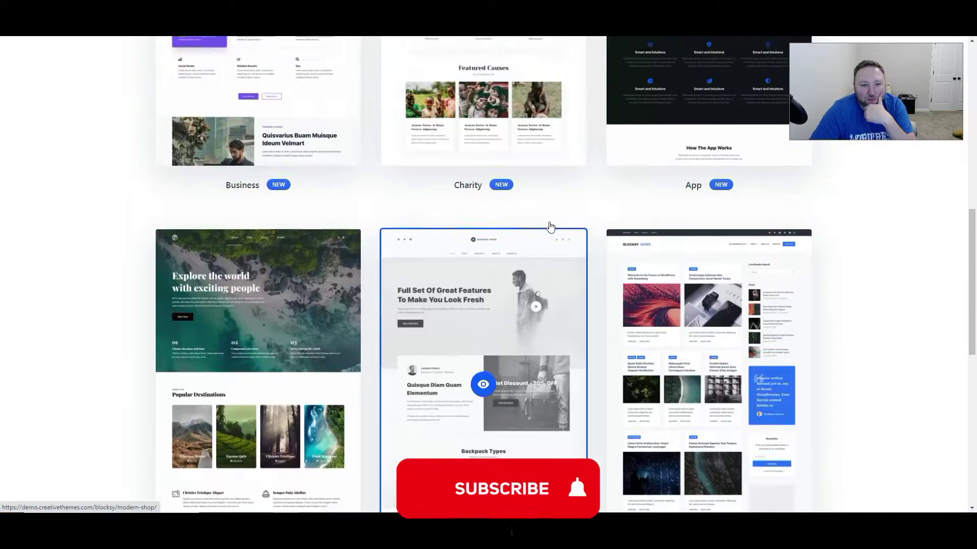
{"action": "scroll", "coordinate": [275, 186], "scroll_direction": "up", "scroll_amount": 5}
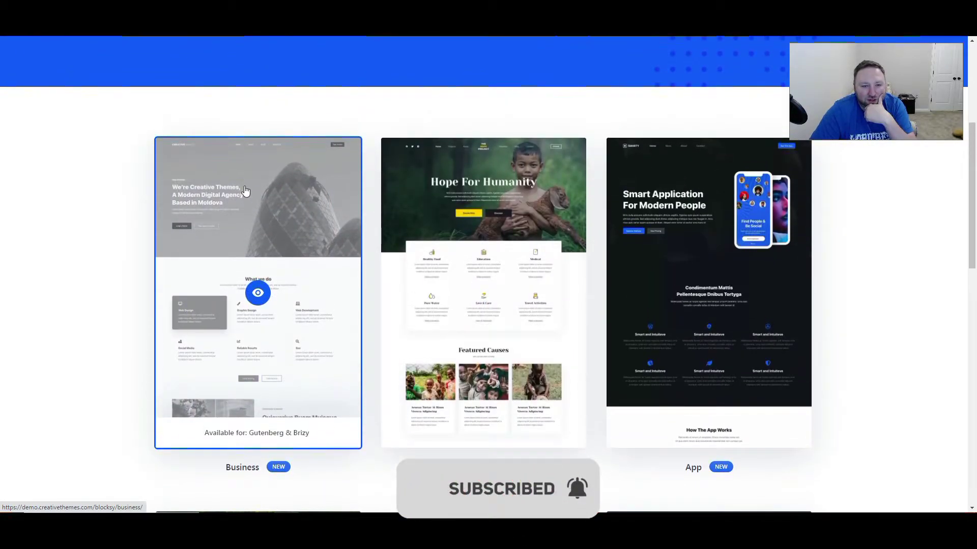
{"action": "scroll", "coordinate": [483, 356], "scroll_direction": "down", "scroll_amount": 2}
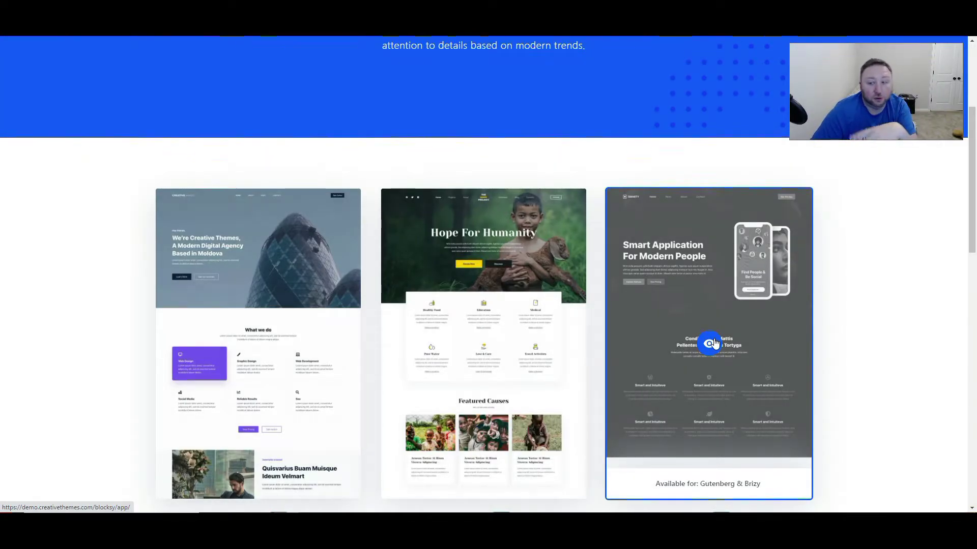
{"action": "scroll", "coordinate": [558, 342], "scroll_direction": "down", "scroll_amount": 4}
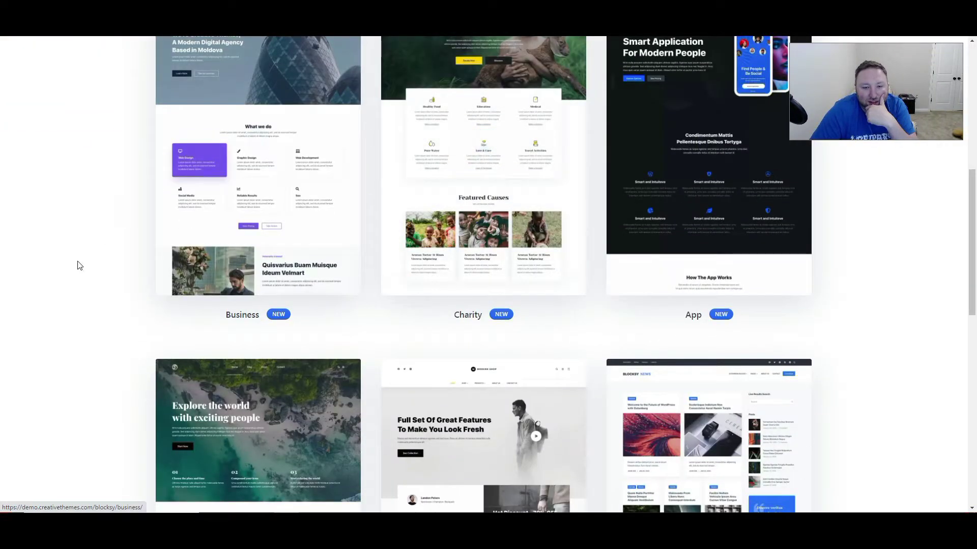
{"action": "scroll", "coordinate": [216, 407], "scroll_direction": "down", "scroll_amount": 3}
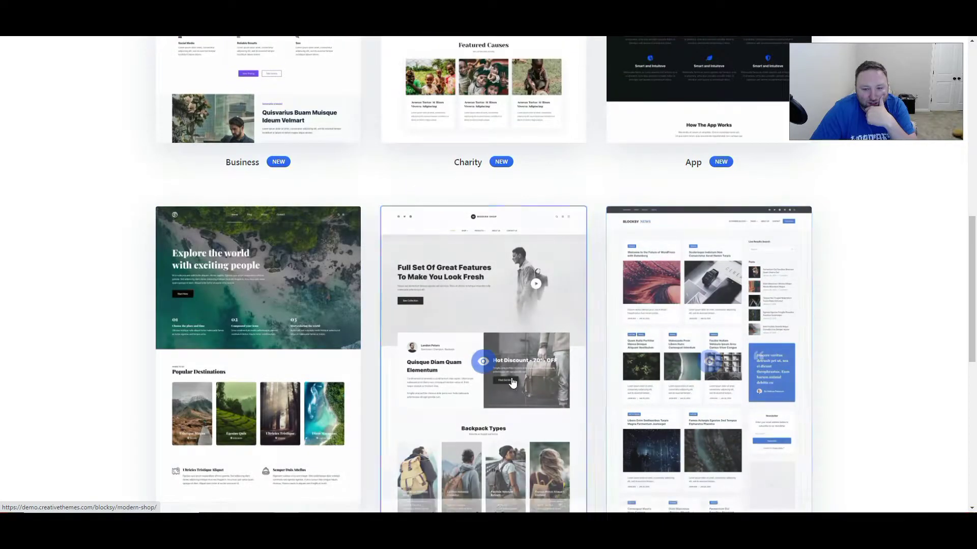
Look over the Blocksy starter site previews once more and return to the gallery's introduction.
{"action": "scroll", "coordinate": [666, 364], "scroll_direction": "down", "scroll_amount": 1}
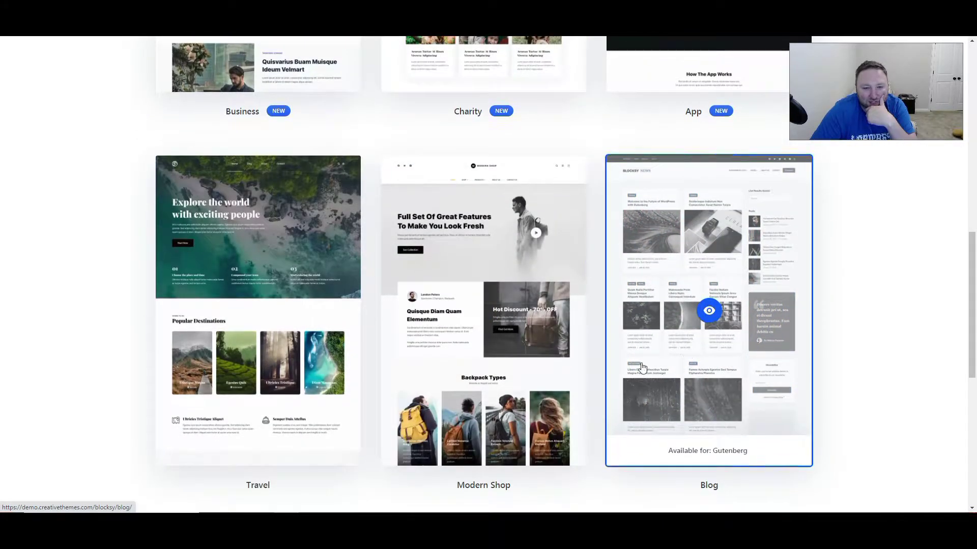
{"action": "scroll", "coordinate": [665, 349], "scroll_direction": "up", "scroll_amount": 3}
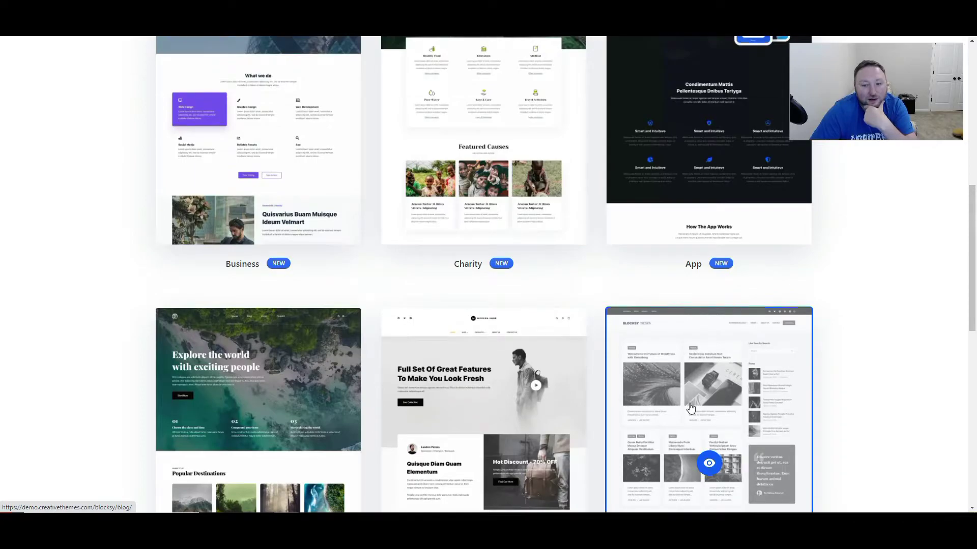
{"action": "scroll", "coordinate": [690, 409], "scroll_direction": "up", "scroll_amount": 6}
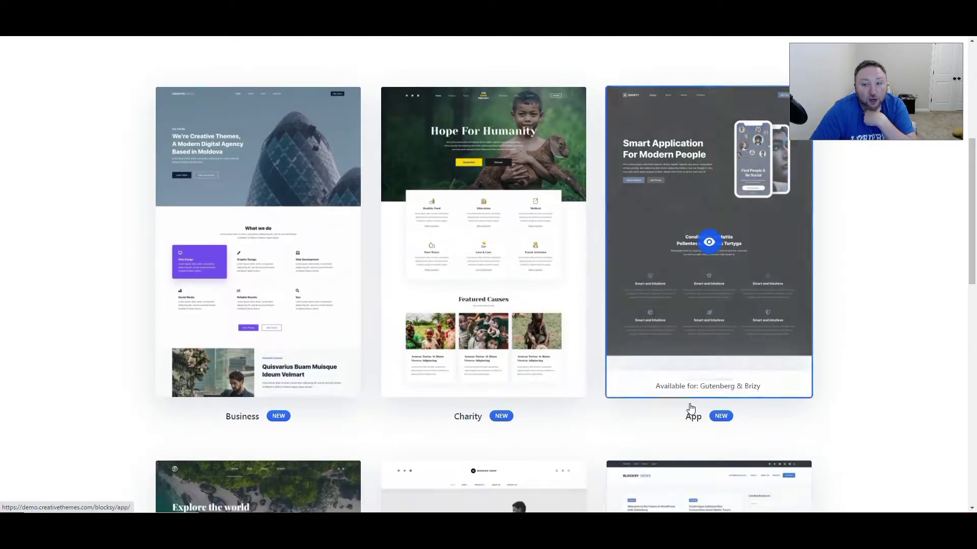
{"action": "scroll", "coordinate": [636, 340], "scroll_direction": "up", "scroll_amount": 3}
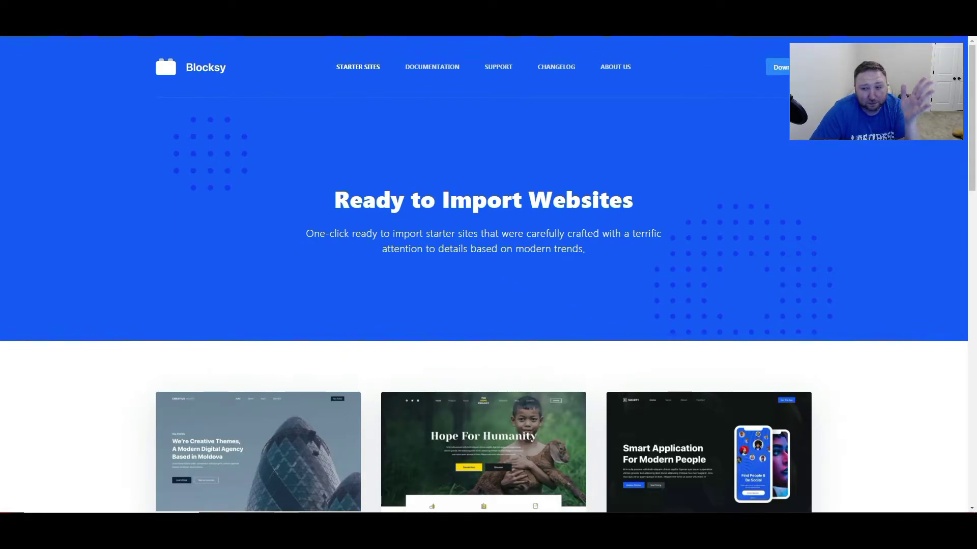
Switch to the Income School Acabado theme page and examine its selling points, demo sites, features and tour video section.
{"action": "key", "text": "ctrl+Tab"}
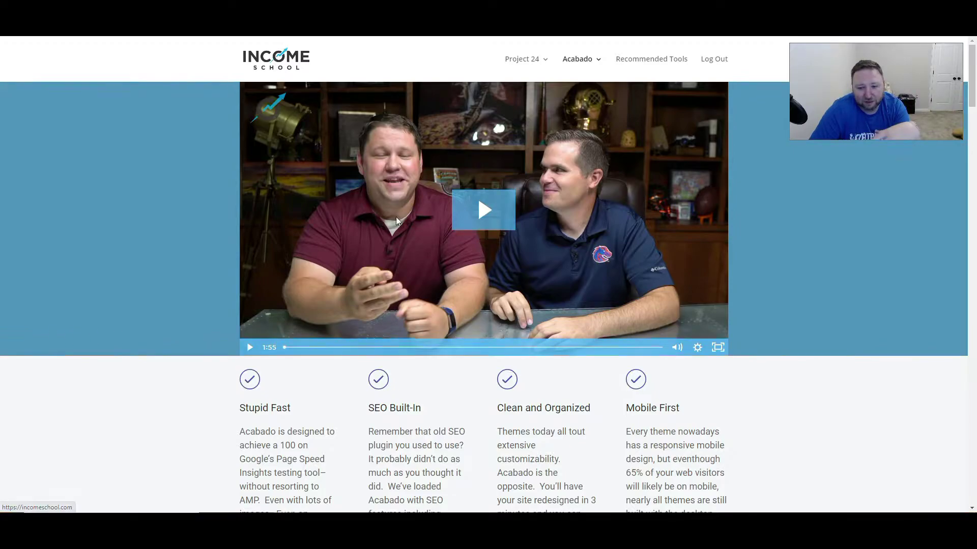
{"action": "scroll", "coordinate": [383, 249], "scroll_direction": "down", "scroll_amount": 5}
{"action": "scroll", "coordinate": [383, 249], "scroll_direction": "down", "scroll_amount": 2}
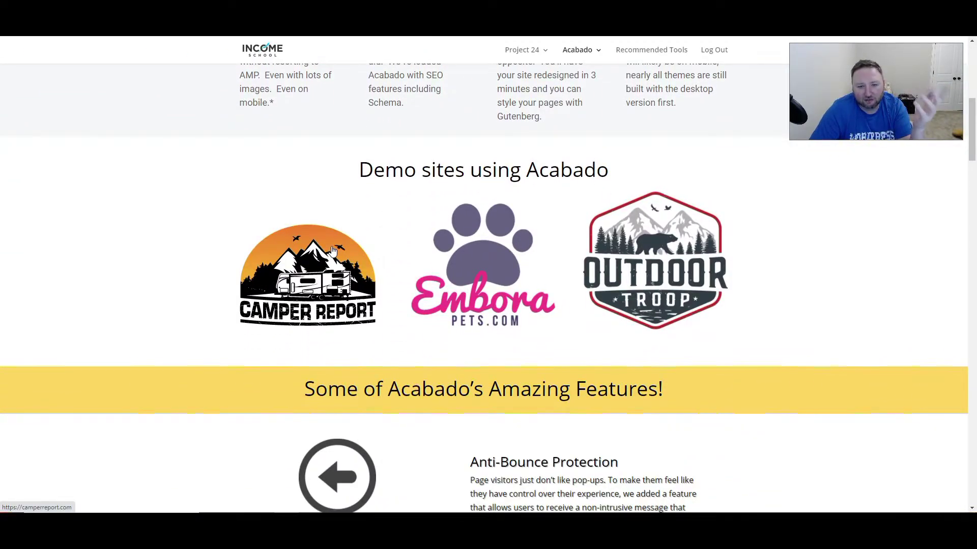
{"action": "mouse_move", "coordinate": [592, 61]}
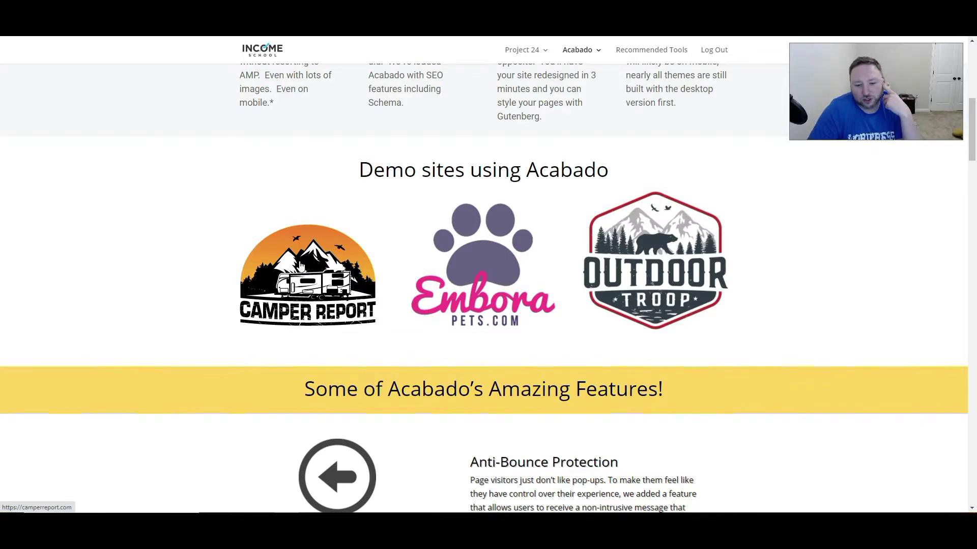
{"action": "scroll", "coordinate": [300, 275], "scroll_direction": "down", "scroll_amount": 6}
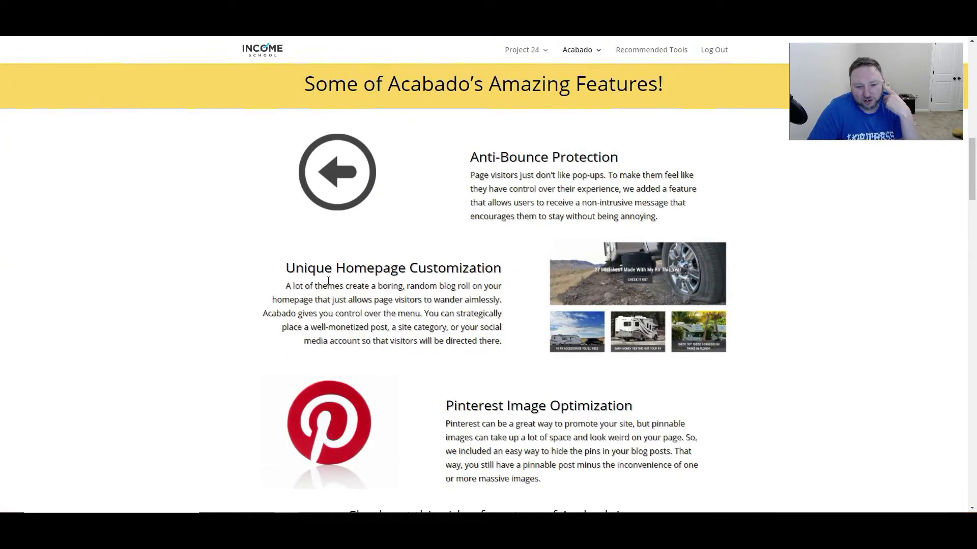
{"action": "scroll", "coordinate": [327, 282], "scroll_direction": "down", "scroll_amount": 2}
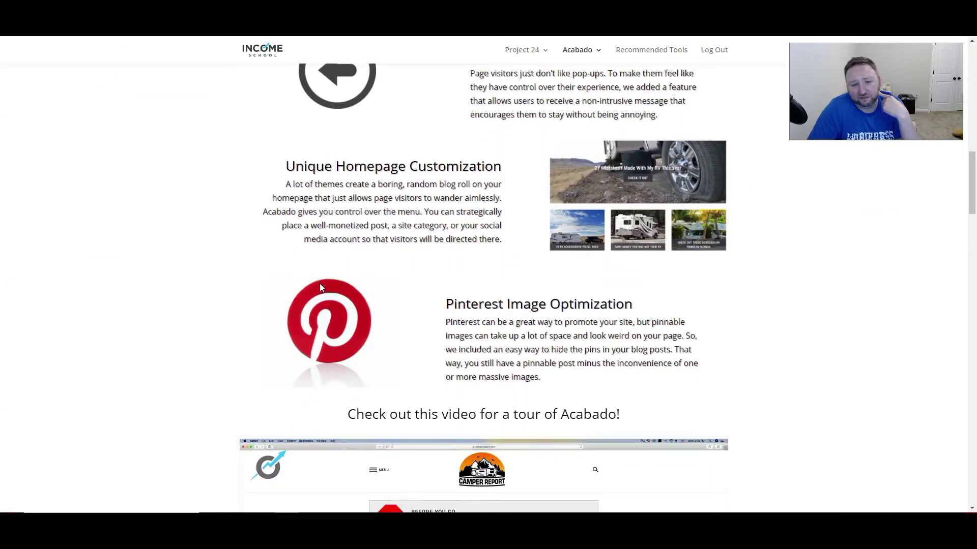
{"action": "scroll", "coordinate": [320, 285], "scroll_direction": "down", "scroll_amount": 6}
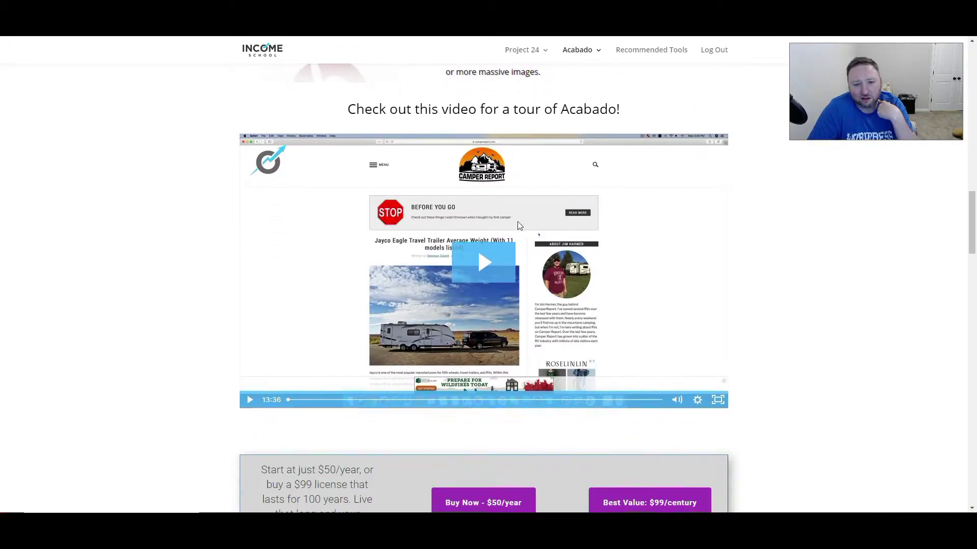
Open the Camper Report, Embora Pets and Outdoor Troop demo sites from the Acabado page in separate tabs.
{"action": "scroll", "coordinate": [372, 269], "scroll_direction": "up", "scroll_amount": 12}
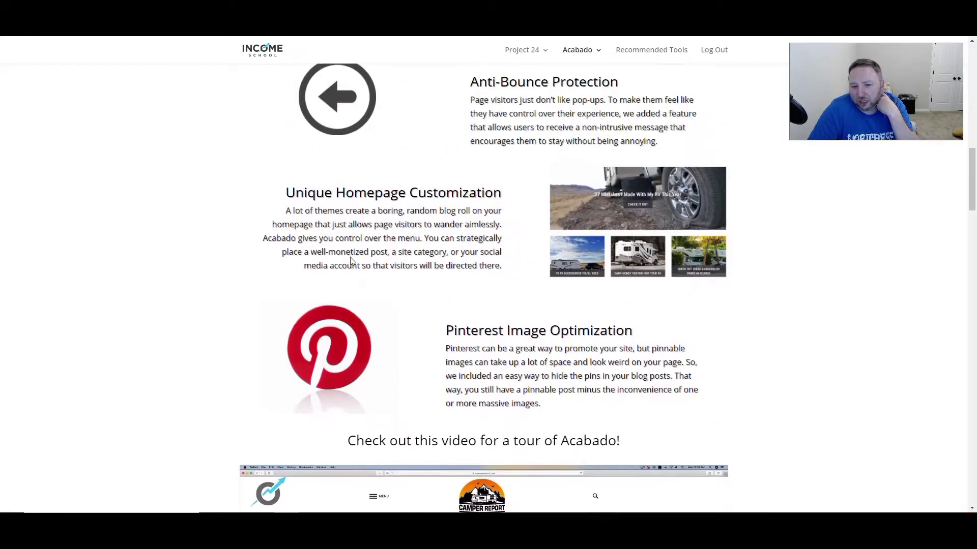
{"action": "scroll", "coordinate": [350, 261], "scroll_direction": "up", "scroll_amount": 3}
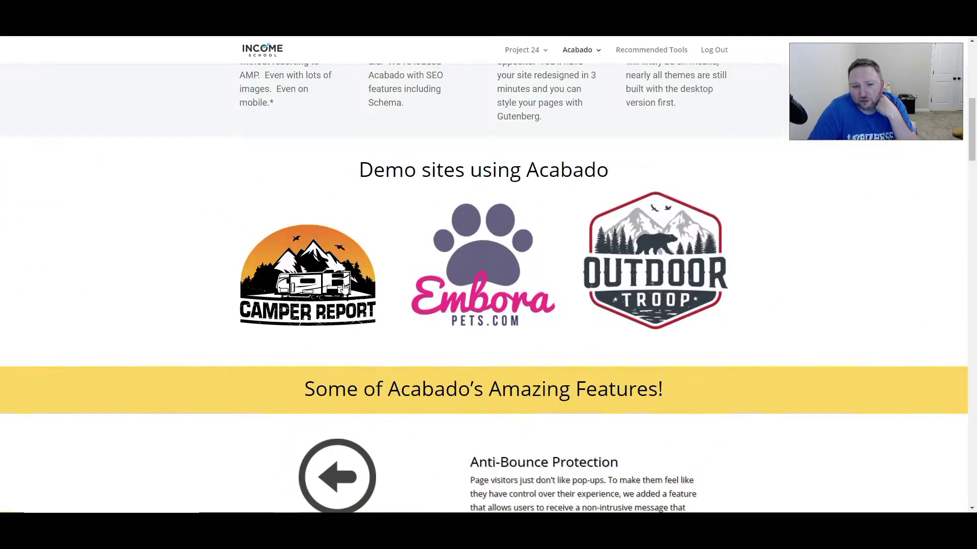
{"action": "left_click", "coordinate": [308, 261]}
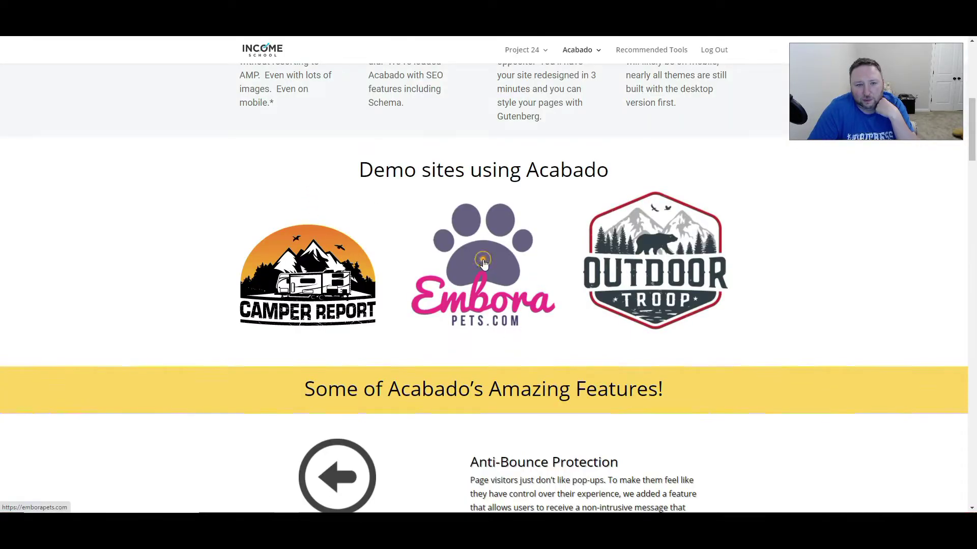
{"action": "left_click", "coordinate": [678, 259]}
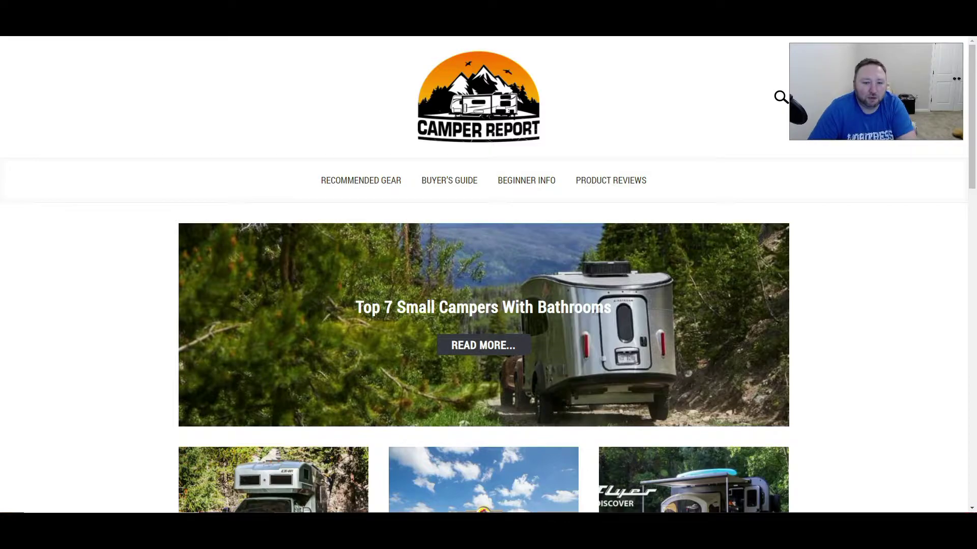
Look through the Camper Report and Embora Pets homepages, including their hero images and featured article tiles.
{"action": "scroll", "coordinate": [392, 188], "scroll_direction": "down", "scroll_amount": 5}
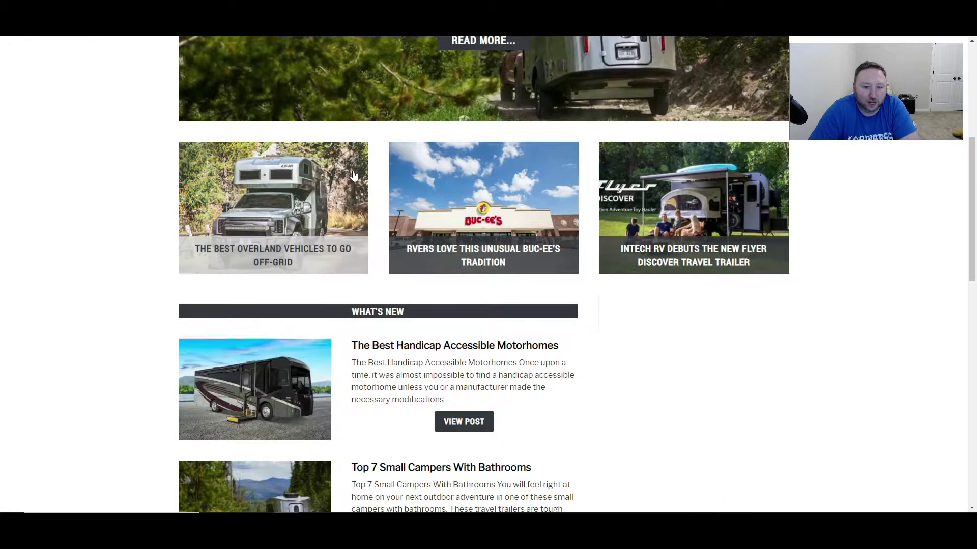
{"action": "scroll", "coordinate": [357, 217], "scroll_direction": "up", "scroll_amount": 6}
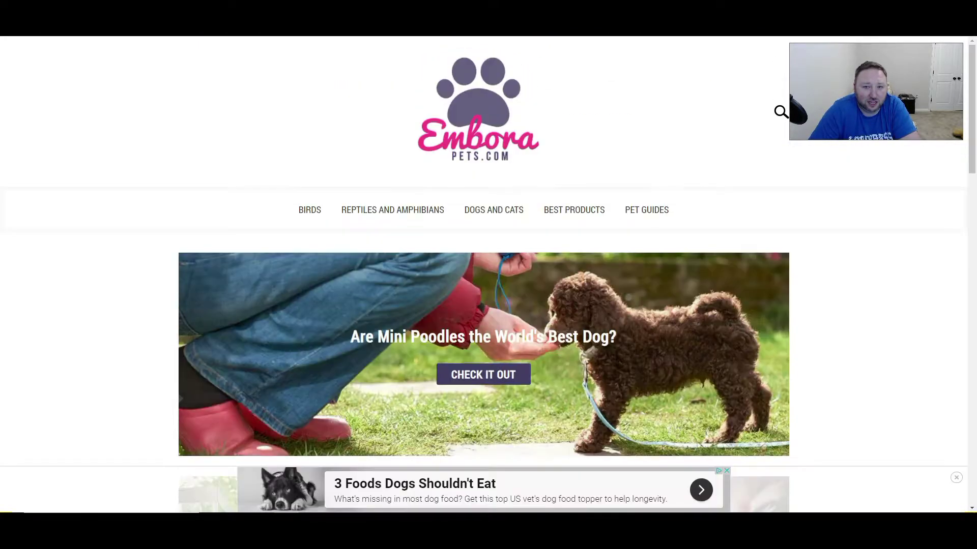
{"action": "scroll", "coordinate": [370, 211], "scroll_direction": "down", "scroll_amount": 4}
{"action": "scroll", "coordinate": [395, 241], "scroll_direction": "up", "scroll_amount": 4}
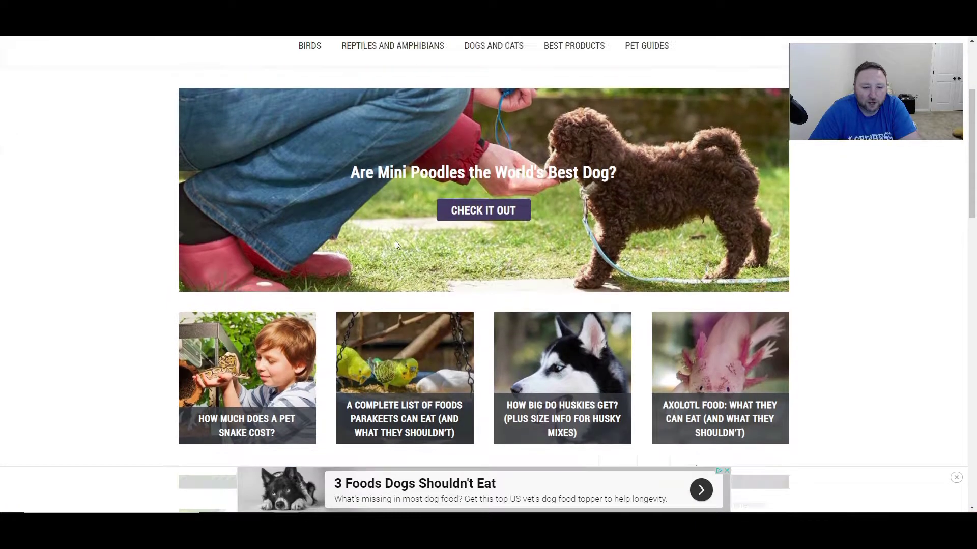
{"action": "scroll", "coordinate": [459, 295], "scroll_direction": "down", "scroll_amount": 2}
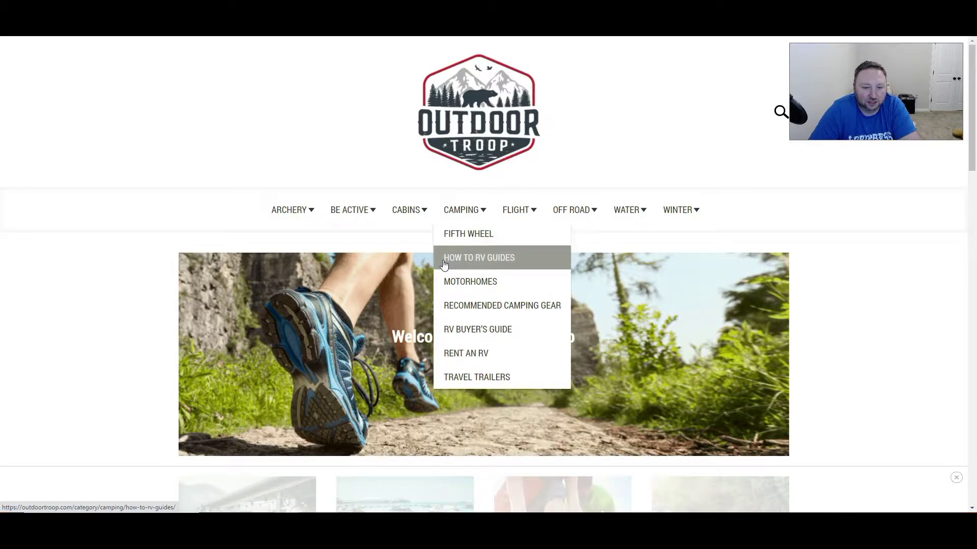
Examine the Outdoor Troop homepage, including its navigation submenus, hero banner, featured tiles, recent posts and sidebar.
{"action": "mouse_move", "coordinate": [515, 218]}
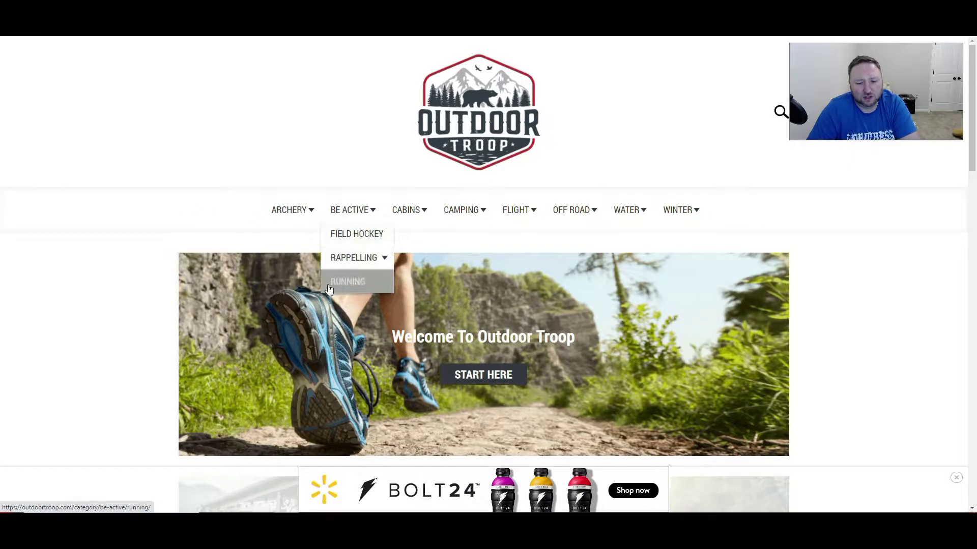
{"action": "scroll", "coordinate": [338, 305], "scroll_direction": "down", "scroll_amount": 5}
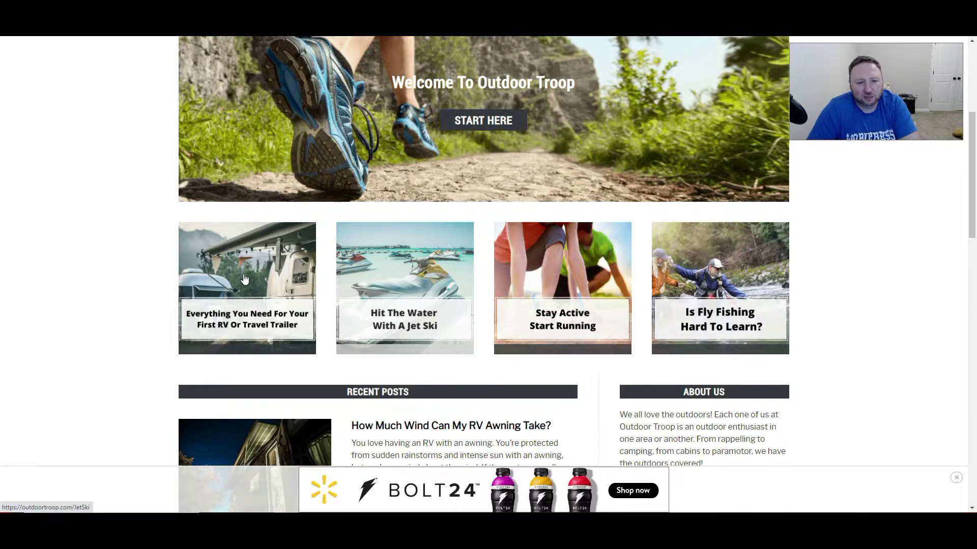
{"action": "scroll", "coordinate": [362, 288], "scroll_direction": "up", "scroll_amount": 4}
{"action": "scroll", "coordinate": [361, 286], "scroll_direction": "up", "scroll_amount": 1}
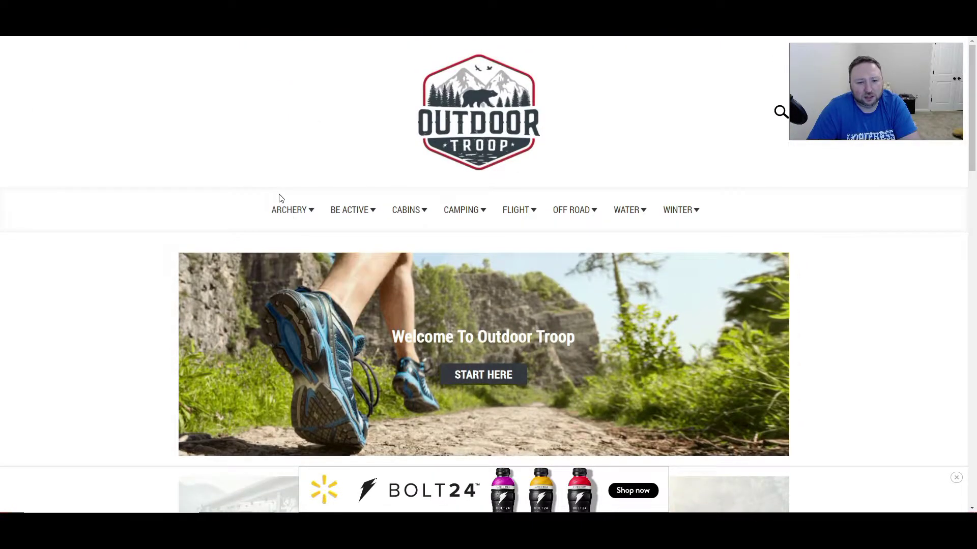
{"action": "mouse_move", "coordinate": [333, 210]}
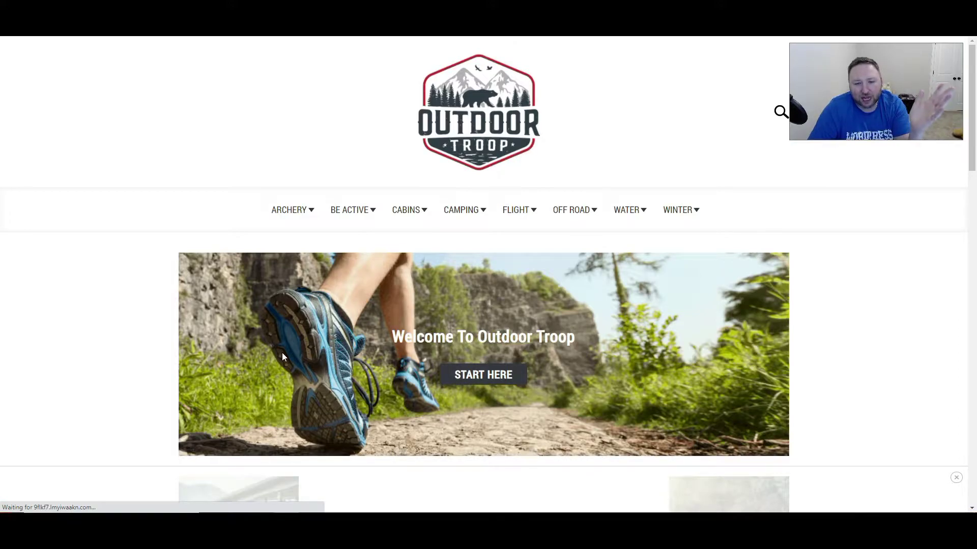
{"action": "scroll", "coordinate": [321, 332], "scroll_direction": "down", "scroll_amount": 6}
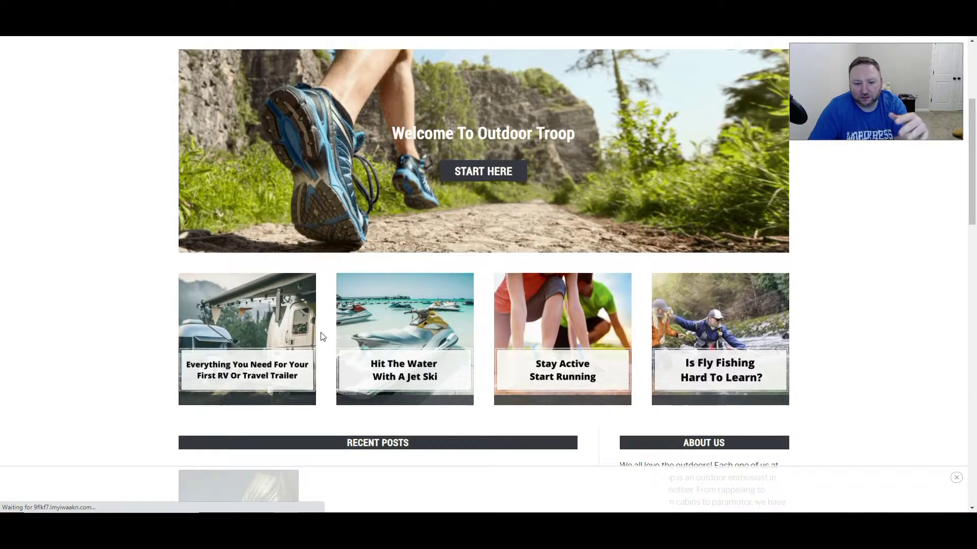
{"action": "scroll", "coordinate": [320, 335], "scroll_direction": "down", "scroll_amount": 3}
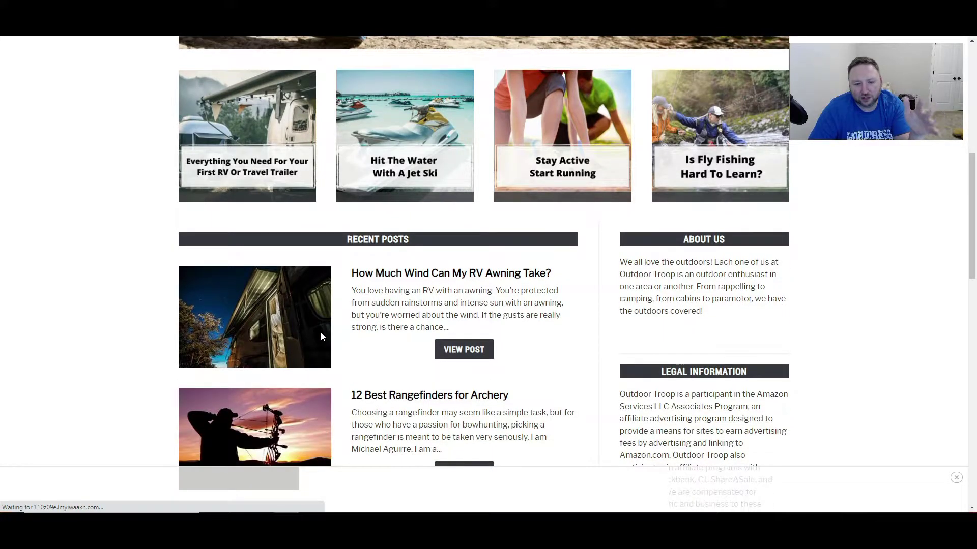
{"action": "scroll", "coordinate": [393, 363], "scroll_direction": "up", "scroll_amount": 6}
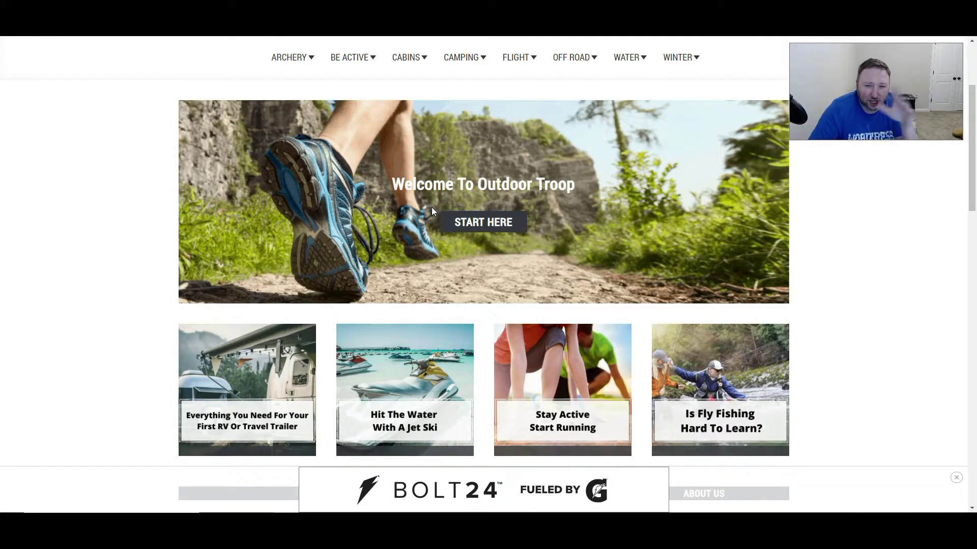
{"action": "scroll", "coordinate": [431, 206], "scroll_direction": "up", "scroll_amount": 3}
Compare the header, navigation and homepage layout of the Embora Pets, Outdoor Troop and Camper Report sites.
{"action": "key", "text": "ctrl+Tab"}
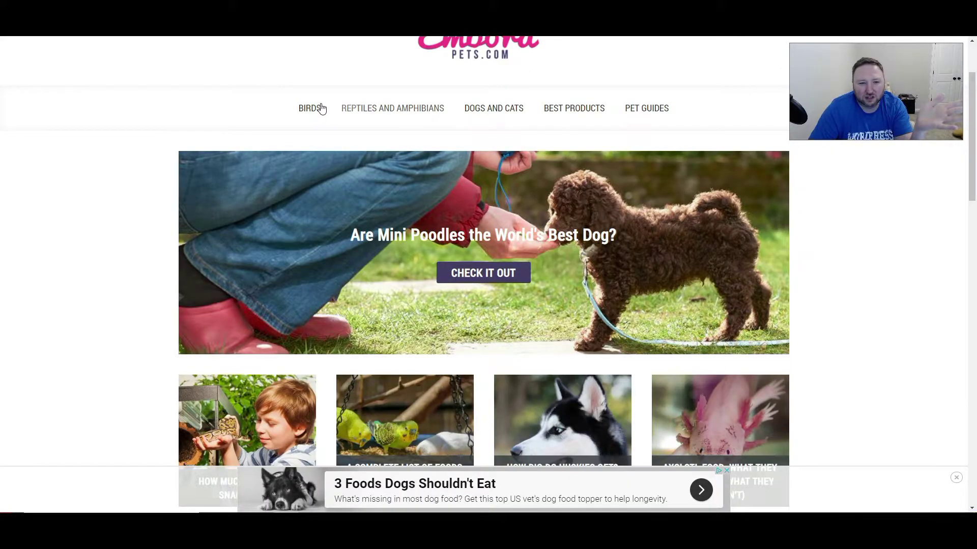
{"action": "key", "text": "ctrl+shift+Tab"}
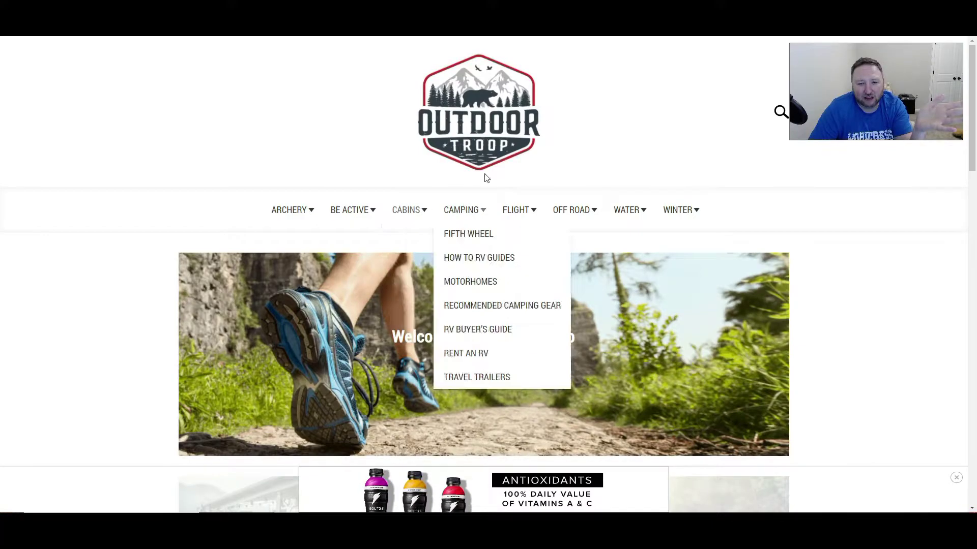
{"action": "key", "text": "ctrl+Tab"}
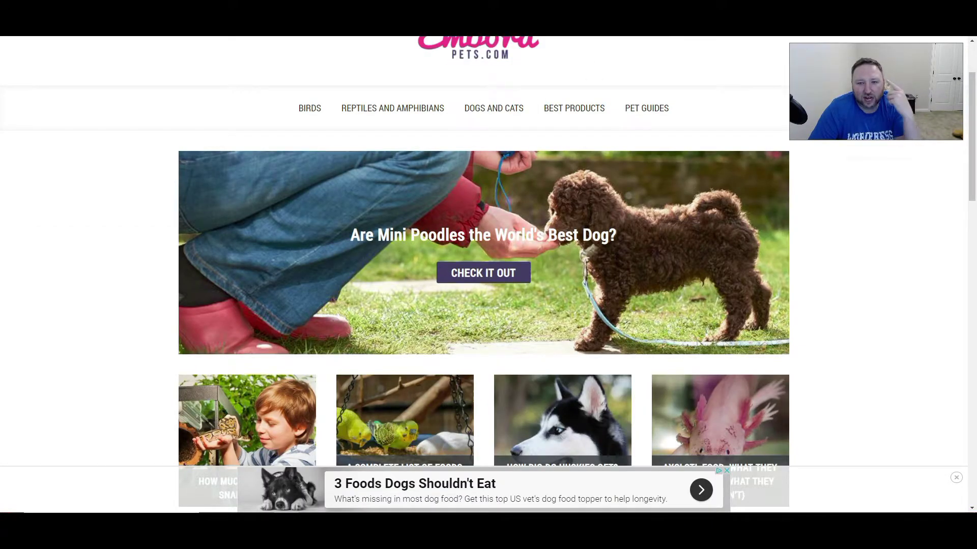
{"action": "key", "text": "ctrl+Tab"}
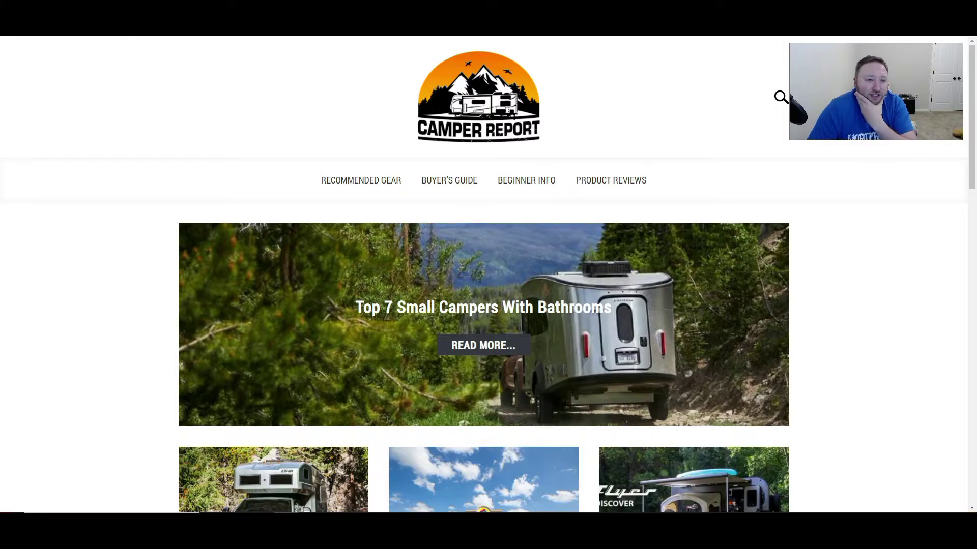
Switch to the Computer Basics 101 WordPress dashboard and open its live site in a new tab.
{"action": "key", "text": "ctrl+Tab"}
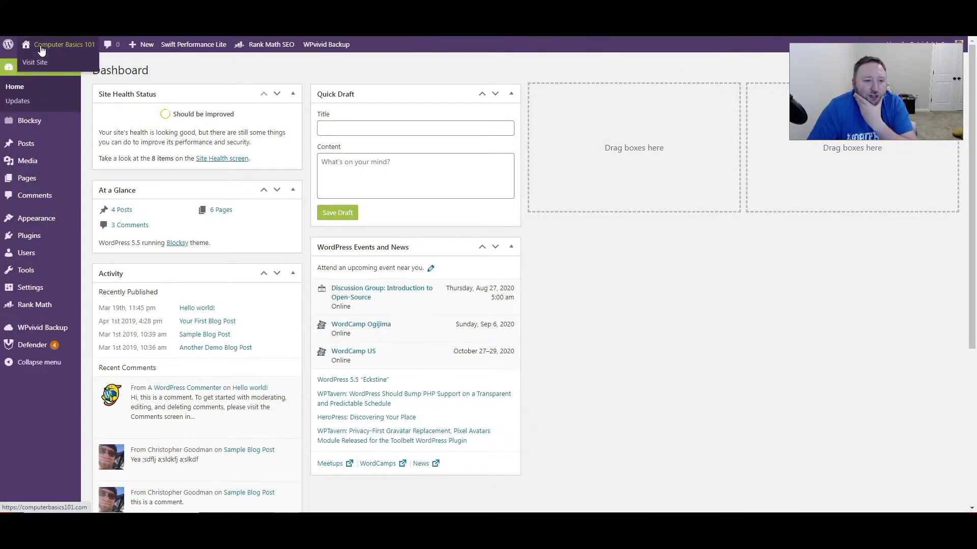
{"action": "right_click", "coordinate": [37, 65]}
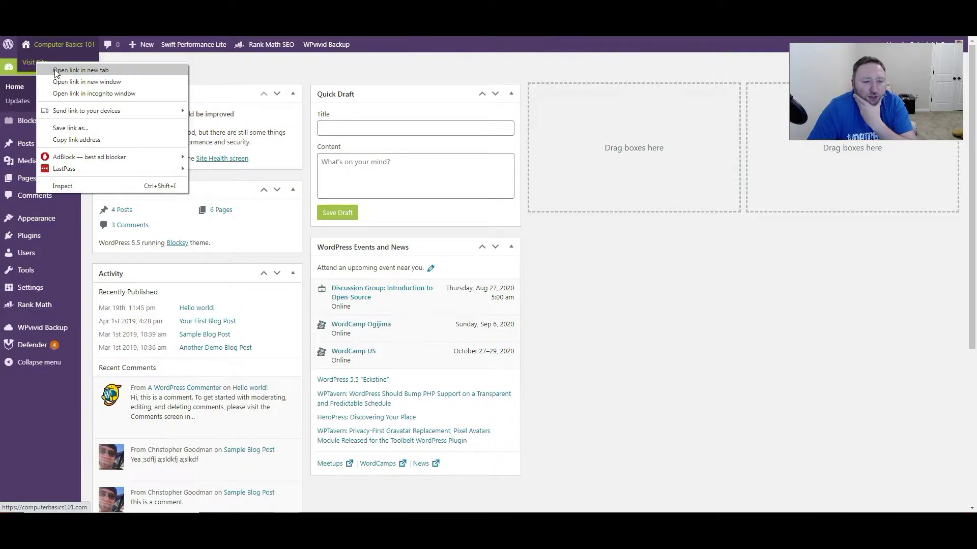
{"action": "left_click", "coordinate": [56, 71]}
{"action": "key", "text": "ctrl+Tab"}
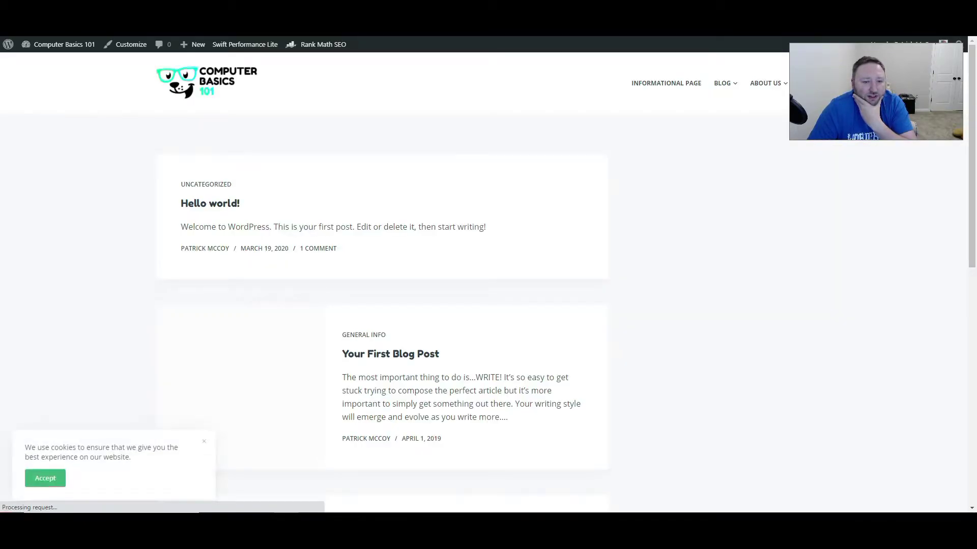
Look through the Computer Basics 101 blog homepage from its first post to the footer and back.
{"action": "scroll", "coordinate": [198, 196], "scroll_direction": "down", "scroll_amount": 5}
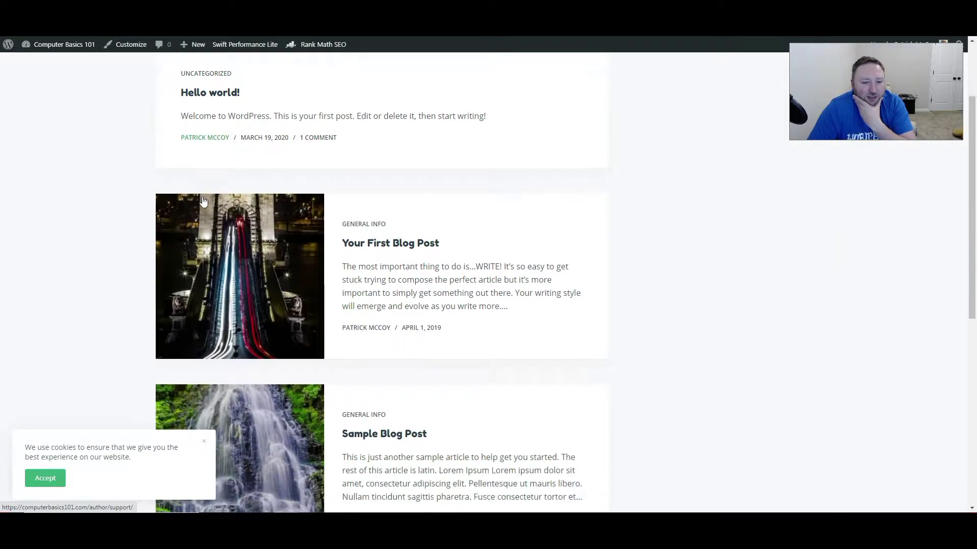
{"action": "scroll", "coordinate": [203, 202], "scroll_direction": "down", "scroll_amount": 5}
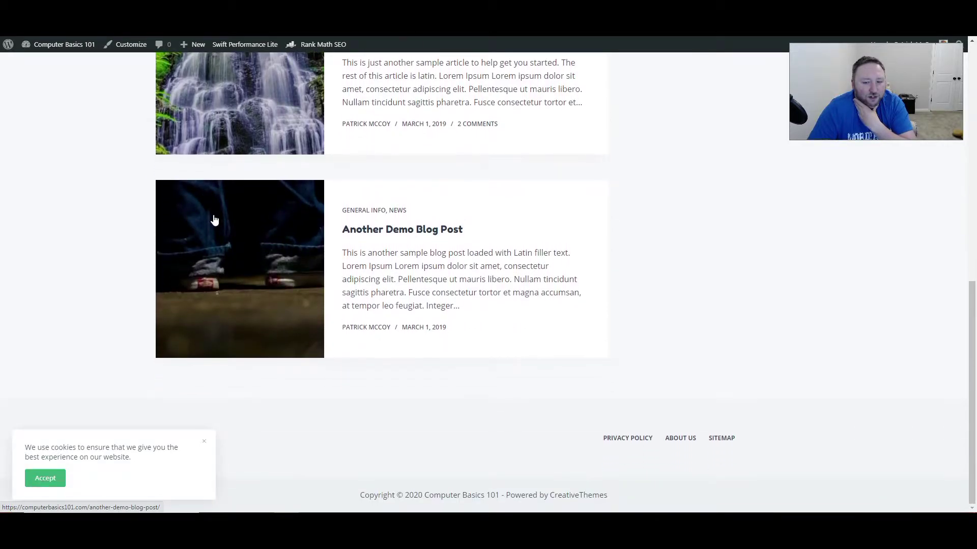
{"action": "scroll", "coordinate": [206, 203], "scroll_direction": "up", "scroll_amount": 5}
{"action": "scroll", "coordinate": [215, 219], "scroll_direction": "up", "scroll_amount": 5}
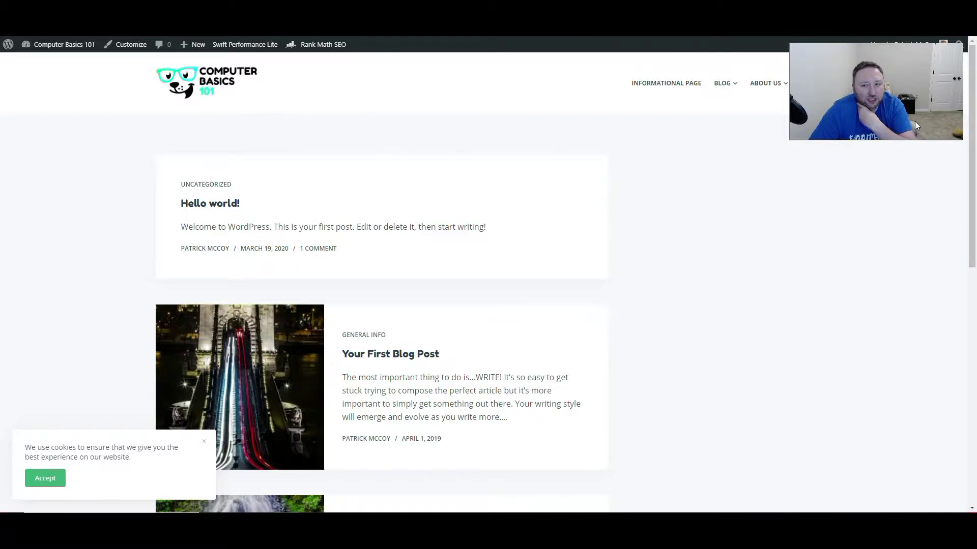
Open the Your First Blog Post article and look through its content, share links, author box, related posts and comment form.
{"action": "left_click_drag", "start_coordinate": [886, 79], "coordinate": [891, 452]}
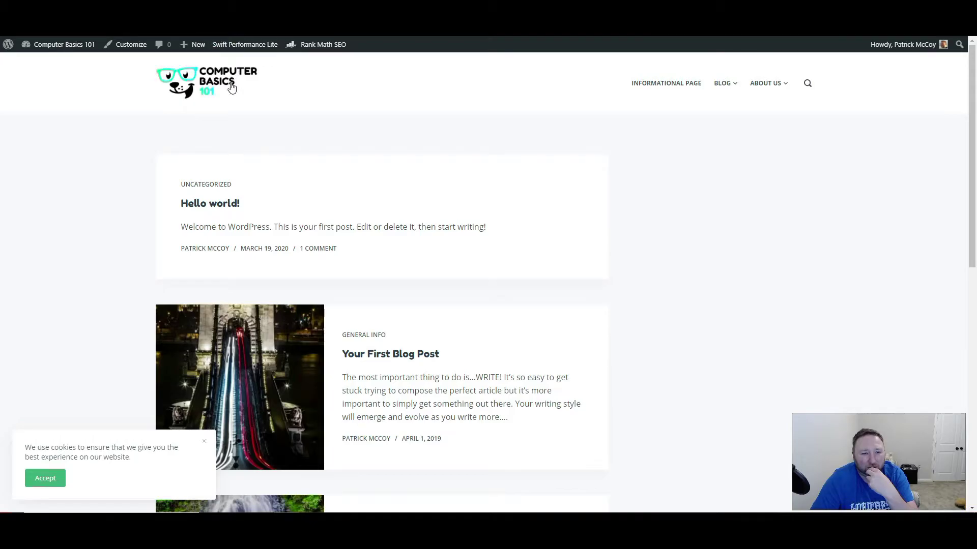
{"action": "scroll", "coordinate": [310, 294], "scroll_direction": "down", "scroll_amount": 3}
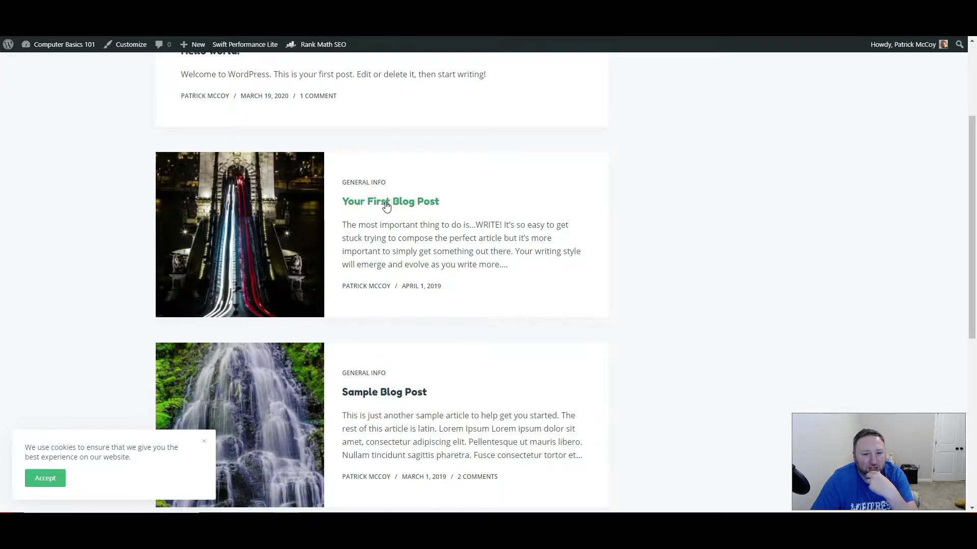
{"action": "left_click", "coordinate": [387, 205]}
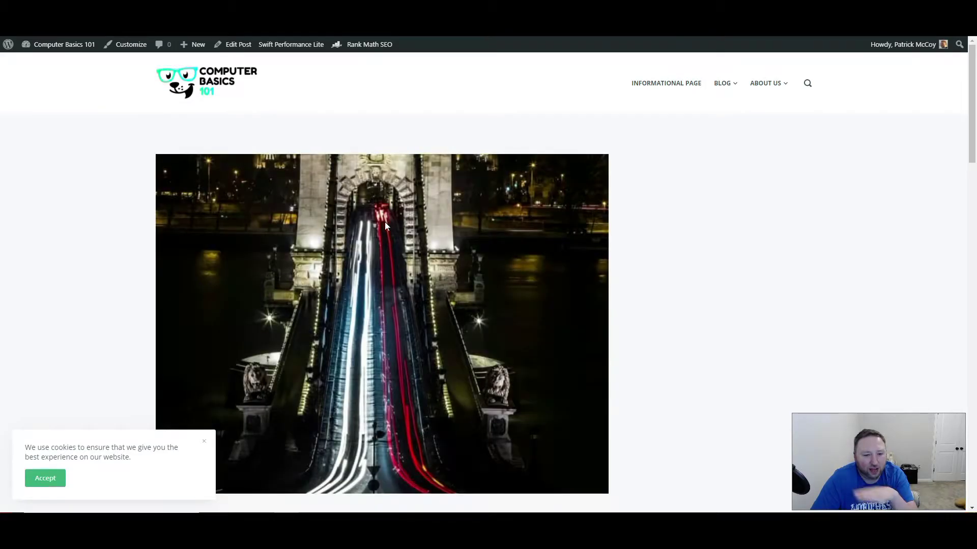
{"action": "scroll", "coordinate": [385, 224], "scroll_direction": "down", "scroll_amount": 10}
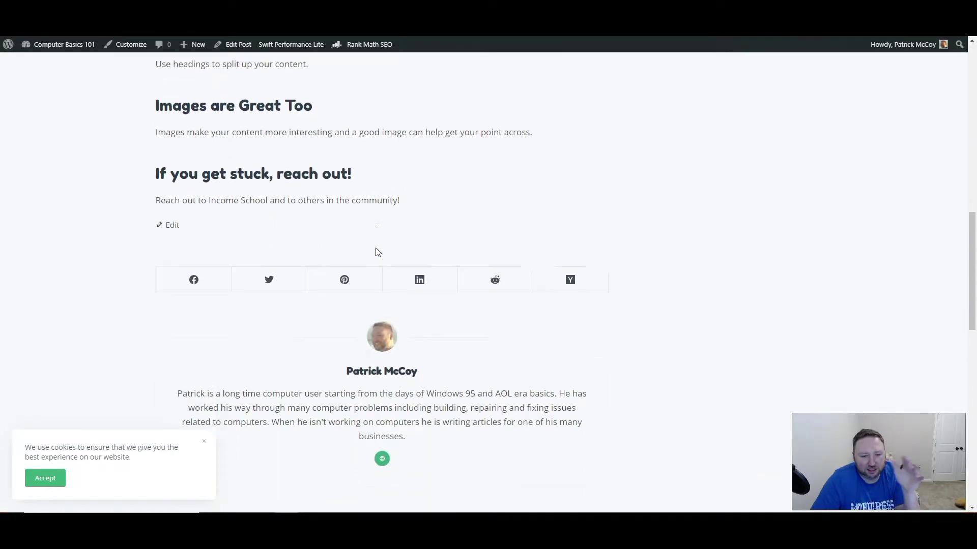
{"action": "scroll", "coordinate": [377, 253], "scroll_direction": "down", "scroll_amount": 10}
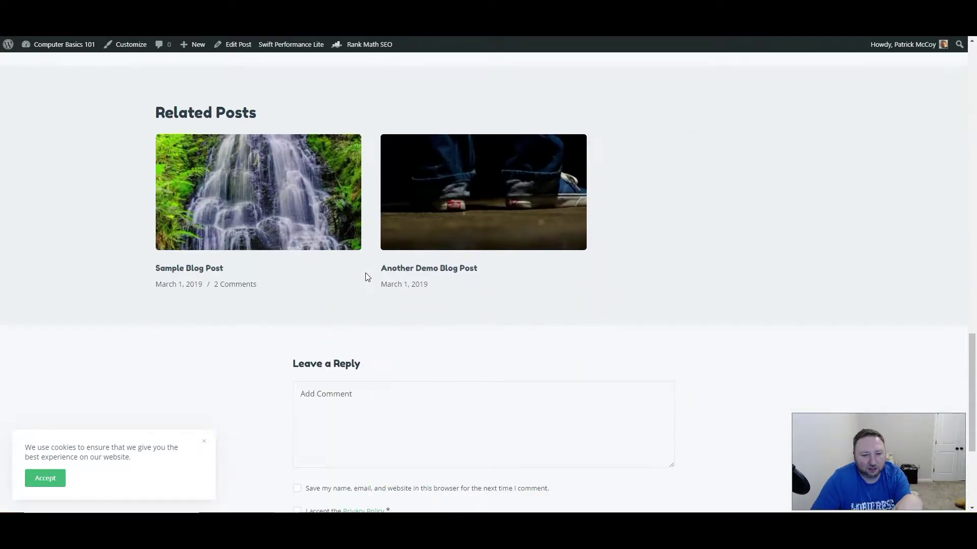
{"action": "scroll", "coordinate": [368, 277], "scroll_direction": "up", "scroll_amount": 20}
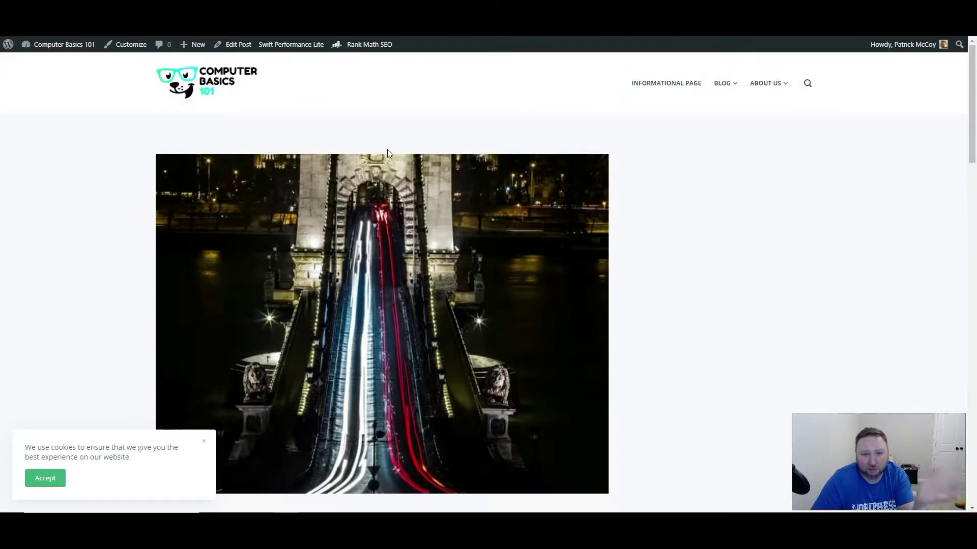
Go to the Computer Basics 101 WordPress dashboard and open its list of installed plugins.
{"action": "mouse_move", "coordinate": [56, 44]}
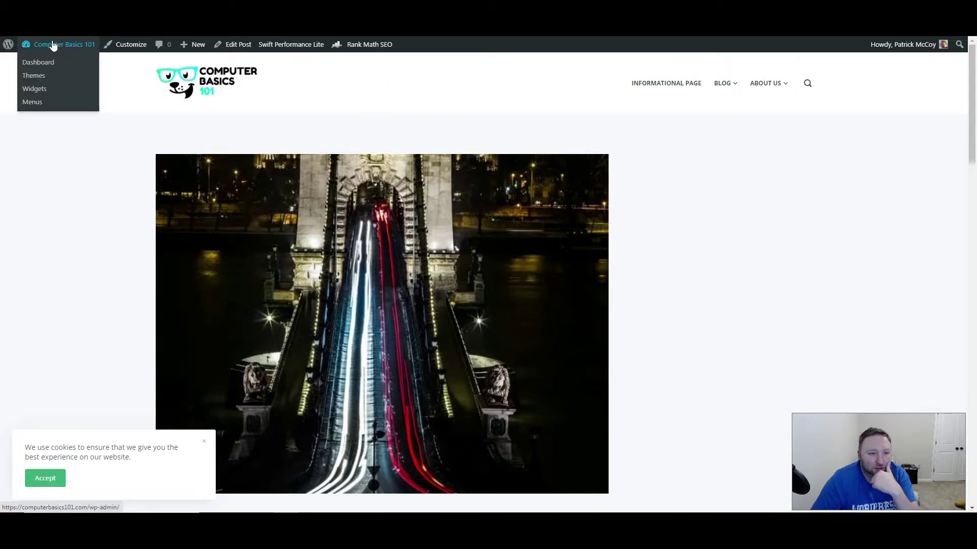
{"action": "left_click", "coordinate": [48, 62]}
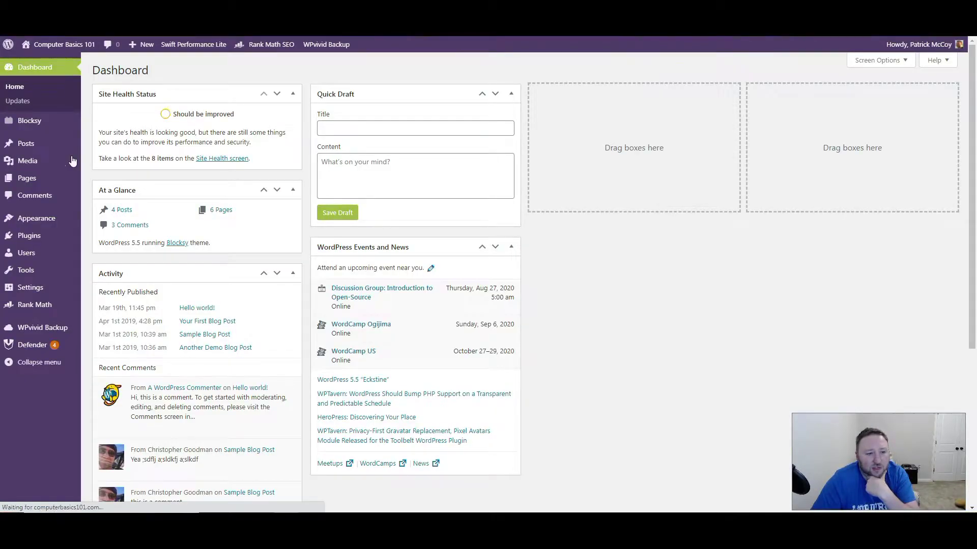
{"action": "mouse_move", "coordinate": [46, 239]}
{"action": "left_click", "coordinate": [116, 237]}
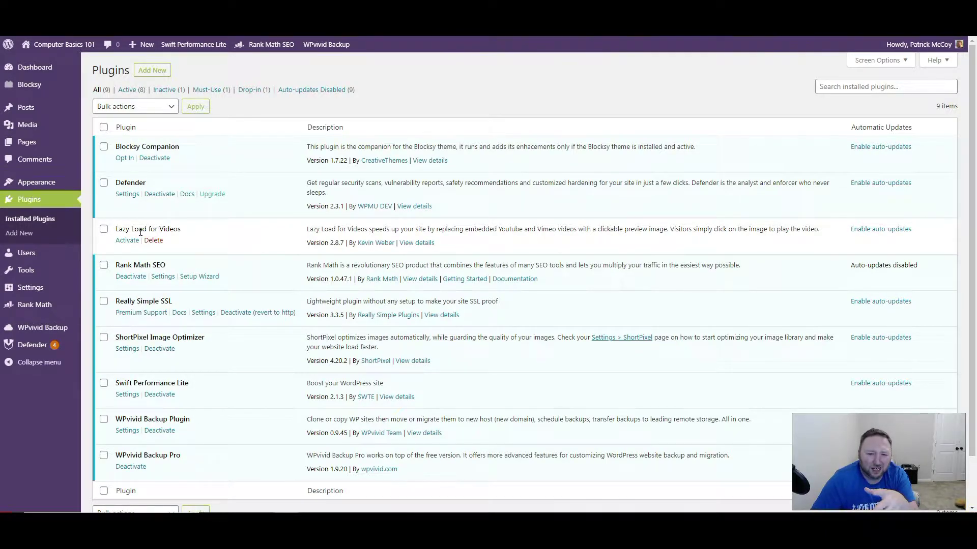
Review the installed plugins from Blocksy Companion through WPvivid Backup Pro.
{"action": "scroll", "coordinate": [140, 232], "scroll_direction": "down", "scroll_amount": 1}
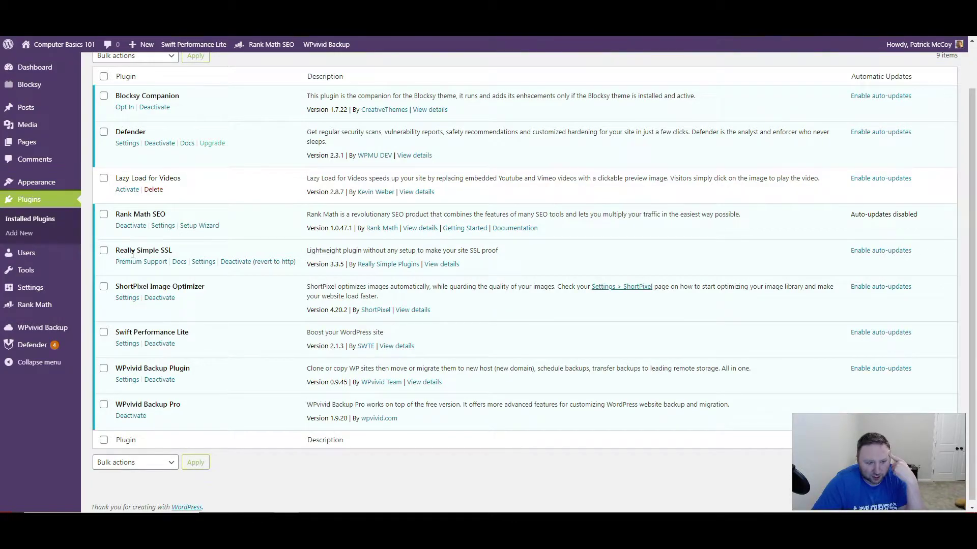
{"action": "scroll", "coordinate": [127, 252], "scroll_direction": "up", "scroll_amount": 1}
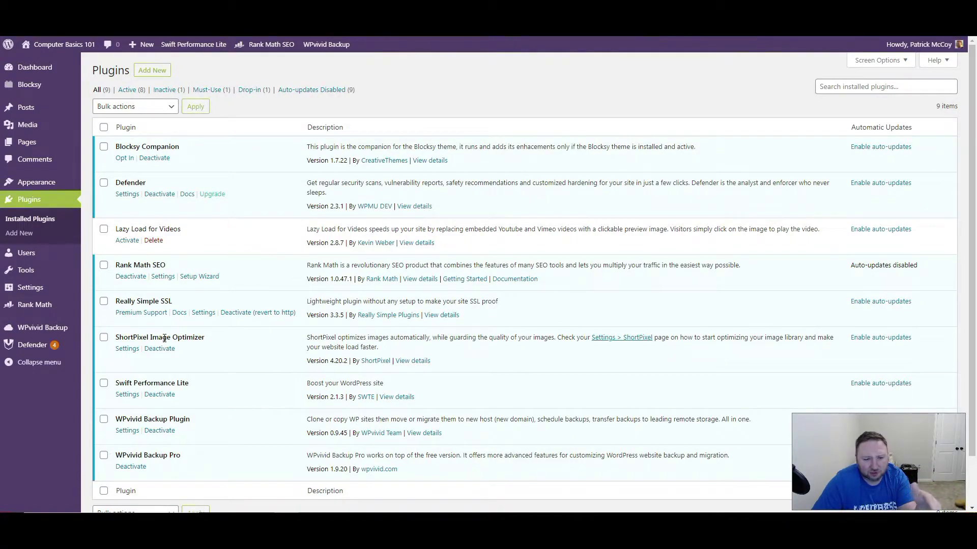
{"action": "scroll", "coordinate": [165, 338], "scroll_direction": "down", "scroll_amount": 2}
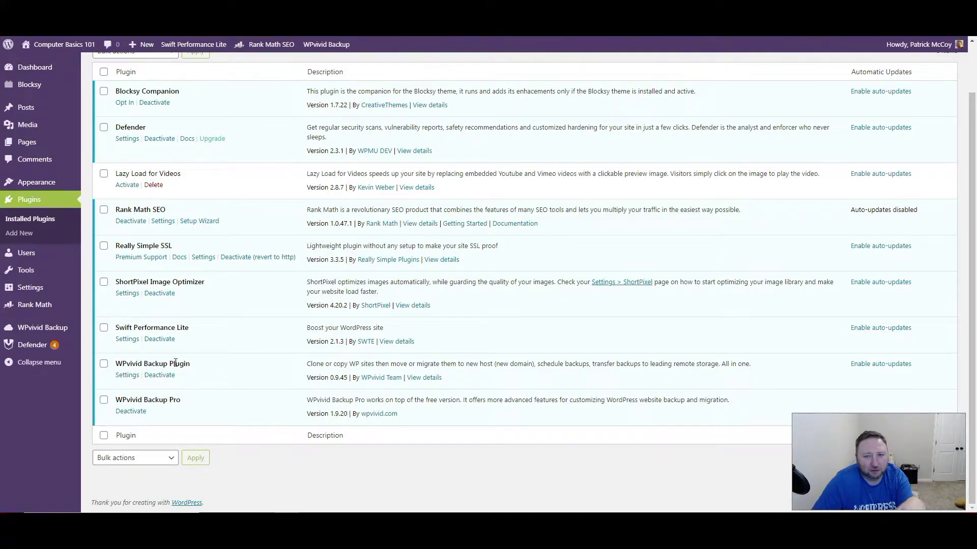
{"action": "scroll", "coordinate": [182, 362], "scroll_direction": "up", "scroll_amount": 2}
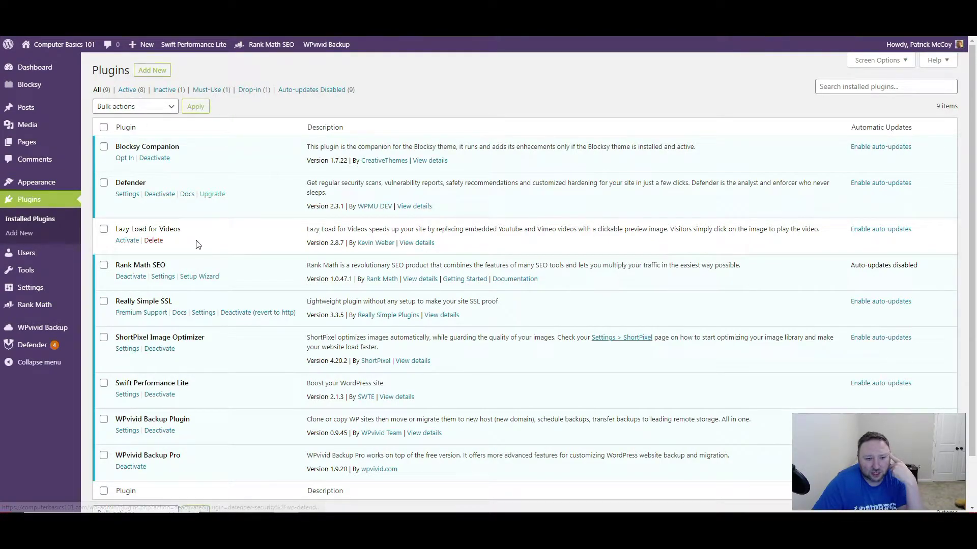
{"action": "scroll", "coordinate": [206, 369], "scroll_direction": "down", "scroll_amount": 2}
{"action": "scroll", "coordinate": [206, 376], "scroll_direction": "up", "scroll_amount": 2}
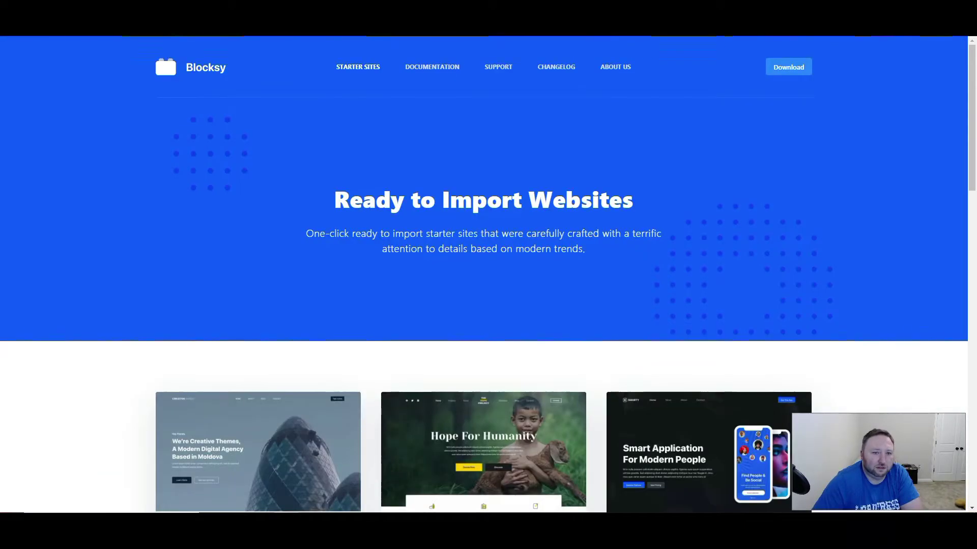
Go to the Qubely website and look over its homepage for the Gutenberg block toolkit.
{"action": "type", "text": "qubely"}
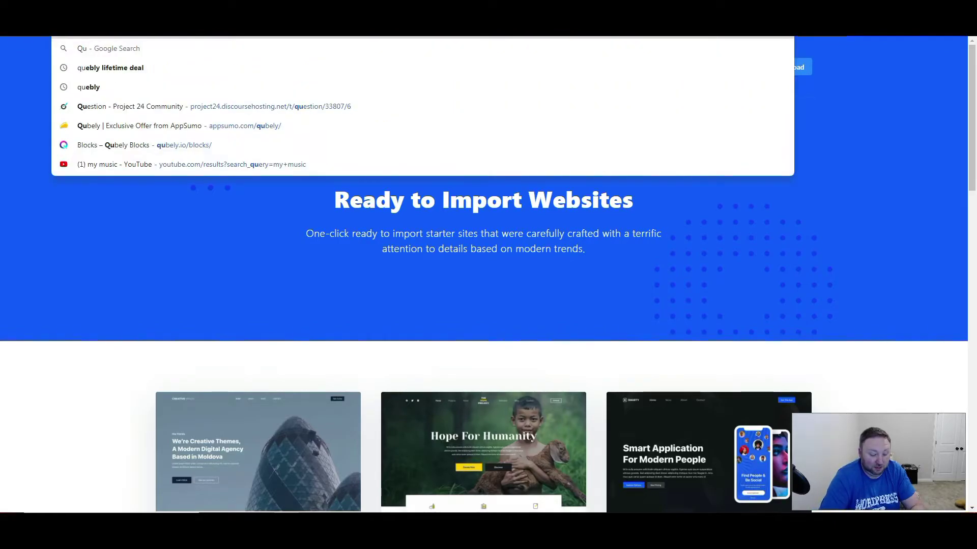
{"action": "key", "text": "Return"}
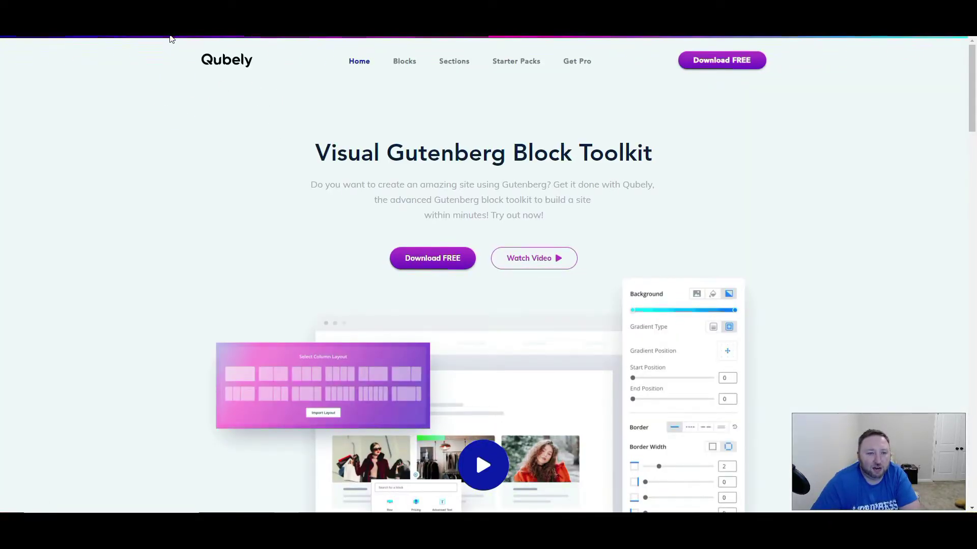
{"action": "scroll", "coordinate": [423, 144], "scroll_direction": "down", "scroll_amount": 6}
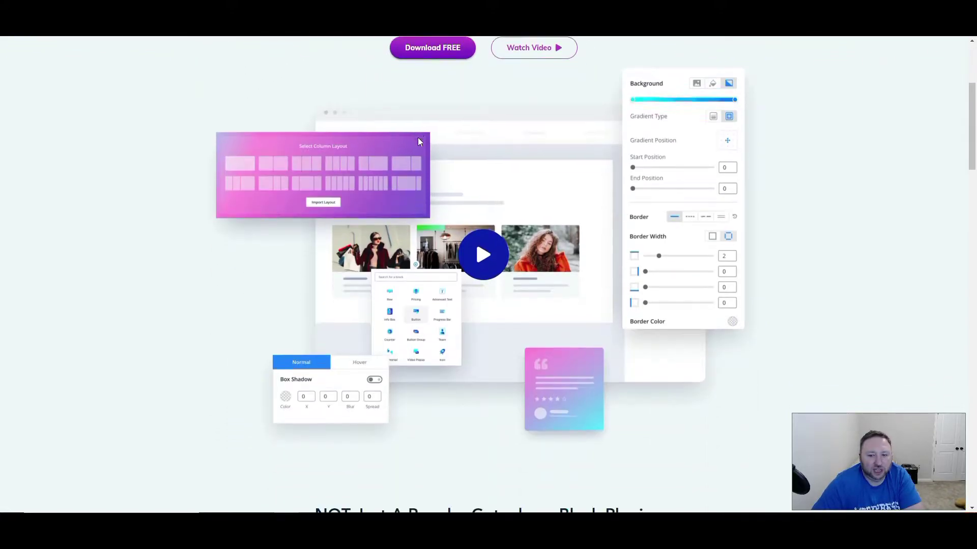
{"action": "scroll", "coordinate": [410, 147], "scroll_direction": "up", "scroll_amount": 6}
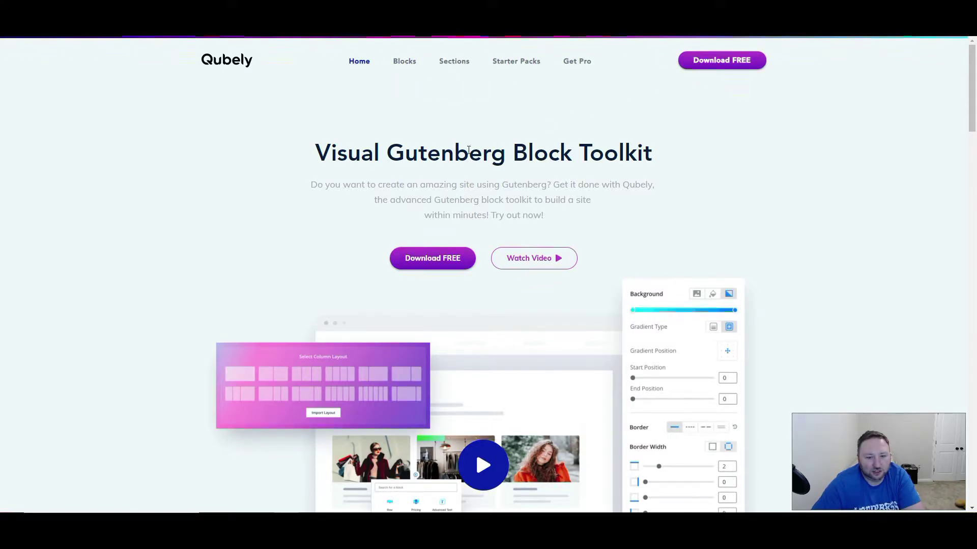
{"action": "scroll", "coordinate": [471, 148], "scroll_direction": "down", "scroll_amount": 15}
{"action": "scroll", "coordinate": [436, 157], "scroll_direction": "up", "scroll_amount": 15}
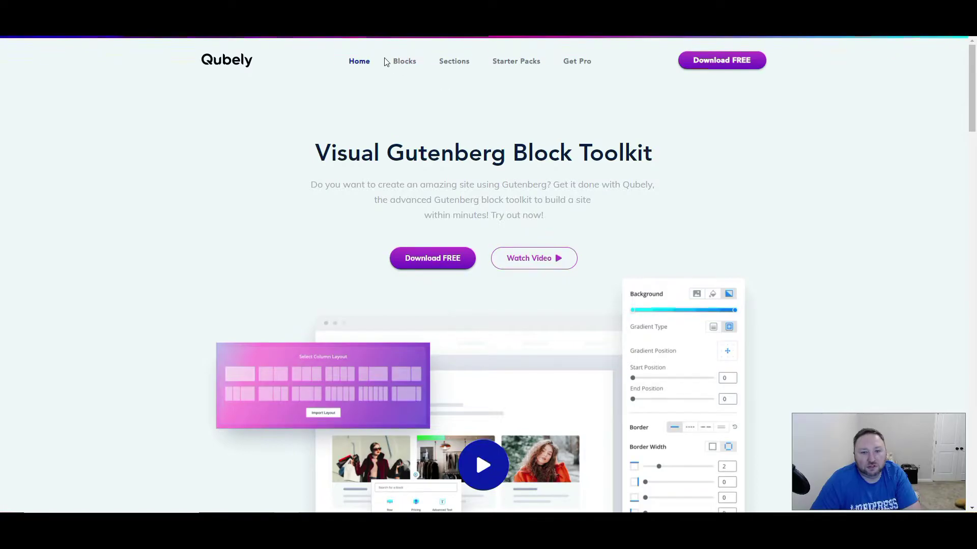
Browse Qubely's catalogue of custom Gutenberg blocks and open its readymade sections page.
{"action": "left_click", "coordinate": [404, 61]}
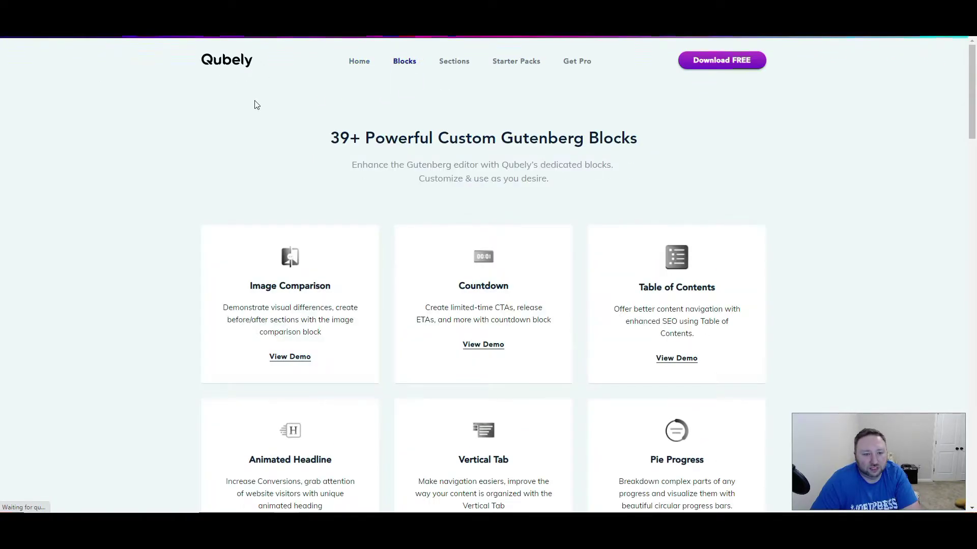
{"action": "scroll", "coordinate": [261, 174], "scroll_direction": "down", "scroll_amount": 12}
{"action": "scroll", "coordinate": [376, 220], "scroll_direction": "down", "scroll_amount": 10}
{"action": "scroll", "coordinate": [368, 227], "scroll_direction": "up", "scroll_amount": 7}
{"action": "scroll", "coordinate": [356, 229], "scroll_direction": "up", "scroll_amount": 15}
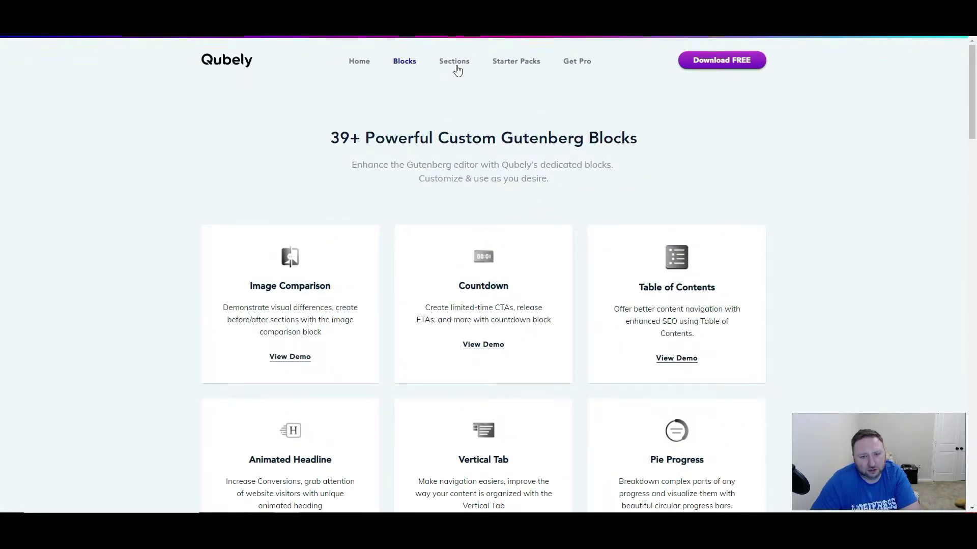
{"action": "left_click", "coordinate": [457, 69]}
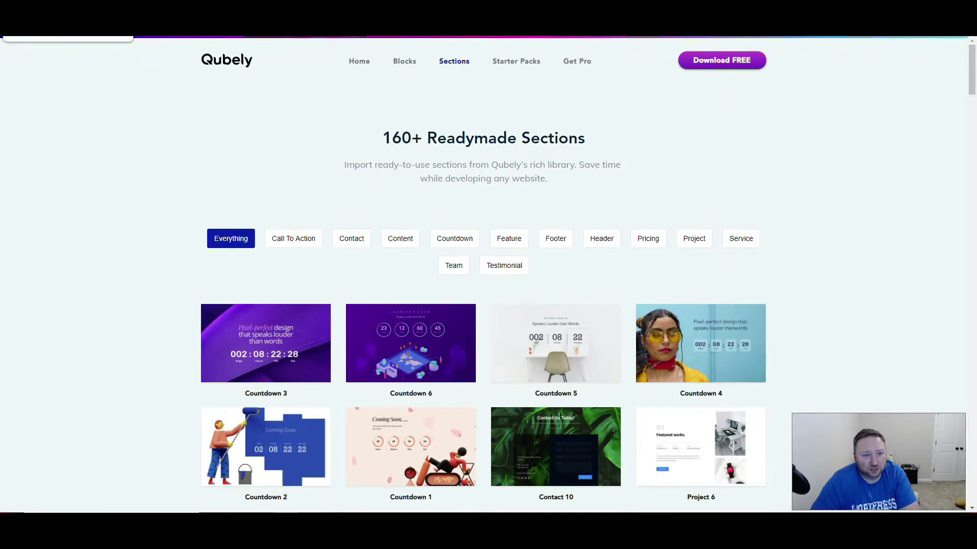
Switch back to the Computer Basics 101 dashboard and visit its live site.
{"action": "key", "text": "ctrl+Tab"}
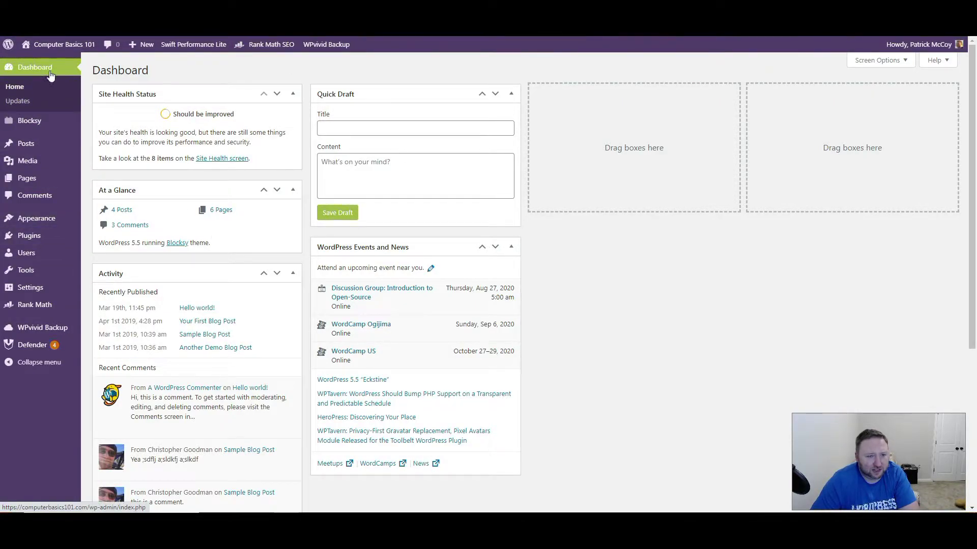
{"action": "mouse_move", "coordinate": [52, 49]}
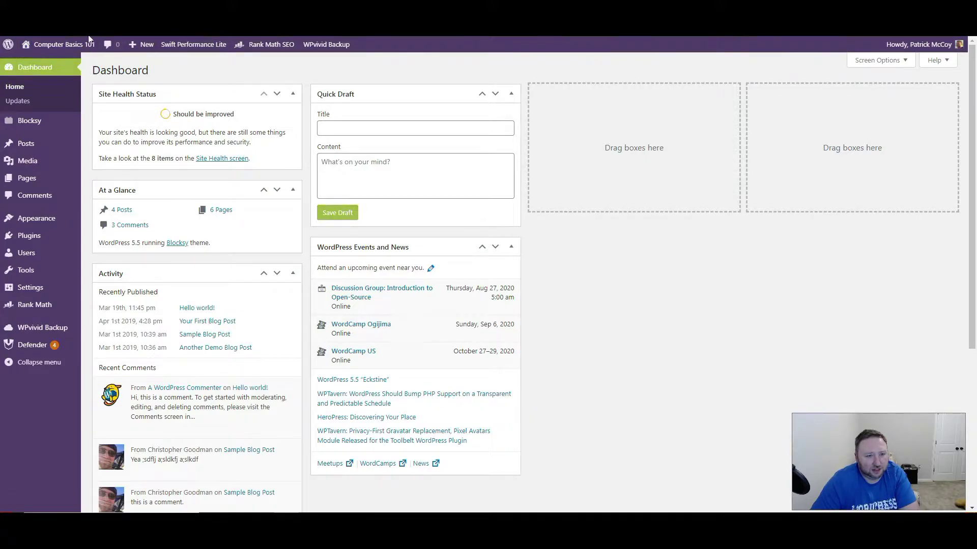
{"action": "left_click", "coordinate": [33, 62]}
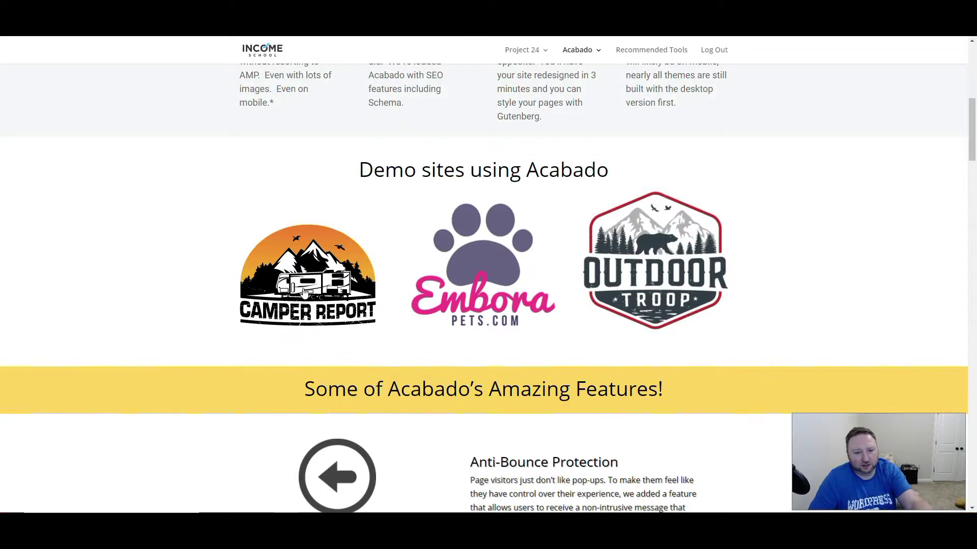
Open the Camper Report demo site from the Acabado page and examine its header, search icon, featured tiles and What's New posts.
{"action": "left_click", "coordinate": [303, 291]}
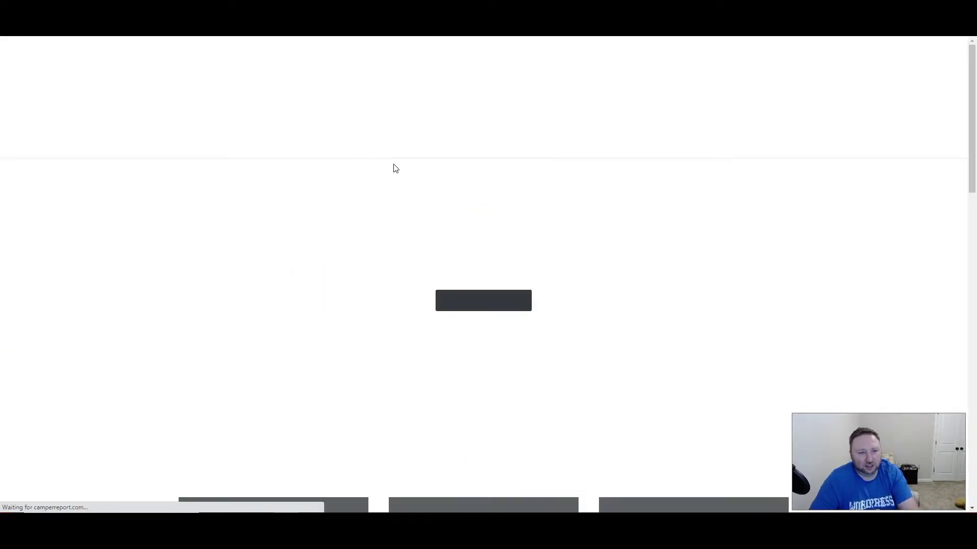
{"action": "scroll", "coordinate": [428, 178], "scroll_direction": "down", "scroll_amount": 1}
{"action": "scroll", "coordinate": [428, 178], "scroll_direction": "down", "scroll_amount": 1}
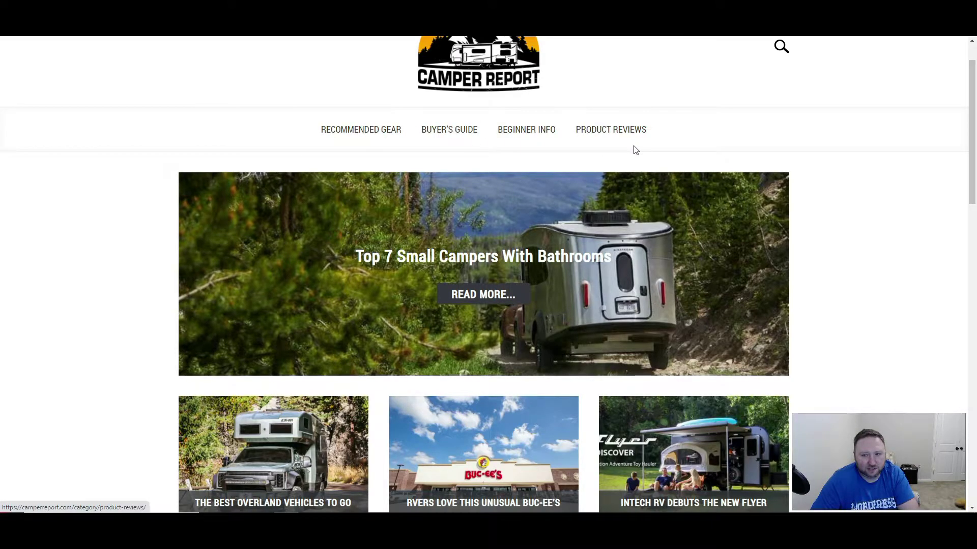
{"action": "scroll", "coordinate": [635, 150], "scroll_direction": "up", "scroll_amount": 2}
{"action": "left_click", "coordinate": [781, 97]}
{"action": "left_click", "coordinate": [780, 101]}
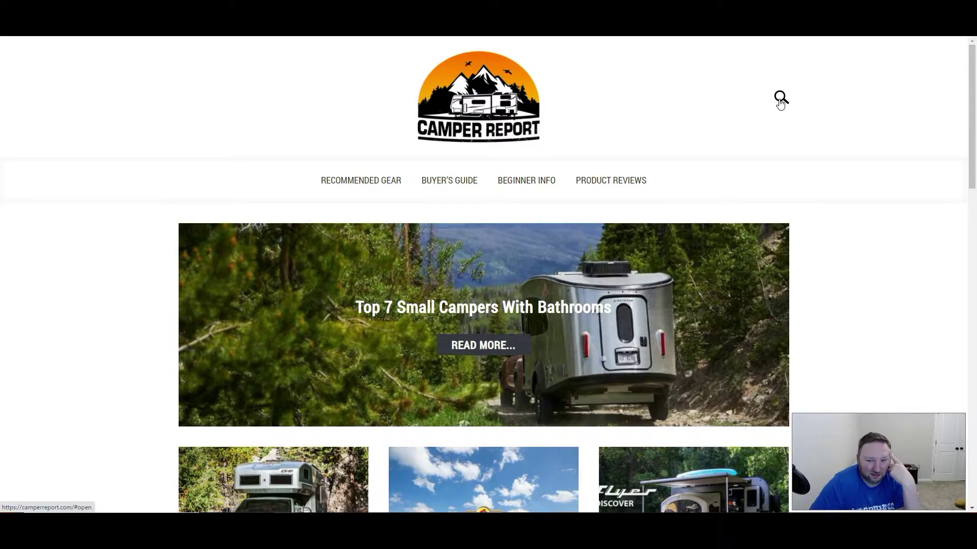
{"action": "scroll", "coordinate": [711, 154], "scroll_direction": "down", "scroll_amount": 10}
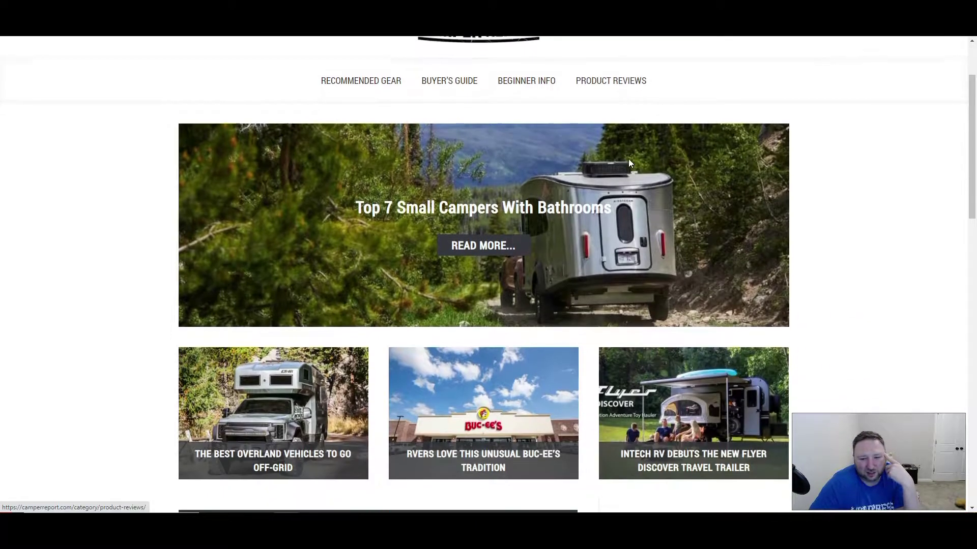
{"action": "scroll", "coordinate": [650, 215], "scroll_direction": "down", "scroll_amount": 10}
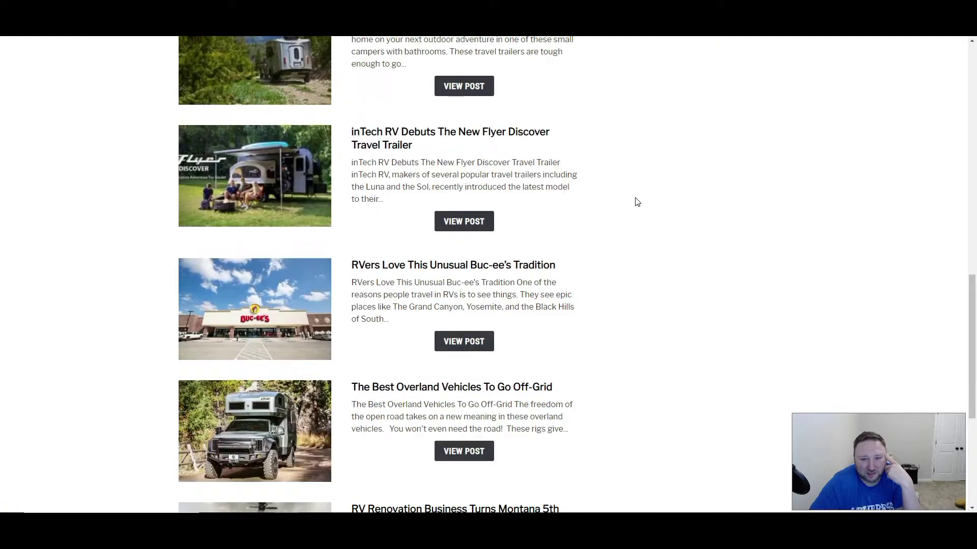
{"action": "scroll", "coordinate": [634, 204], "scroll_direction": "up", "scroll_amount": 8}
{"action": "scroll", "coordinate": [634, 210], "scroll_direction": "up", "scroll_amount": 5}
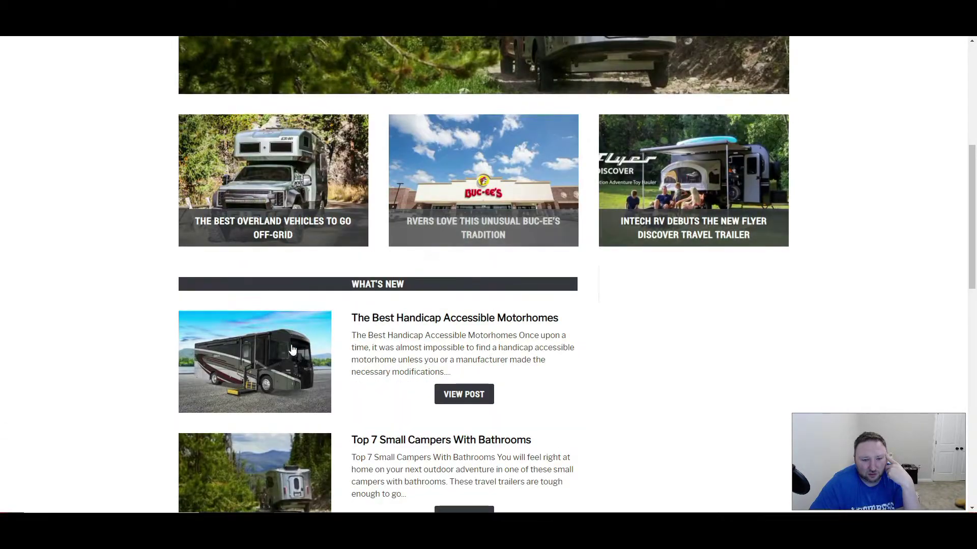
Open The Best Handicap Accessible Motorhomes article and look through its layout, share buttons, images and text.
{"action": "left_click", "coordinate": [387, 319]}
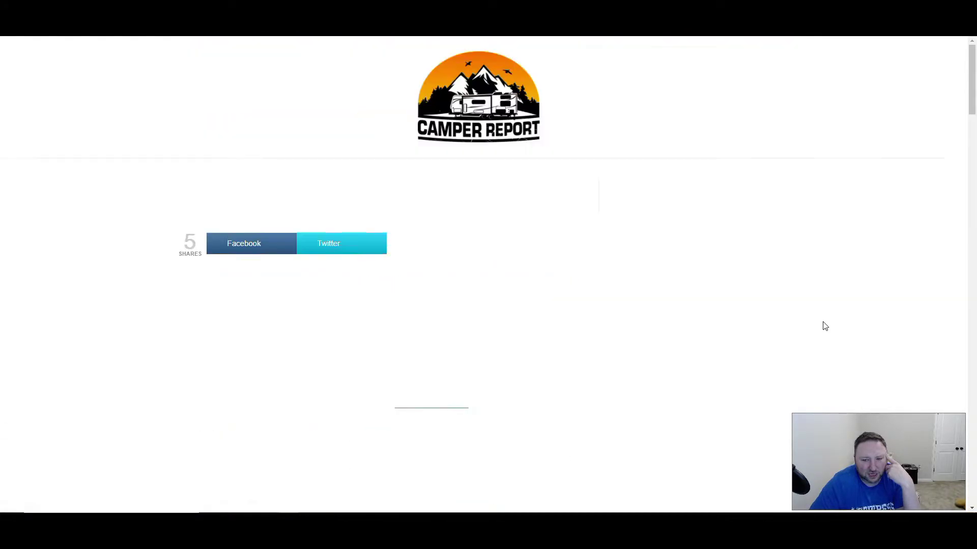
{"action": "scroll", "coordinate": [661, 327], "scroll_direction": "down", "scroll_amount": 10}
{"action": "scroll", "coordinate": [646, 328], "scroll_direction": "up", "scroll_amount": 10}
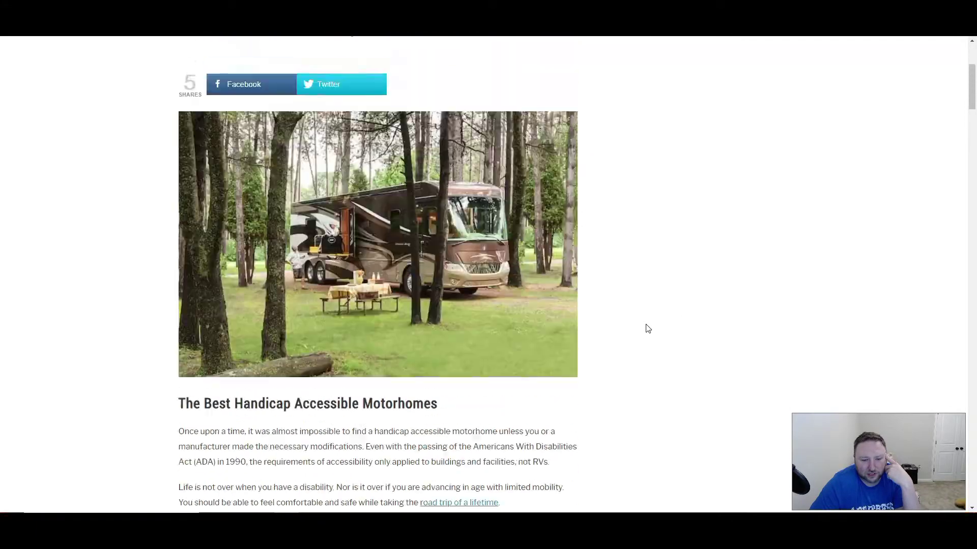
{"action": "scroll", "coordinate": [549, 319], "scroll_direction": "down", "scroll_amount": 20}
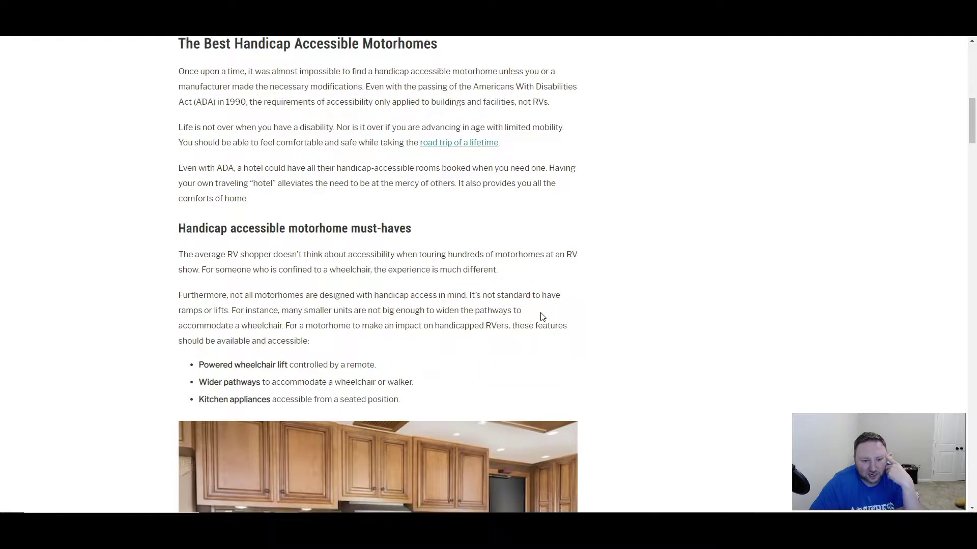
{"action": "scroll", "coordinate": [543, 310], "scroll_direction": "up", "scroll_amount": 20}
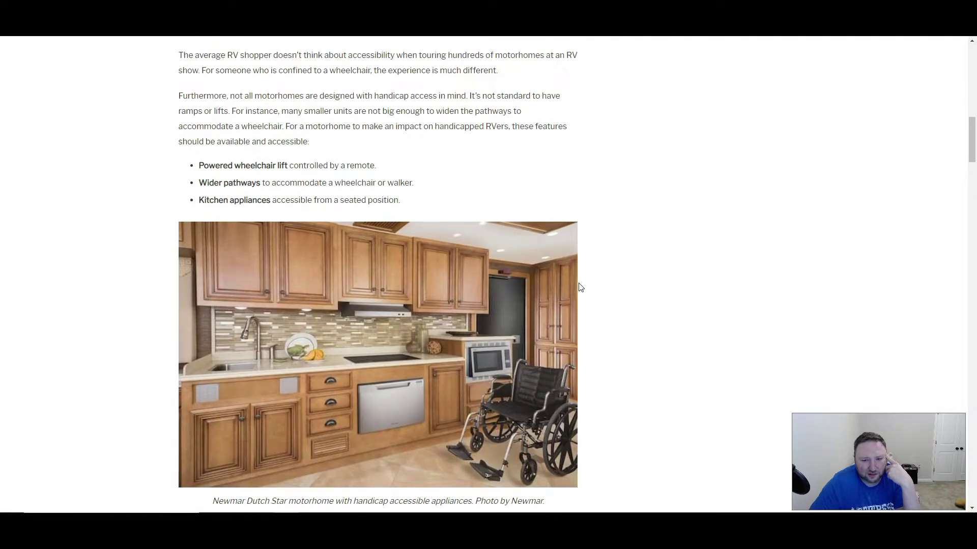
Leave the motorhome article, open the Embora Pets demo site and look through its homepage down to the footer.
{"action": "scroll", "coordinate": [635, 170], "scroll_direction": "up", "scroll_amount": 2}
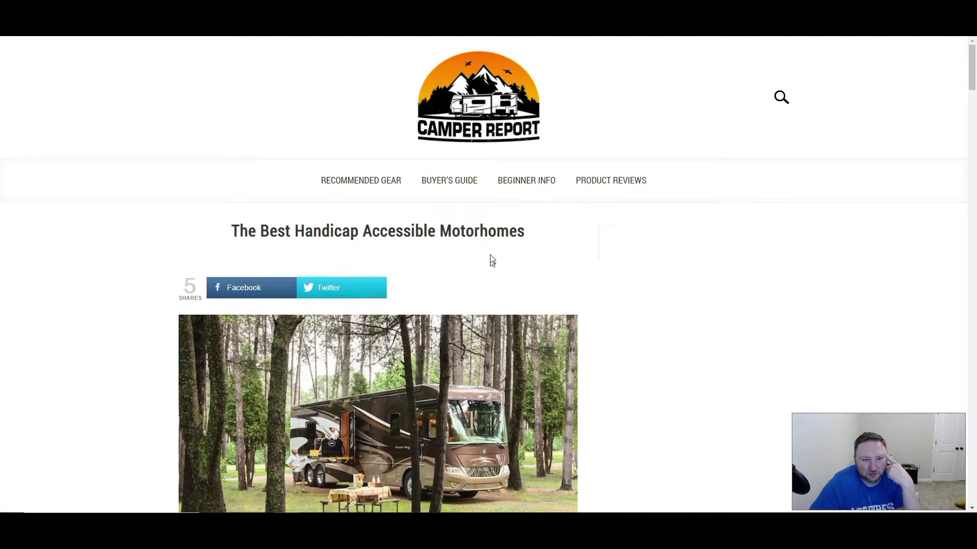
{"action": "key", "text": "alt+Left"}
{"action": "left_click", "coordinate": [524, 282]}
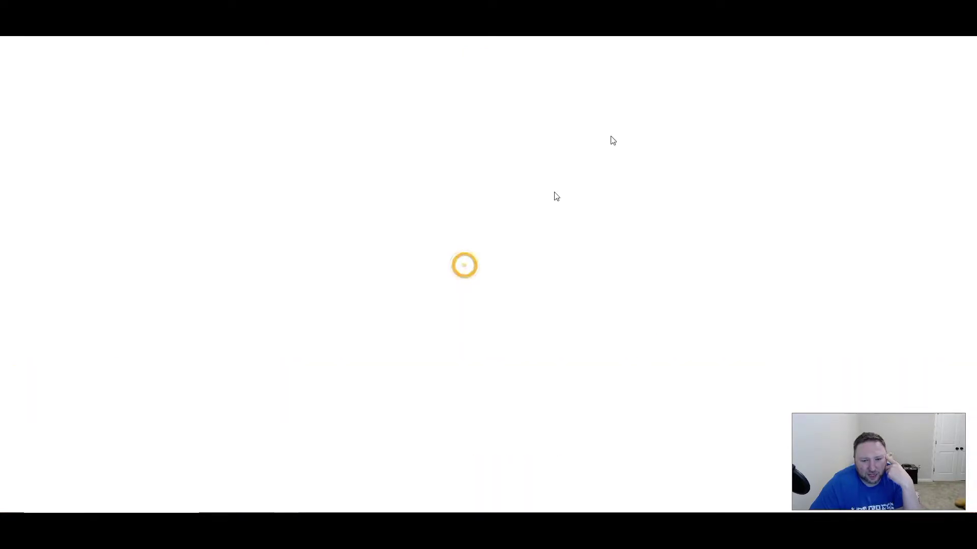
{"action": "scroll", "coordinate": [621, 305], "scroll_direction": "down", "scroll_amount": 5}
{"action": "scroll", "coordinate": [630, 312], "scroll_direction": "down", "scroll_amount": 4}
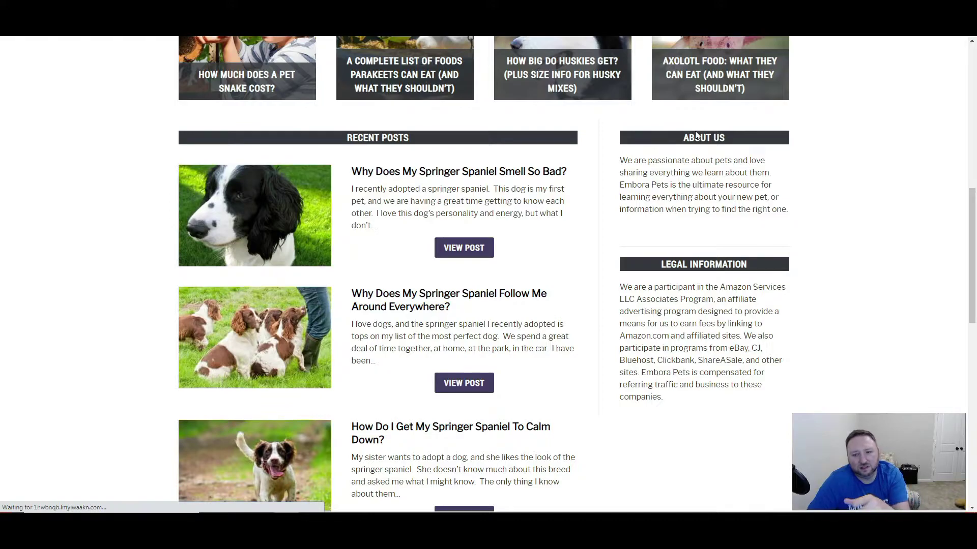
{"action": "scroll", "coordinate": [733, 236], "scroll_direction": "down", "scroll_amount": 2}
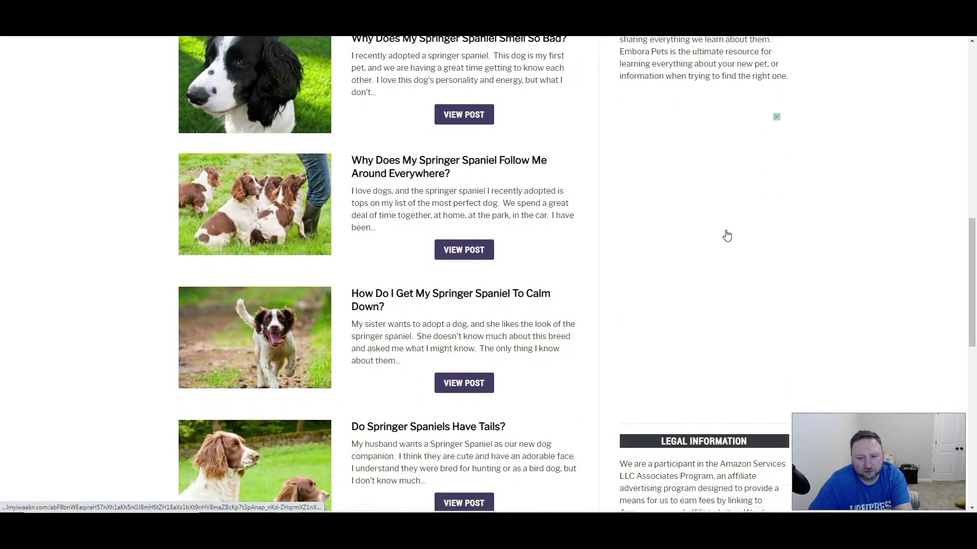
{"action": "scroll", "coordinate": [720, 305], "scroll_direction": "down", "scroll_amount": 1}
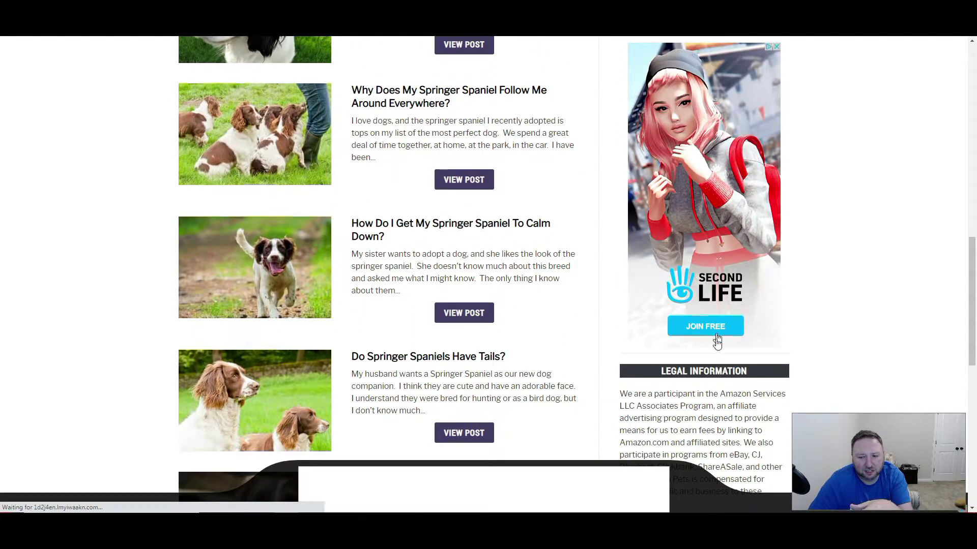
{"action": "scroll", "coordinate": [717, 341], "scroll_direction": "down", "scroll_amount": 4}
{"action": "scroll", "coordinate": [714, 352], "scroll_direction": "down", "scroll_amount": 5}
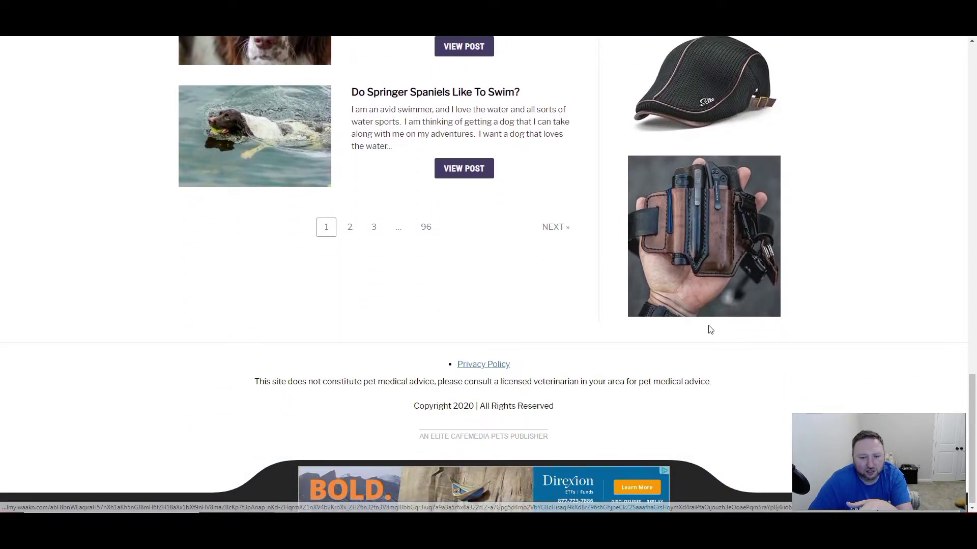
Go over the Embora Pets homepage again, comparing the featured tiles, recent posts and sidebar ads.
{"action": "scroll", "coordinate": [711, 330], "scroll_direction": "up", "scroll_amount": 15}
{"action": "scroll", "coordinate": [706, 342], "scroll_direction": "up", "scroll_amount": 5}
{"action": "scroll", "coordinate": [580, 227], "scroll_direction": "down", "scroll_amount": 6}
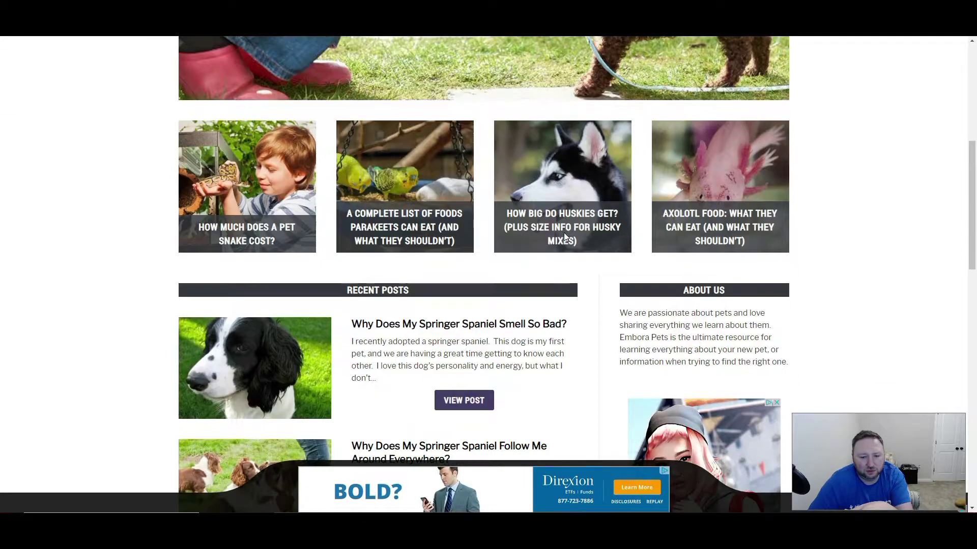
{"action": "scroll", "coordinate": [564, 235], "scroll_direction": "down", "scroll_amount": 5}
{"action": "scroll", "coordinate": [359, 506], "scroll_direction": "down", "scroll_amount": 3}
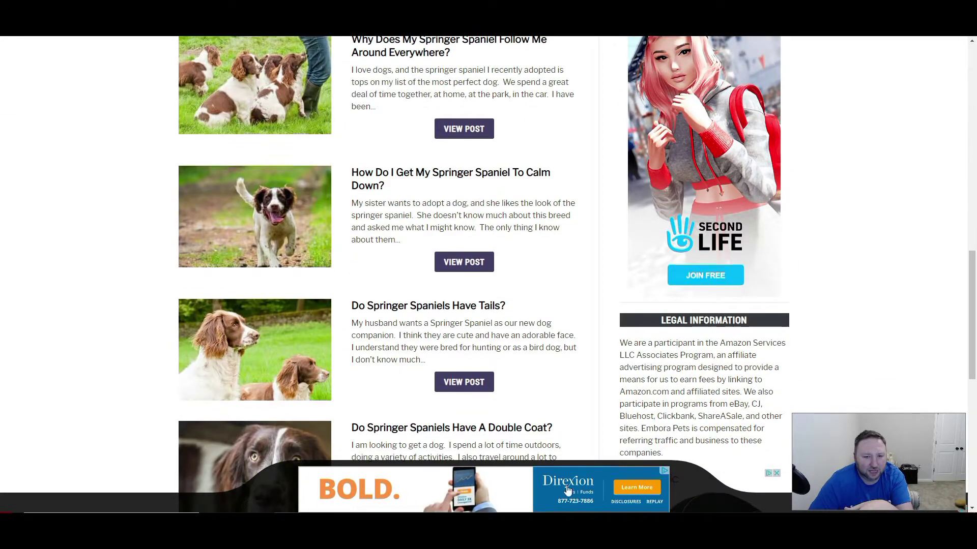
{"action": "scroll", "coordinate": [463, 348], "scroll_direction": "up", "scroll_amount": 7}
Open the Why Does My Springer Spaniel Smell So Bad? post and look through its text, callout boxes and in-content ads.
{"action": "left_click", "coordinate": [469, 352]}
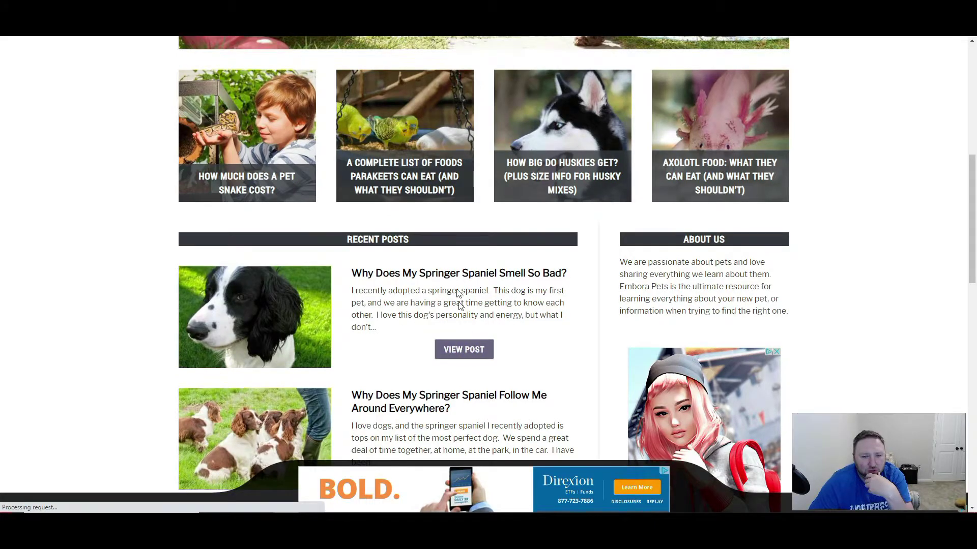
{"action": "scroll", "coordinate": [392, 290], "scroll_direction": "down", "scroll_amount": 15}
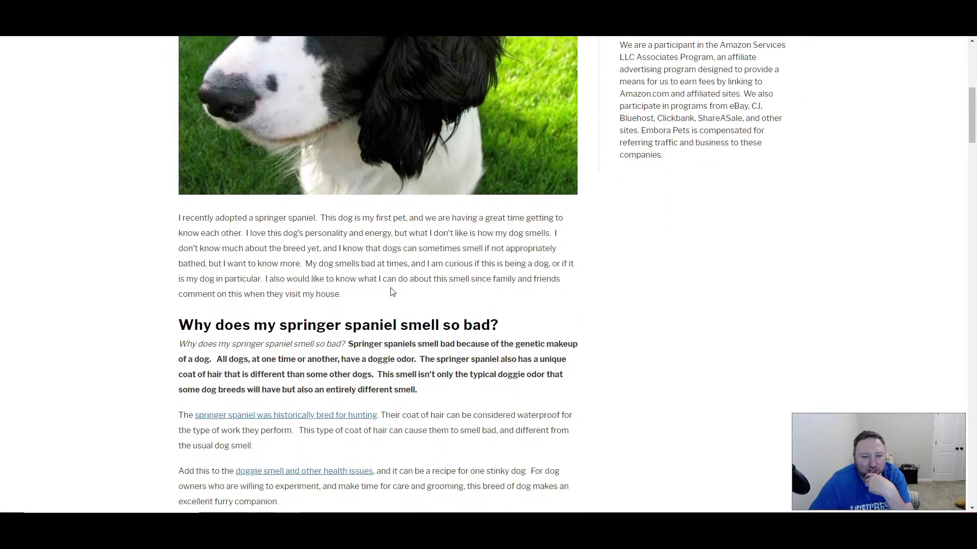
{"action": "scroll", "coordinate": [320, 306], "scroll_direction": "down", "scroll_amount": 20}
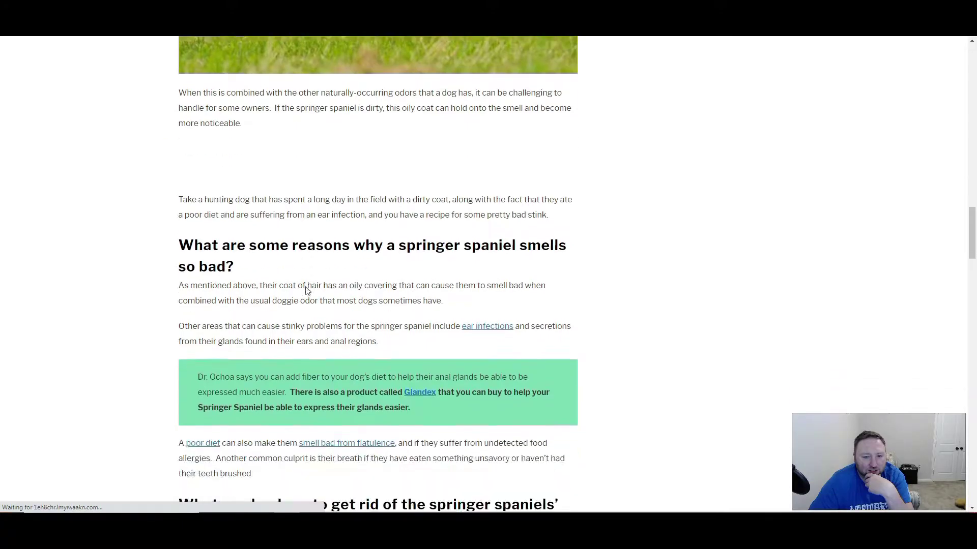
{"action": "scroll", "coordinate": [514, 293], "scroll_direction": "down", "scroll_amount": 5}
{"action": "scroll", "coordinate": [514, 293], "scroll_direction": "up", "scroll_amount": 20}
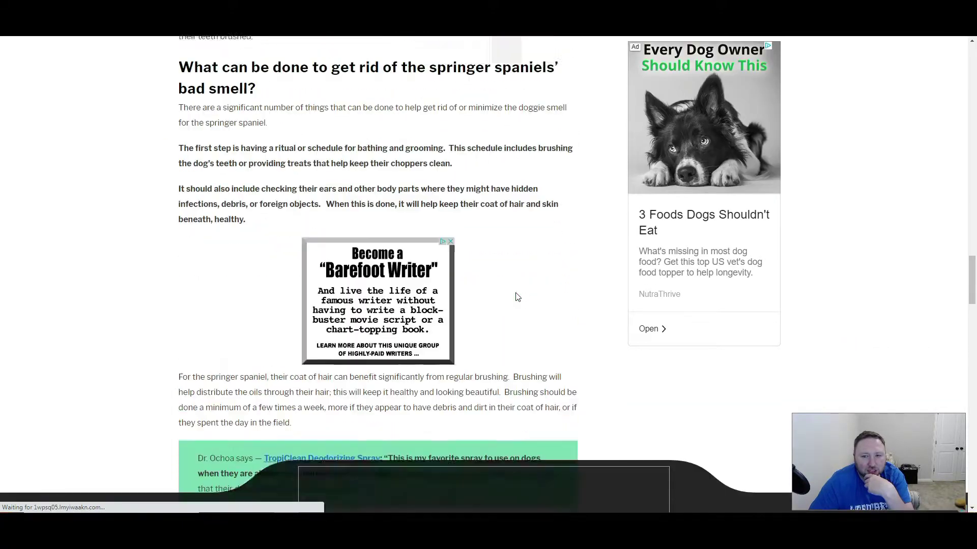
{"action": "scroll", "coordinate": [509, 305], "scroll_direction": "up", "scroll_amount": 2}
{"action": "scroll", "coordinate": [508, 300], "scroll_direction": "down", "scroll_amount": 5}
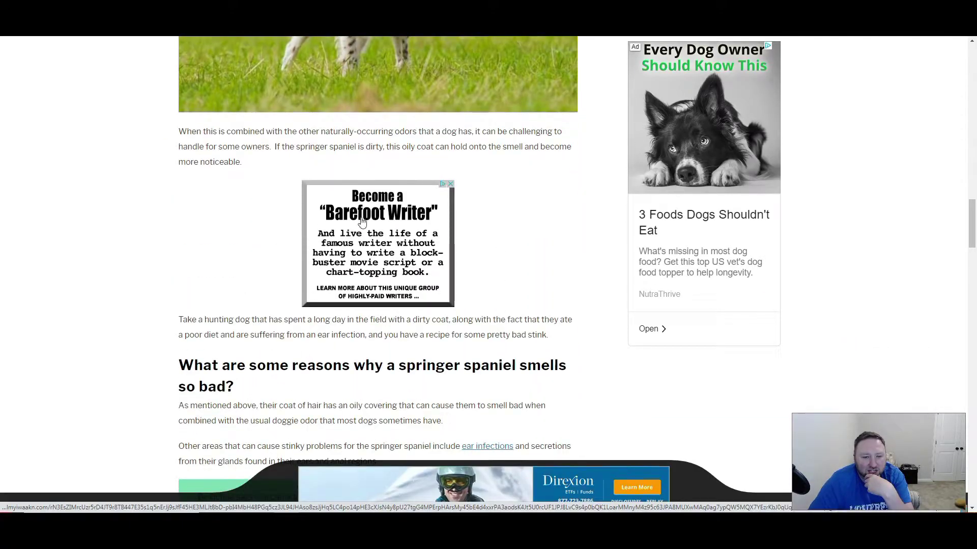
{"action": "scroll", "coordinate": [532, 252], "scroll_direction": "up", "scroll_amount": 2}
{"action": "scroll", "coordinate": [533, 252], "scroll_direction": "up", "scroll_amount": 20}
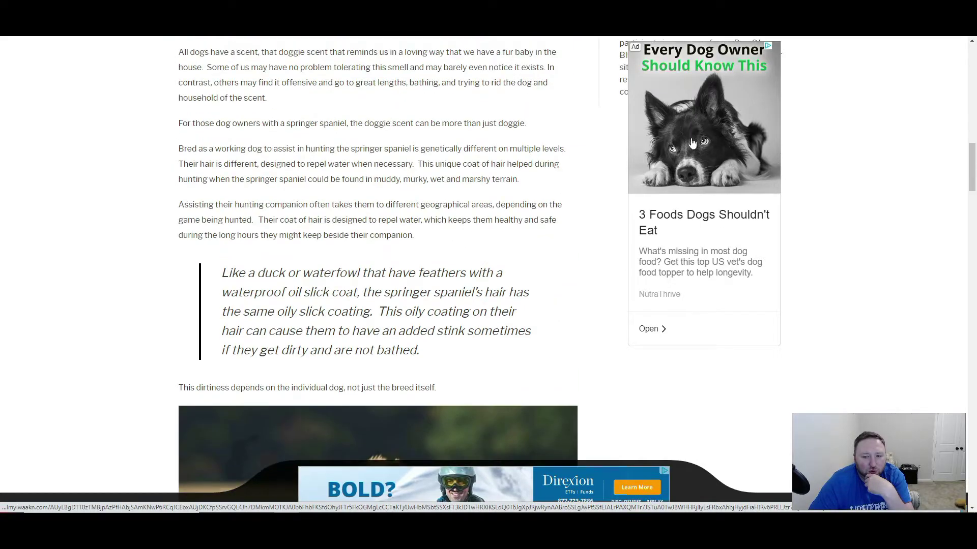
Examine the article's sidebar ads and legal information alongside the introduction and the pull quote.
{"action": "scroll", "coordinate": [694, 174], "scroll_direction": "up", "scroll_amount": 5}
{"action": "scroll", "coordinate": [695, 176], "scroll_direction": "down", "scroll_amount": 15}
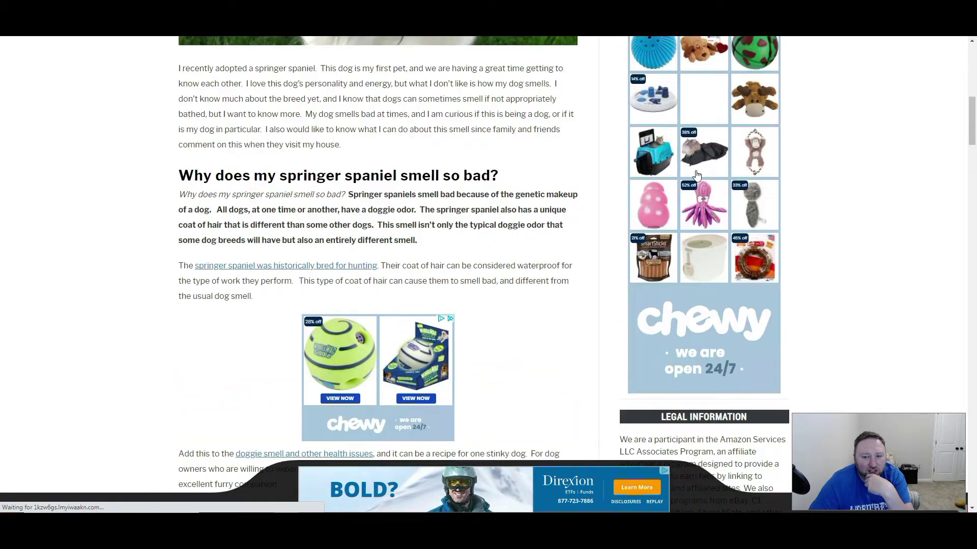
{"action": "scroll", "coordinate": [696, 178], "scroll_direction": "down", "scroll_amount": 10}
{"action": "scroll", "coordinate": [691, 200], "scroll_direction": "up", "scroll_amount": 14}
{"action": "scroll", "coordinate": [691, 200], "scroll_direction": "up", "scroll_amount": 15}
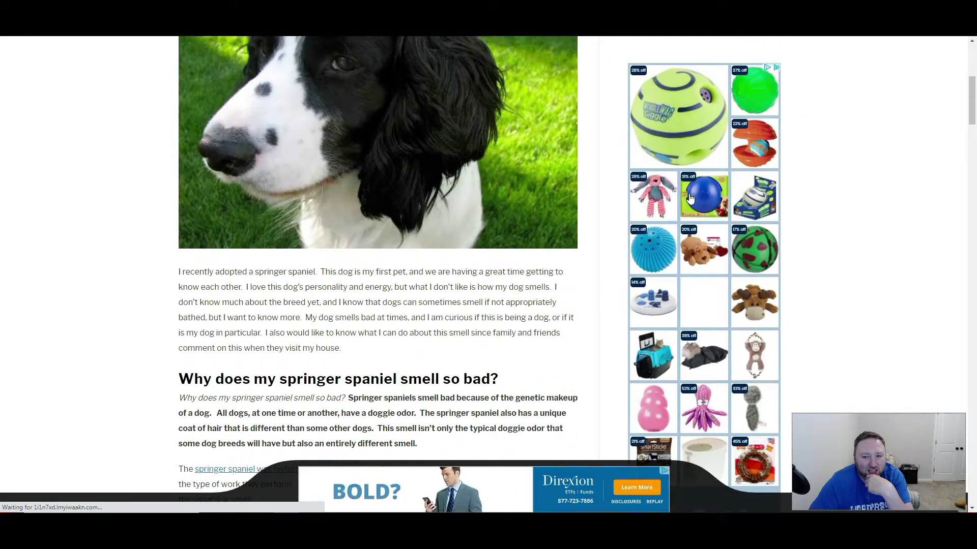
{"action": "scroll", "coordinate": [690, 198], "scroll_direction": "down", "scroll_amount": 14}
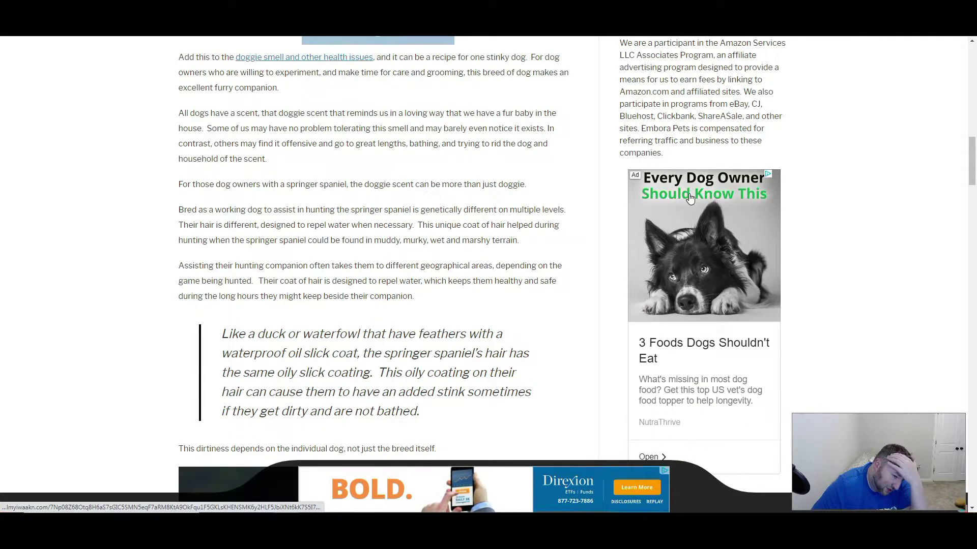
{"action": "scroll", "coordinate": [690, 199], "scroll_direction": "down", "scroll_amount": 5}
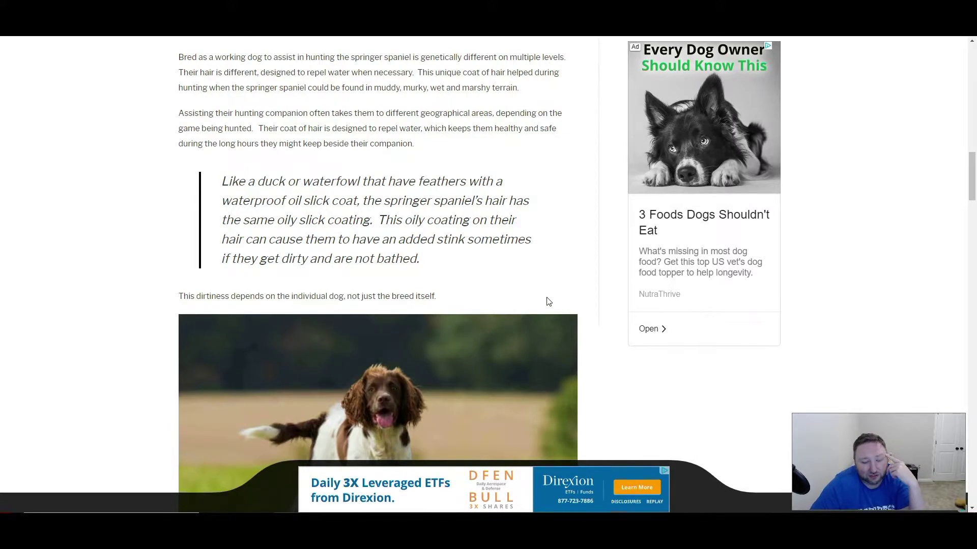
Look through the springer spaniel article from its title and header to the conclusion and author box.
{"action": "scroll", "coordinate": [549, 302], "scroll_direction": "up", "scroll_amount": 20}
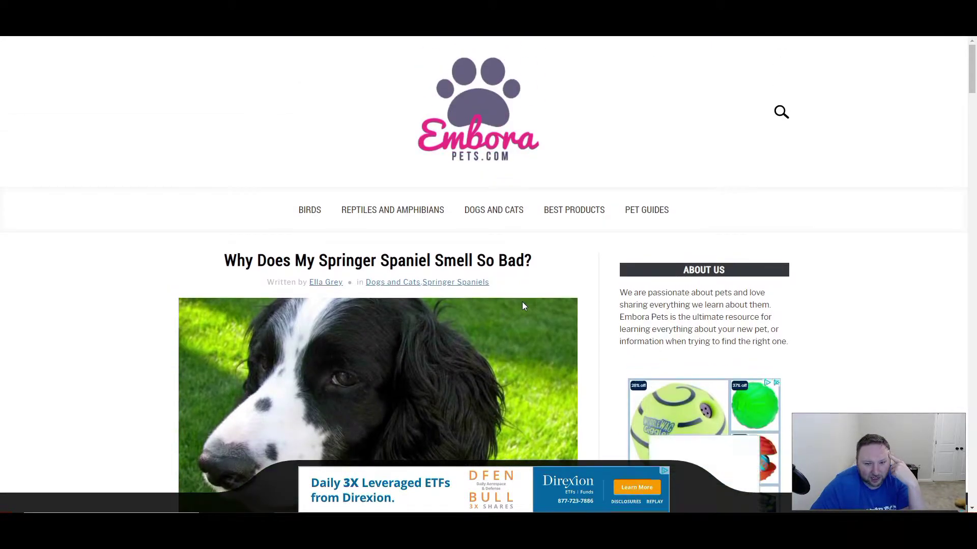
{"action": "scroll", "coordinate": [428, 279], "scroll_direction": "down", "scroll_amount": 9}
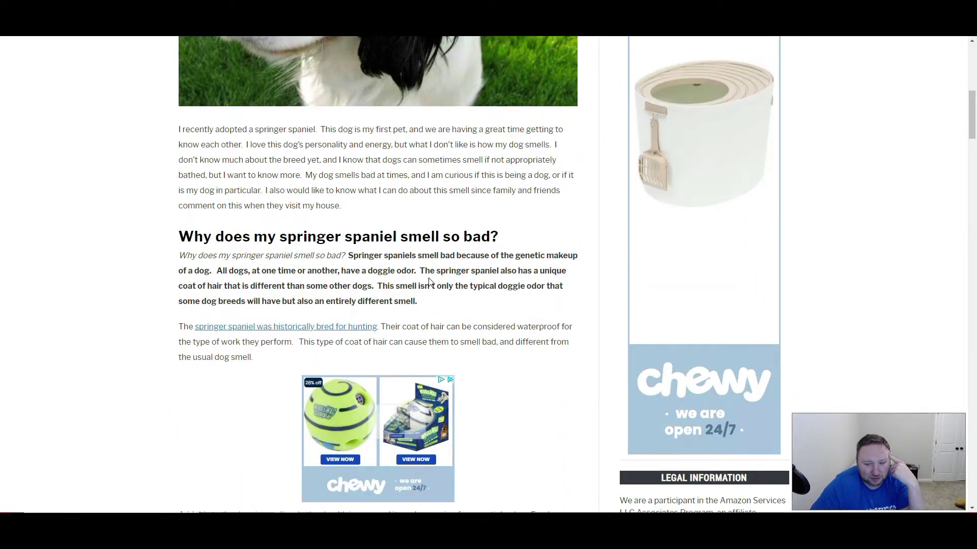
{"action": "scroll", "coordinate": [428, 278], "scroll_direction": "down", "scroll_amount": 20}
{"action": "scroll", "coordinate": [428, 296], "scroll_direction": "down", "scroll_amount": 20}
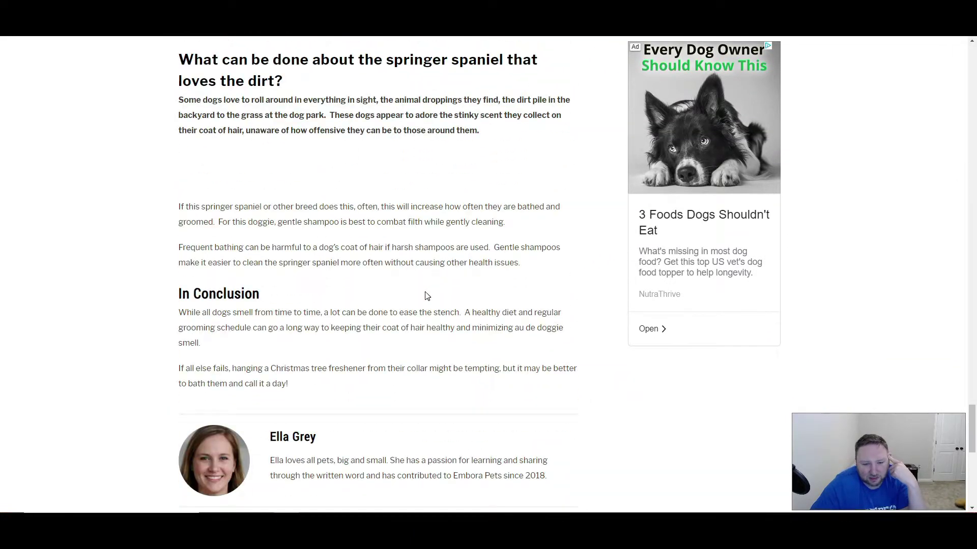
{"action": "scroll", "coordinate": [427, 296], "scroll_direction": "down", "scroll_amount": 5}
{"action": "scroll", "coordinate": [427, 296], "scroll_direction": "down", "scroll_amount": 2}
{"action": "scroll", "coordinate": [427, 298], "scroll_direction": "down", "scroll_amount": 3}
Review the article's headings, callouts, images and ads from the end back up to the site header.
{"action": "scroll", "coordinate": [427, 303], "scroll_direction": "up", "scroll_amount": 13}
{"action": "scroll", "coordinate": [428, 309], "scroll_direction": "up", "scroll_amount": 2}
{"action": "scroll", "coordinate": [422, 311], "scroll_direction": "up", "scroll_amount": 3}
{"action": "scroll", "coordinate": [421, 312], "scroll_direction": "up", "scroll_amount": 11}
{"action": "scroll", "coordinate": [415, 315], "scroll_direction": "up", "scroll_amount": 12}
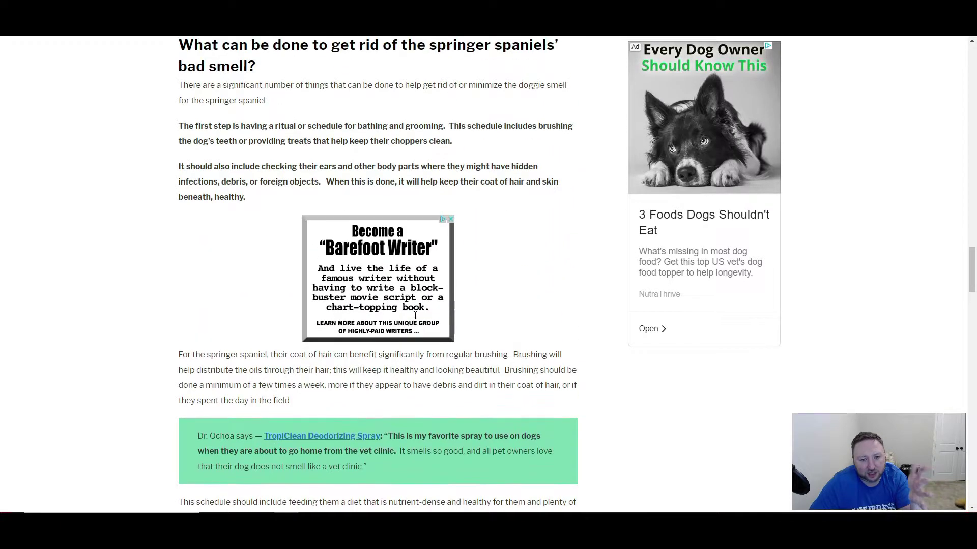
{"action": "scroll", "coordinate": [414, 316], "scroll_direction": "up", "scroll_amount": 15}
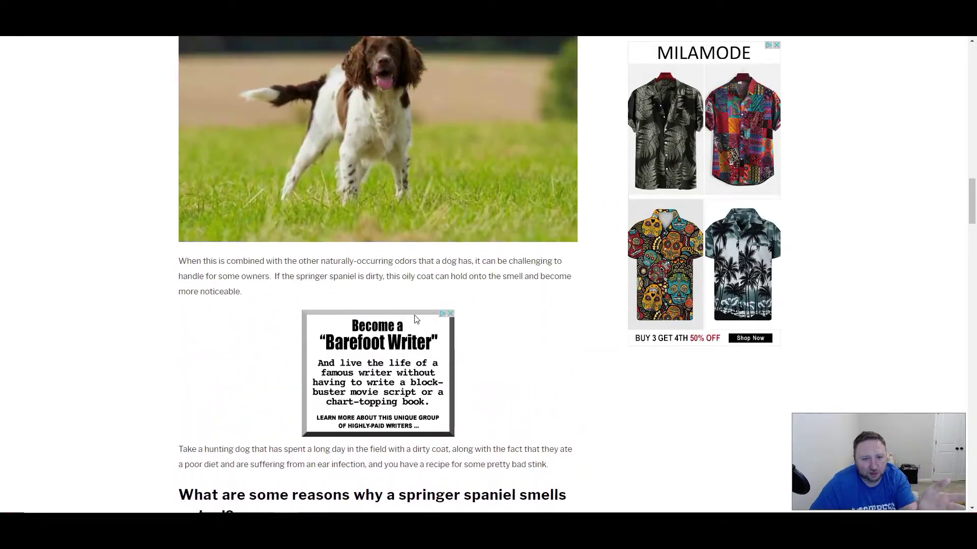
{"action": "scroll", "coordinate": [412, 325], "scroll_direction": "up", "scroll_amount": 13}
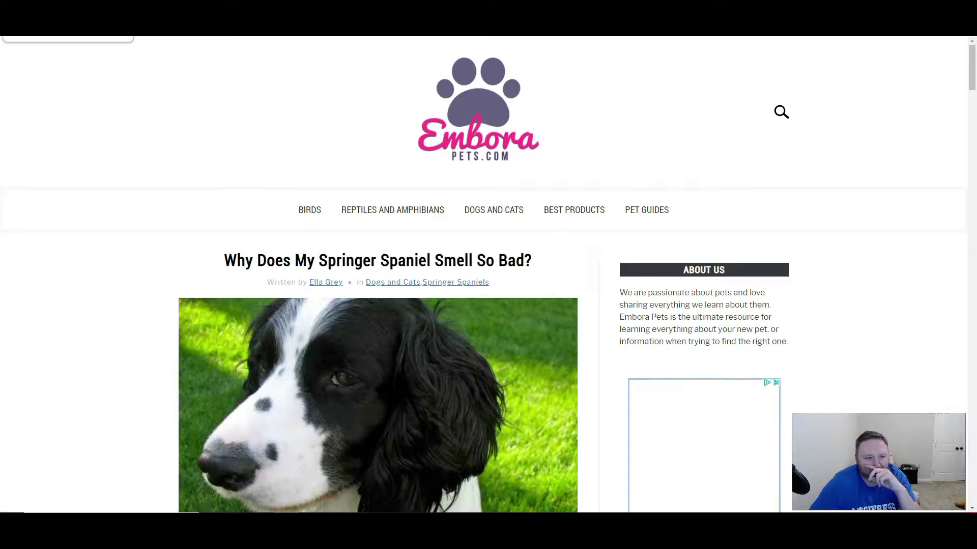
Switch to the Computer Basics 101 site, accept its cookie notice and look over the blog posts and footer.
{"action": "key", "text": "ctrl+Tab"}
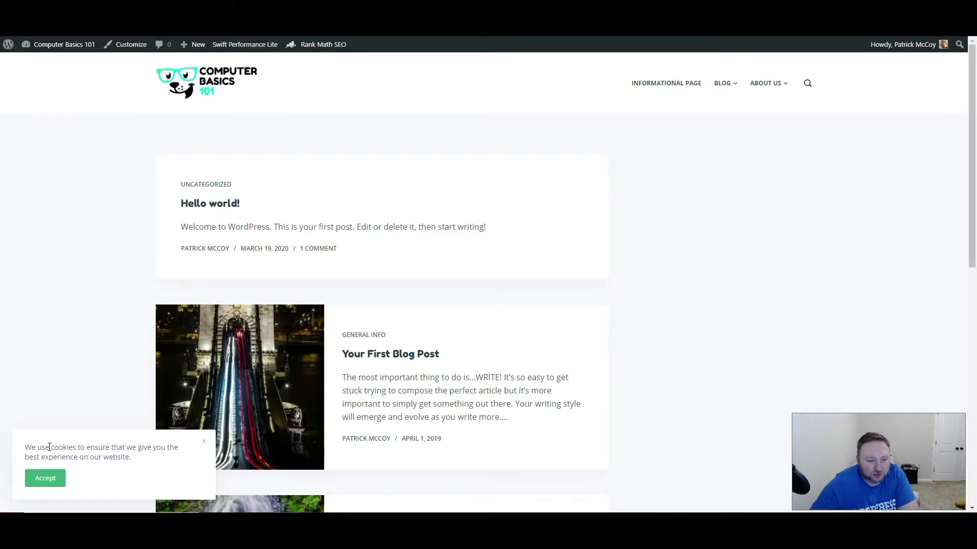
{"action": "left_click", "coordinate": [43, 478]}
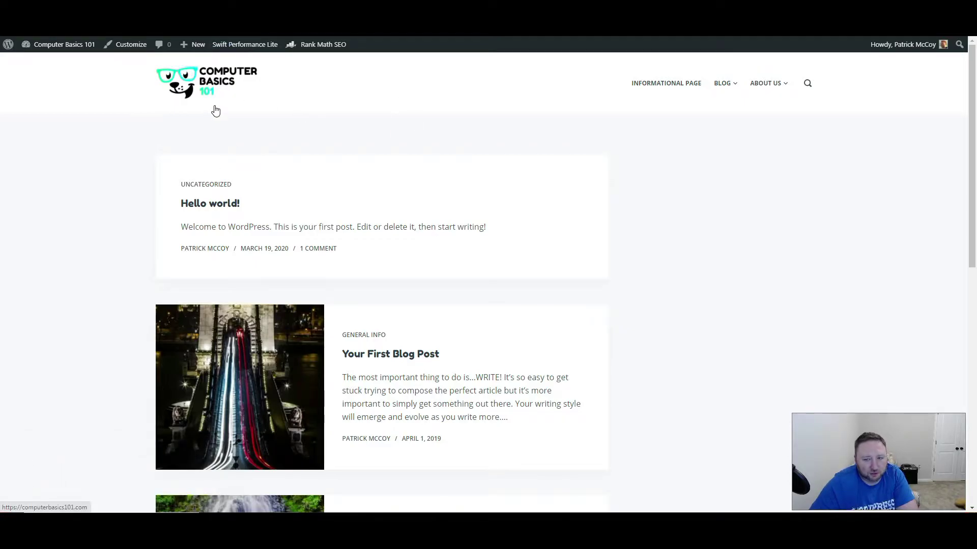
{"action": "scroll", "coordinate": [216, 111], "scroll_direction": "down", "scroll_amount": 1}
{"action": "scroll", "coordinate": [216, 111], "scroll_direction": "down", "scroll_amount": 10}
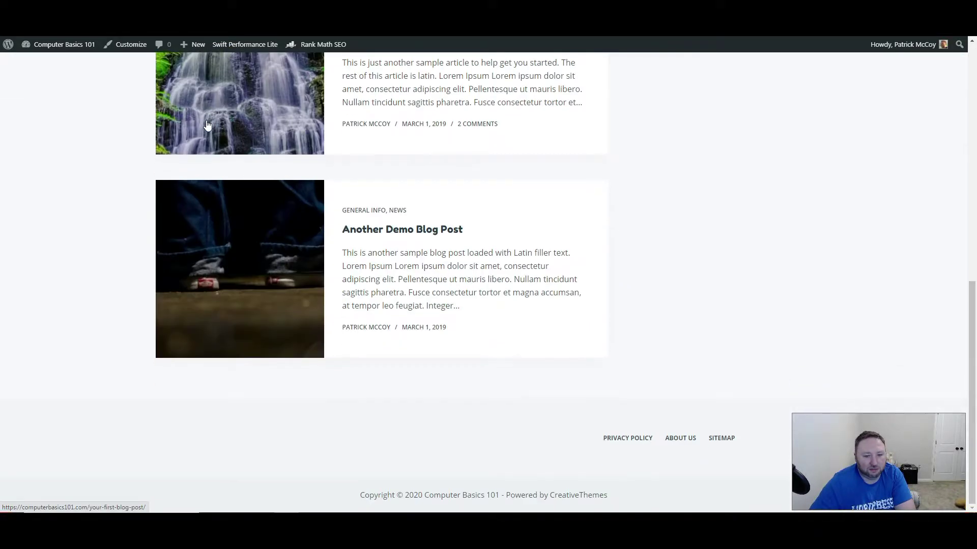
{"action": "scroll", "coordinate": [233, 141], "scroll_direction": "up", "scroll_amount": 10}
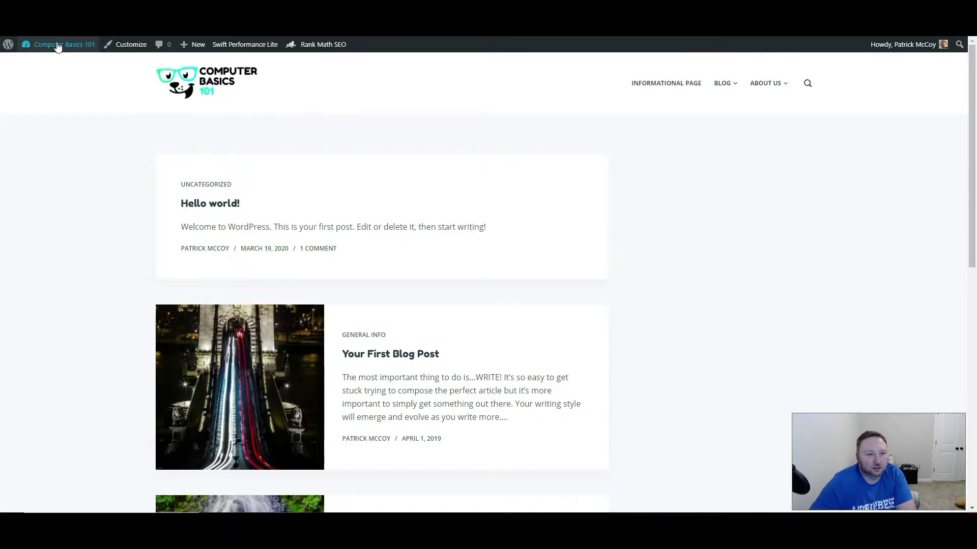
Open the Blocksy page in the site's dashboard, review its Getting Started options and display the starter sites.
{"action": "left_click", "coordinate": [49, 62]}
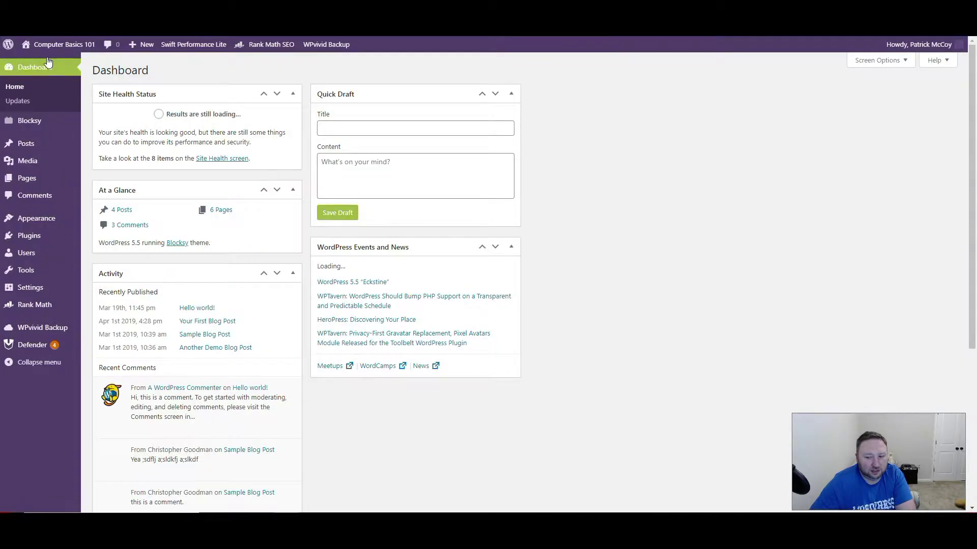
{"action": "left_click", "coordinate": [32, 121]}
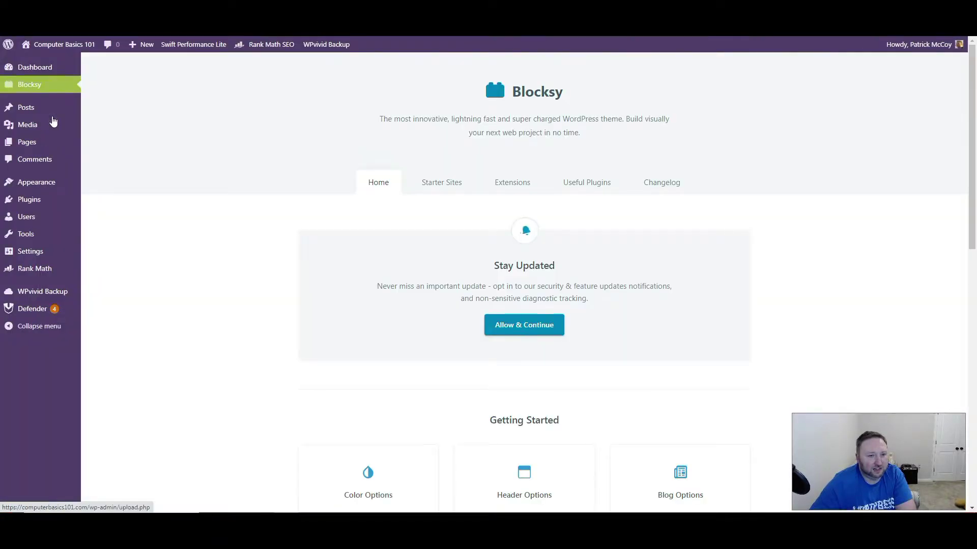
{"action": "scroll", "coordinate": [382, 204], "scroll_direction": "down", "scroll_amount": 4}
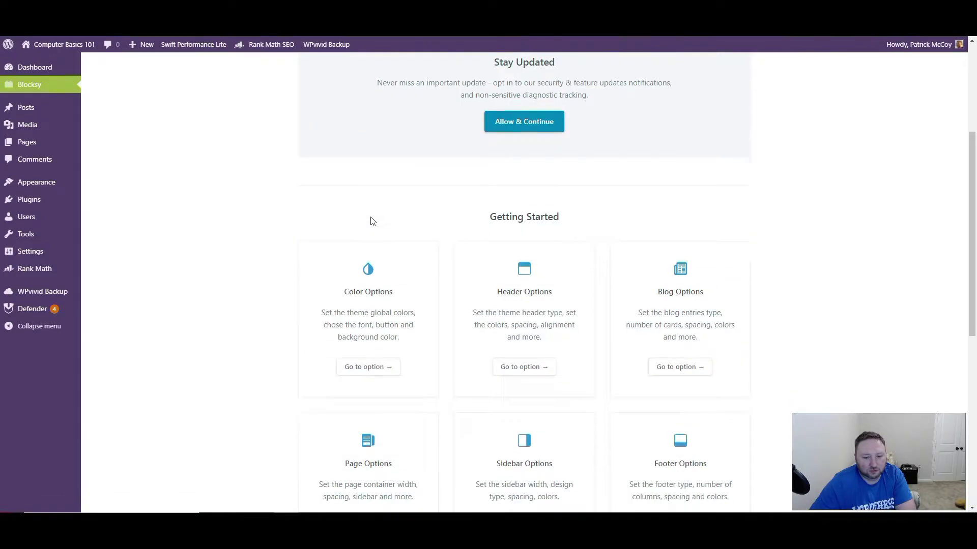
{"action": "scroll", "coordinate": [391, 325], "scroll_direction": "down", "scroll_amount": 2}
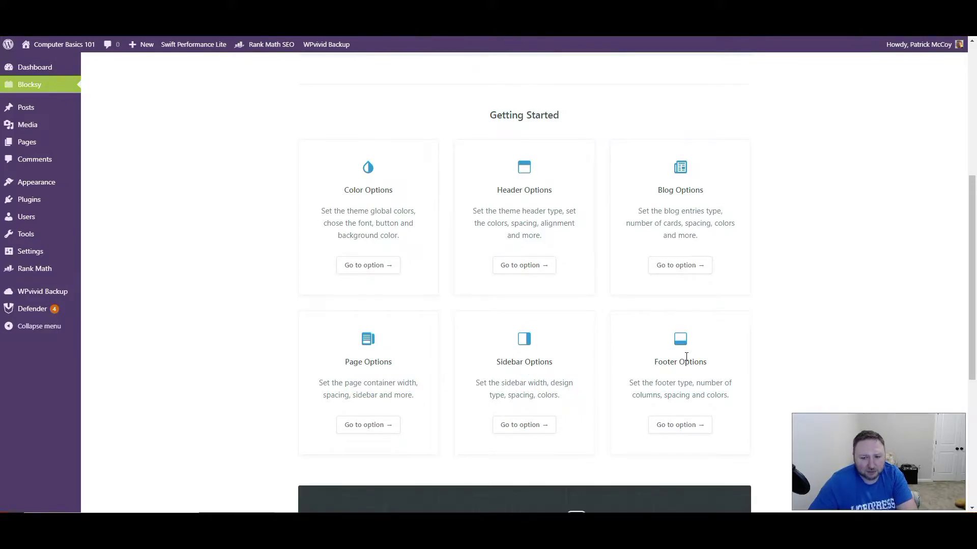
{"action": "scroll", "coordinate": [686, 356], "scroll_direction": "down", "scroll_amount": 3}
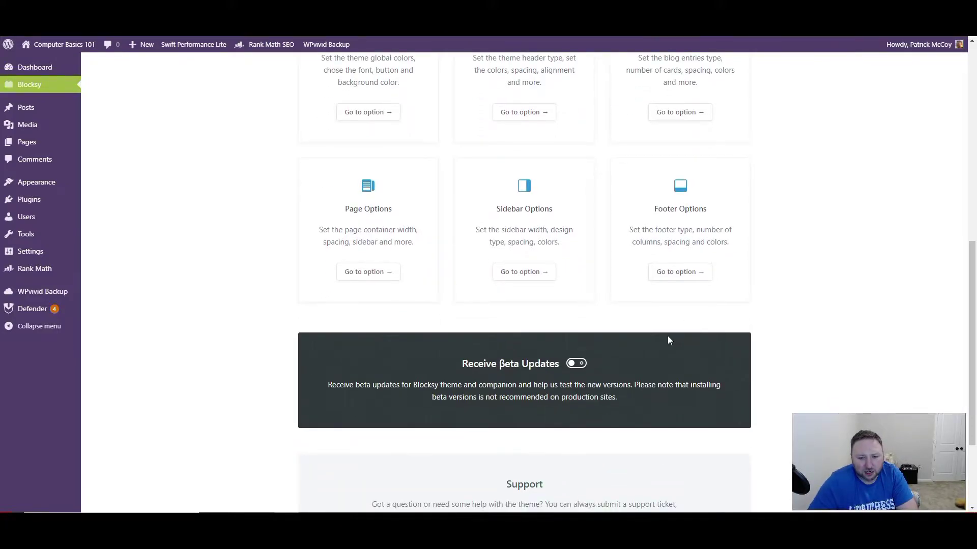
{"action": "scroll", "coordinate": [666, 338], "scroll_direction": "down", "scroll_amount": 3}
{"action": "scroll", "coordinate": [472, 283], "scroll_direction": "up", "scroll_amount": 10}
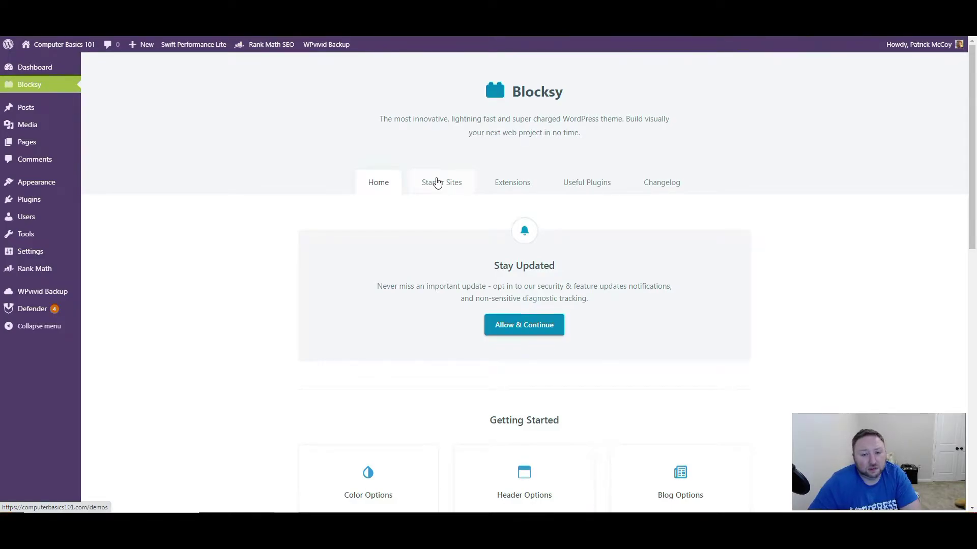
{"action": "left_click", "coordinate": [437, 182]}
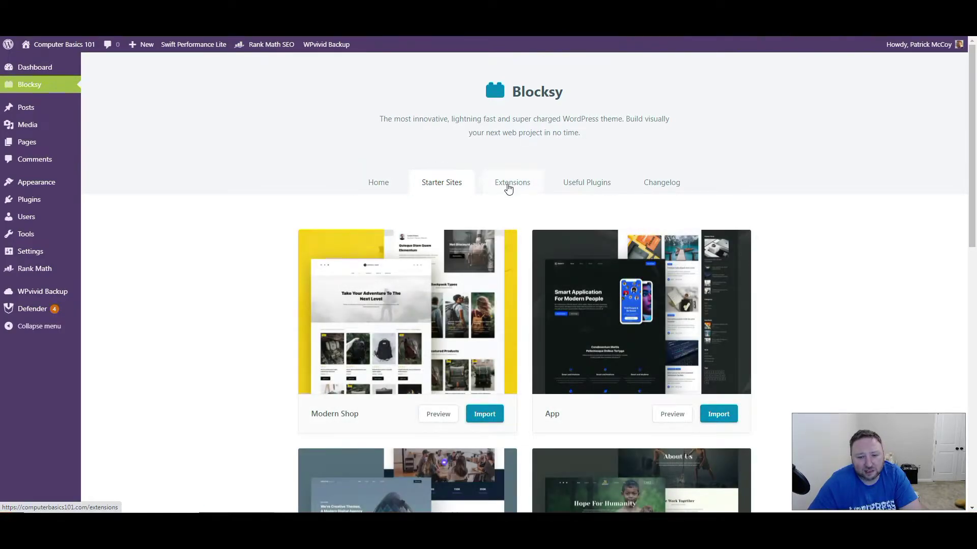
Look through the Blocksy starter sites and the page builders each one is available for.
{"action": "scroll", "coordinate": [507, 188], "scroll_direction": "down", "scroll_amount": 3}
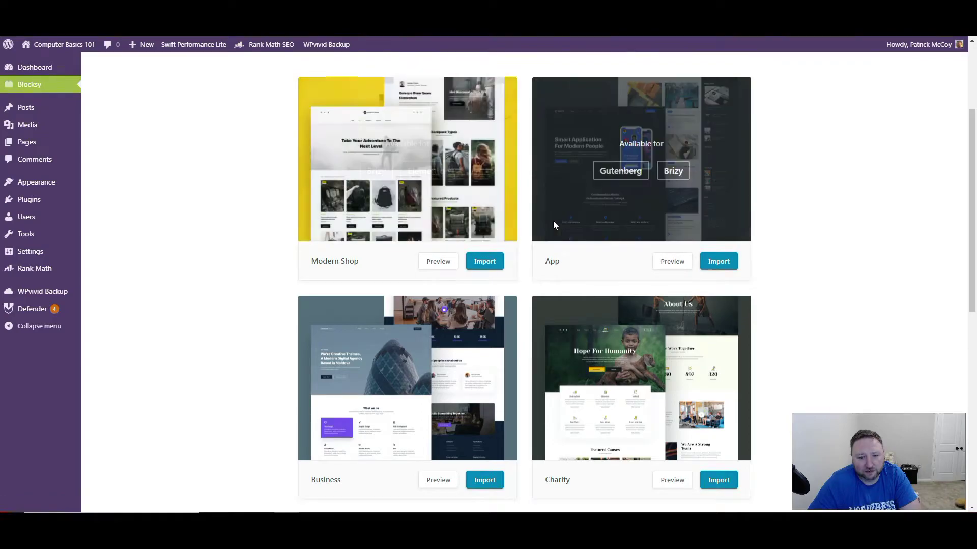
{"action": "scroll", "coordinate": [554, 224], "scroll_direction": "down", "scroll_amount": 4}
{"action": "scroll", "coordinate": [562, 233], "scroll_direction": "down", "scroll_amount": 5}
{"action": "scroll", "coordinate": [560, 237], "scroll_direction": "up", "scroll_amount": 10}
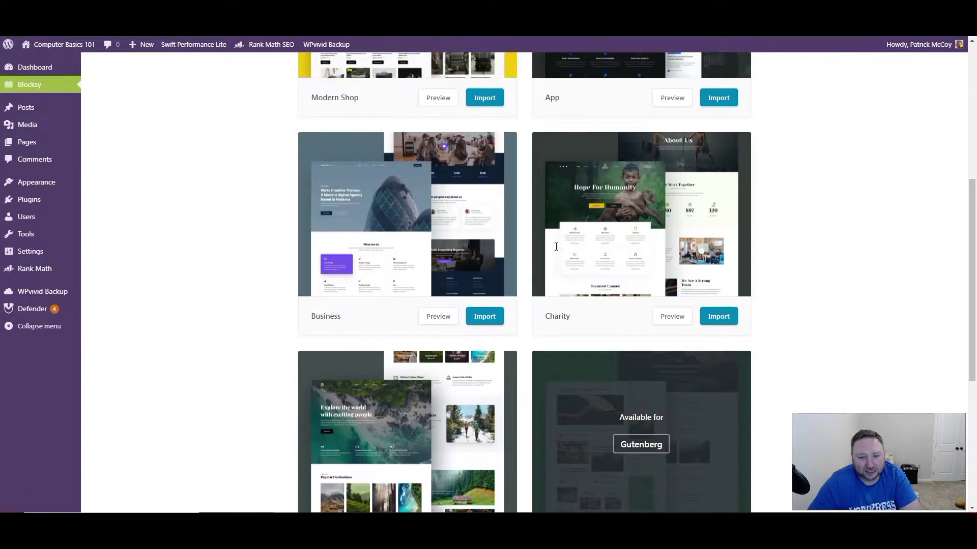
{"action": "scroll", "coordinate": [615, 323], "scroll_direction": "up", "scroll_amount": 3}
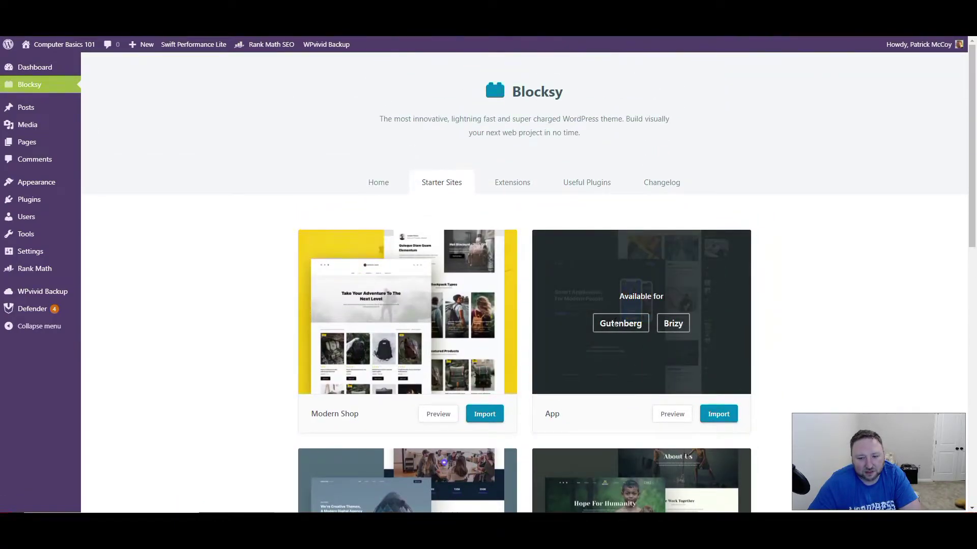
{"action": "scroll", "coordinate": [378, 334], "scroll_direction": "down", "scroll_amount": 3}
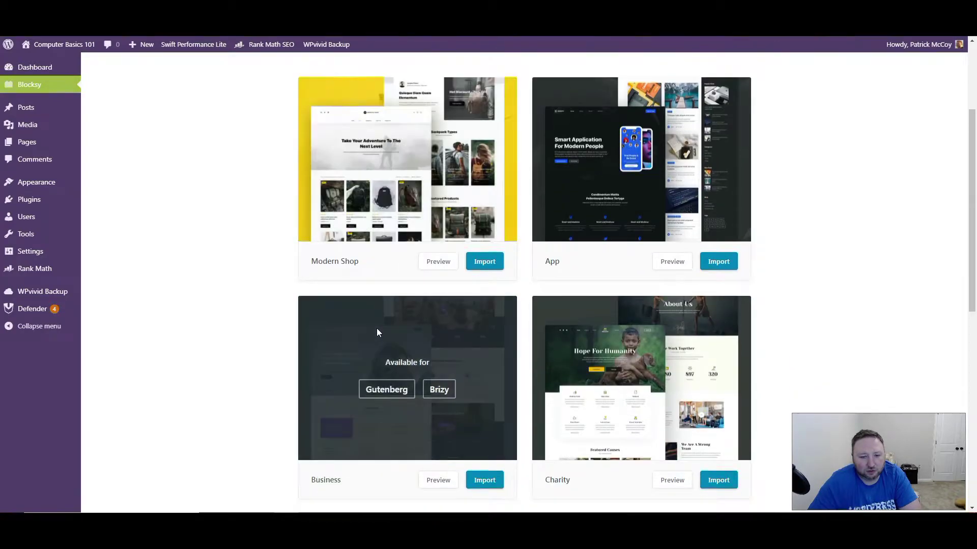
{"action": "scroll", "coordinate": [556, 386], "scroll_direction": "up", "scroll_amount": 3}
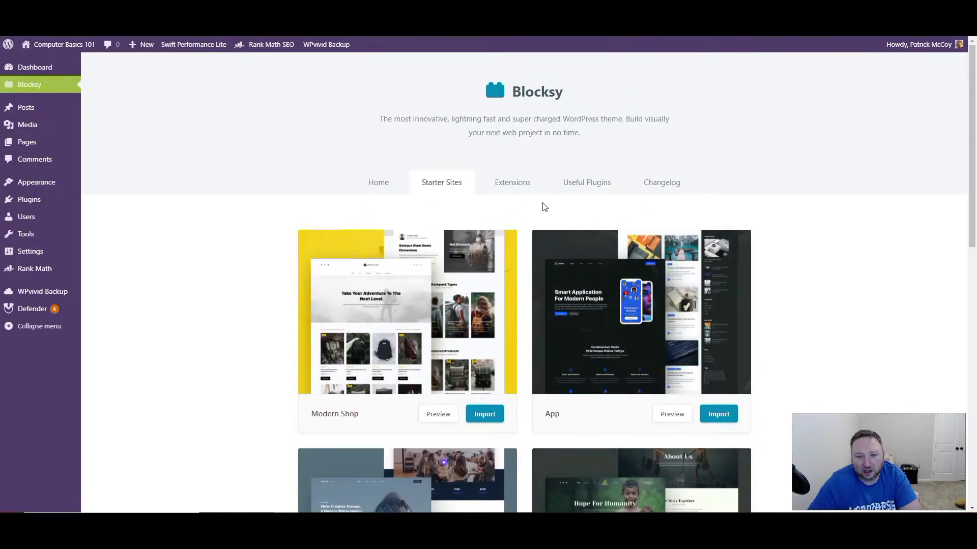
Display Blocksy's extensions and review them from Cookies Consent to WooCommerce Extra.
{"action": "left_click", "coordinate": [512, 189]}
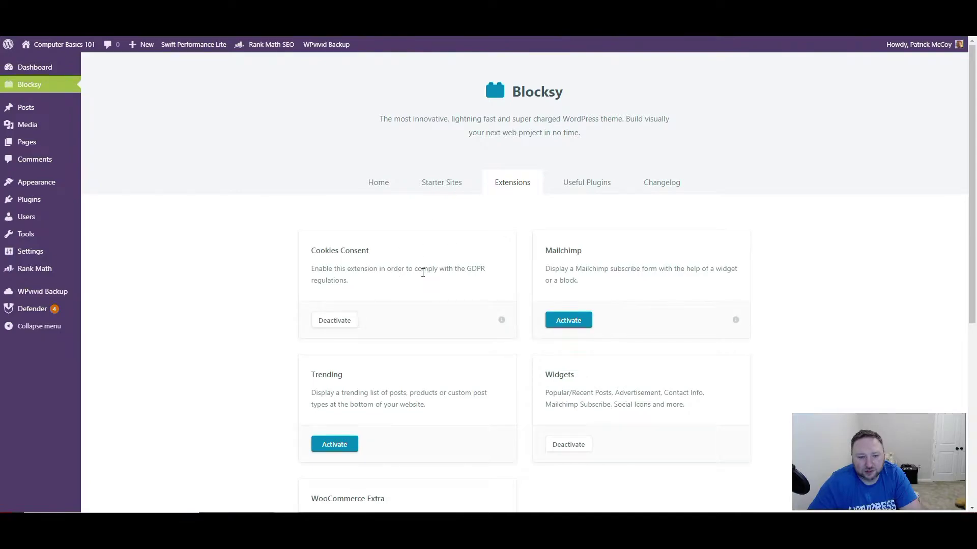
{"action": "scroll", "coordinate": [418, 287], "scroll_direction": "down", "scroll_amount": 2}
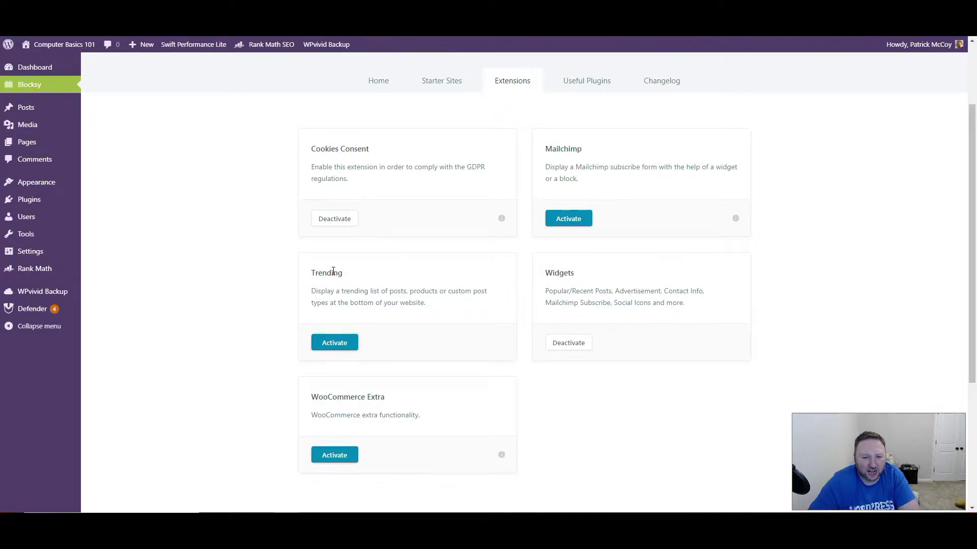
{"action": "left_click_drag", "start_coordinate": [316, 399], "coordinate": [391, 397]}
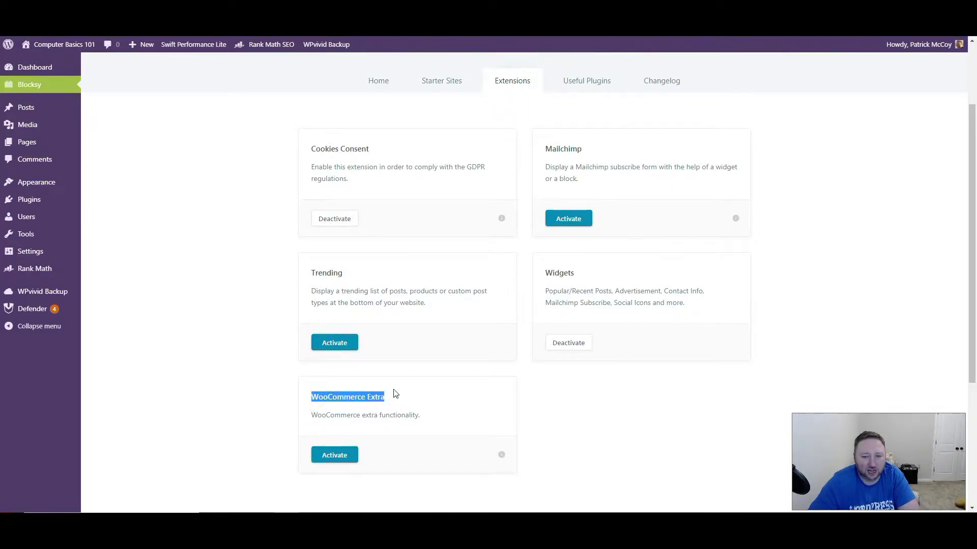
{"action": "scroll", "coordinate": [553, 213], "scroll_direction": "up", "scroll_amount": 1}
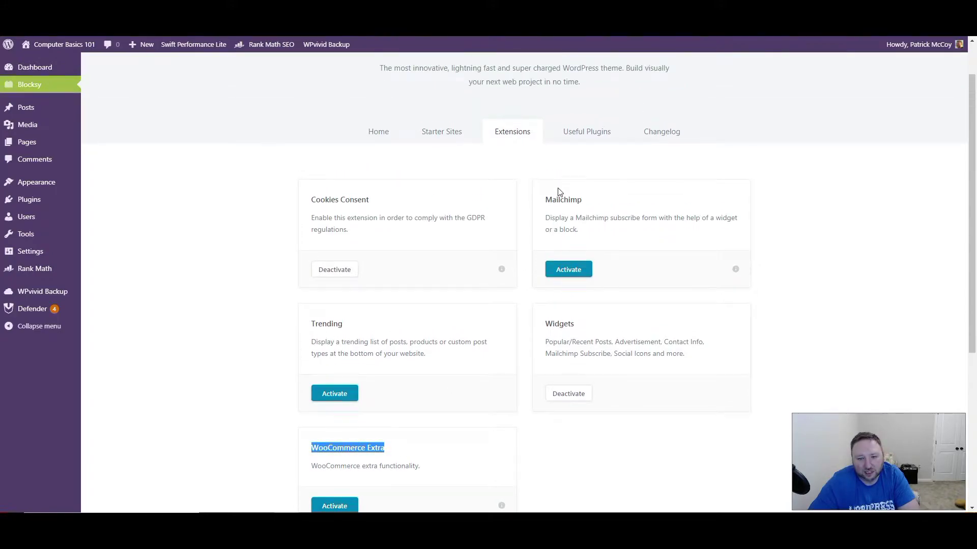
Review Blocksy's recommended useful plugins and the theme changelog, ending back on its Home section.
{"action": "left_click", "coordinate": [588, 135]}
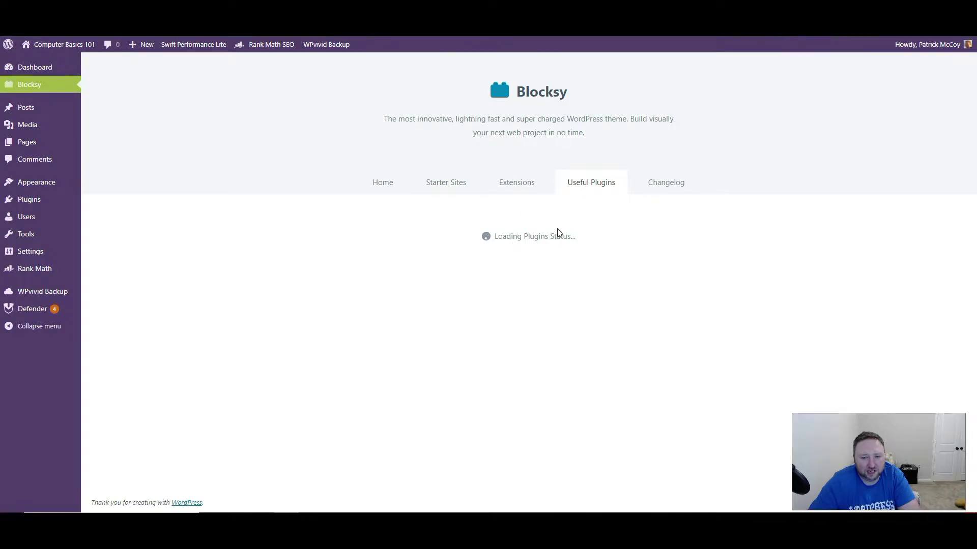
{"action": "scroll", "coordinate": [337, 229], "scroll_direction": "down", "scroll_amount": 3}
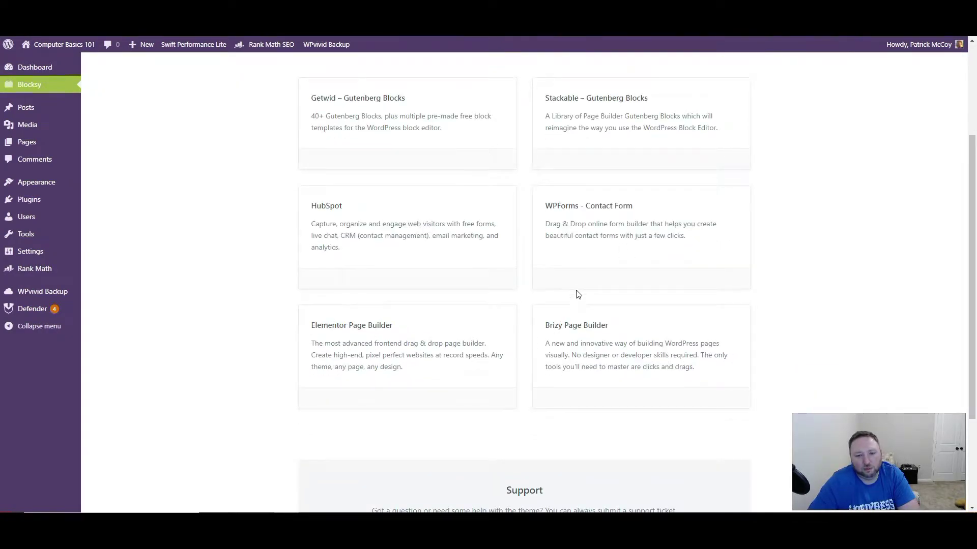
{"action": "scroll", "coordinate": [577, 288], "scroll_direction": "up", "scroll_amount": 1}
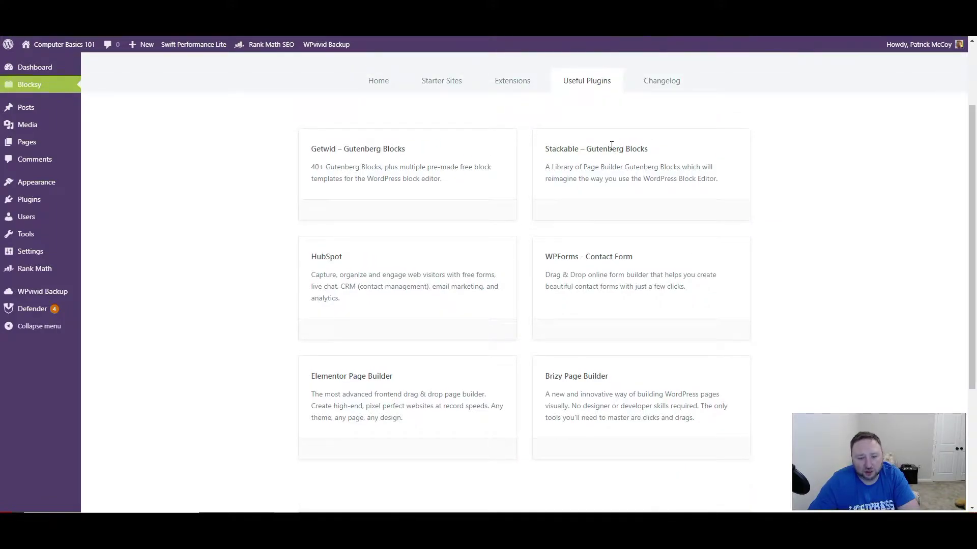
{"action": "scroll", "coordinate": [588, 214], "scroll_direction": "up", "scroll_amount": 1}
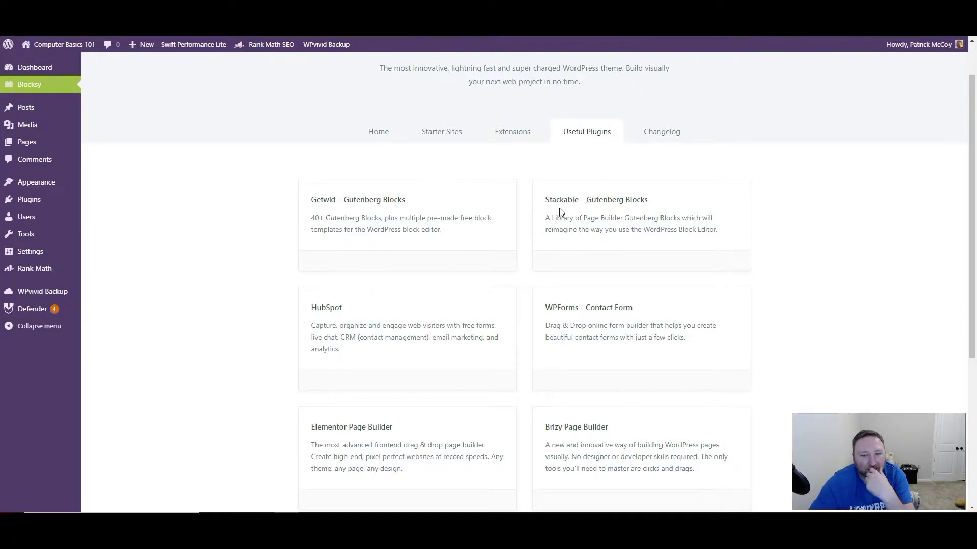
{"action": "left_click", "coordinate": [658, 130]}
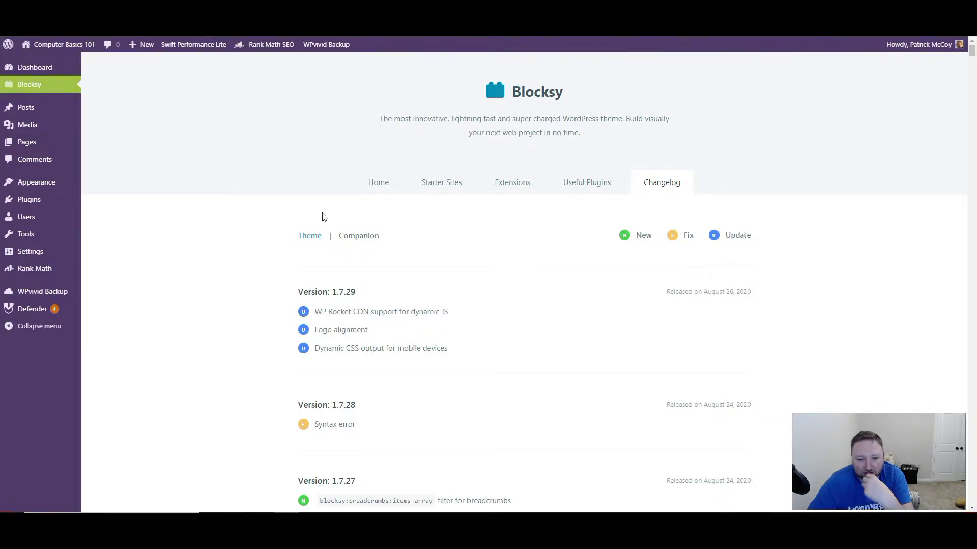
{"action": "left_click", "coordinate": [381, 184]}
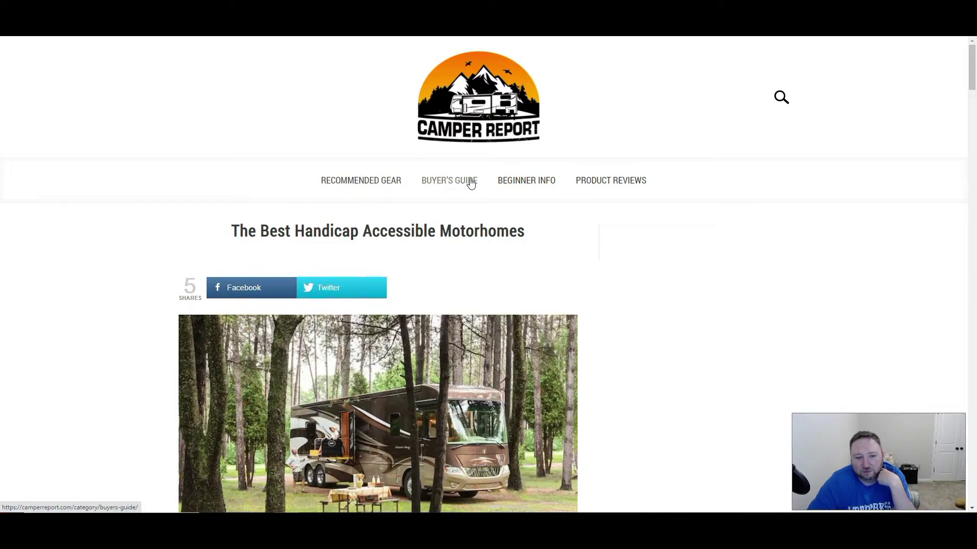
Switch to the Camper Report site and examine its home page's featured posts, What's New list and footer.
{"action": "left_click", "coordinate": [413, 176]}
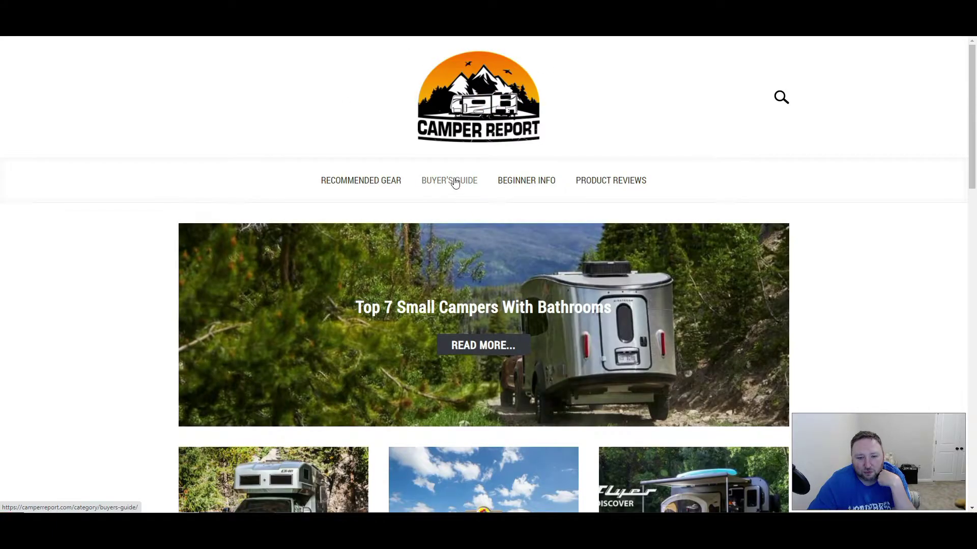
{"action": "scroll", "coordinate": [458, 181], "scroll_direction": "down", "scroll_amount": 4}
{"action": "scroll", "coordinate": [371, 151], "scroll_direction": "up", "scroll_amount": 3}
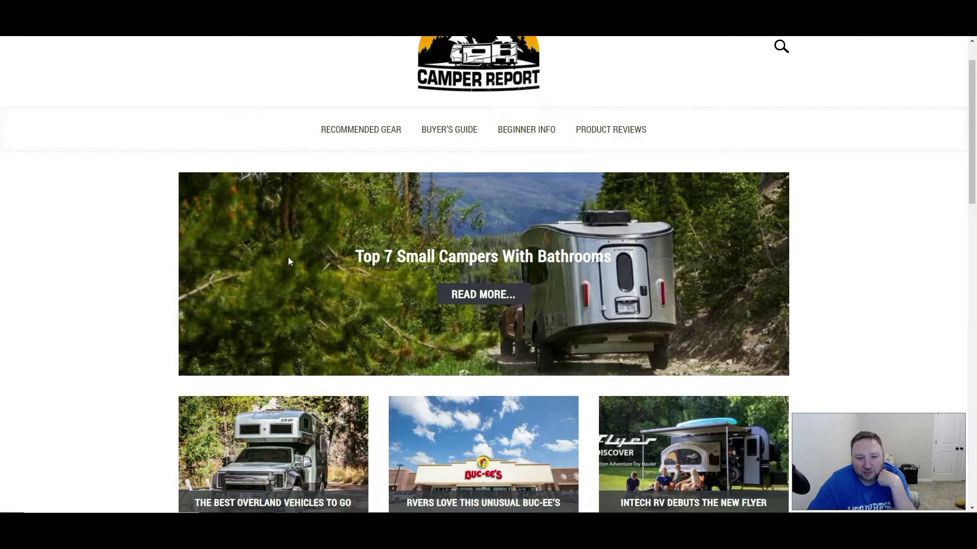
{"action": "scroll", "coordinate": [298, 224], "scroll_direction": "down", "scroll_amount": 3}
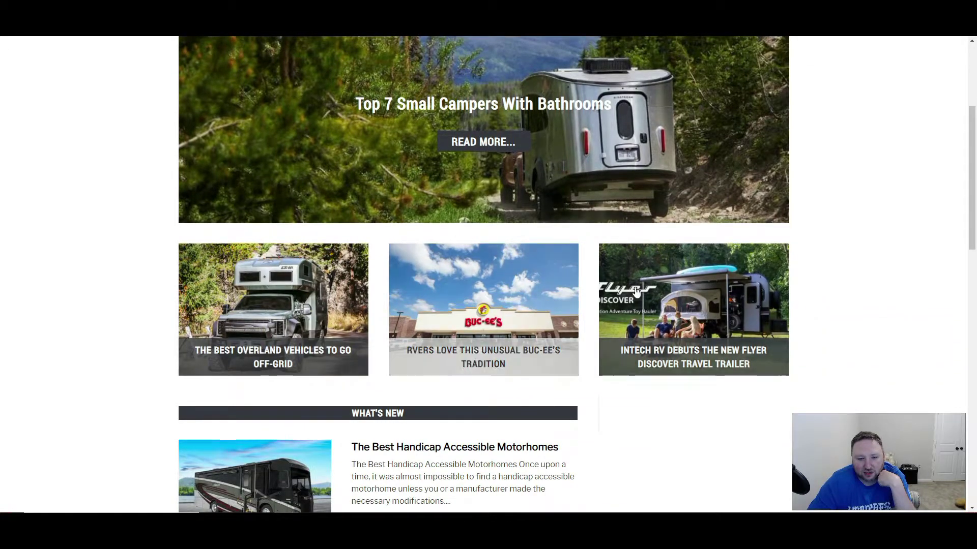
{"action": "scroll", "coordinate": [742, 305], "scroll_direction": "down", "scroll_amount": 12}
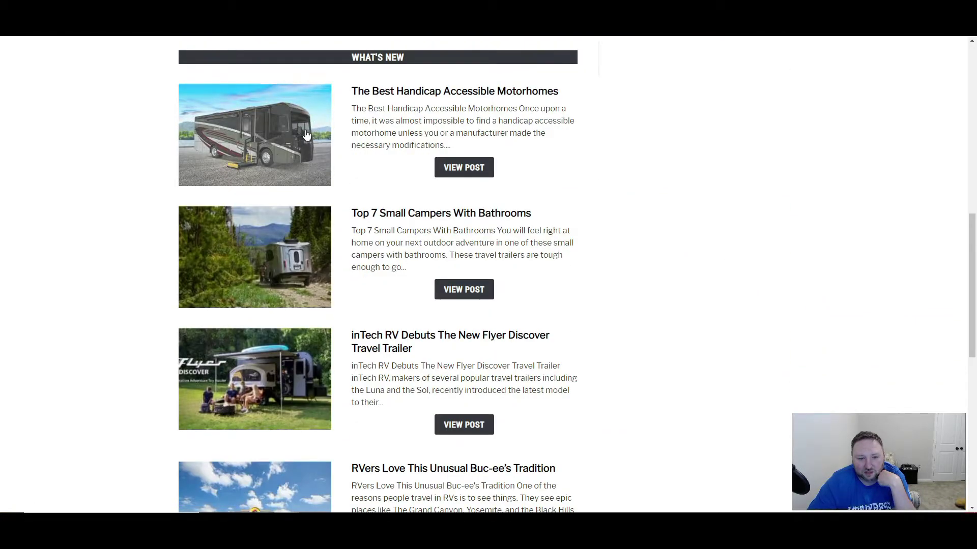
{"action": "scroll", "coordinate": [293, 185], "scroll_direction": "down", "scroll_amount": 5}
{"action": "scroll", "coordinate": [356, 305], "scroll_direction": "up", "scroll_amount": 6}
{"action": "scroll", "coordinate": [407, 356], "scroll_direction": "down", "scroll_amount": 6}
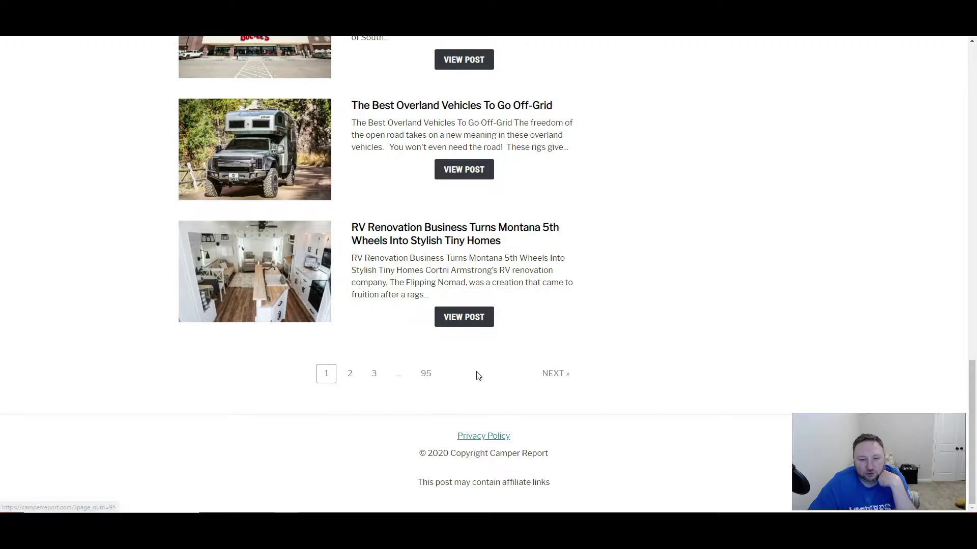
{"action": "scroll", "coordinate": [462, 345], "scroll_direction": "up", "scroll_amount": 9}
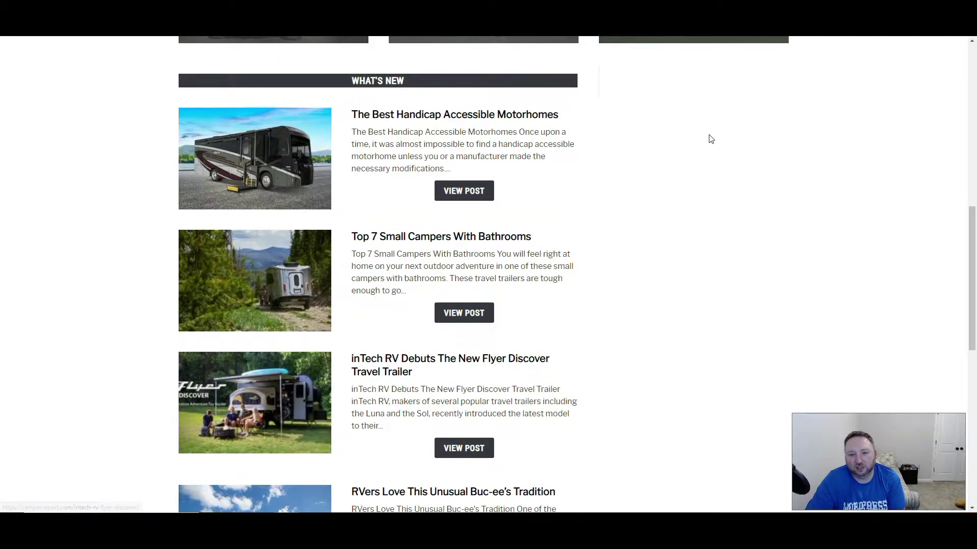
{"action": "scroll", "coordinate": [679, 133], "scroll_direction": "up", "scroll_amount": 5}
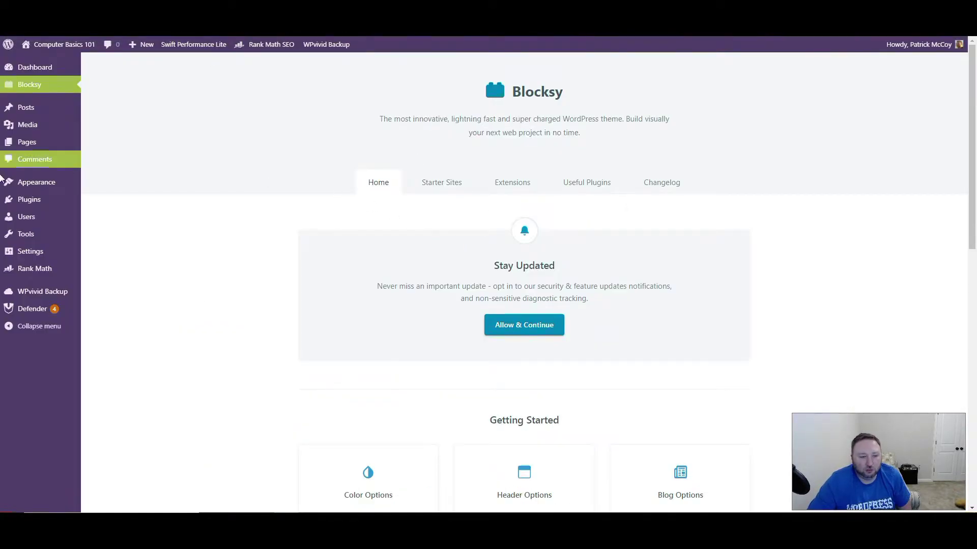
Return to the Computer Basics 101 dashboard, visit the live site and look over its blog posts and empty sidebar area.
{"action": "mouse_move", "coordinate": [57, 48]}
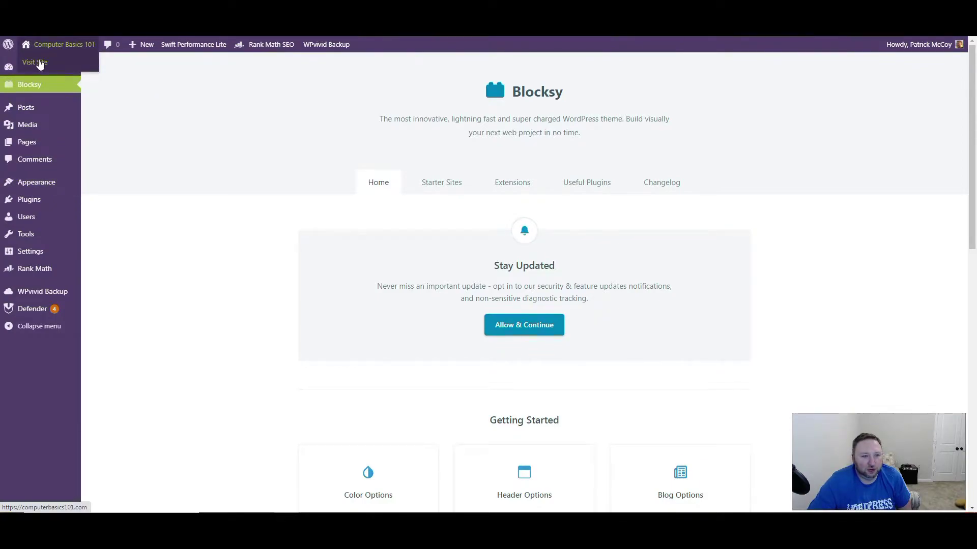
{"action": "left_click", "coordinate": [40, 64]}
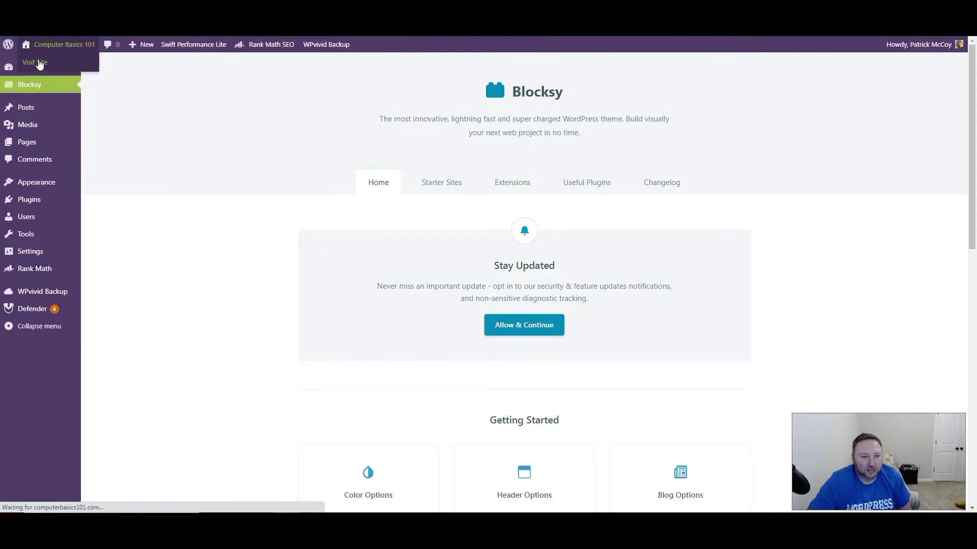
{"action": "mouse_move", "coordinate": [55, 50]}
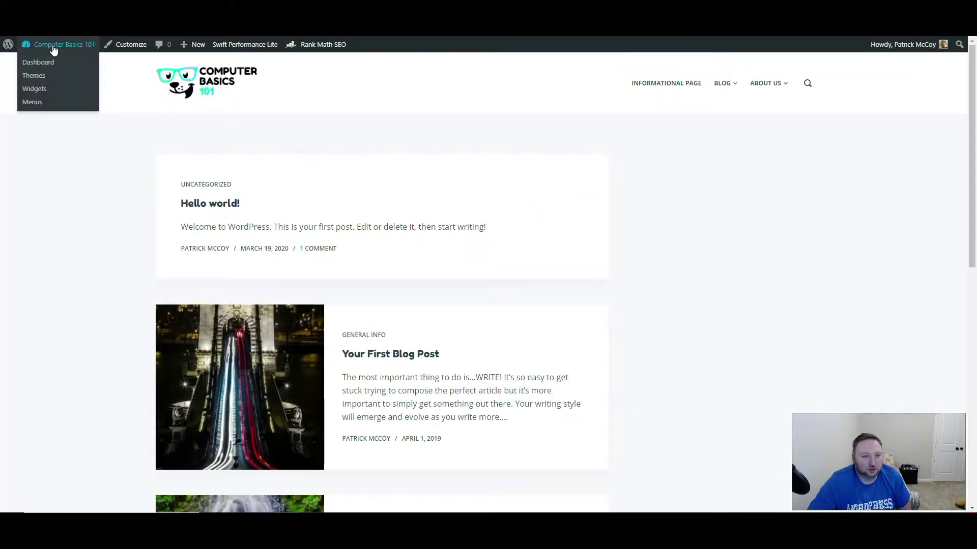
{"action": "scroll", "coordinate": [627, 233], "scroll_direction": "down", "scroll_amount": 4}
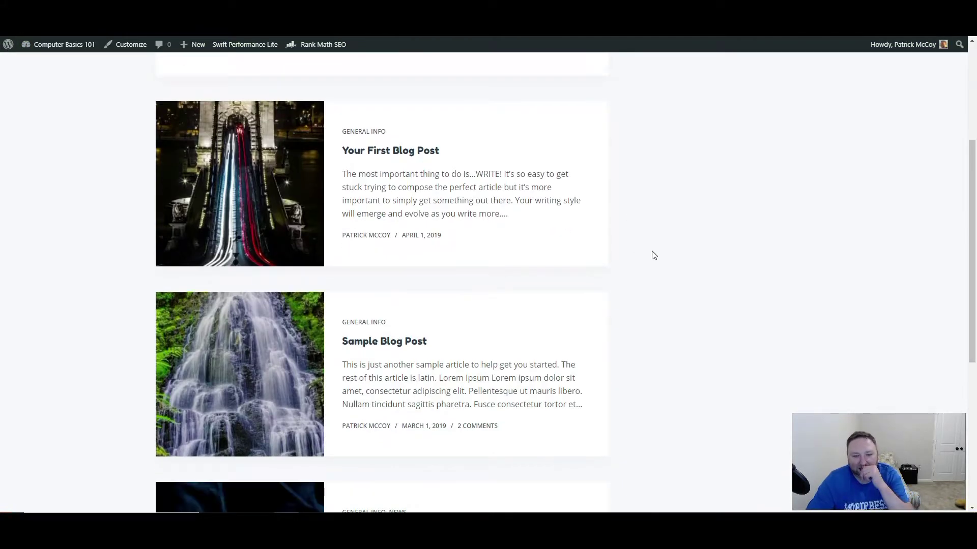
{"action": "scroll", "coordinate": [656, 239], "scroll_direction": "up", "scroll_amount": 4}
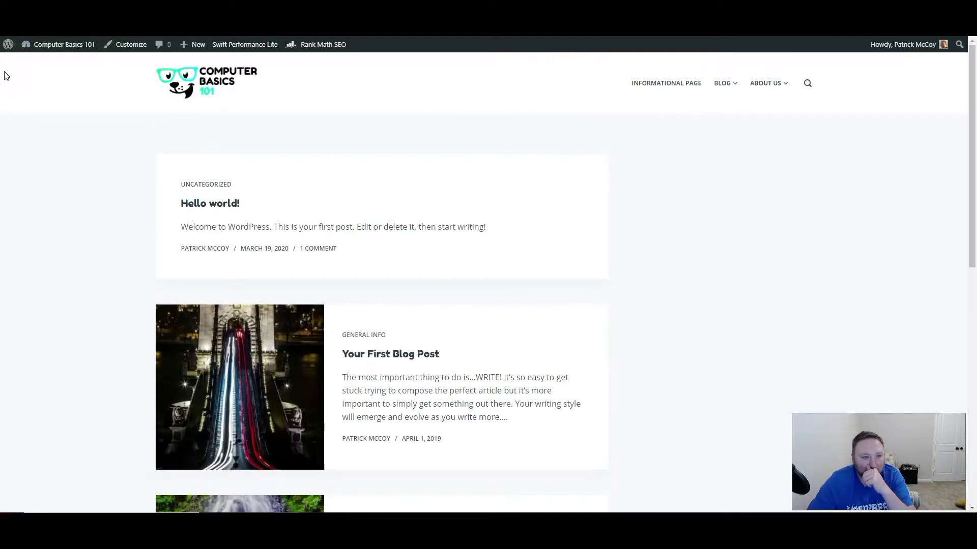
Open the site's widget management, look through the available widgets and add the About Me widget to the Main Sidebar.
{"action": "left_click", "coordinate": [64, 88]}
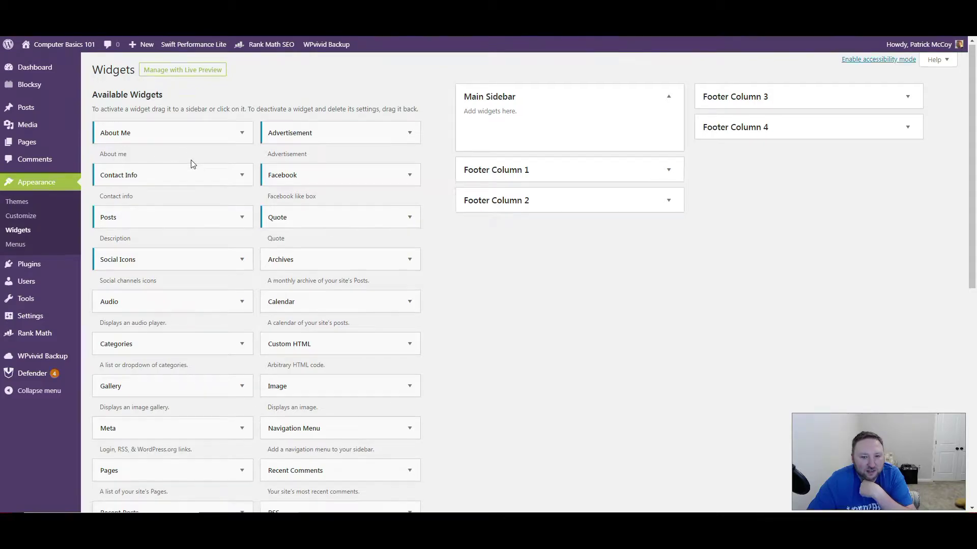
{"action": "scroll", "coordinate": [192, 168], "scroll_direction": "down", "scroll_amount": 5}
{"action": "scroll", "coordinate": [203, 300], "scroll_direction": "down", "scroll_amount": 3}
{"action": "scroll", "coordinate": [201, 303], "scroll_direction": "up", "scroll_amount": 8}
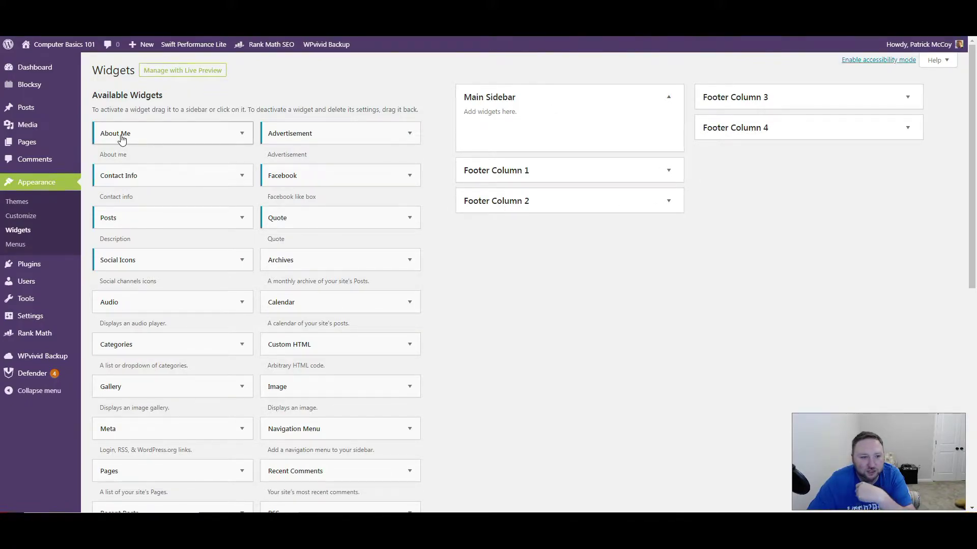
{"action": "left_click_drag", "start_coordinate": [119, 134], "coordinate": [501, 127]}
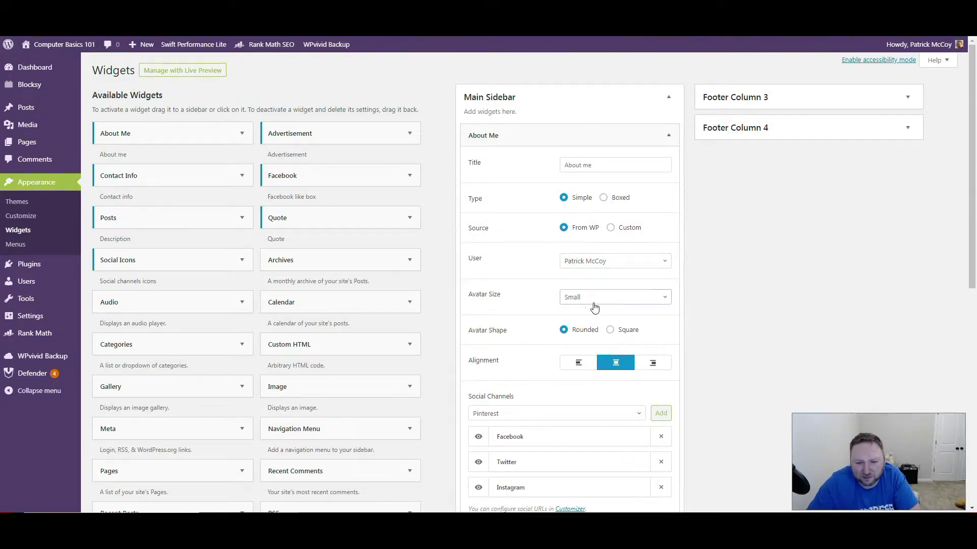
Review the About Me widget's settings and remove its Facebook and Twitter social channels.
{"action": "scroll", "coordinate": [608, 276], "scroll_direction": "down", "scroll_amount": 1}
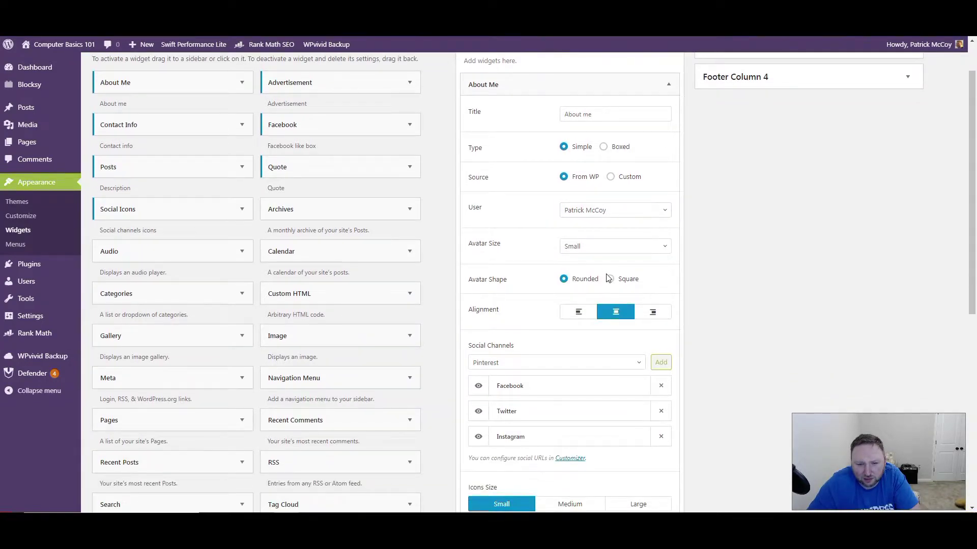
{"action": "scroll", "coordinate": [606, 286], "scroll_direction": "down", "scroll_amount": 1}
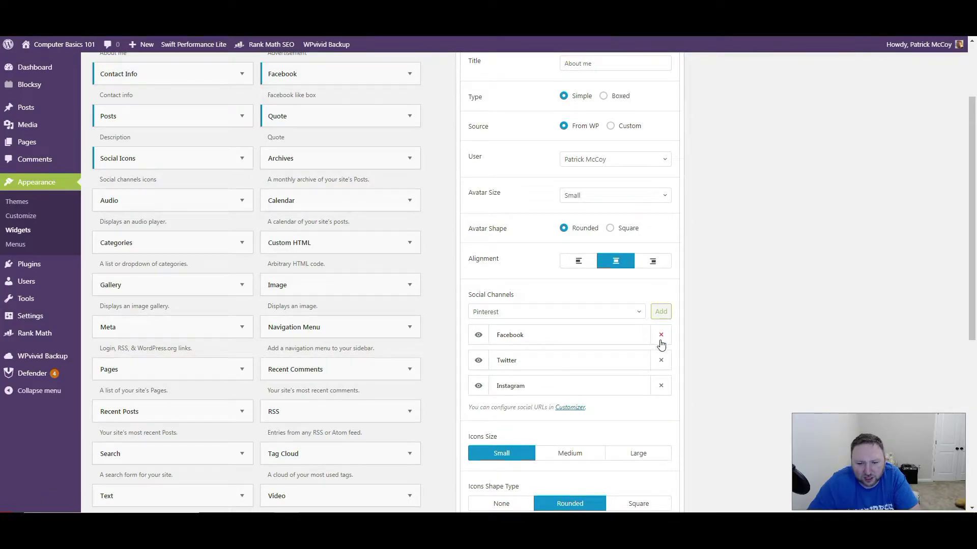
{"action": "scroll", "coordinate": [662, 338], "scroll_direction": "down", "scroll_amount": 3}
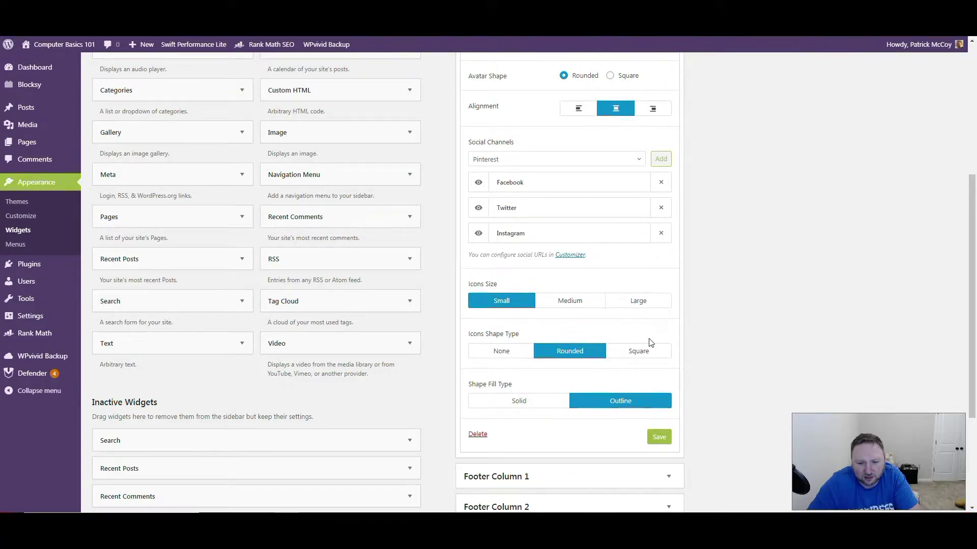
{"action": "scroll", "coordinate": [650, 343], "scroll_direction": "up", "scroll_amount": 3}
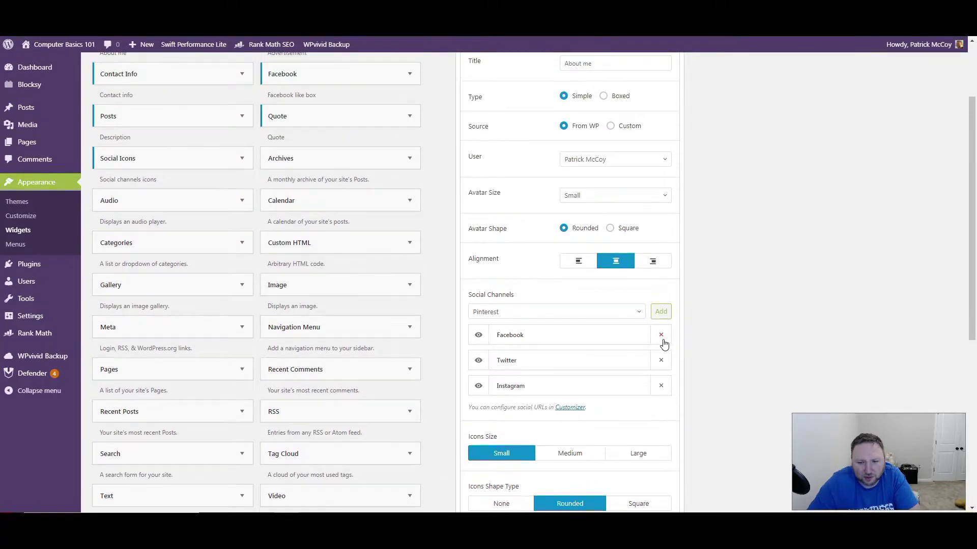
{"action": "left_click", "coordinate": [660, 335]}
{"action": "left_click", "coordinate": [661, 335]}
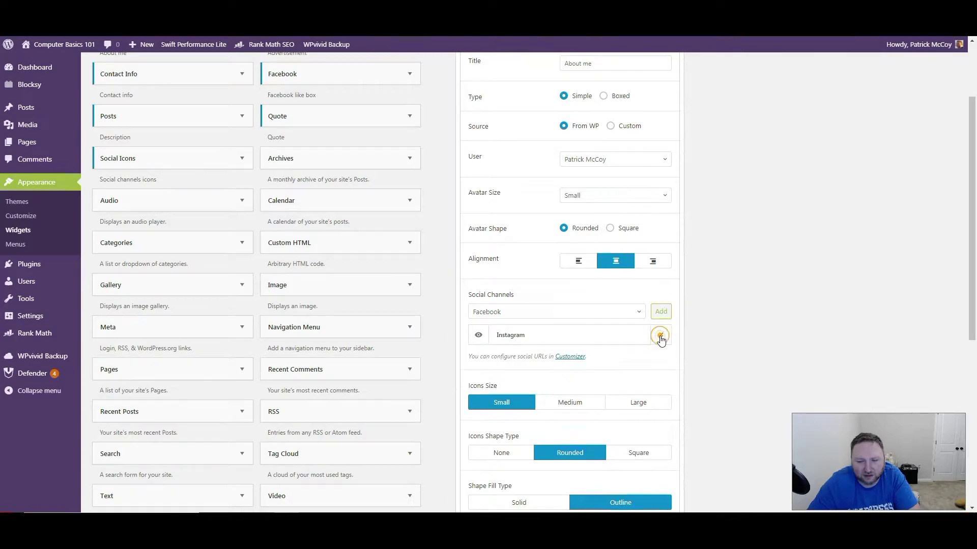
Remove the Instagram social channel from the About Me widget and save the widget.
{"action": "left_click", "coordinate": [661, 336]}
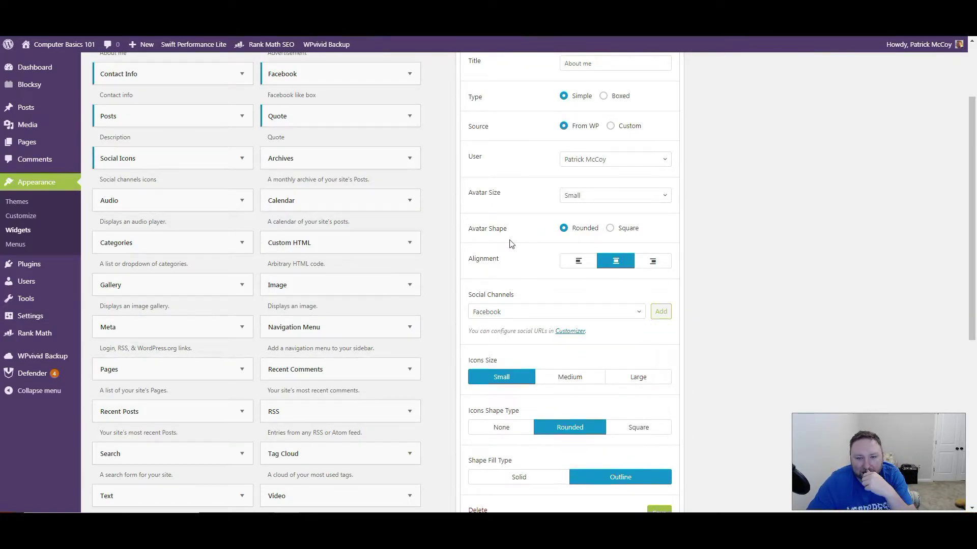
{"action": "scroll", "coordinate": [606, 137], "scroll_direction": "up", "scroll_amount": 3}
{"action": "scroll", "coordinate": [595, 189], "scroll_direction": "down", "scroll_amount": 2}
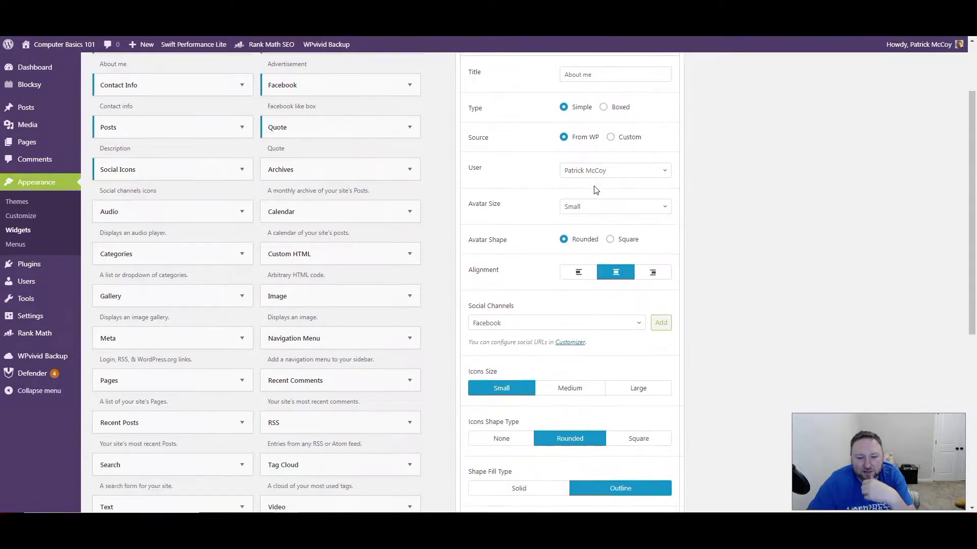
{"action": "scroll", "coordinate": [594, 189], "scroll_direction": "down", "scroll_amount": 3}
{"action": "left_click", "coordinate": [656, 416]}
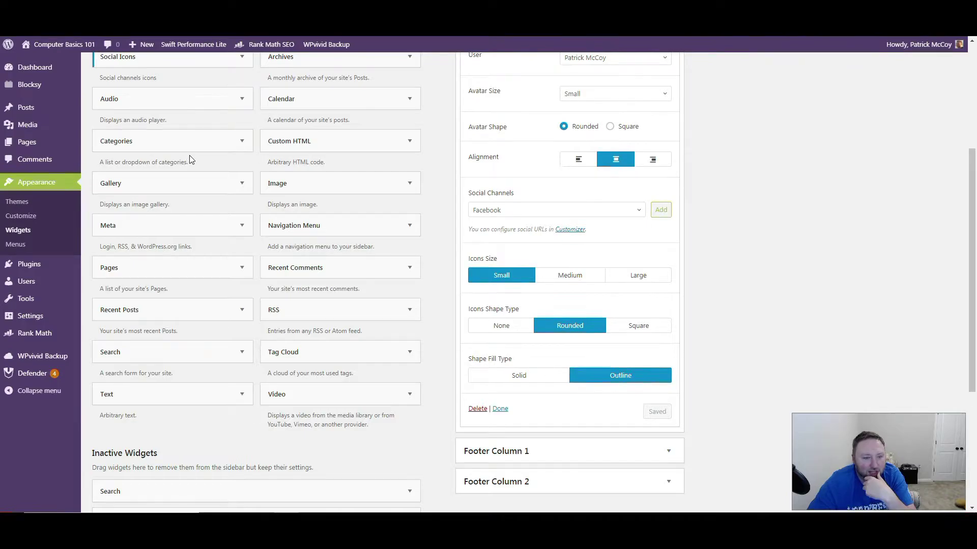
Look through the available widgets and add a Text widget to the Main Sidebar below the About Me widget.
{"action": "scroll", "coordinate": [180, 175], "scroll_direction": "up", "scroll_amount": 1}
{"action": "scroll", "coordinate": [159, 336], "scroll_direction": "down", "scroll_amount": 1}
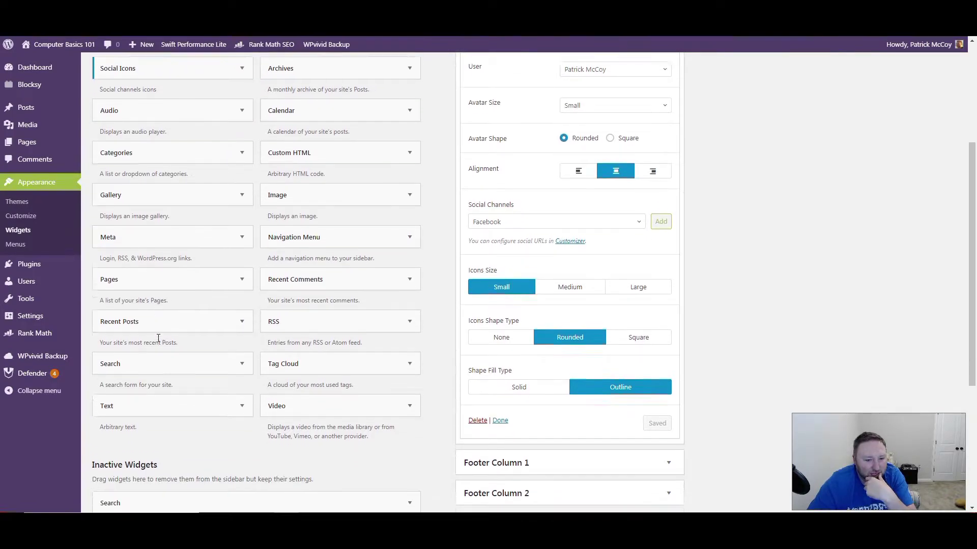
{"action": "scroll", "coordinate": [311, 338], "scroll_direction": "up", "scroll_amount": 3}
{"action": "scroll", "coordinate": [305, 269], "scroll_direction": "up", "scroll_amount": 1}
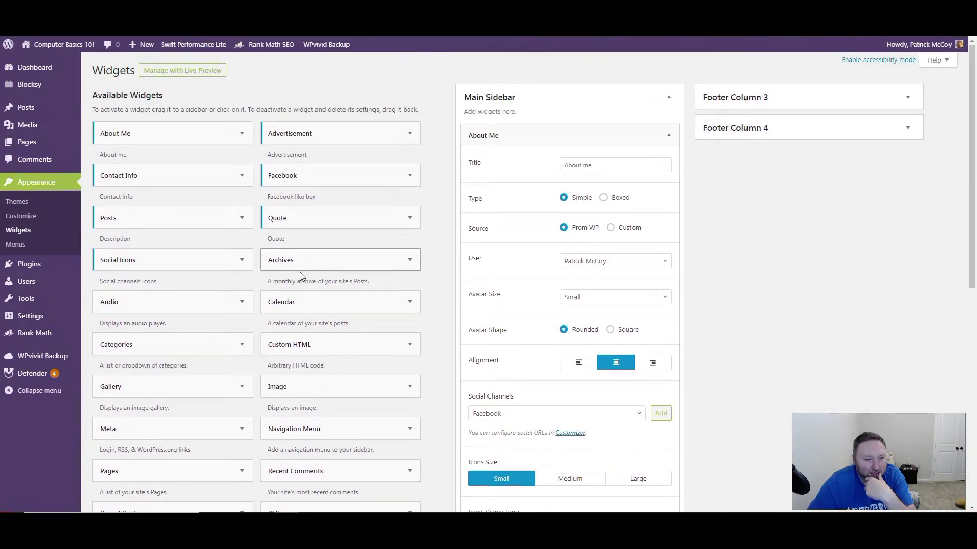
{"action": "scroll", "coordinate": [301, 276], "scroll_direction": "down", "scroll_amount": 2}
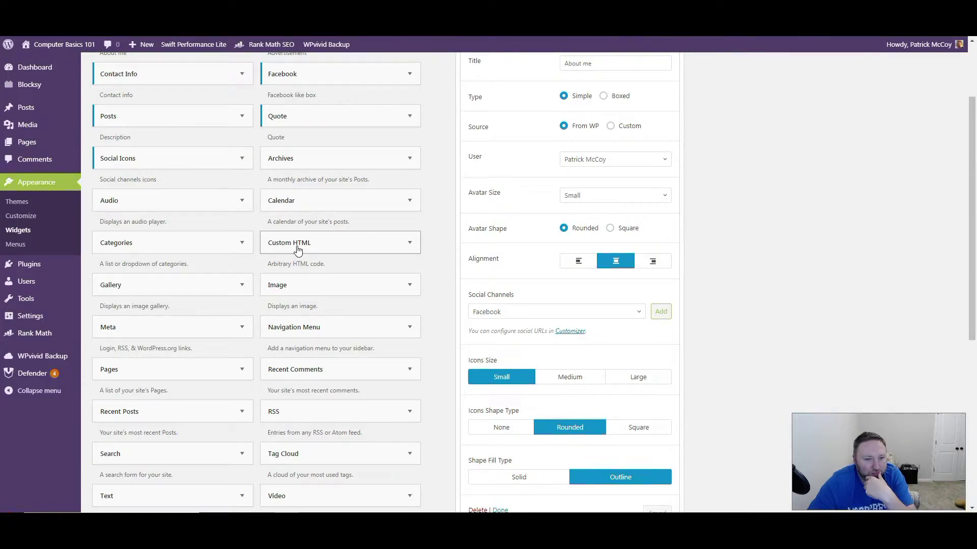
{"action": "scroll", "coordinate": [183, 262], "scroll_direction": "up", "scroll_amount": 1}
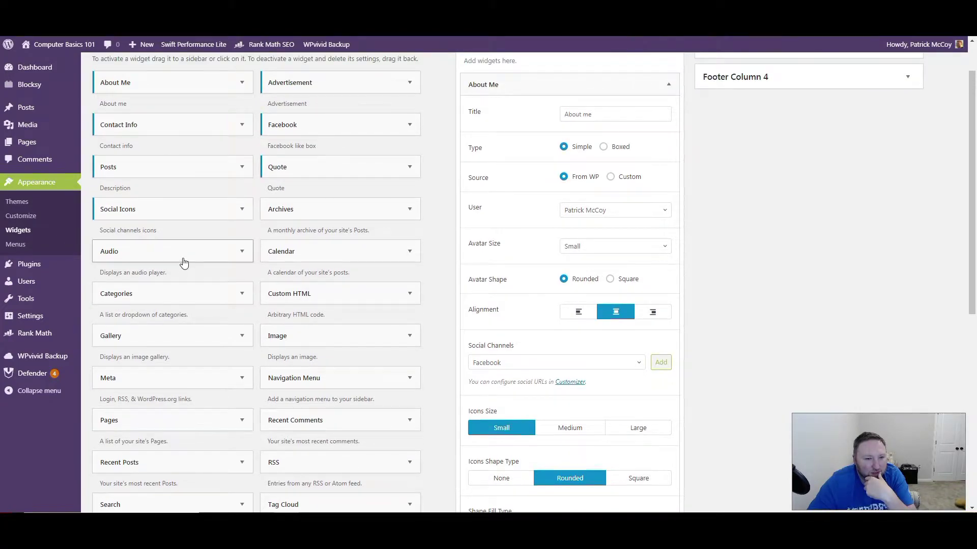
{"action": "scroll", "coordinate": [184, 263], "scroll_direction": "up", "scroll_amount": 1}
{"action": "scroll", "coordinate": [184, 263], "scroll_direction": "down", "scroll_amount": 2}
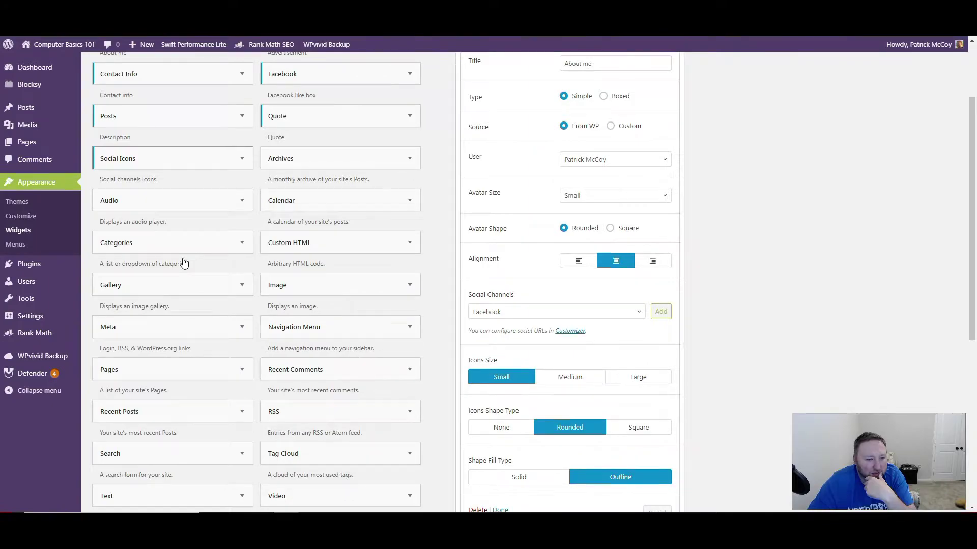
{"action": "scroll", "coordinate": [184, 262], "scroll_direction": "down", "scroll_amount": 3}
{"action": "left_click_drag", "start_coordinate": [126, 348], "coordinate": [524, 391]}
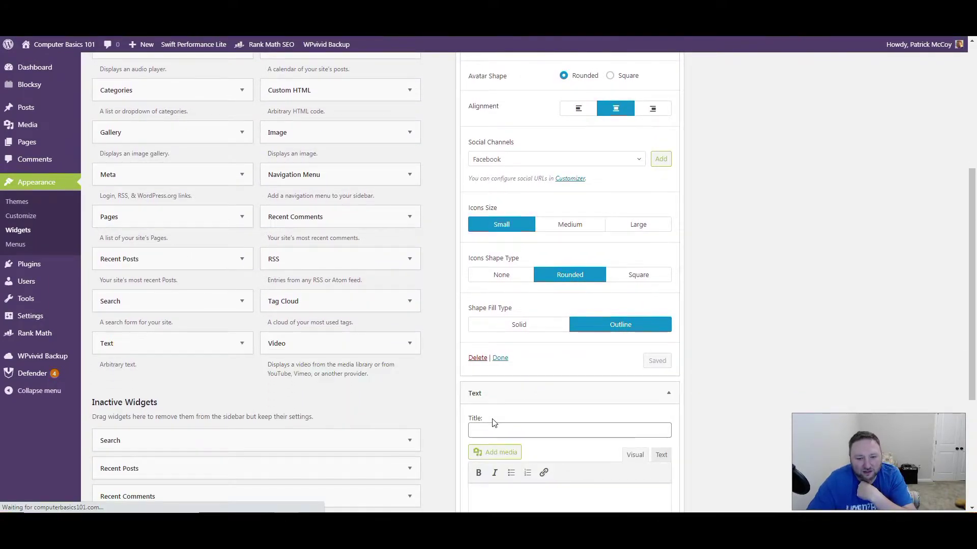
Title the Text widget "Legal Text Placeholder", enter "A legal text placeholder." as its content and save it.
{"action": "left_click", "coordinate": [492, 429]}
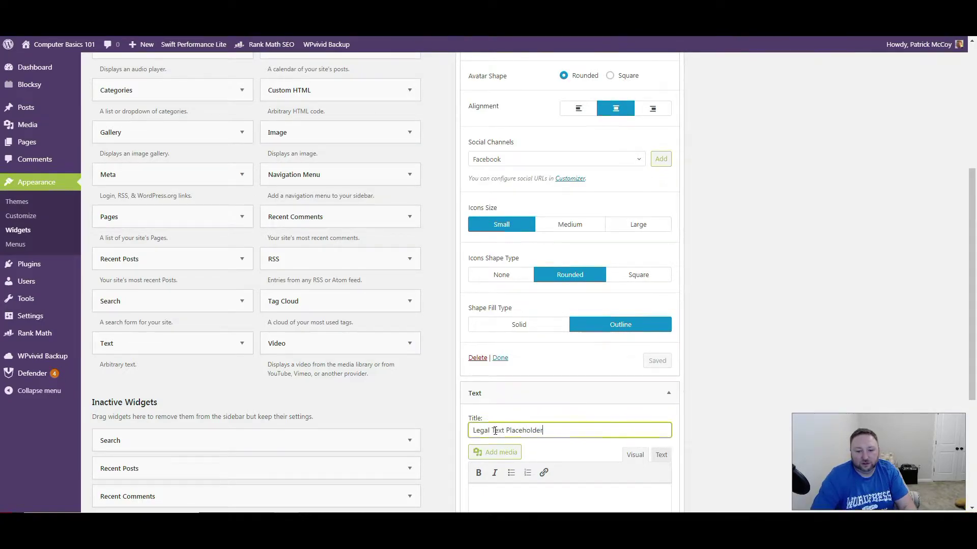
{"action": "scroll", "coordinate": [508, 430], "scroll_direction": "down", "scroll_amount": 4}
{"action": "left_click", "coordinate": [515, 307]}
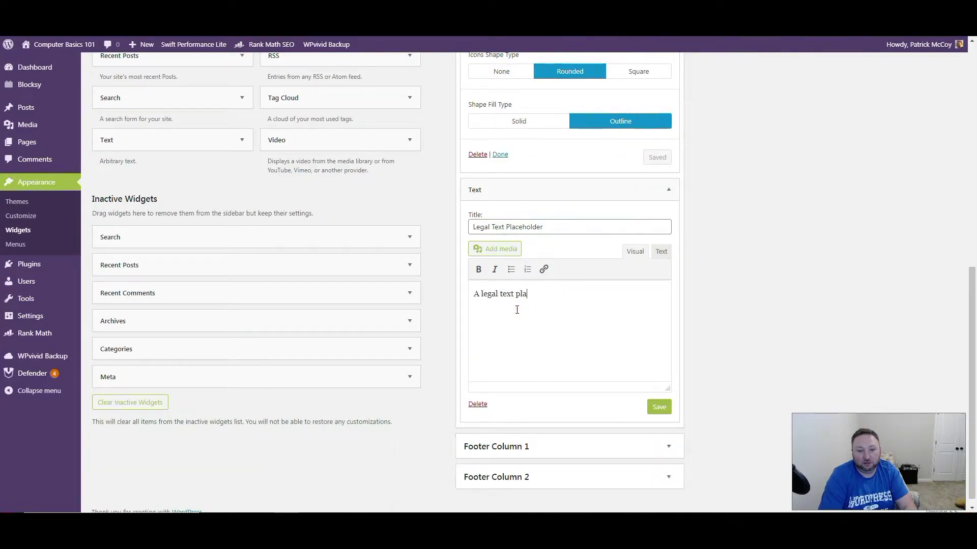
{"action": "type", "text": "A legal text placeholder."}
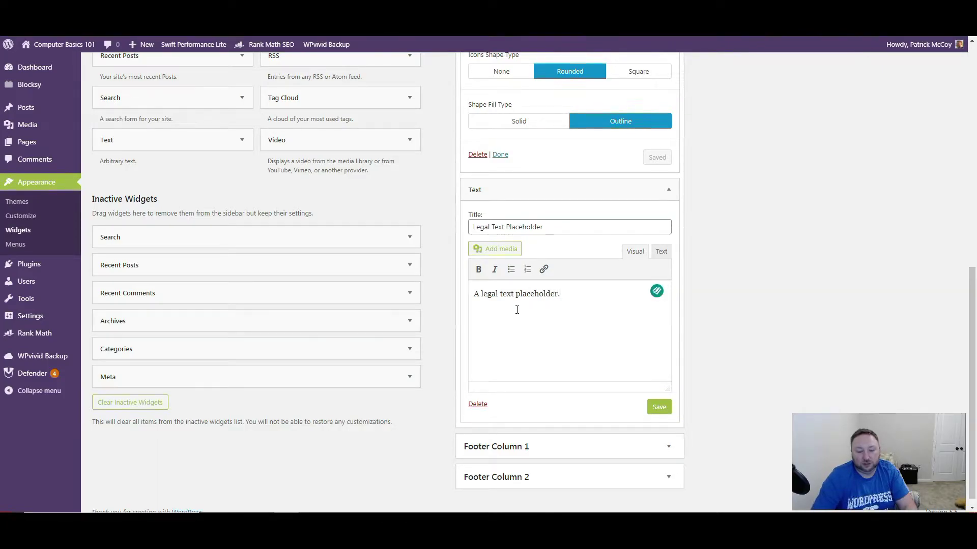
{"action": "left_click", "coordinate": [658, 407]}
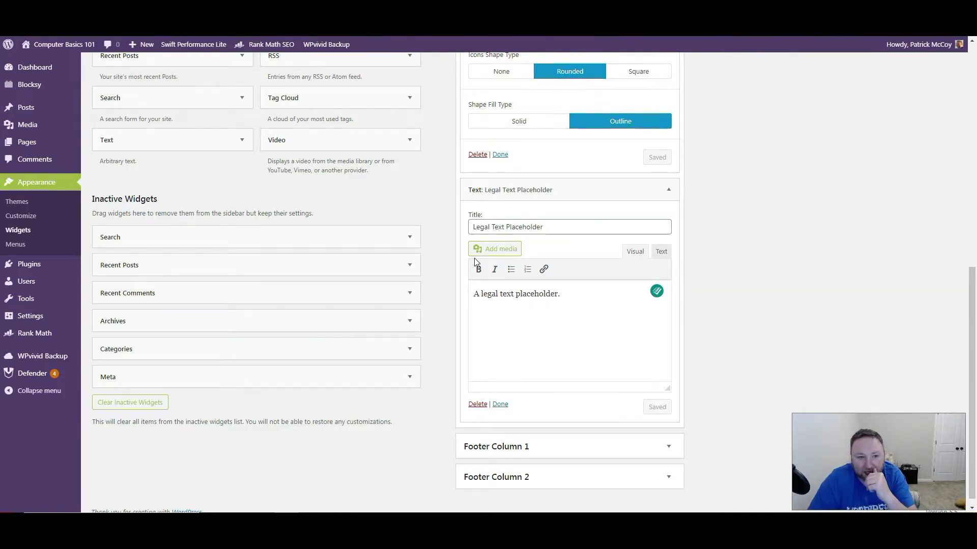
Open the widgets' live preview and examine the sidebar's About Me profile, social icons and legal text.
{"action": "scroll", "coordinate": [469, 239], "scroll_direction": "up", "scroll_amount": 3}
{"action": "scroll", "coordinate": [392, 266], "scroll_direction": "up", "scroll_amount": 5}
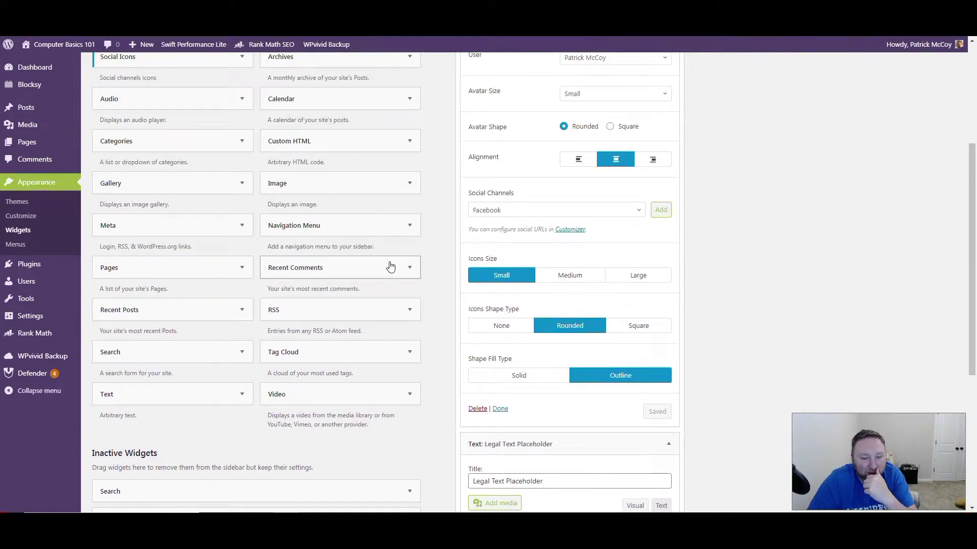
{"action": "scroll", "coordinate": [391, 266], "scroll_direction": "up", "scroll_amount": 1}
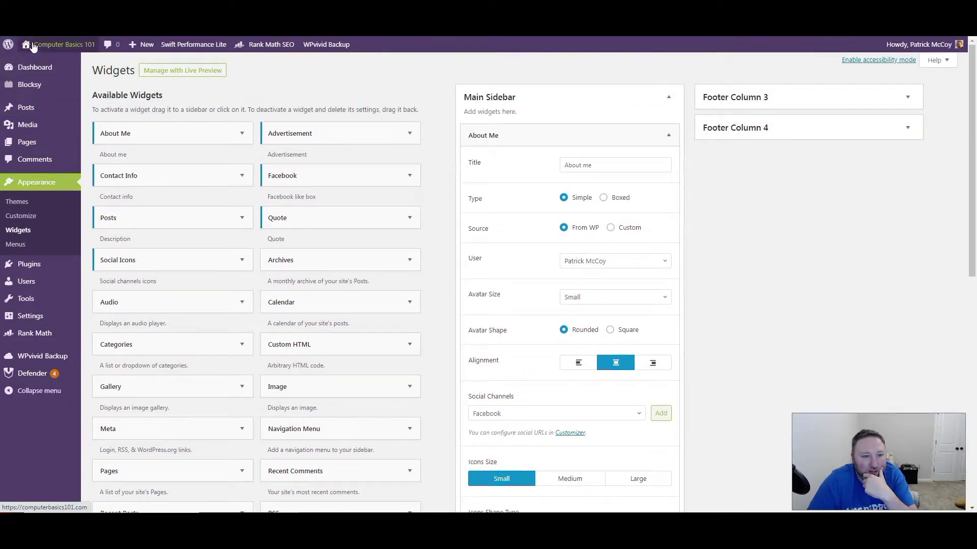
{"action": "left_click", "coordinate": [182, 71]}
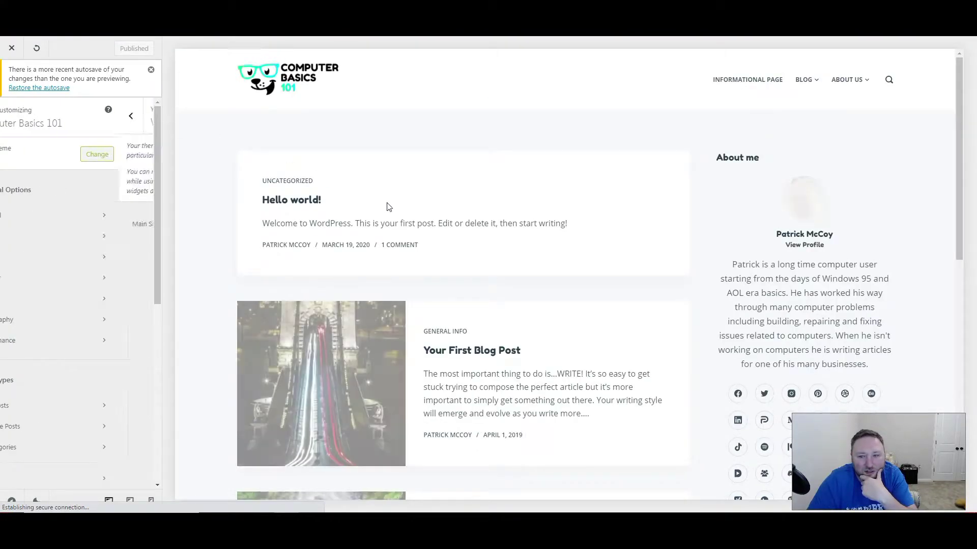
{"action": "scroll", "coordinate": [786, 203], "scroll_direction": "down", "scroll_amount": 1}
{"action": "scroll", "coordinate": [800, 161], "scroll_direction": "down", "scroll_amount": 2}
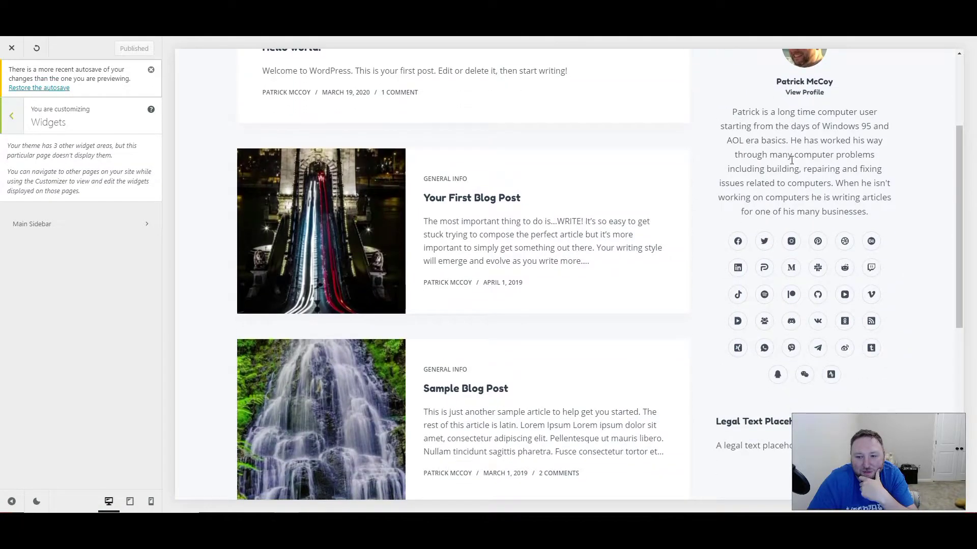
{"action": "scroll", "coordinate": [742, 251], "scroll_direction": "down", "scroll_amount": 2}
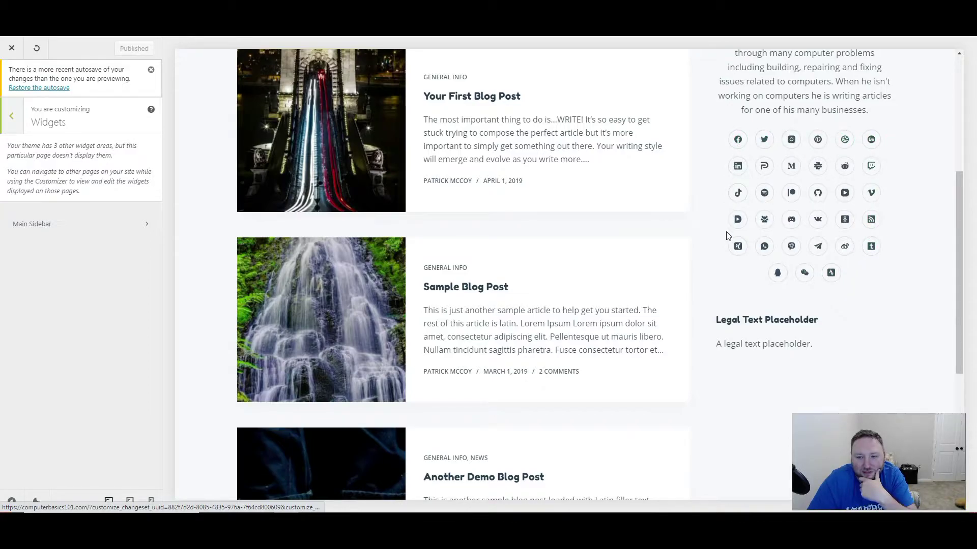
{"action": "scroll", "coordinate": [801, 262], "scroll_direction": "up", "scroll_amount": 3}
{"action": "scroll", "coordinate": [813, 229], "scroll_direction": "up", "scroll_amount": 2}
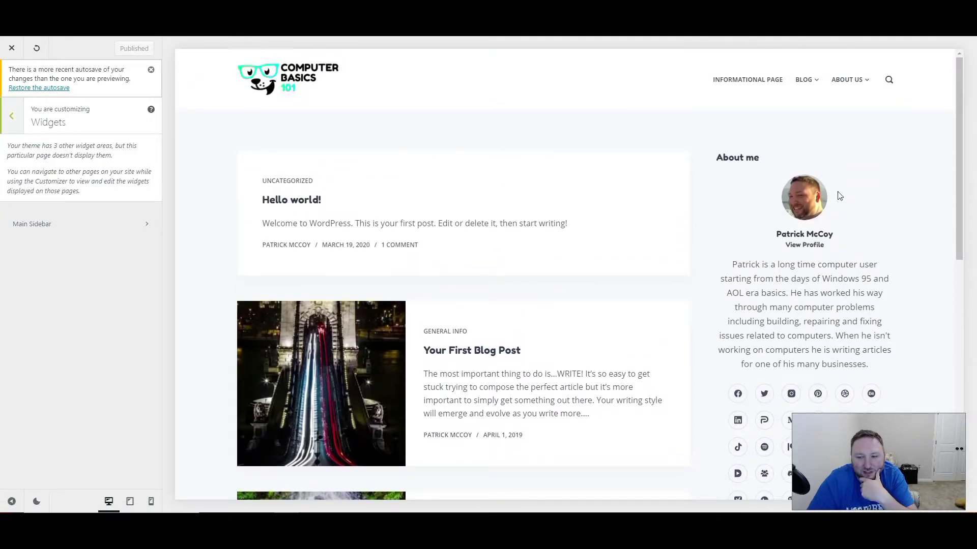
{"action": "scroll", "coordinate": [790, 265], "scroll_direction": "down", "scroll_amount": 2}
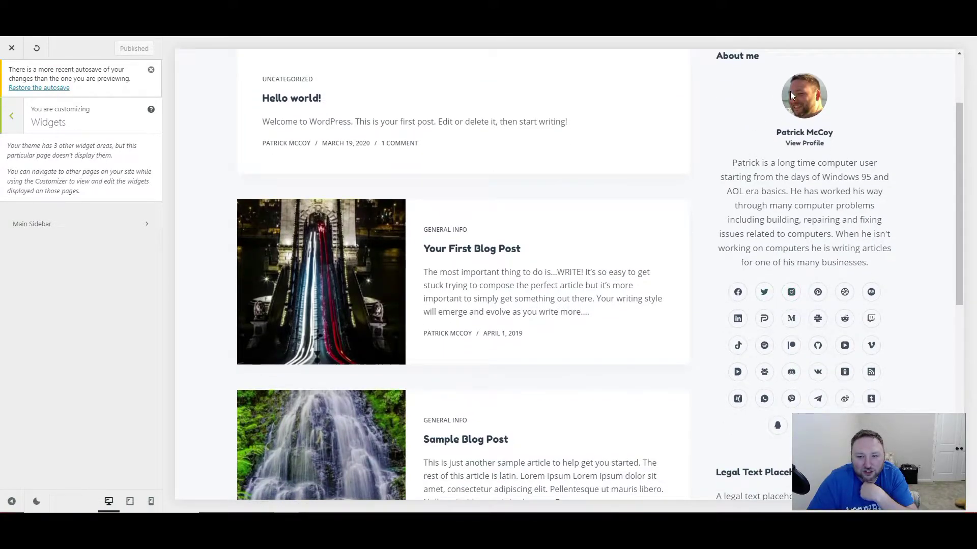
{"action": "scroll", "coordinate": [737, 183], "scroll_direction": "up", "scroll_amount": 2}
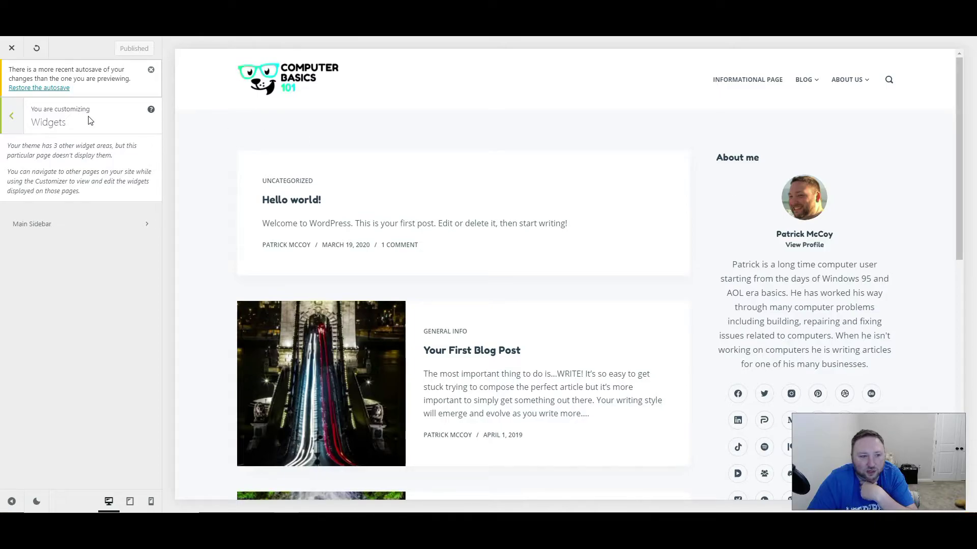
Dismiss the autosave notice, review the Layout settings in the theme's General options and open the Breadcrumbs settings.
{"action": "left_click", "coordinate": [9, 118]}
{"action": "scroll", "coordinate": [83, 256], "scroll_direction": "up", "scroll_amount": 4}
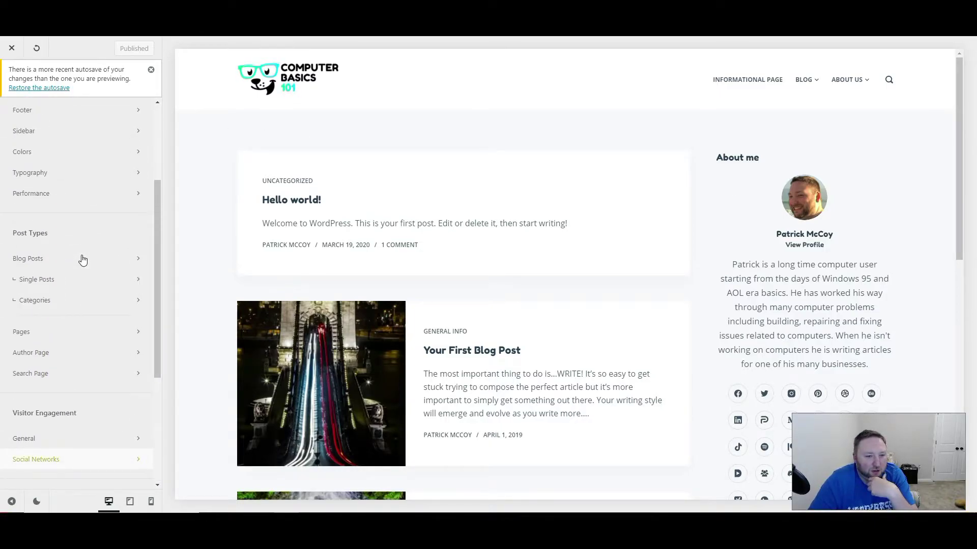
{"action": "scroll", "coordinate": [83, 260], "scroll_direction": "up", "scroll_amount": 3}
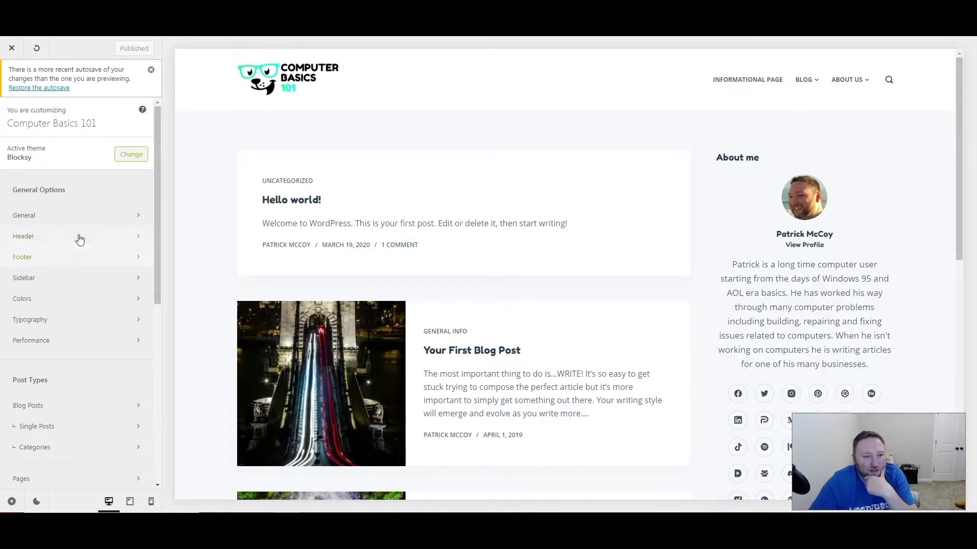
{"action": "left_click", "coordinate": [151, 69]}
{"action": "left_click", "coordinate": [34, 181]}
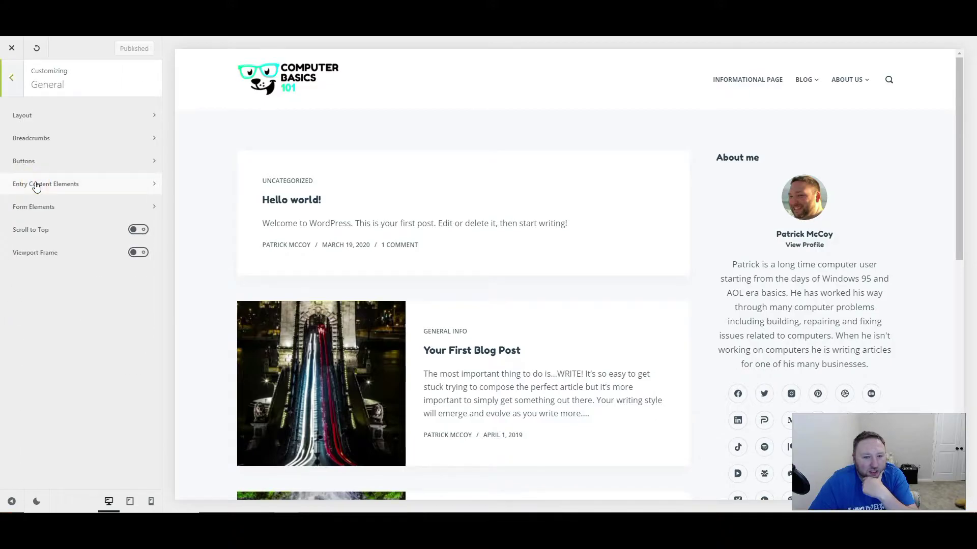
{"action": "left_click", "coordinate": [34, 115]}
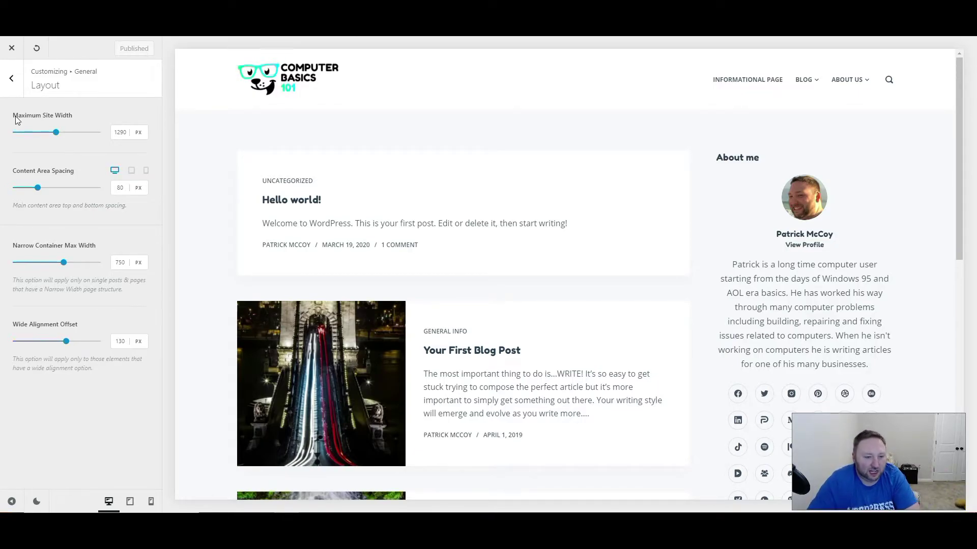
{"action": "left_click", "coordinate": [9, 87]}
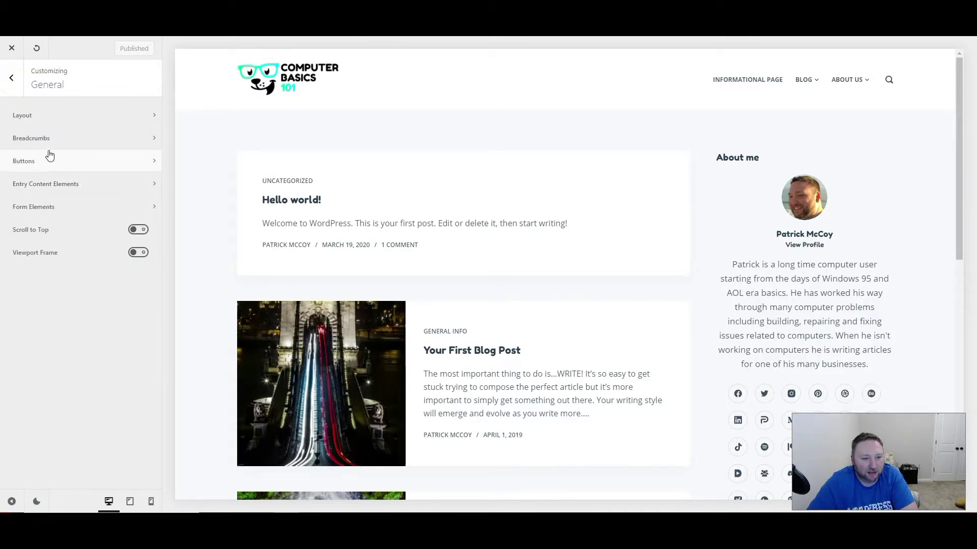
{"action": "left_click", "coordinate": [45, 138]}
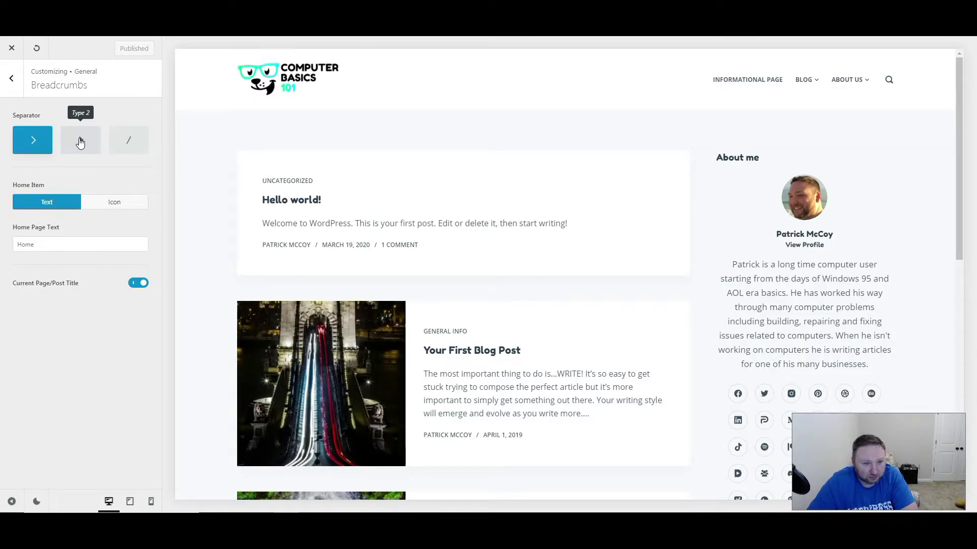
Try the slash and solid-arrow breadcrumb separators, and restore the Type 1 separator.
{"action": "left_click", "coordinate": [129, 142]}
{"action": "left_click", "coordinate": [83, 142]}
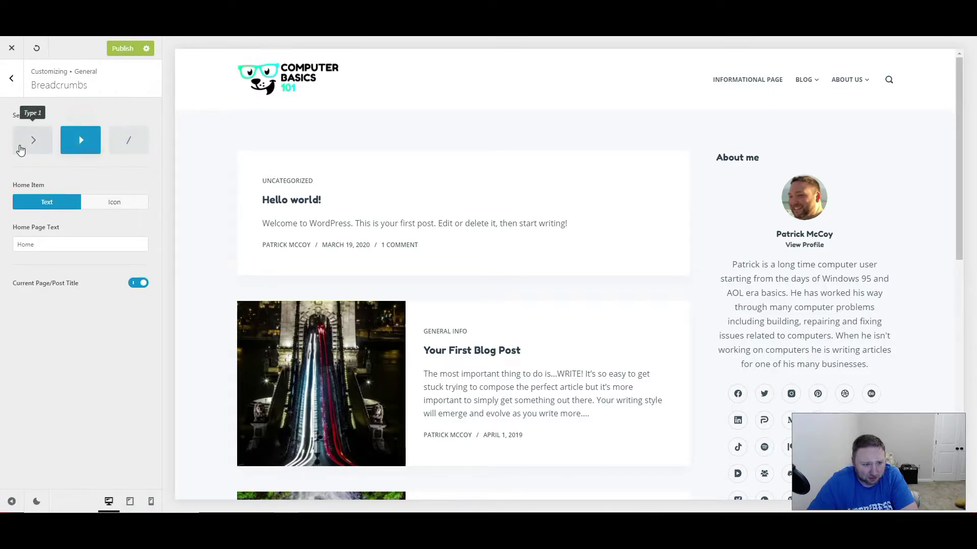
{"action": "left_click", "coordinate": [21, 150]}
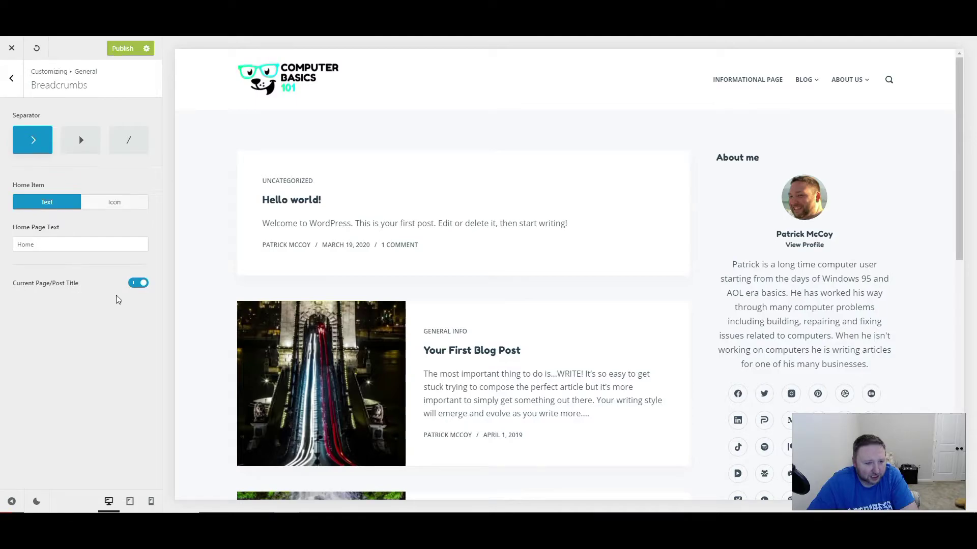
Open Your First Blog Post in the preview, compare the breadcrumb separators on it and choose the slash (Type 3).
{"action": "scroll", "coordinate": [328, 294], "scroll_direction": "down", "scroll_amount": 2}
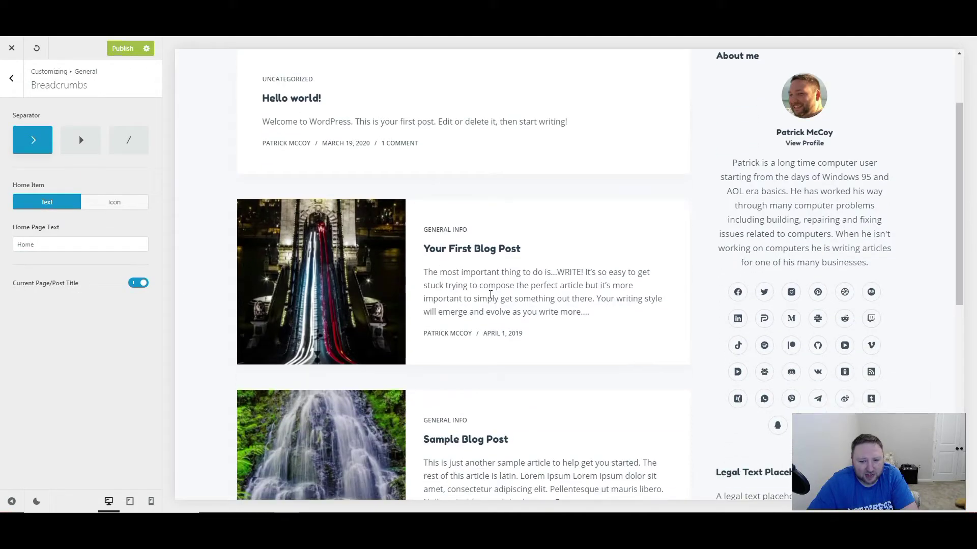
{"action": "left_click", "coordinate": [480, 250]}
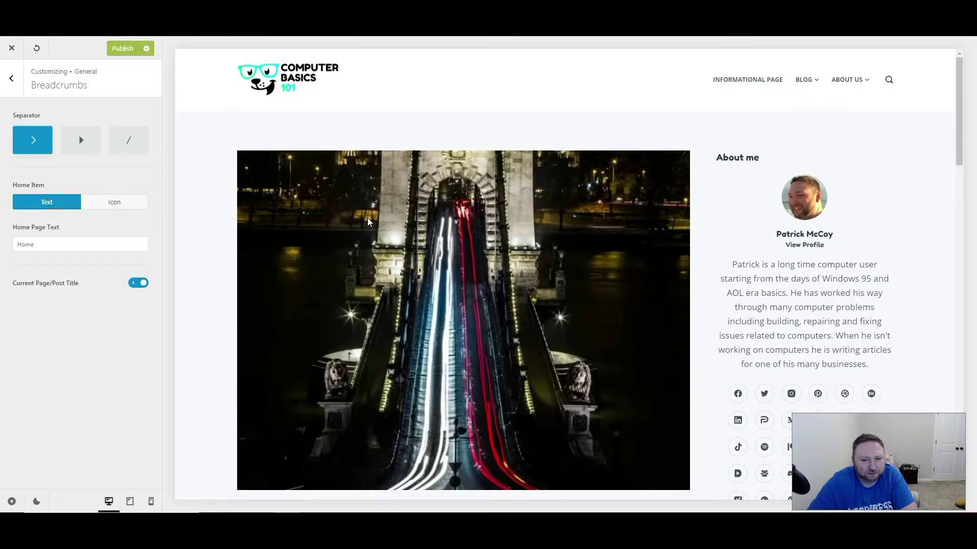
{"action": "scroll", "coordinate": [370, 243], "scroll_direction": "down", "scroll_amount": 7}
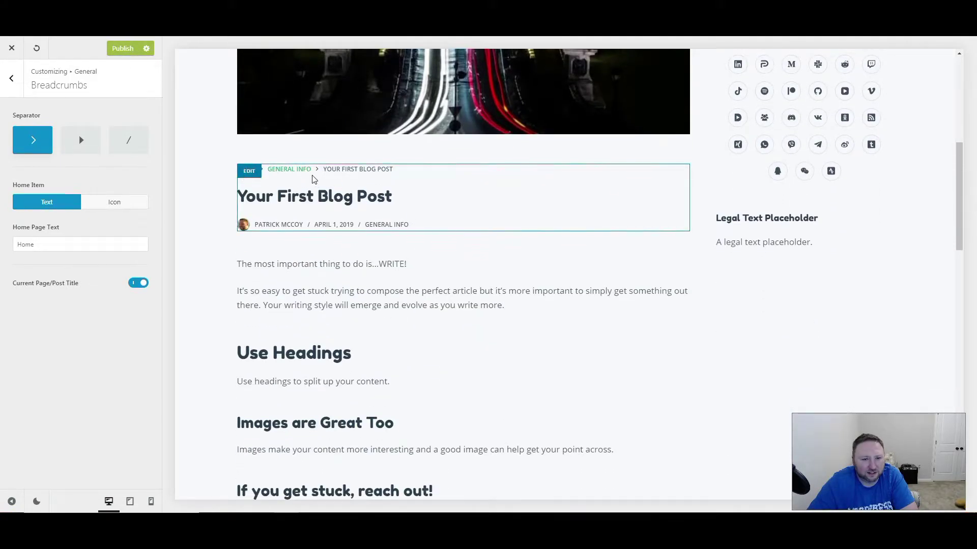
{"action": "left_click", "coordinate": [80, 142]}
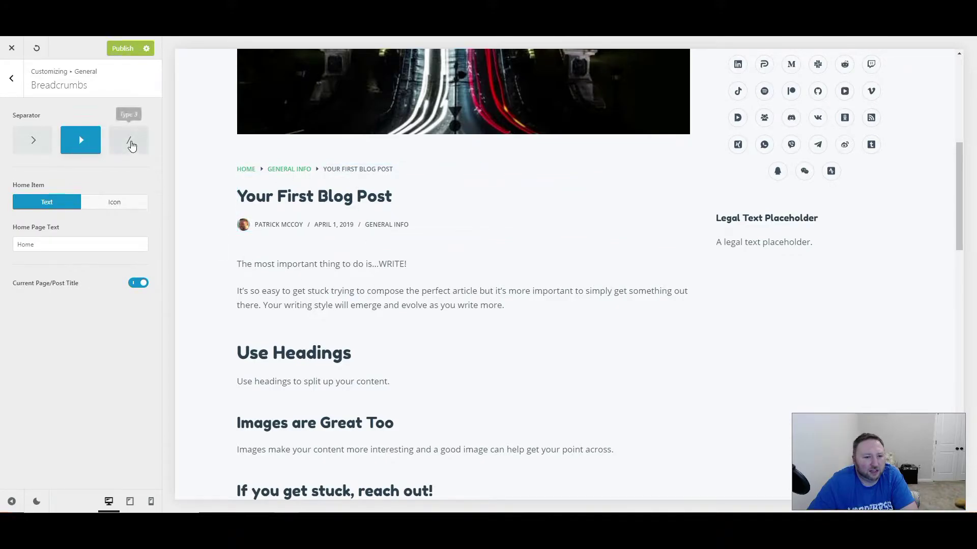
{"action": "left_click", "coordinate": [130, 143]}
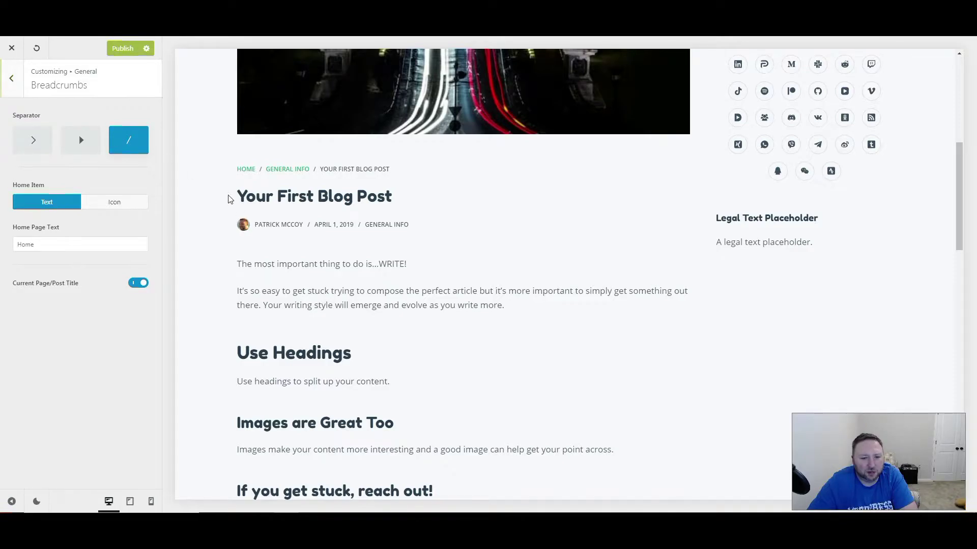
{"action": "scroll", "coordinate": [248, 270], "scroll_direction": "up", "scroll_amount": 7}
{"action": "scroll", "coordinate": [251, 273], "scroll_direction": "down", "scroll_amount": 4}
{"action": "scroll", "coordinate": [250, 274], "scroll_direction": "up", "scroll_amount": 4}
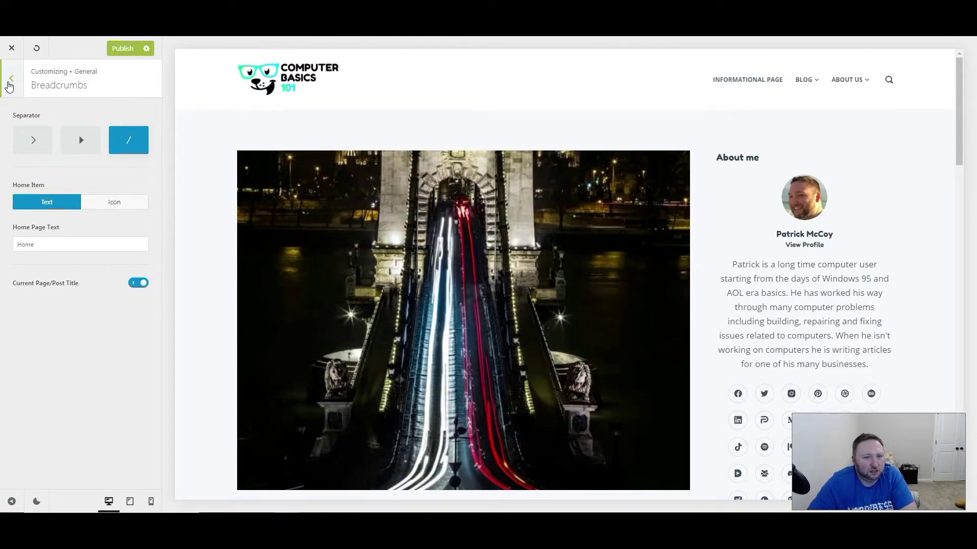
Open the General options' Buttons settings and test the Post Comment button with the hover effect off and back on.
{"action": "left_click", "coordinate": [15, 88]}
{"action": "left_click", "coordinate": [34, 163]}
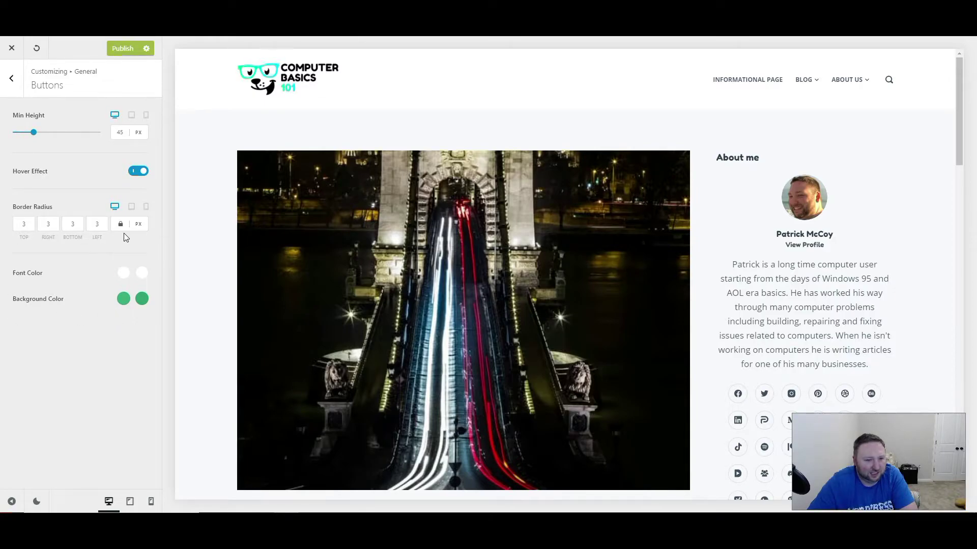
{"action": "scroll", "coordinate": [349, 196], "scroll_direction": "down", "scroll_amount": 15}
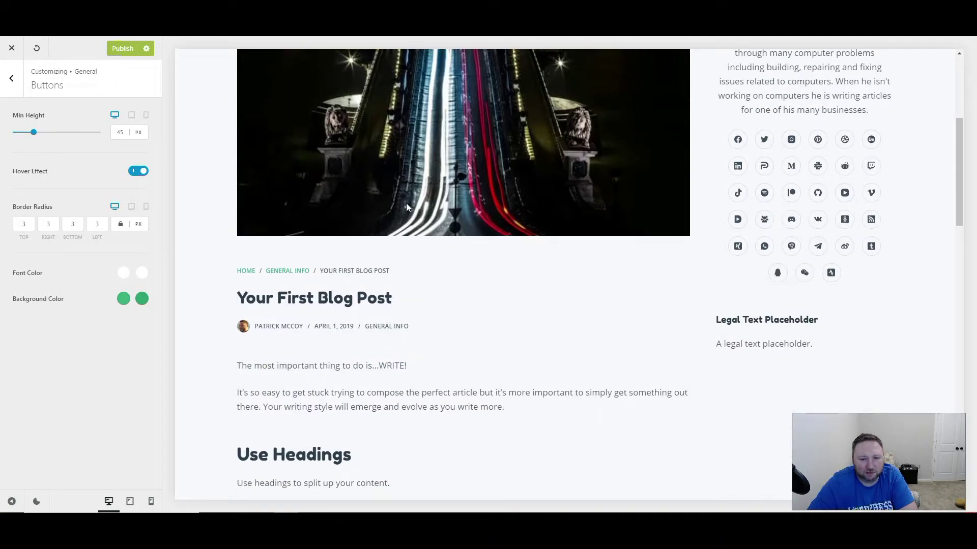
{"action": "scroll", "coordinate": [441, 299], "scroll_direction": "down", "scroll_amount": 6}
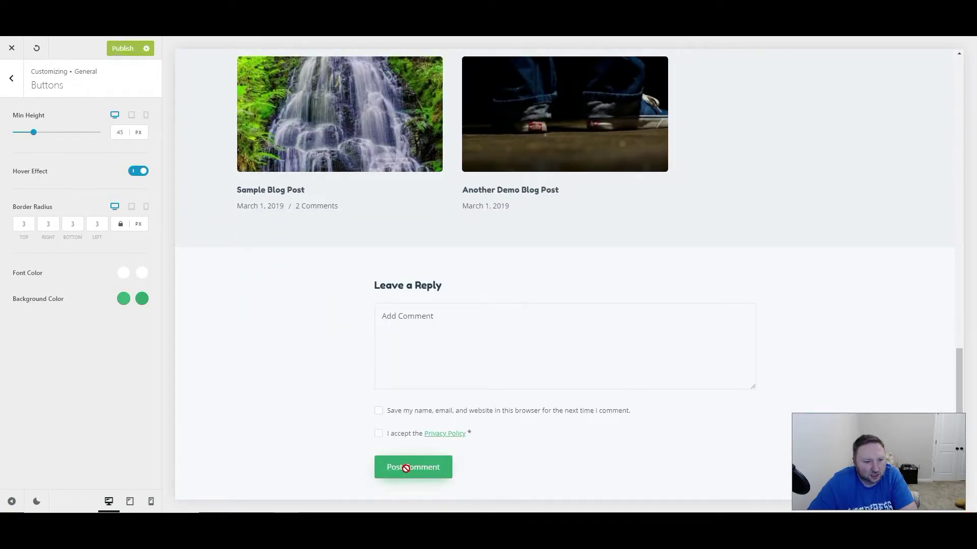
{"action": "left_click", "coordinate": [138, 171]}
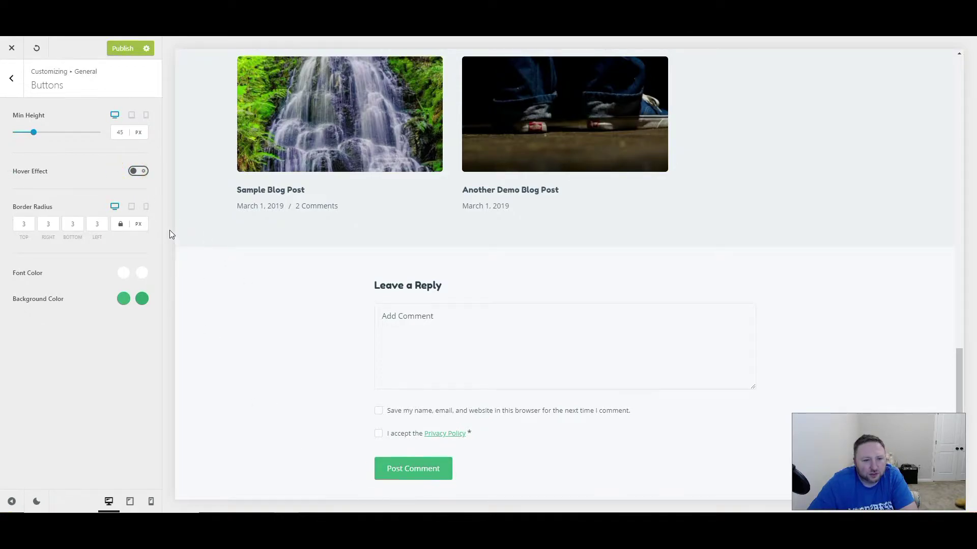
{"action": "left_click", "coordinate": [135, 168]}
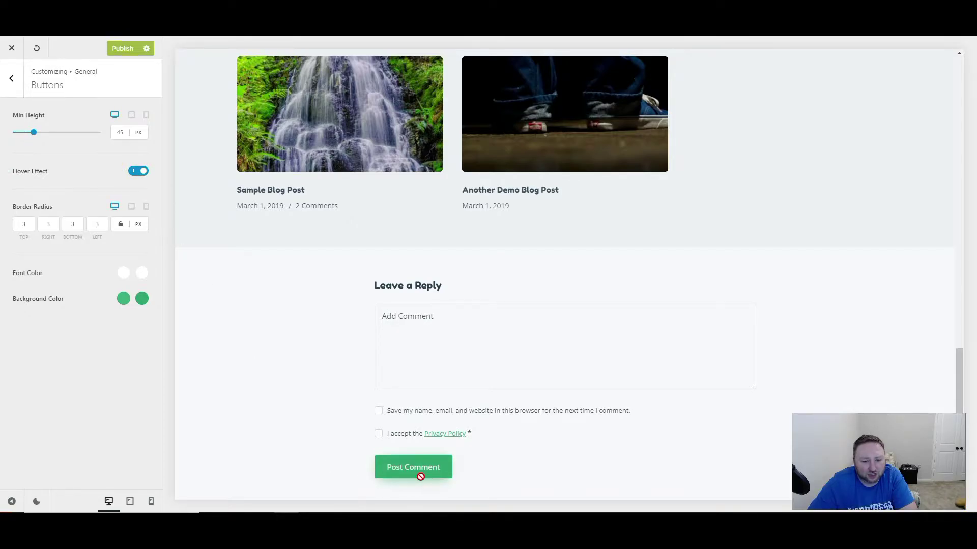
Return to the blog home page in the preview and open Sample Blog Post.
{"action": "scroll", "coordinate": [279, 224], "scroll_direction": "up", "scroll_amount": 1}
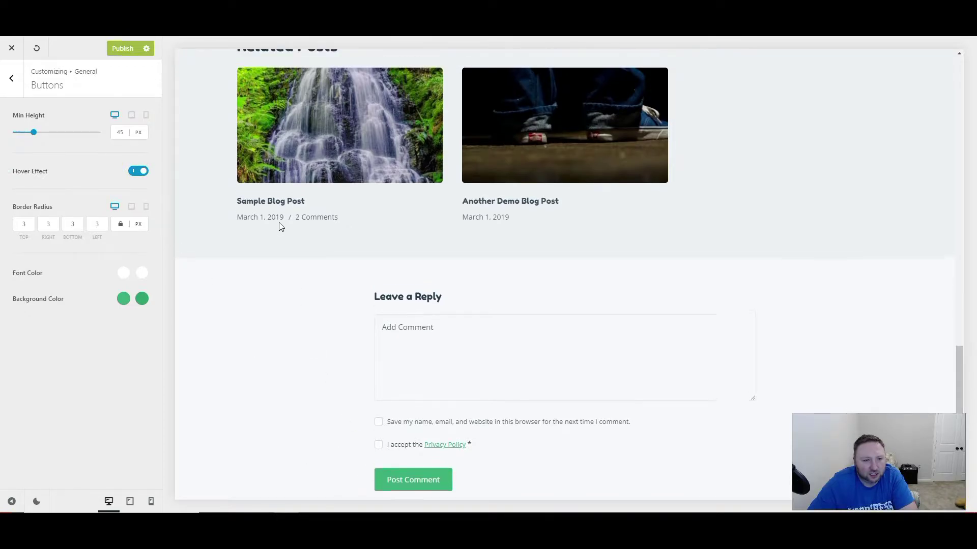
{"action": "scroll", "coordinate": [345, 239], "scroll_direction": "up", "scroll_amount": 5}
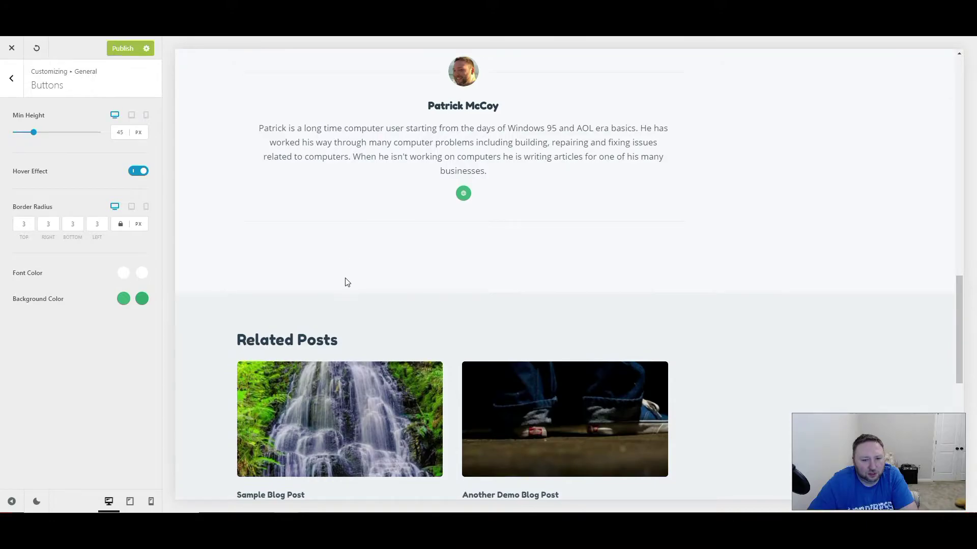
{"action": "scroll", "coordinate": [350, 322], "scroll_direction": "up", "scroll_amount": 4}
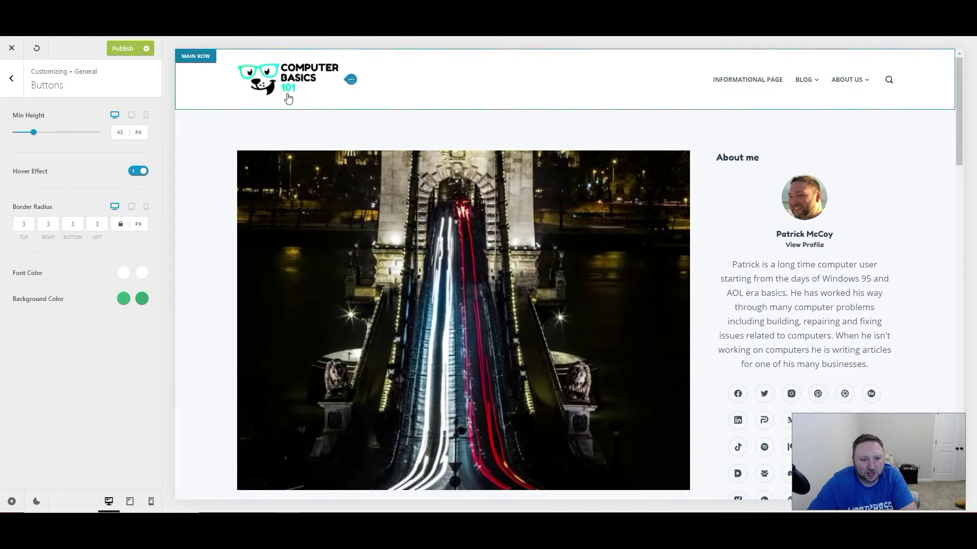
{"action": "left_click", "coordinate": [298, 74]}
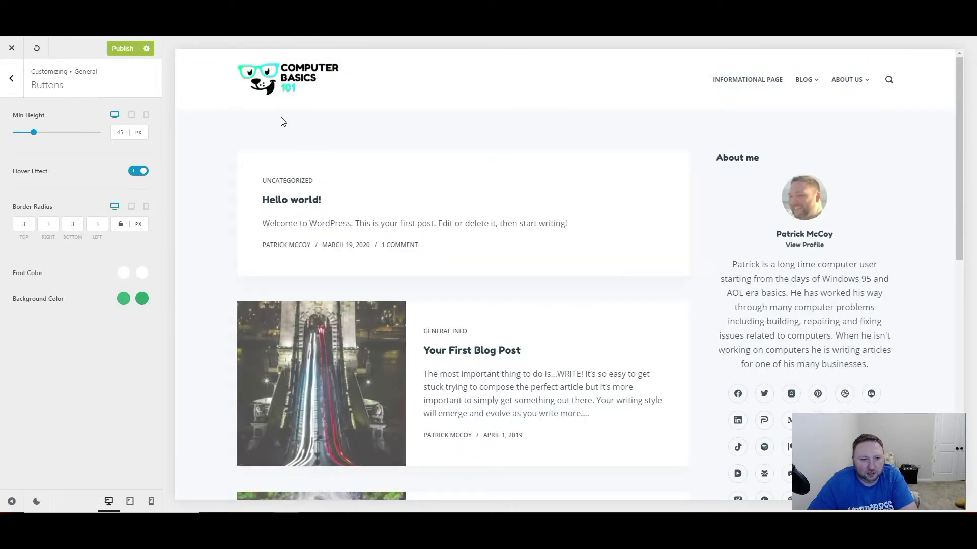
{"action": "scroll", "coordinate": [412, 253], "scroll_direction": "down", "scroll_amount": 5}
{"action": "left_click", "coordinate": [429, 287]}
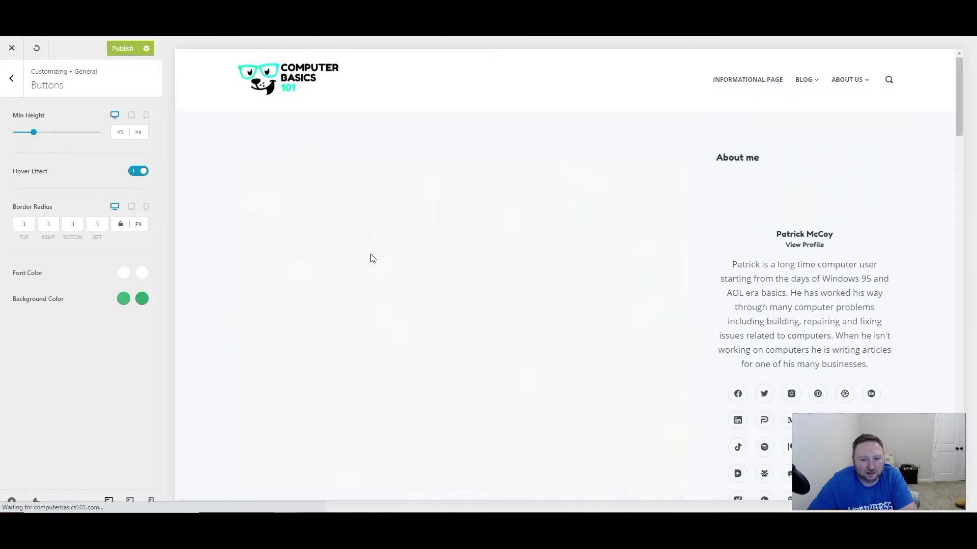
Examine the share icons, author box, related posts and comments section below Sample Blog Post.
{"action": "scroll", "coordinate": [370, 254], "scroll_direction": "down", "scroll_amount": 15}
{"action": "scroll", "coordinate": [370, 257], "scroll_direction": "down", "scroll_amount": 5}
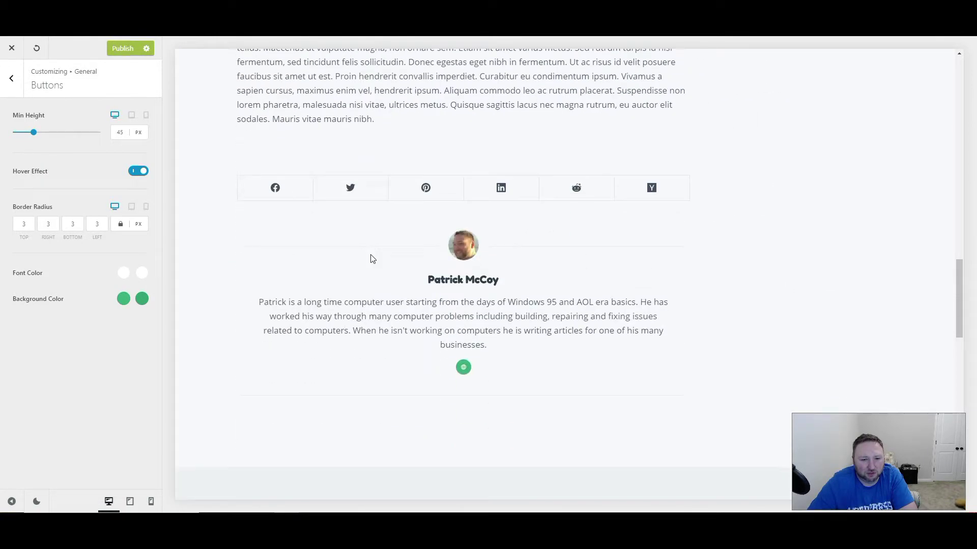
{"action": "scroll", "coordinate": [459, 364], "scroll_direction": "down", "scroll_amount": 5}
{"action": "scroll", "coordinate": [458, 386], "scroll_direction": "down", "scroll_amount": 2}
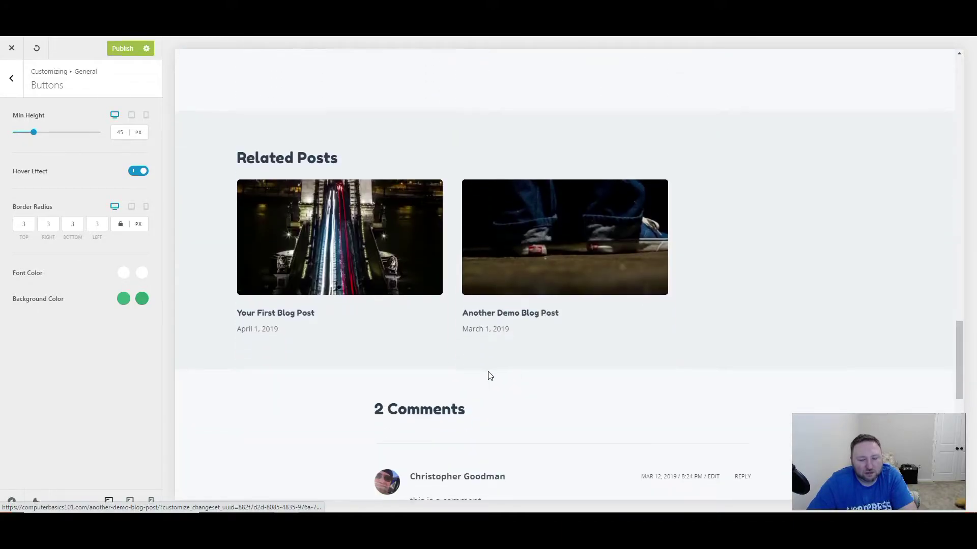
{"action": "scroll", "coordinate": [519, 331], "scroll_direction": "down", "scroll_amount": 5}
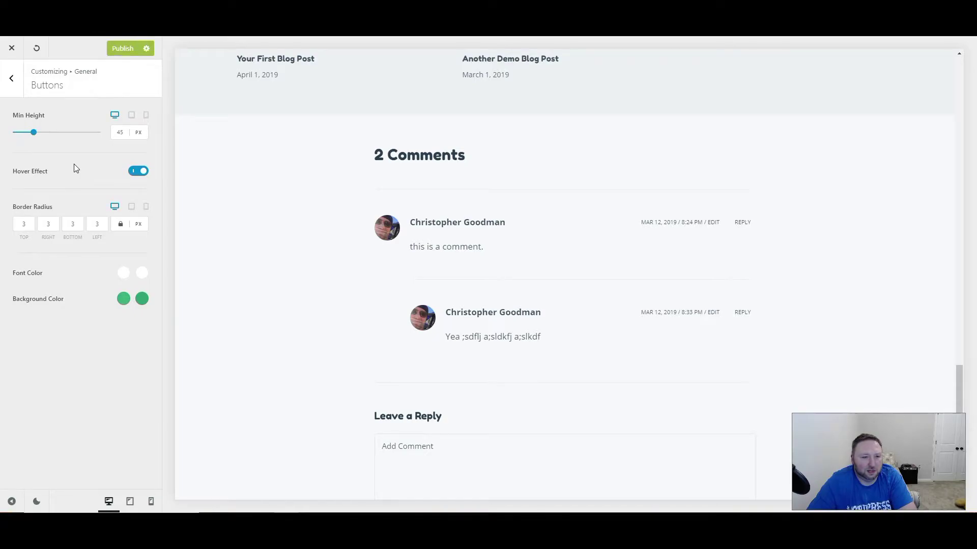
Open the Entry Content Elements settings in the General options and look over the Links Type choices and the post's content.
{"action": "left_click", "coordinate": [7, 79]}
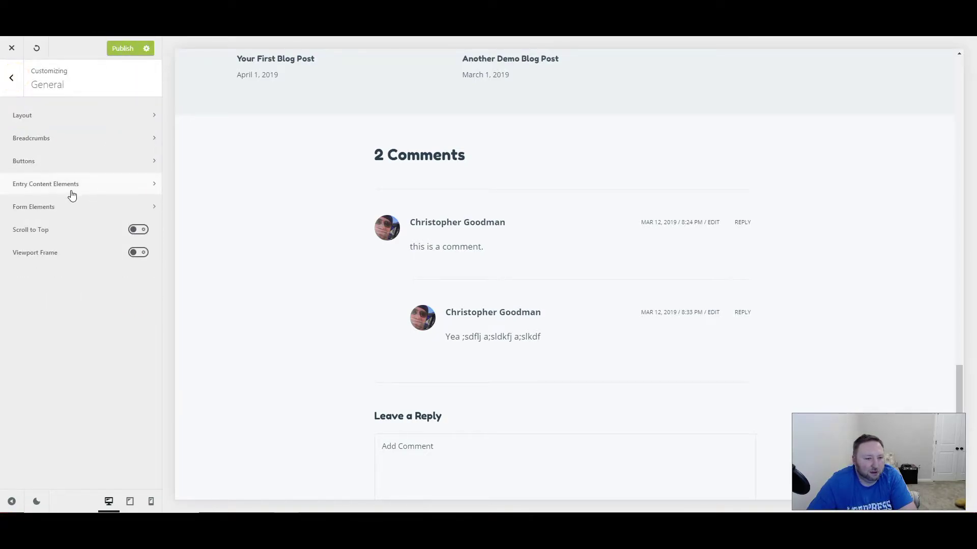
{"action": "left_click", "coordinate": [65, 192]}
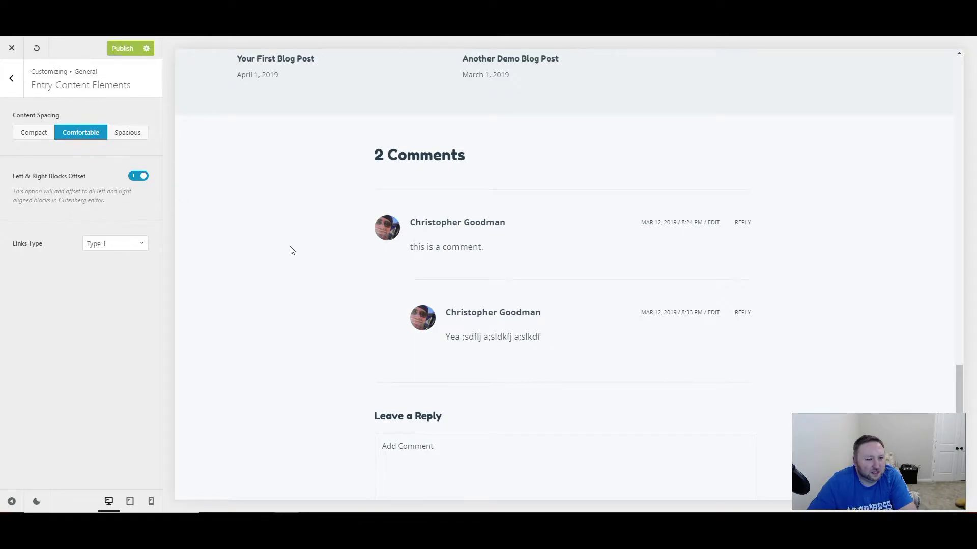
{"action": "scroll", "coordinate": [291, 250], "scroll_direction": "up", "scroll_amount": 1}
{"action": "scroll", "coordinate": [292, 250], "scroll_direction": "up", "scroll_amount": 1}
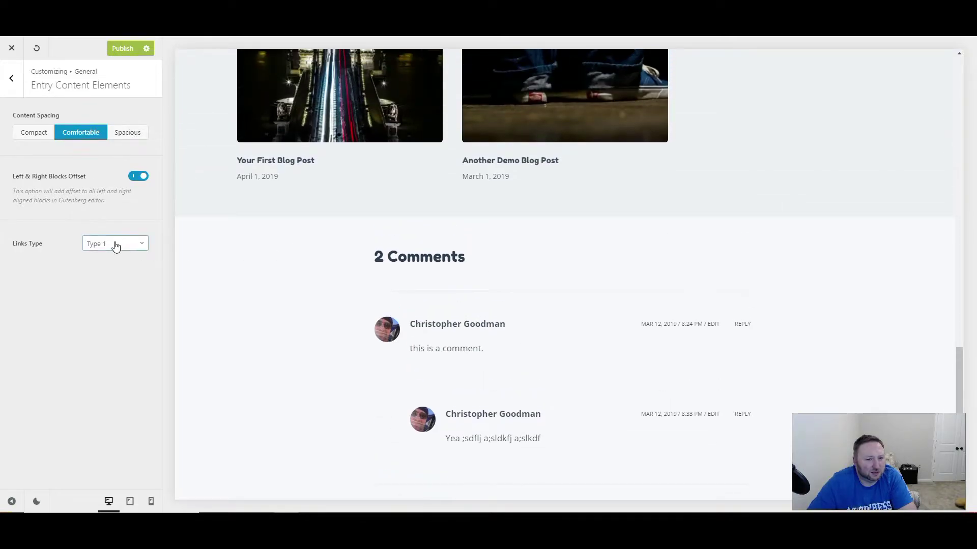
{"action": "left_click", "coordinate": [116, 245]}
{"action": "left_click", "coordinate": [116, 246]}
{"action": "scroll", "coordinate": [224, 241], "scroll_direction": "up", "scroll_amount": 6}
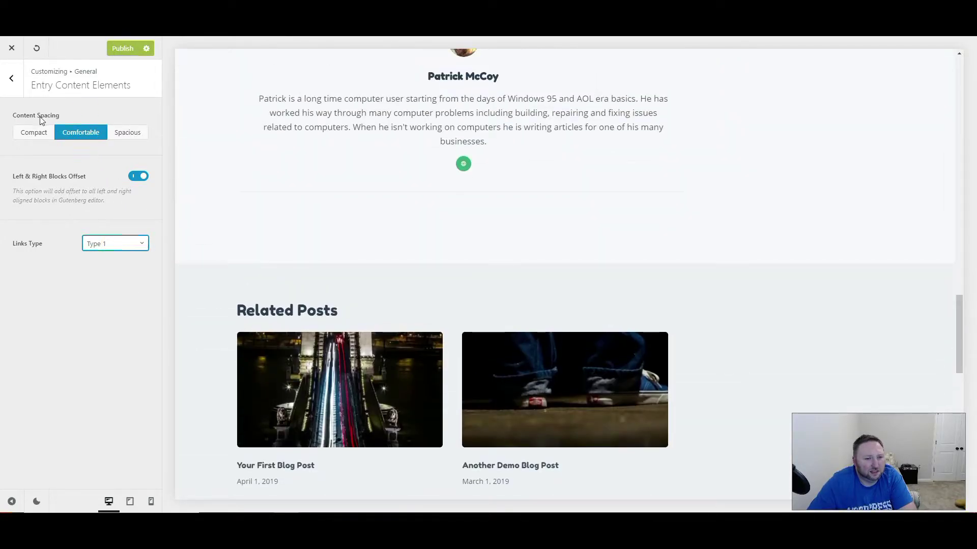
{"action": "scroll", "coordinate": [259, 162], "scroll_direction": "up", "scroll_amount": 8}
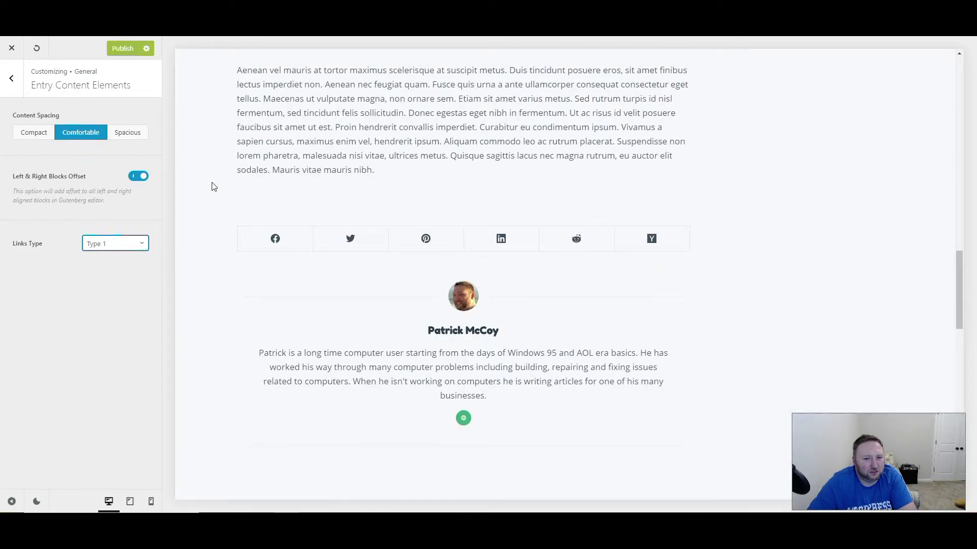
Try Spacious and Compact content spacing on Sample Blog Post, and restore Comfortable.
{"action": "left_click", "coordinate": [122, 133]}
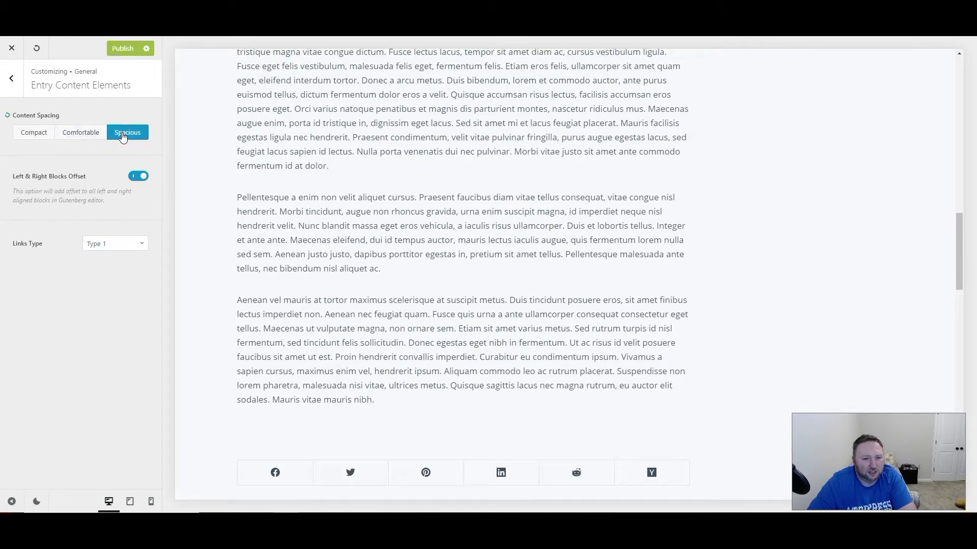
{"action": "scroll", "coordinate": [351, 178], "scroll_direction": "up", "scroll_amount": 12}
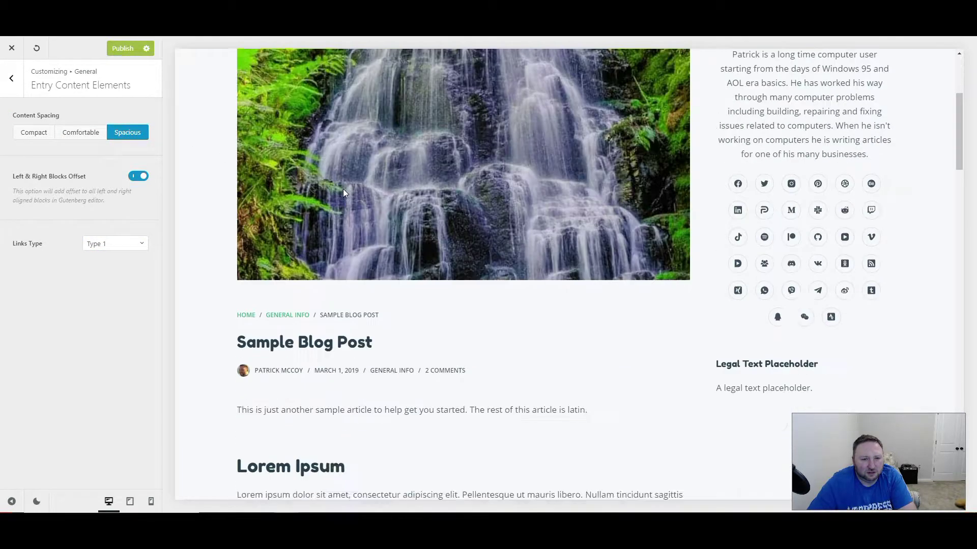
{"action": "scroll", "coordinate": [342, 192], "scroll_direction": "down", "scroll_amount": 10}
{"action": "left_click", "coordinate": [77, 131]}
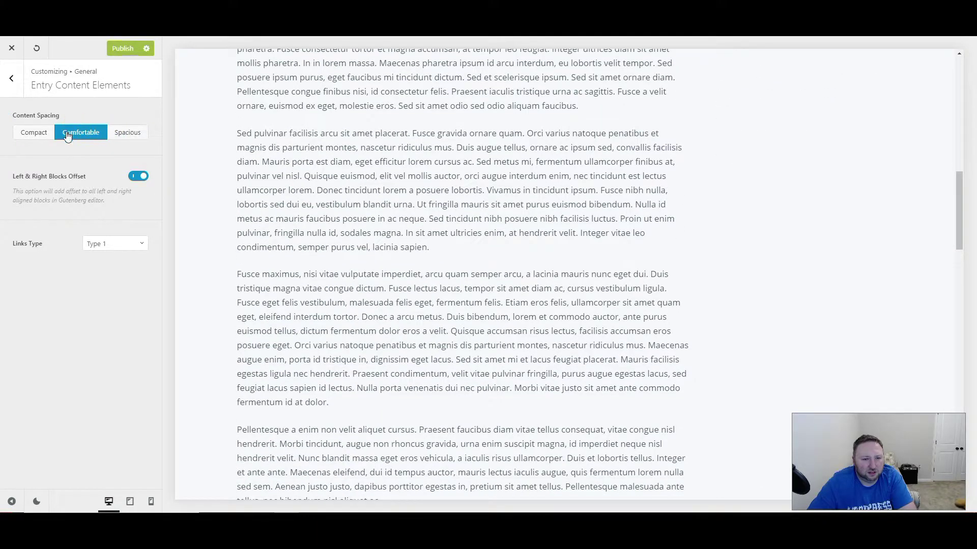
{"action": "left_click", "coordinate": [28, 133]}
{"action": "scroll", "coordinate": [380, 190], "scroll_direction": "up", "scroll_amount": 10}
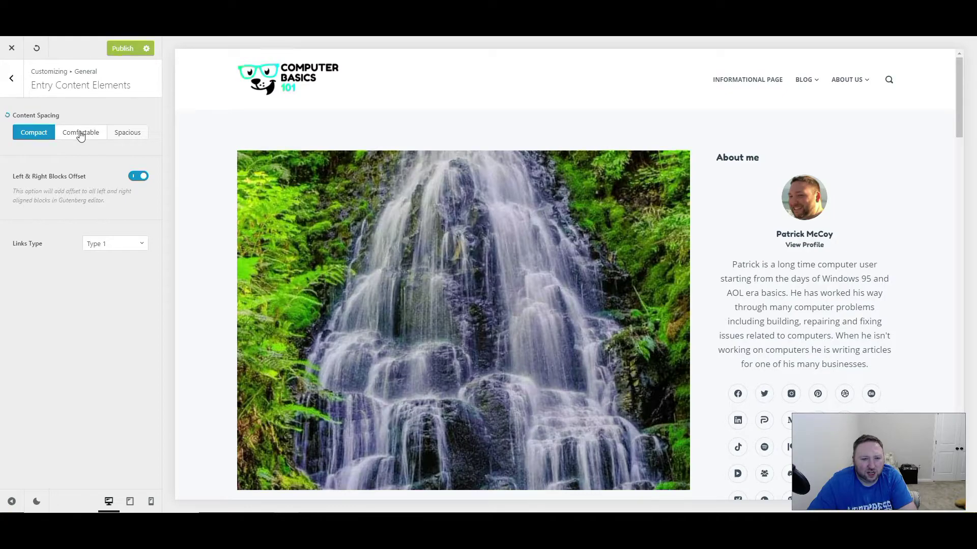
{"action": "left_click", "coordinate": [80, 134]}
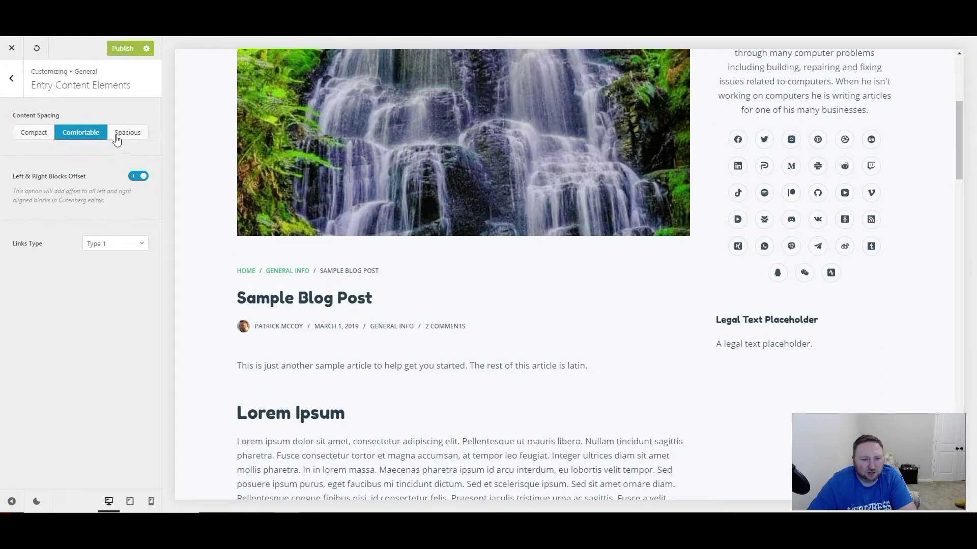
Compare all three content spacings around the Lorem Ipsum section, return to Comfortable, and switch Left & Right Blocks Offset off and on again.
{"action": "left_click", "coordinate": [117, 133]}
{"action": "left_click", "coordinate": [77, 134]}
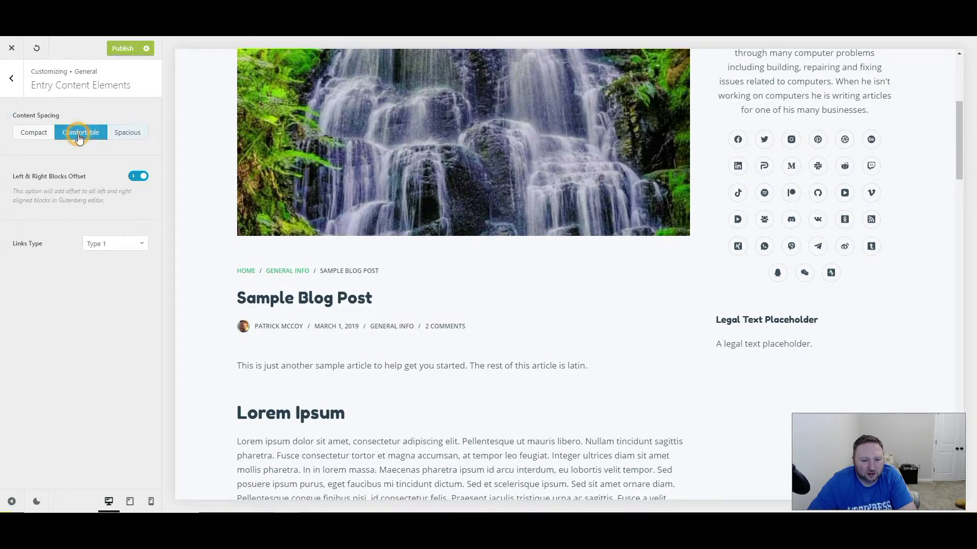
{"action": "left_click", "coordinate": [40, 138]}
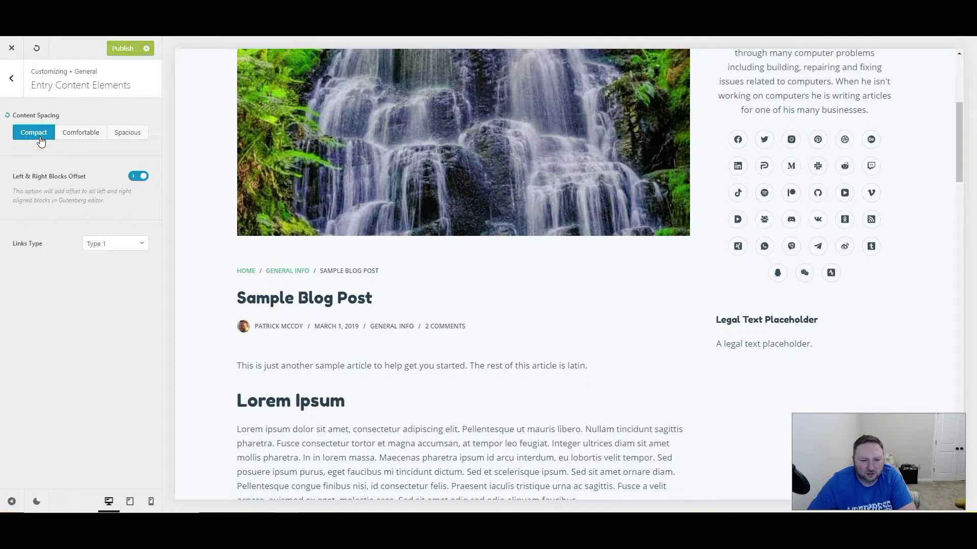
{"action": "left_click", "coordinate": [83, 139]}
{"action": "left_click", "coordinate": [117, 137]}
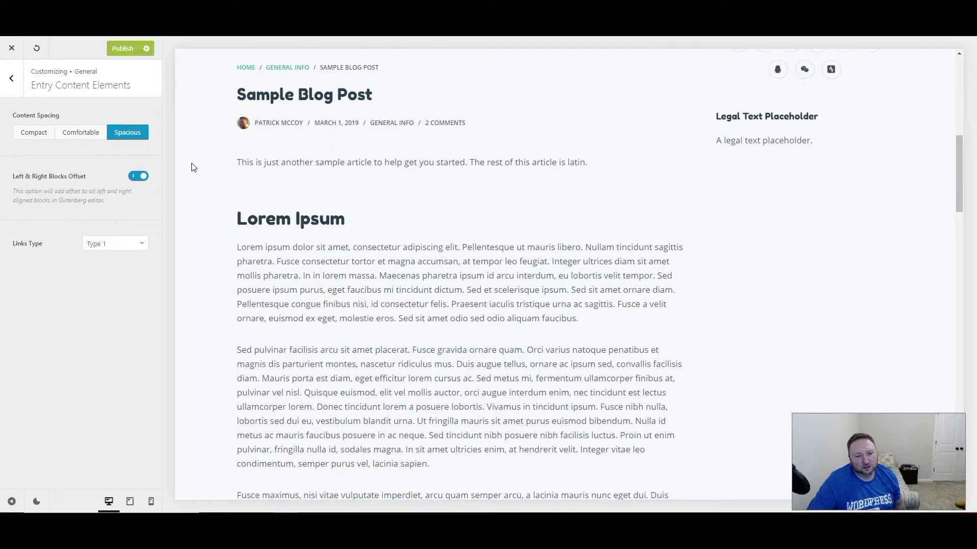
{"action": "left_click", "coordinate": [79, 134]}
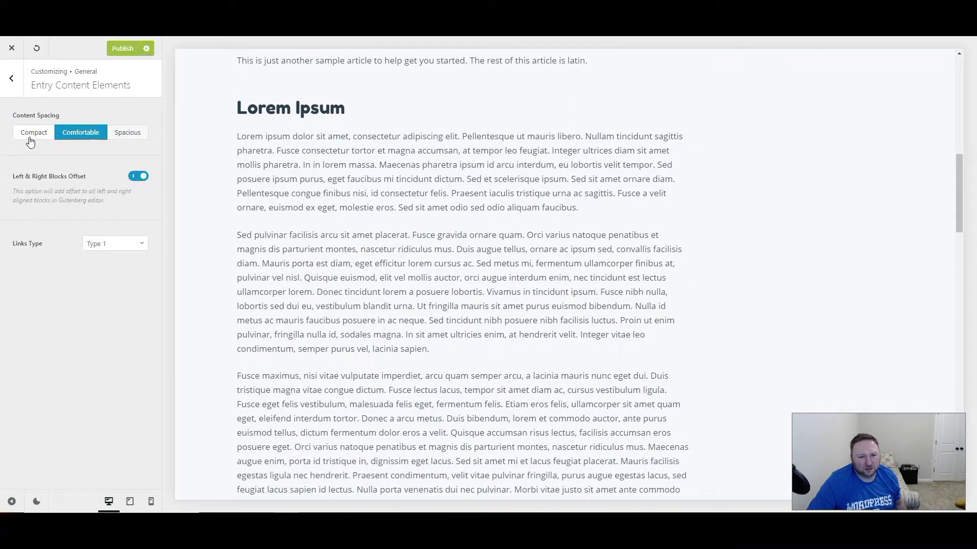
{"action": "left_click", "coordinate": [31, 135]}
{"action": "left_click", "coordinate": [72, 136]}
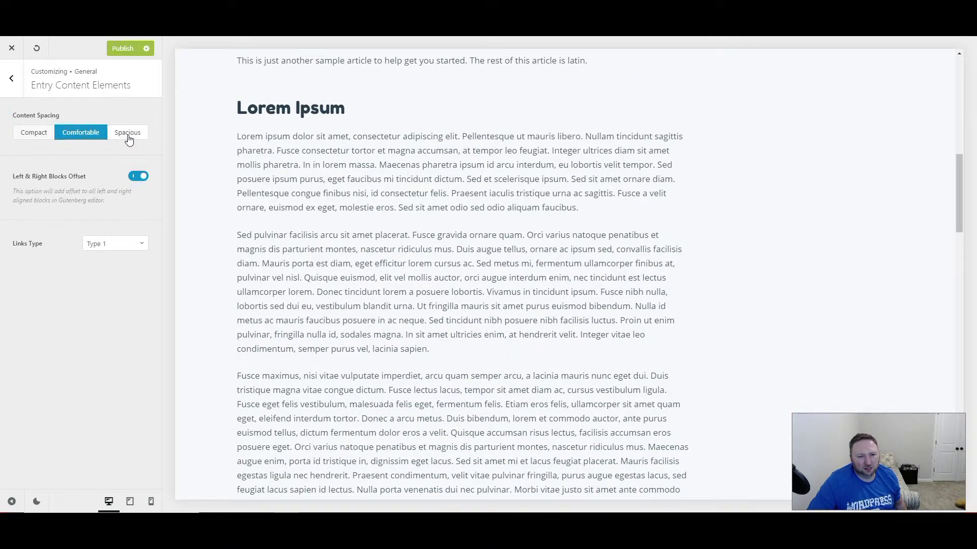
{"action": "left_click", "coordinate": [137, 178]}
{"action": "left_click", "coordinate": [137, 178]}
Try Links Type 2 and check the links in the post's comments section and comment form.
{"action": "left_click", "coordinate": [109, 247]}
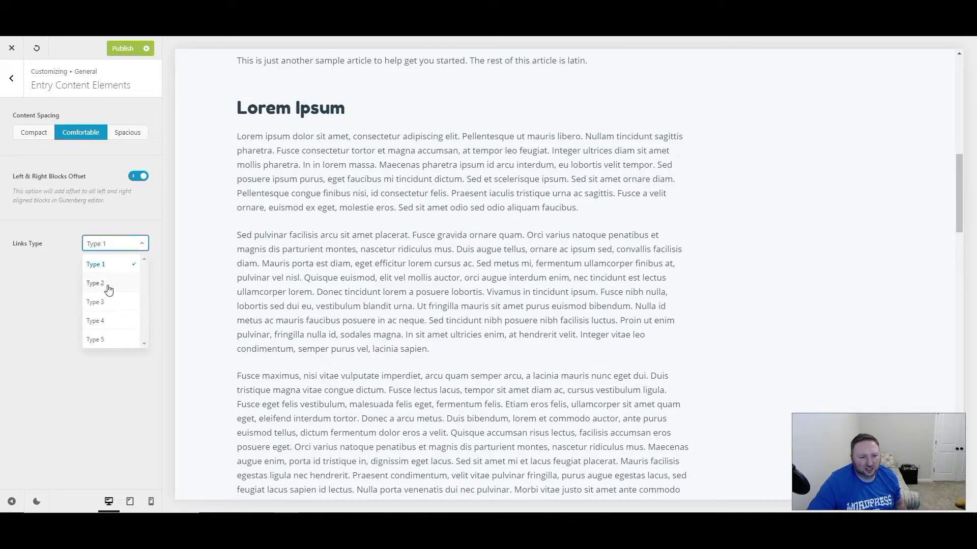
{"action": "left_click", "coordinate": [108, 285]}
{"action": "scroll", "coordinate": [342, 275], "scroll_direction": "down", "scroll_amount": 15}
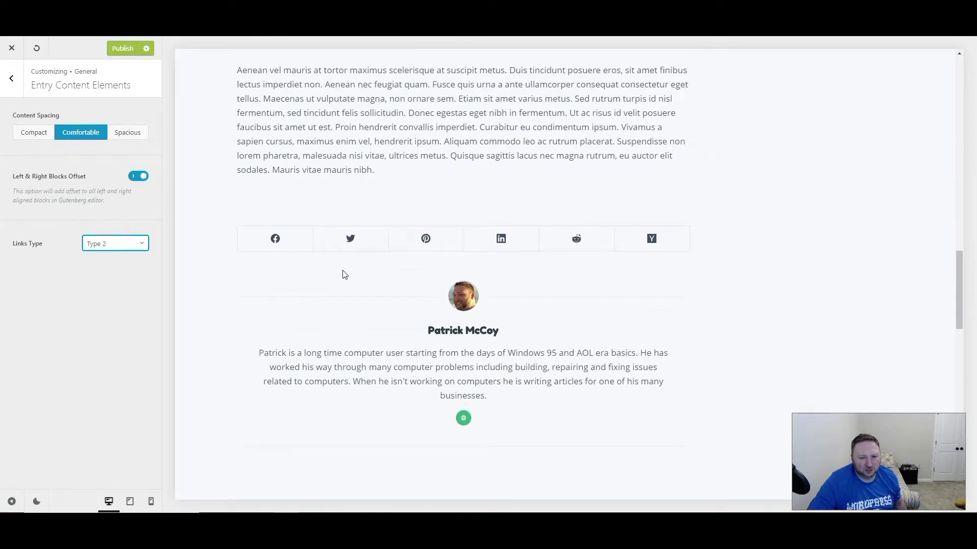
{"action": "scroll", "coordinate": [343, 275], "scroll_direction": "down", "scroll_amount": 5}
{"action": "scroll", "coordinate": [338, 277], "scroll_direction": "up", "scroll_amount": 7}
{"action": "scroll", "coordinate": [334, 277], "scroll_direction": "down", "scroll_amount": 11}
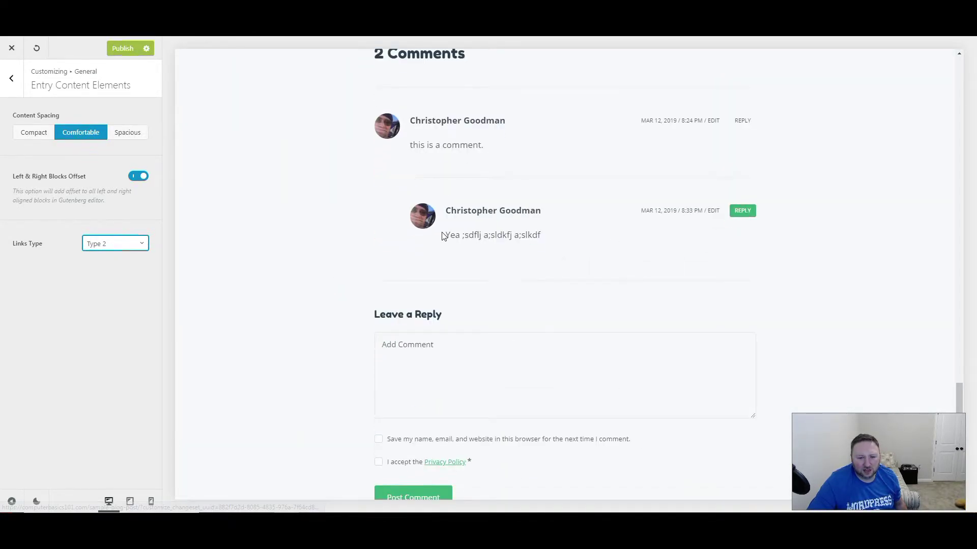
{"action": "scroll", "coordinate": [442, 234], "scroll_direction": "up", "scroll_amount": 8}
{"action": "scroll", "coordinate": [442, 234], "scroll_direction": "down", "scroll_amount": 10}
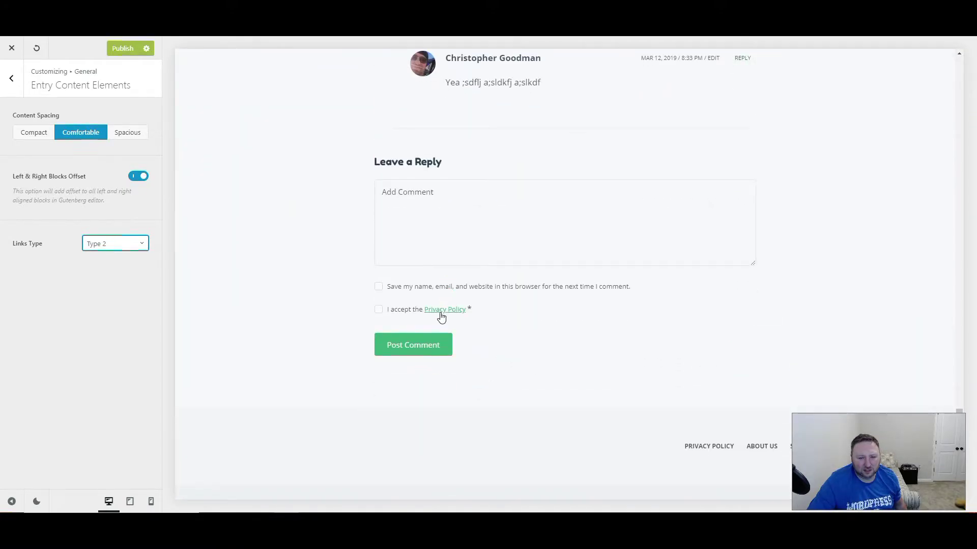
Set Links Type to Type 3 and check the links throughout Sample Blog Post.
{"action": "left_click", "coordinate": [112, 243]}
{"action": "left_click", "coordinate": [105, 301]}
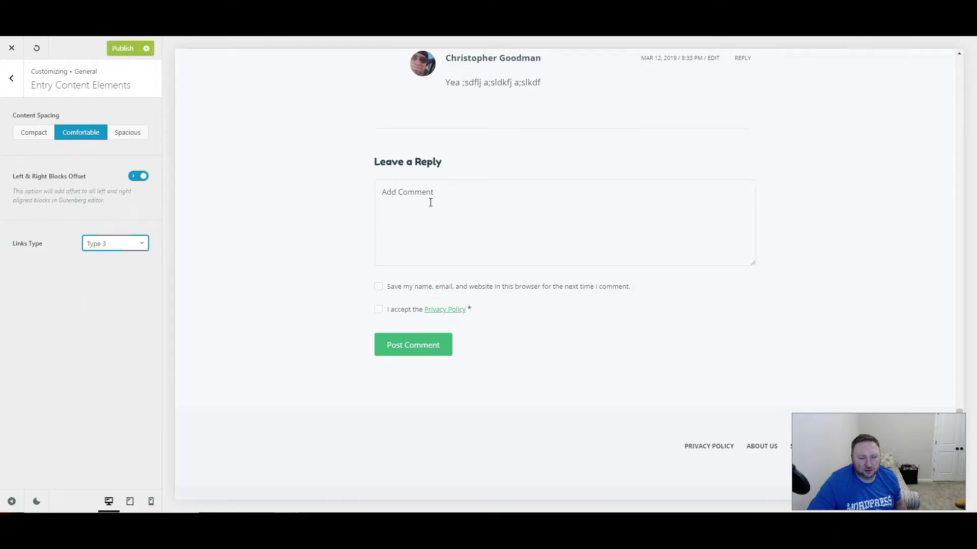
{"action": "scroll", "coordinate": [430, 206], "scroll_direction": "up", "scroll_amount": 15}
{"action": "scroll", "coordinate": [432, 219], "scroll_direction": "up", "scroll_amount": 20}
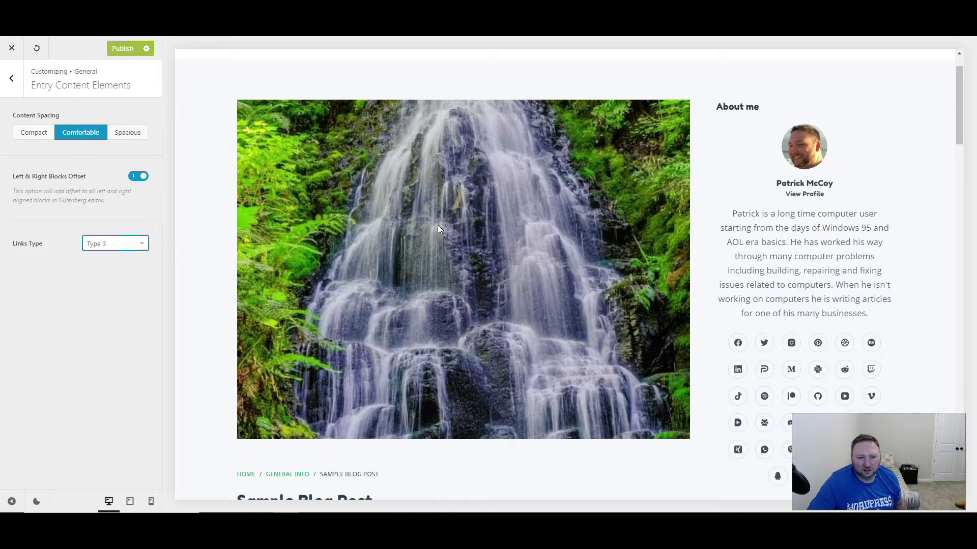
{"action": "scroll", "coordinate": [437, 225], "scroll_direction": "down", "scroll_amount": 5}
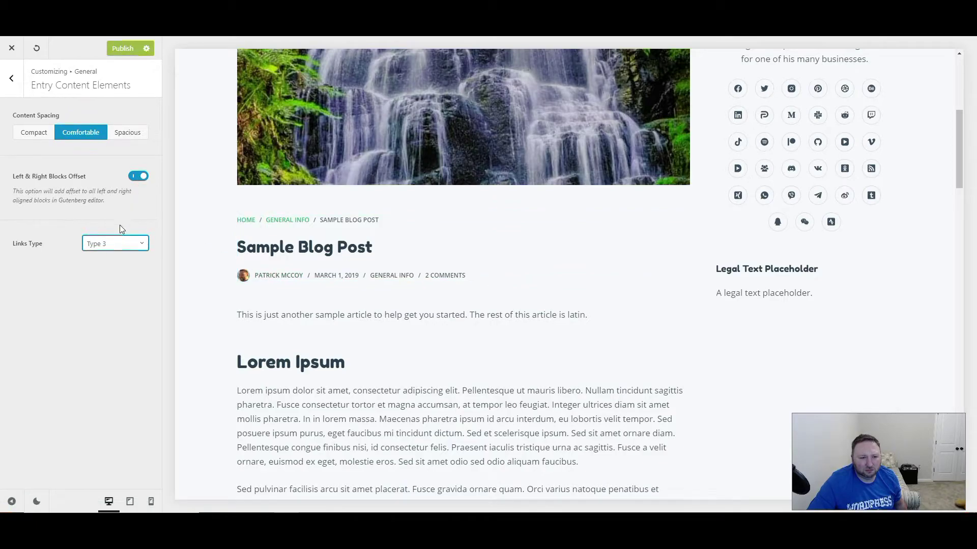
Try Links Type 4 and Type 5 for the entry content, and set Links Type back to Type 1.
{"action": "left_click", "coordinate": [133, 244]}
{"action": "left_click", "coordinate": [104, 323]}
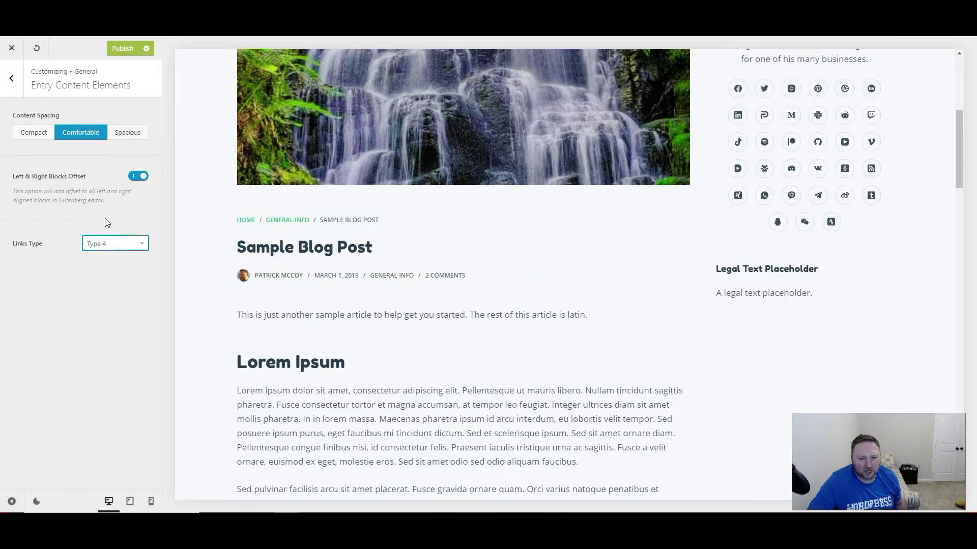
{"action": "left_click", "coordinate": [108, 245]}
{"action": "left_click", "coordinate": [107, 337]}
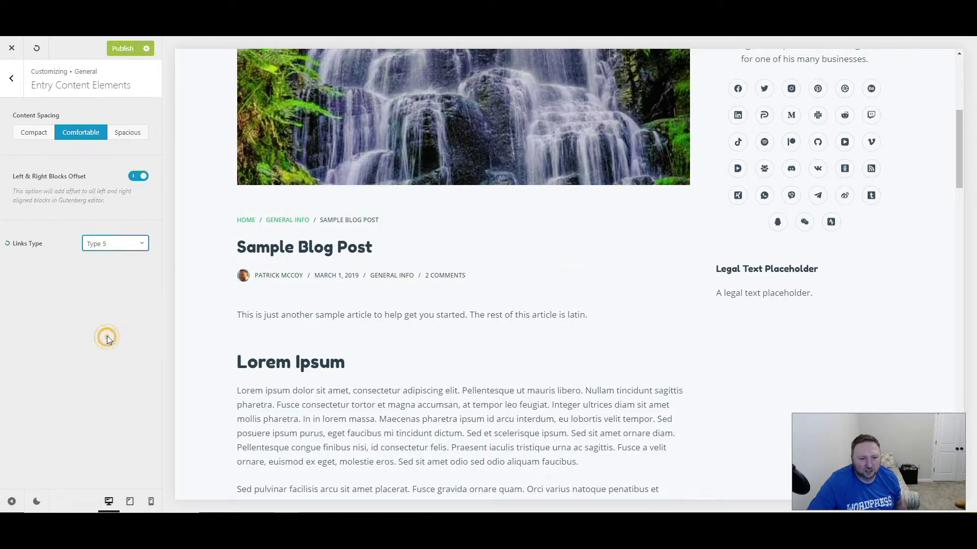
{"action": "left_click", "coordinate": [106, 246]}
{"action": "left_click", "coordinate": [114, 265]}
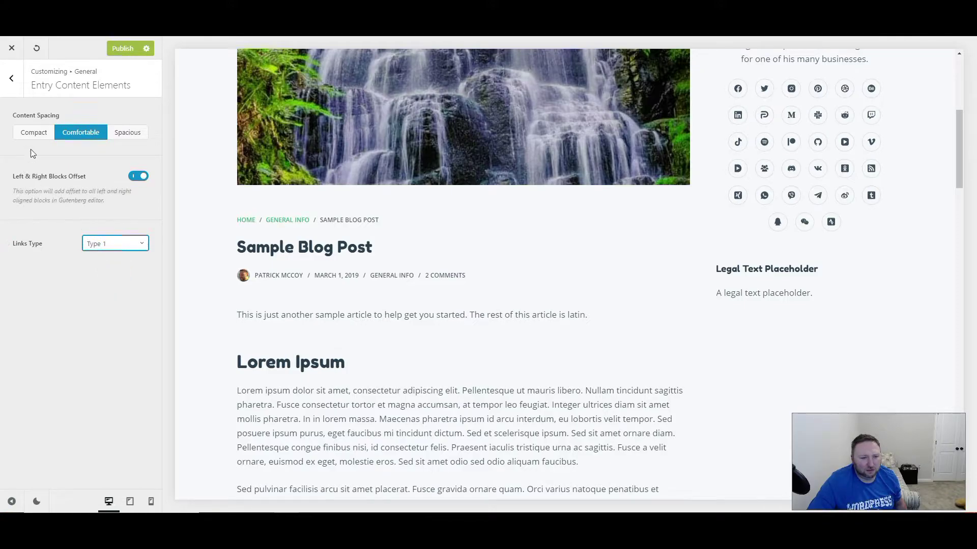
Look over the Form Elements options, including the Modern style, and return to the General options.
{"action": "left_click", "coordinate": [9, 86]}
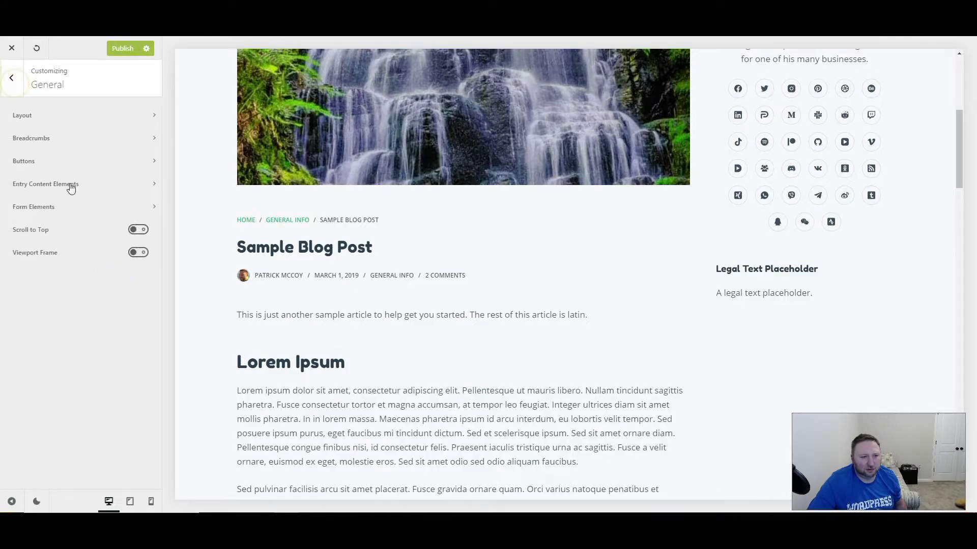
{"action": "left_click", "coordinate": [51, 216]}
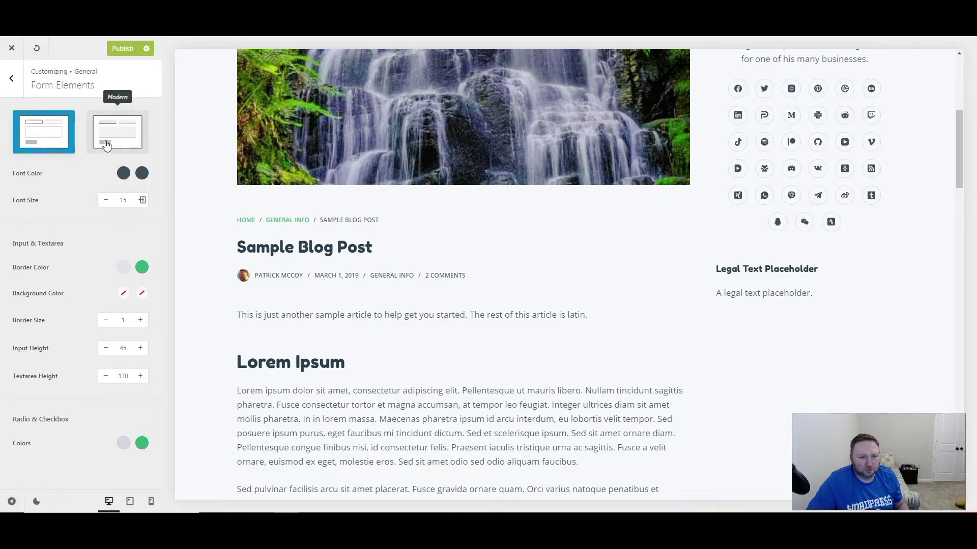
{"action": "left_click", "coordinate": [18, 86]}
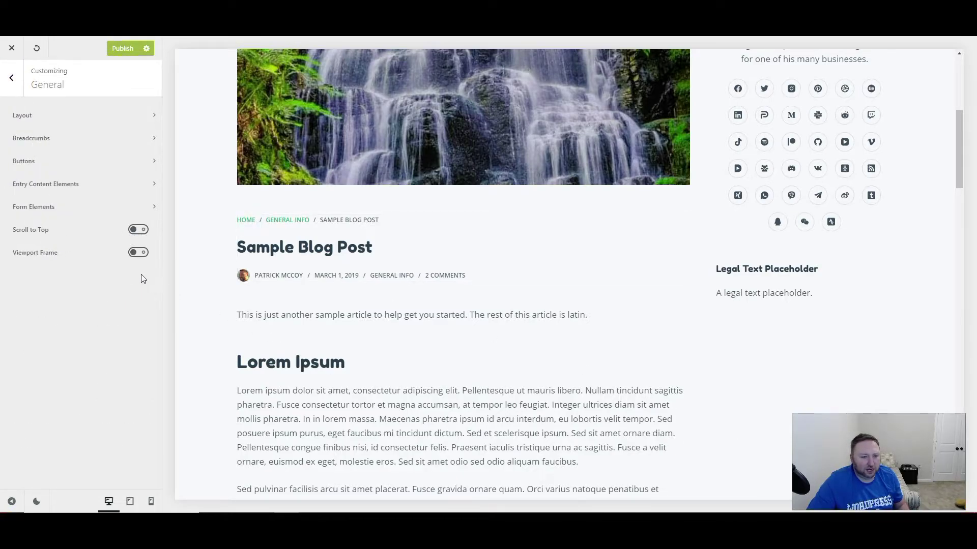
Turn on Viewport Frame and check how the frame looks along the length of Sample Blog Post.
{"action": "left_click", "coordinate": [139, 253]}
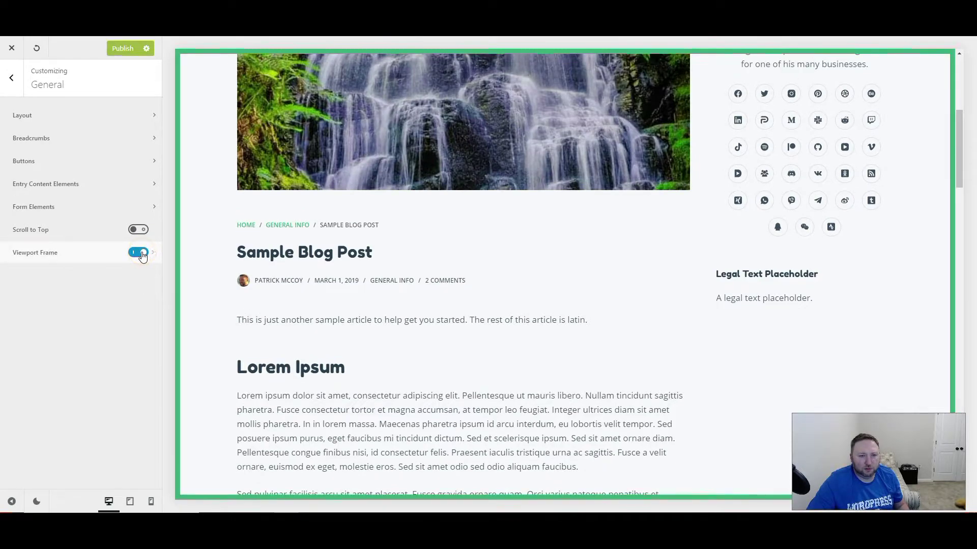
{"action": "scroll", "coordinate": [334, 301], "scroll_direction": "down", "scroll_amount": 4}
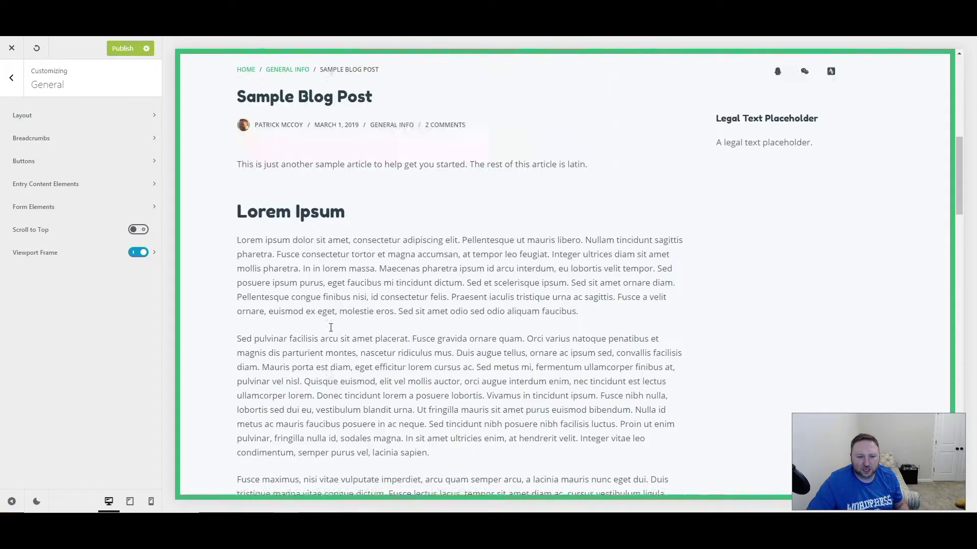
{"action": "scroll", "coordinate": [329, 321], "scroll_direction": "up", "scroll_amount": 10}
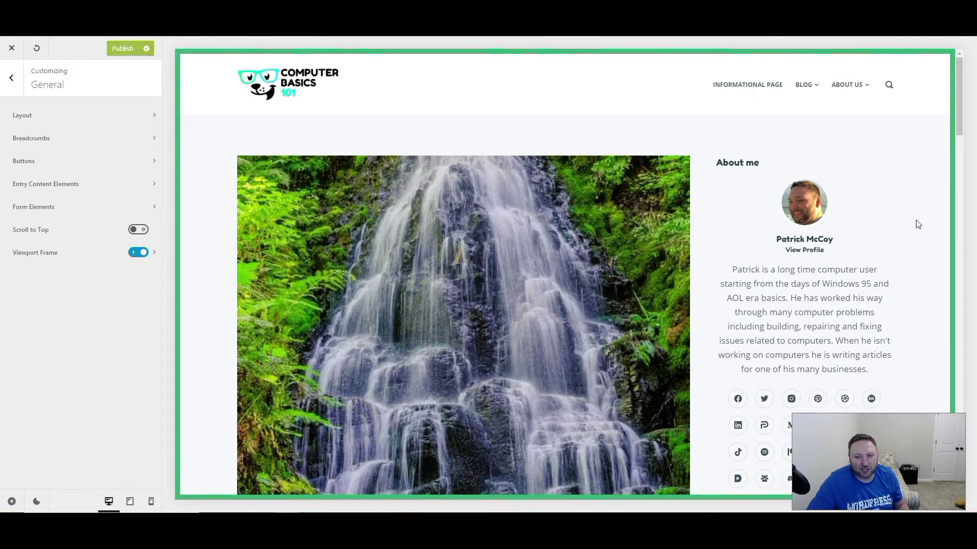
{"action": "scroll", "coordinate": [623, 219], "scroll_direction": "down", "scroll_amount": 20}
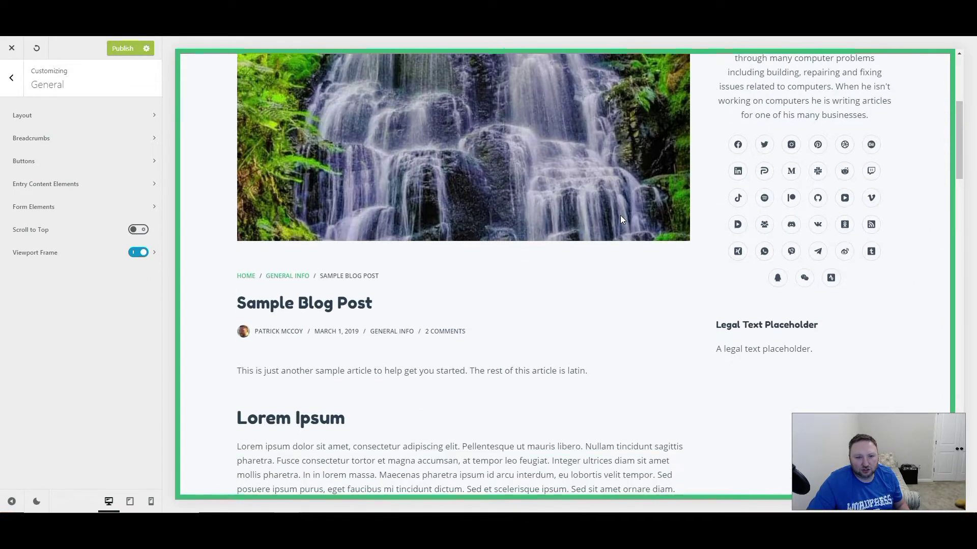
{"action": "scroll", "coordinate": [622, 218], "scroll_direction": "up", "scroll_amount": 10}
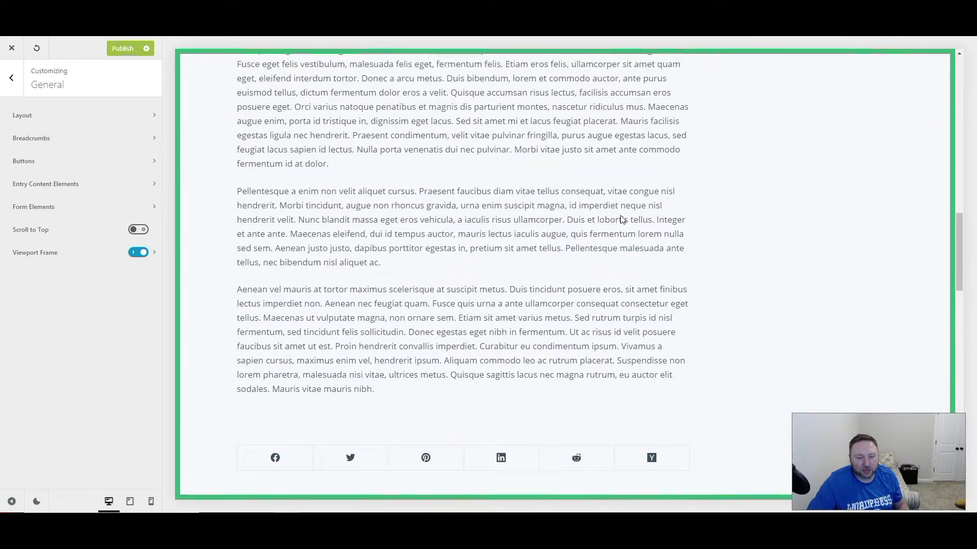
Switch Viewport Frame off and on again, and view its Frame Size and Frame Color options.
{"action": "left_click", "coordinate": [137, 254]}
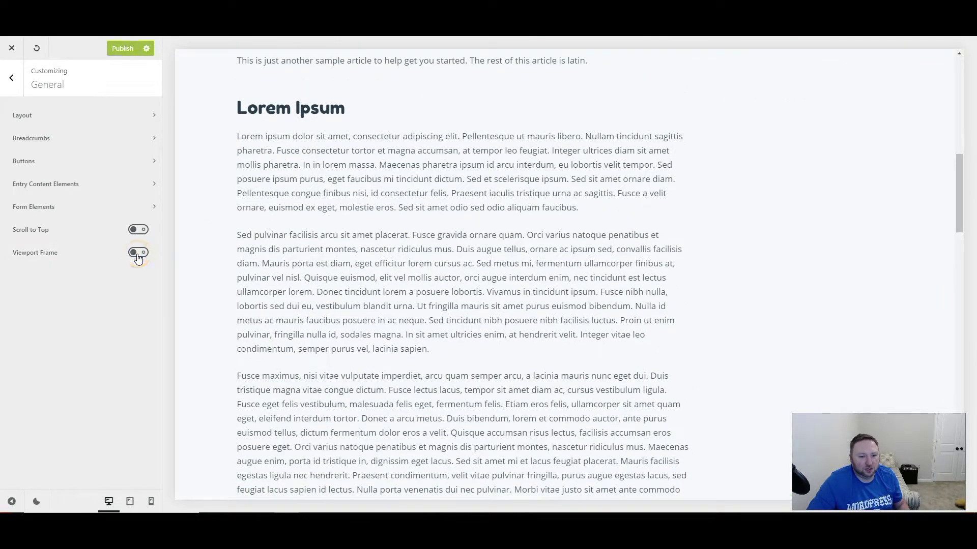
{"action": "left_click", "coordinate": [140, 254]}
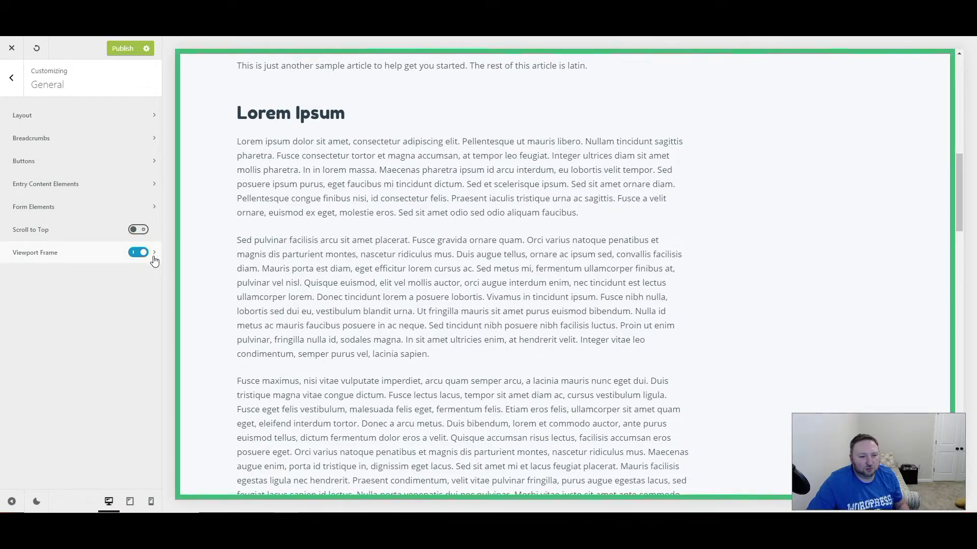
{"action": "left_click", "coordinate": [156, 253]}
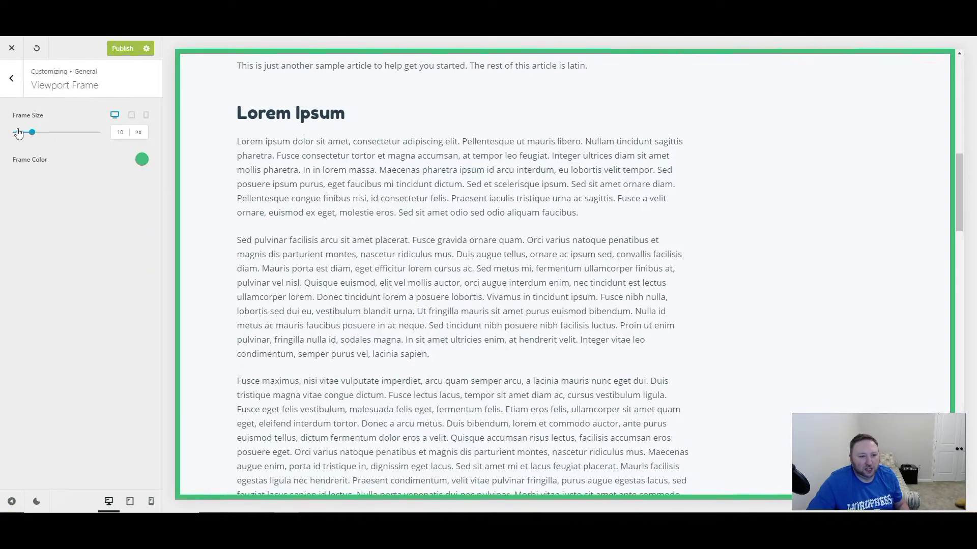
{"action": "left_click", "coordinate": [11, 79]}
{"action": "left_click", "coordinate": [13, 84]}
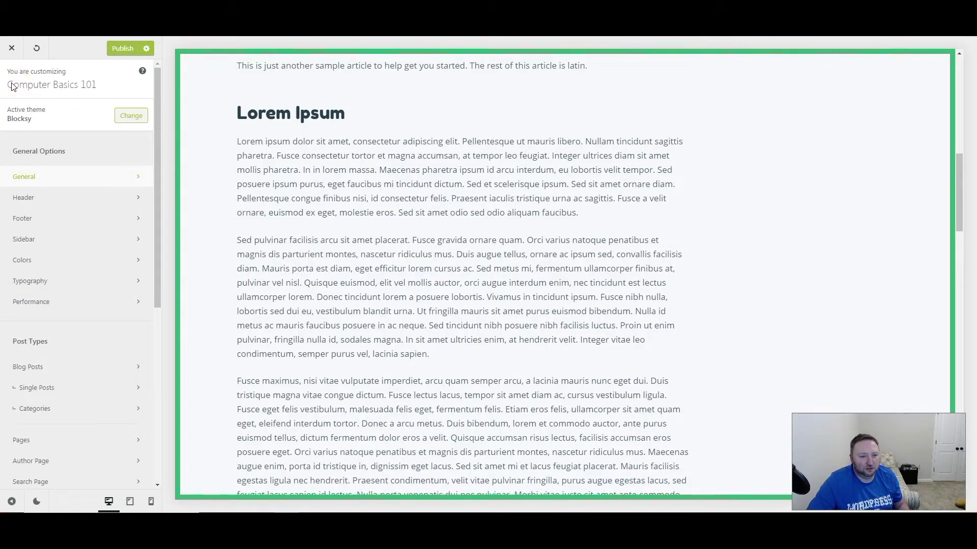
Turn off Viewport Frame in the General options and return to the main Customizer list.
{"action": "left_click", "coordinate": [51, 179]}
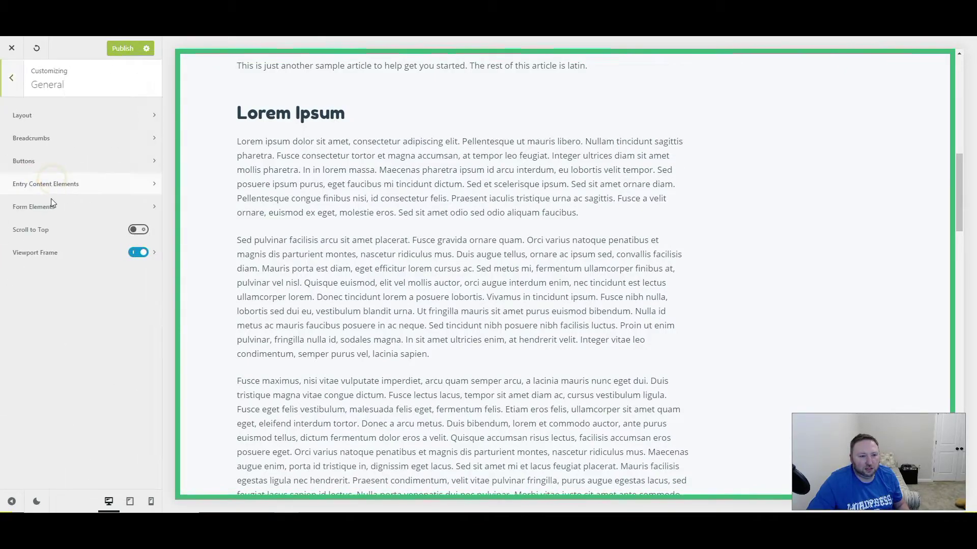
{"action": "left_click", "coordinate": [142, 254]}
{"action": "left_click", "coordinate": [11, 77]}
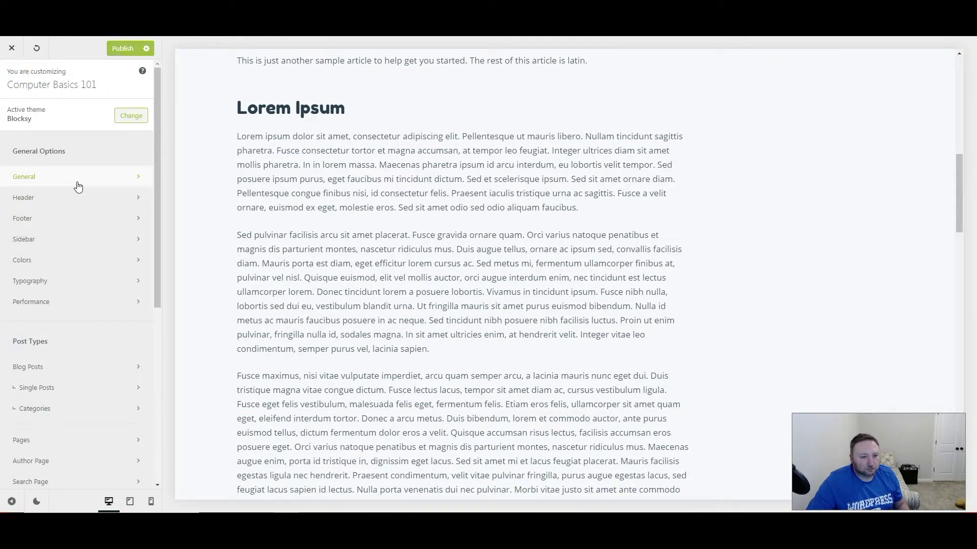
Open the Global Header builder and bring the site's header into view in the page preview.
{"action": "left_click", "coordinate": [74, 206]}
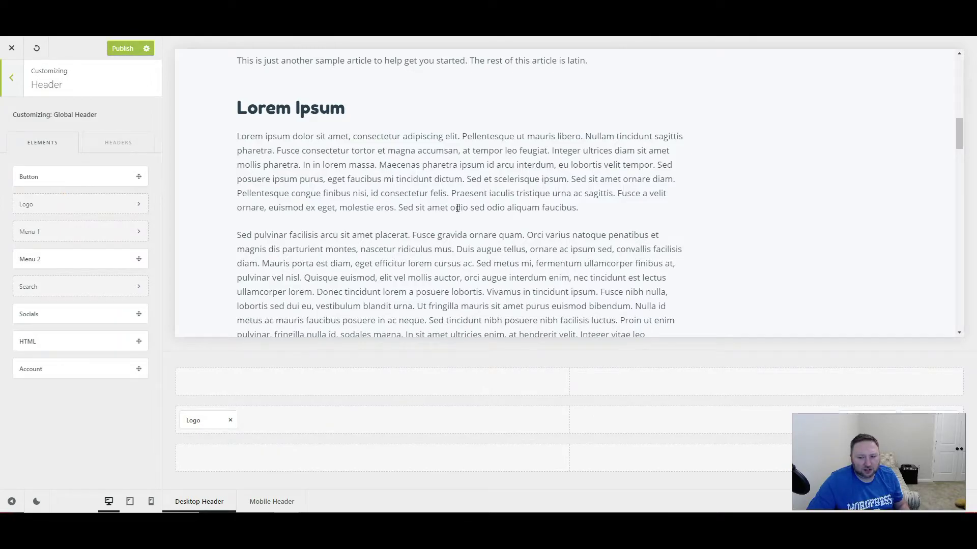
{"action": "scroll", "coordinate": [383, 198], "scroll_direction": "down", "scroll_amount": 1}
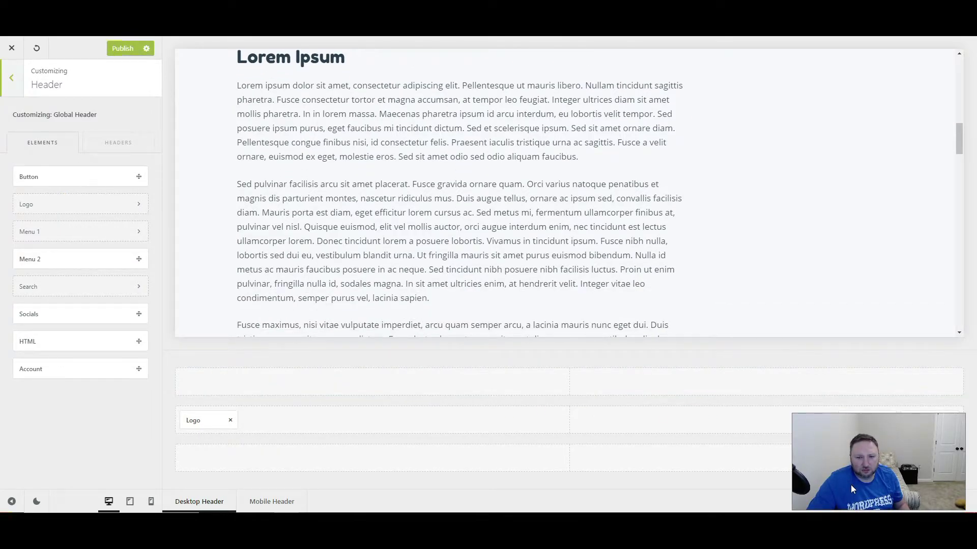
{"action": "left_click_drag", "start_coordinate": [890, 467], "coordinate": [884, 100]}
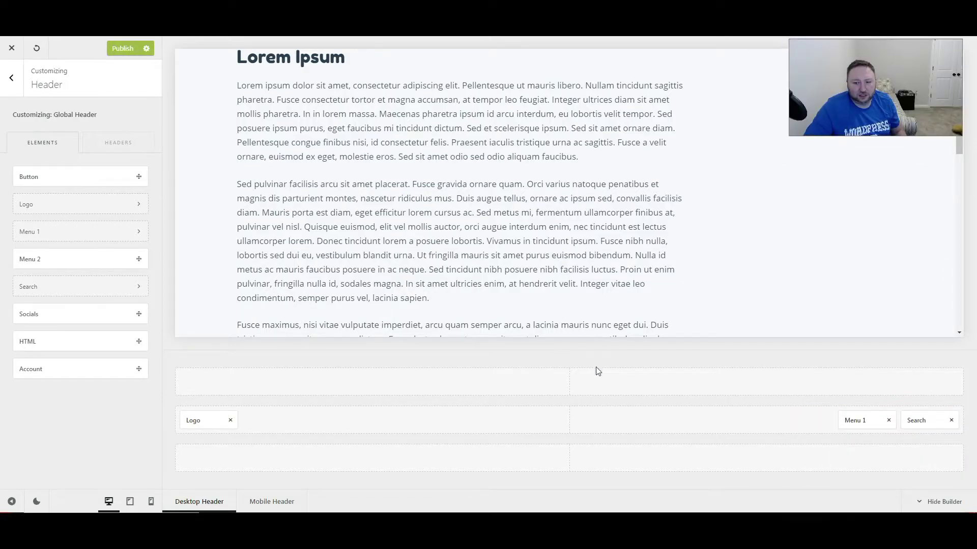
{"action": "scroll", "coordinate": [433, 327], "scroll_direction": "up", "scroll_amount": 9}
{"action": "scroll", "coordinate": [433, 322], "scroll_direction": "up", "scroll_amount": 1}
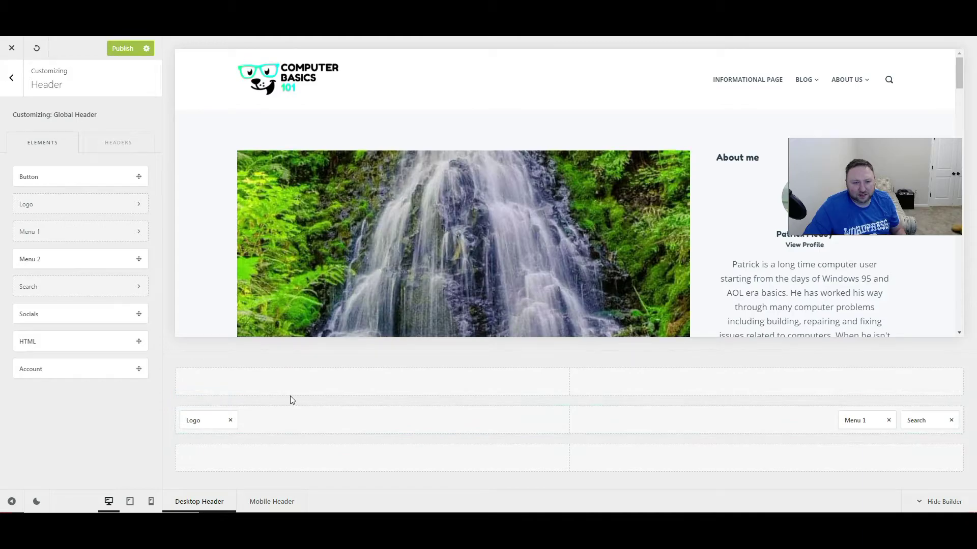
Move the Logo to the centre of the header's top row and Menu 1 to the centre of the main row.
{"action": "left_click_drag", "start_coordinate": [213, 423], "coordinate": [209, 383]}
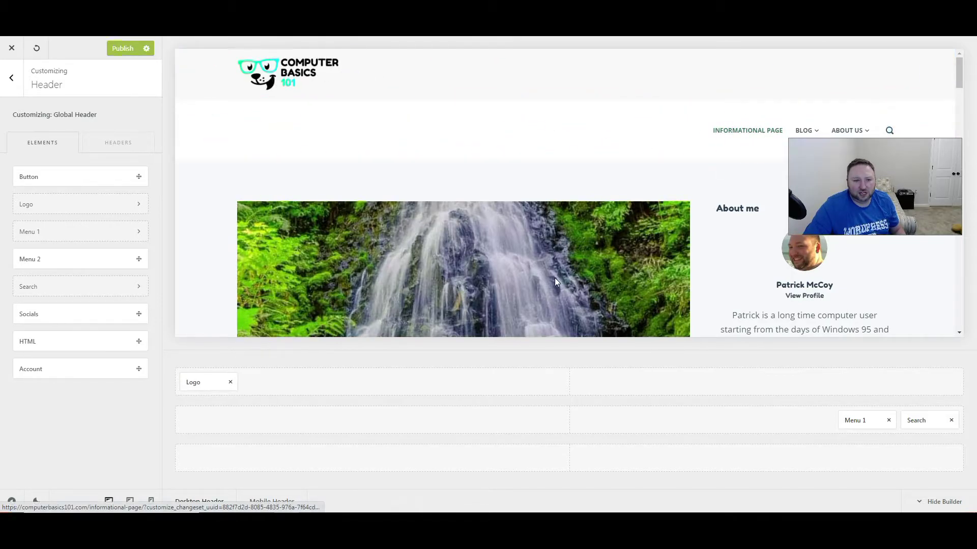
{"action": "left_click_drag", "start_coordinate": [199, 381], "coordinate": [572, 382]}
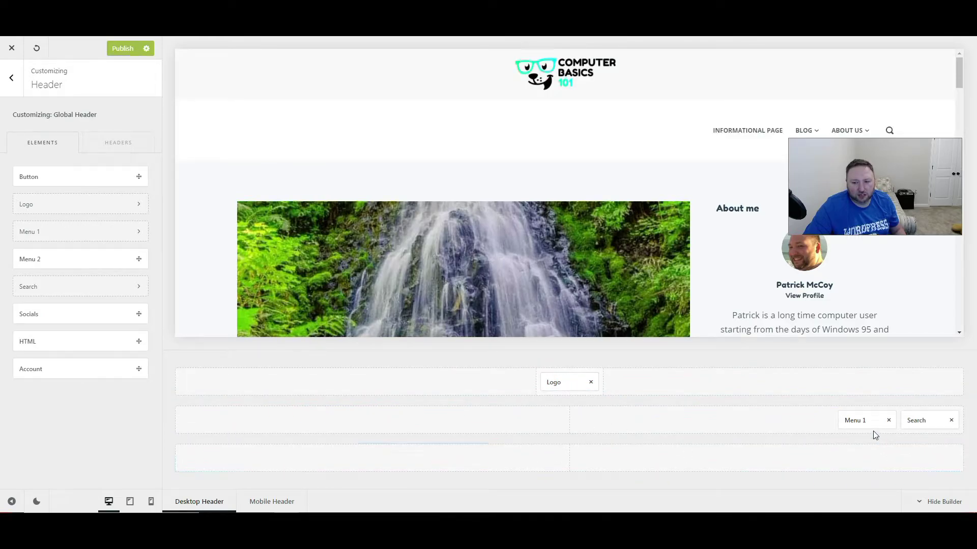
{"action": "left_click_drag", "start_coordinate": [864, 421], "coordinate": [580, 418]}
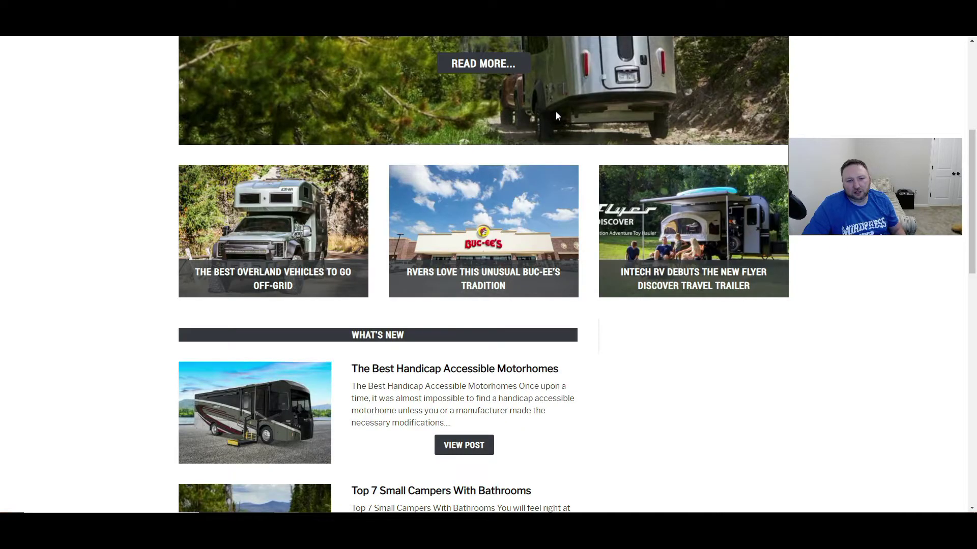
Switch to the Camper Report website and measure the height of its logo and menu header with Page Ruler Redux.
{"action": "scroll", "coordinate": [472, 193], "scroll_direction": "up", "scroll_amount": 5}
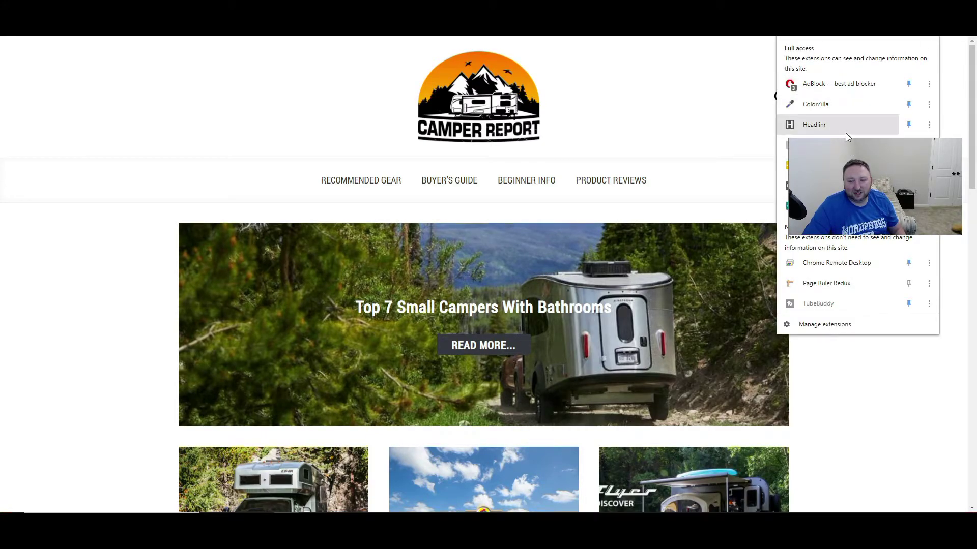
{"action": "left_click", "coordinate": [817, 286]}
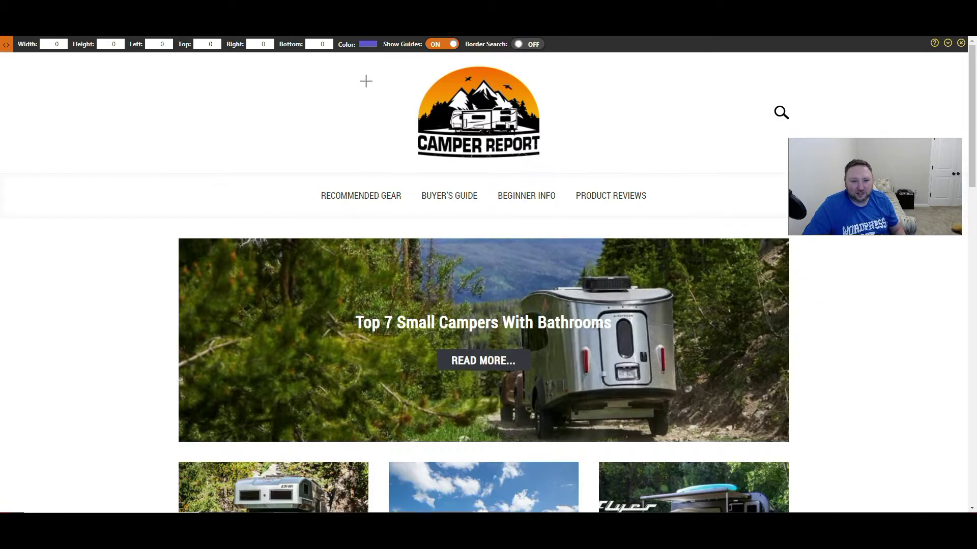
{"action": "left_click_drag", "start_coordinate": [347, 53], "coordinate": [395, 215]}
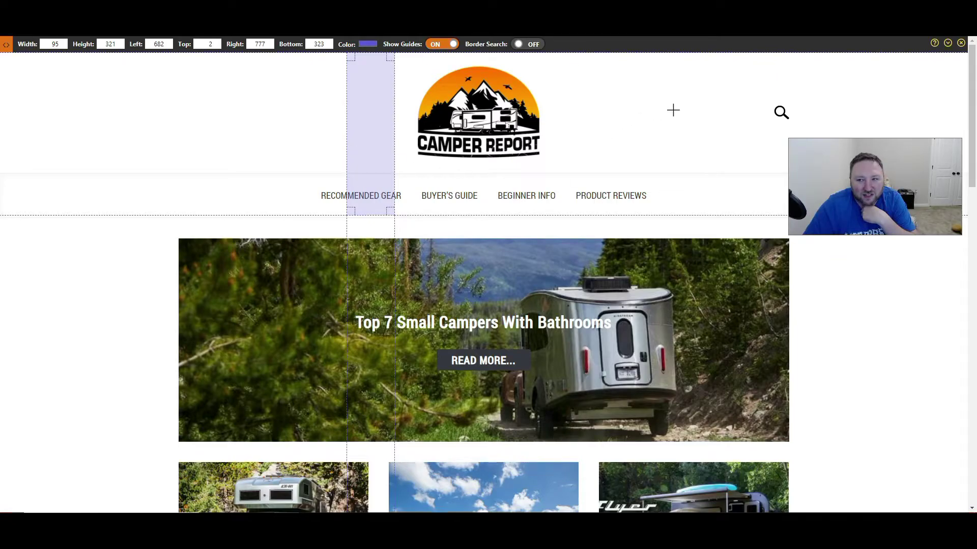
{"action": "left_click", "coordinate": [960, 43]}
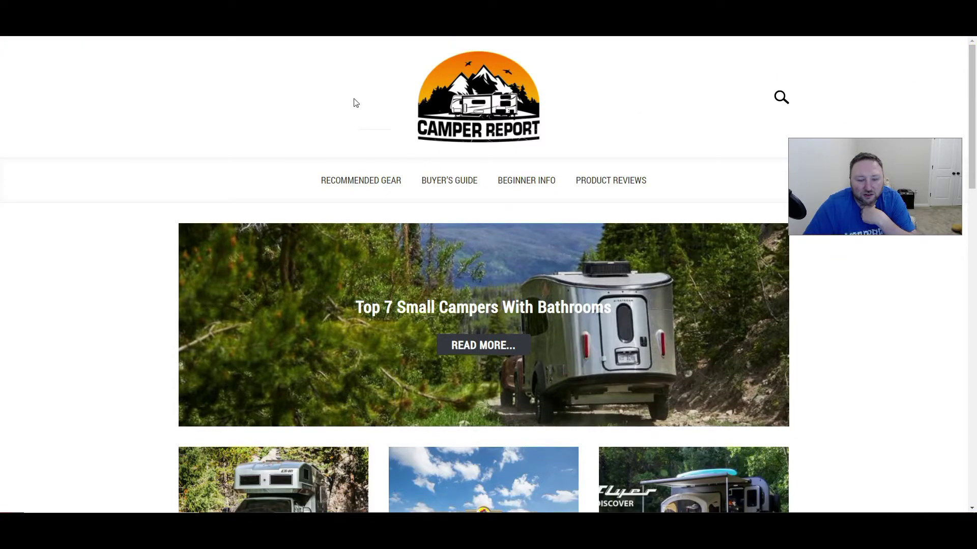
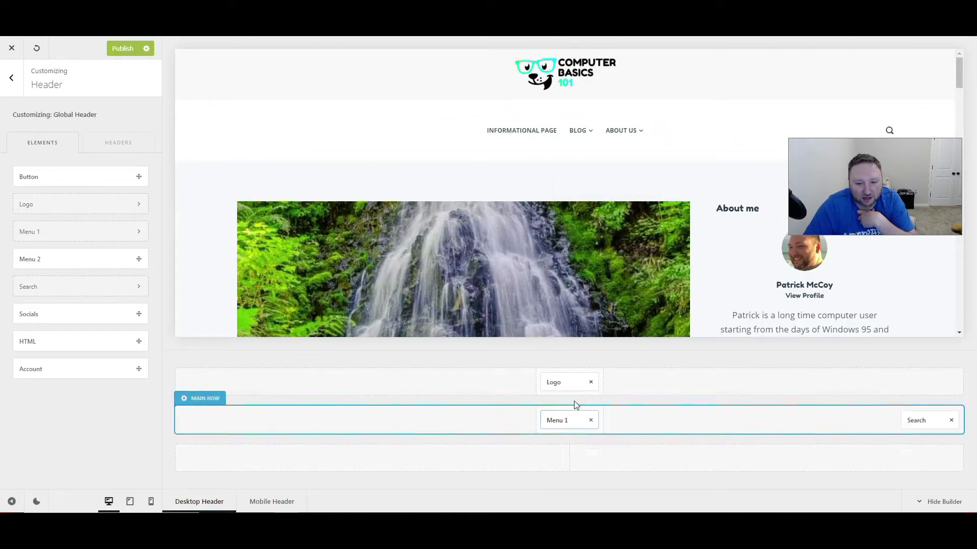
Back in the Customizer, move the Logo to the left end of the main row, and open and close the header's search overlay.
{"action": "left_click_drag", "start_coordinate": [568, 382], "coordinate": [239, 425]}
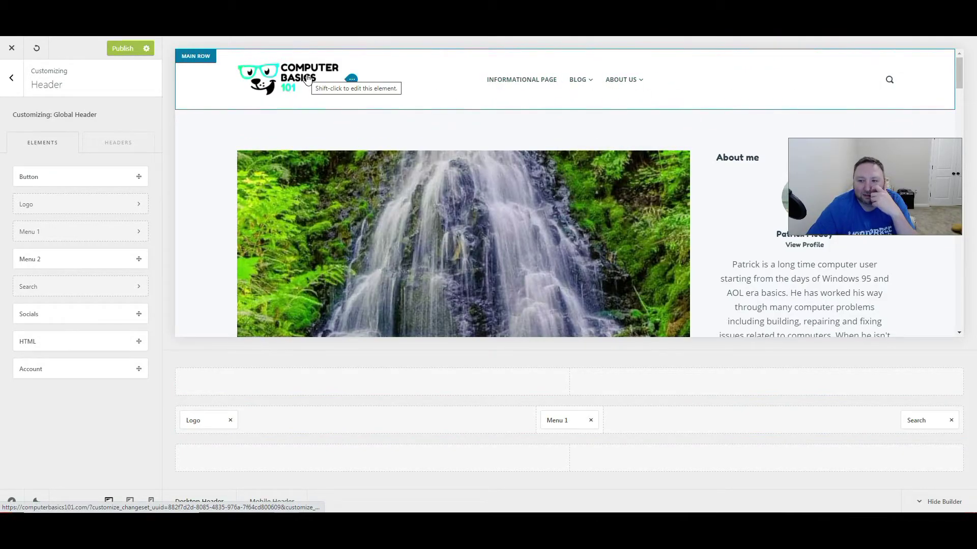
{"action": "left_click", "coordinate": [888, 80]}
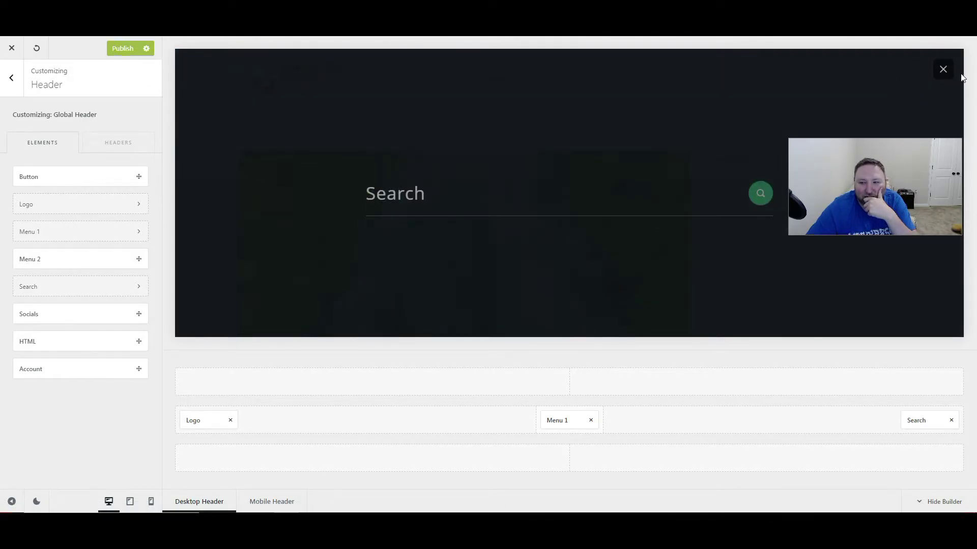
{"action": "left_click", "coordinate": [940, 69]}
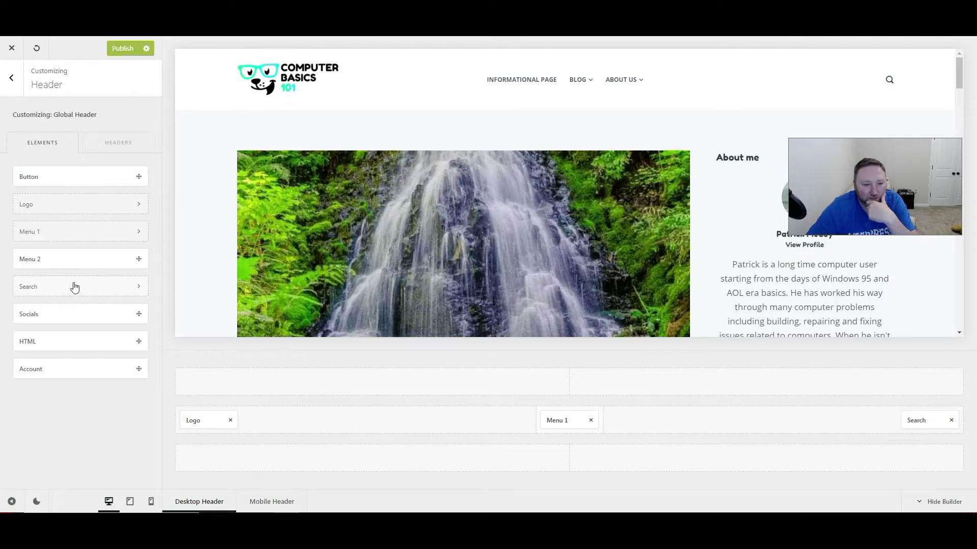
Add the Button element to the centre of the header's top row and look over its General settings.
{"action": "left_click", "coordinate": [56, 179]}
{"action": "left_click_drag", "start_coordinate": [56, 179], "coordinate": [570, 382]}
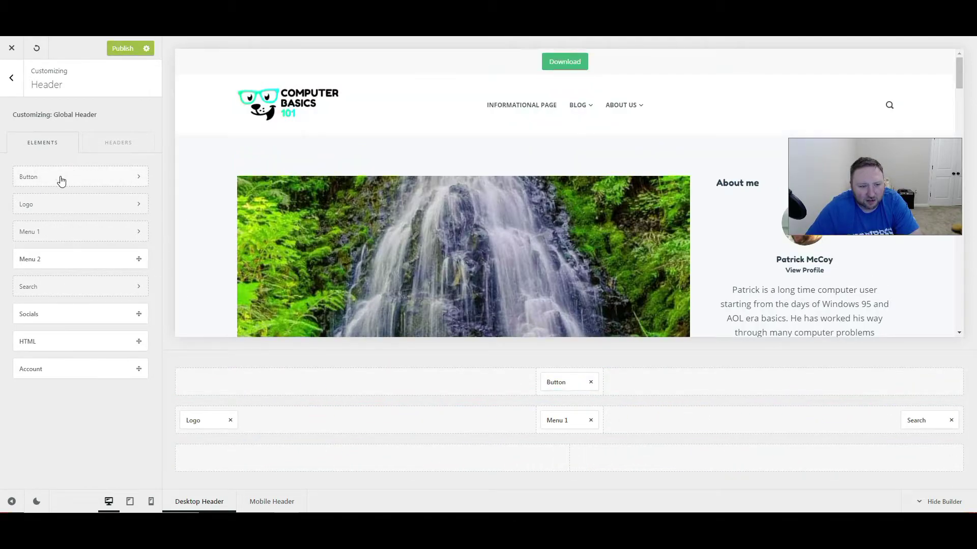
{"action": "left_click", "coordinate": [45, 177]}
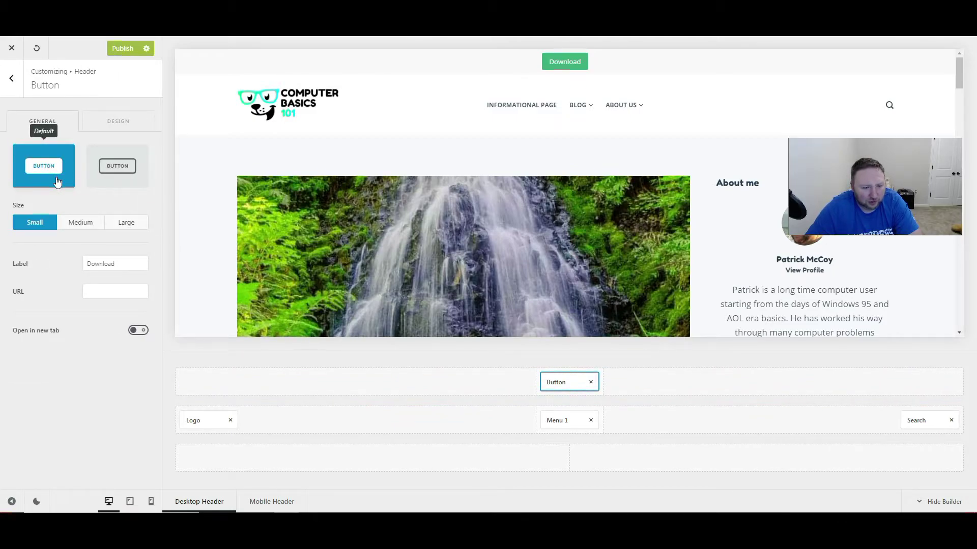
{"action": "left_click", "coordinate": [13, 81]}
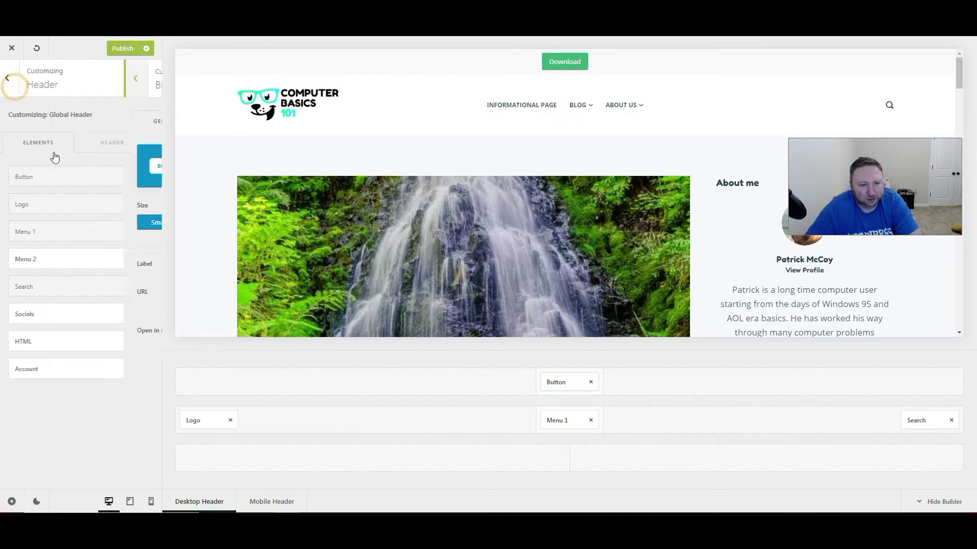
Remove the Button from the header's top row, then try the Account element at that row's right end and remove it again.
{"action": "left_click", "coordinate": [591, 383]}
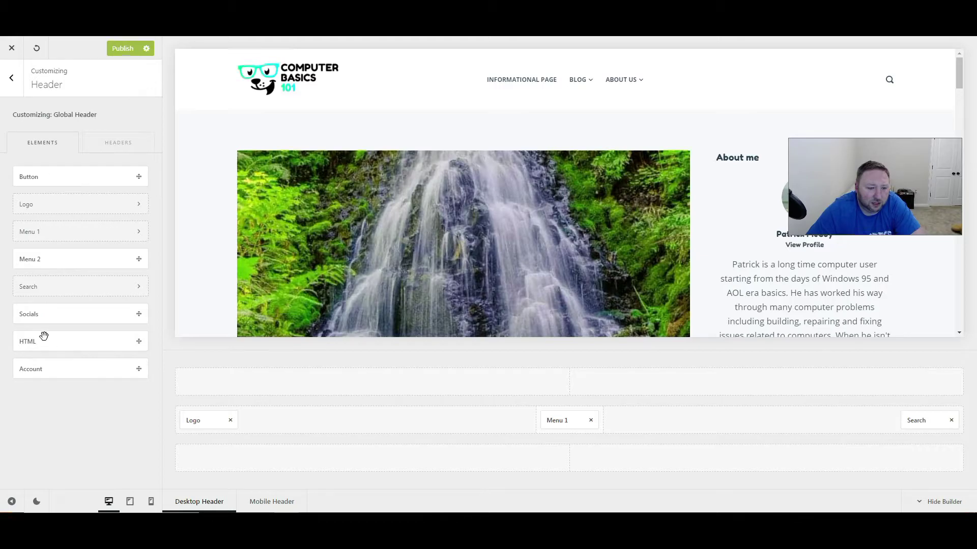
{"action": "left_click_drag", "start_coordinate": [51, 374], "coordinate": [917, 386]}
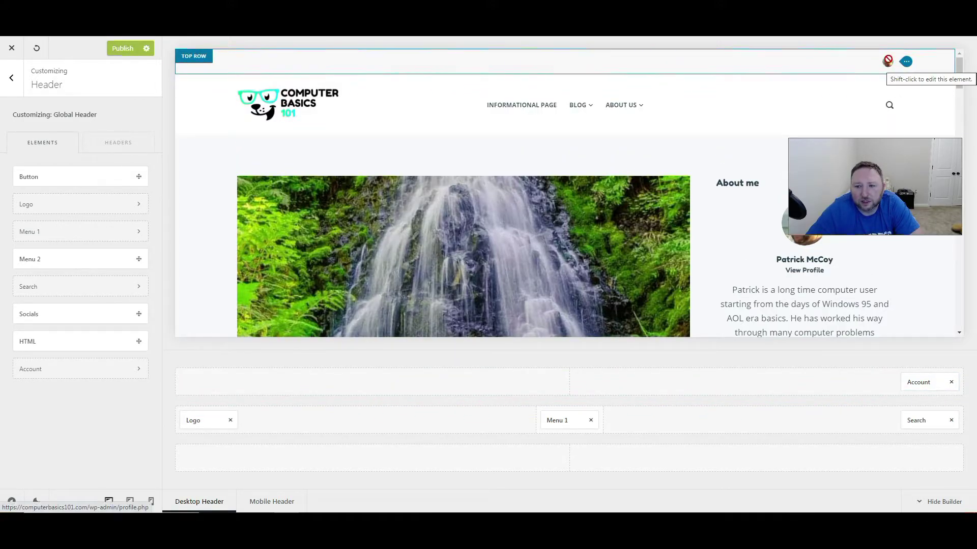
{"action": "left_click", "coordinate": [953, 383]}
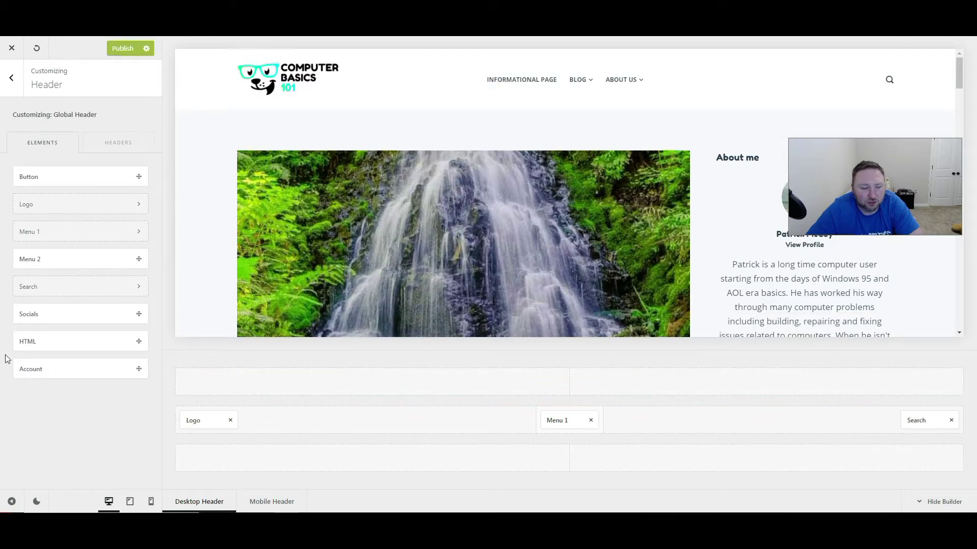
Open the Global Header settings and try Transparent Functionality, switching it on and off again.
{"action": "left_click", "coordinate": [107, 141]}
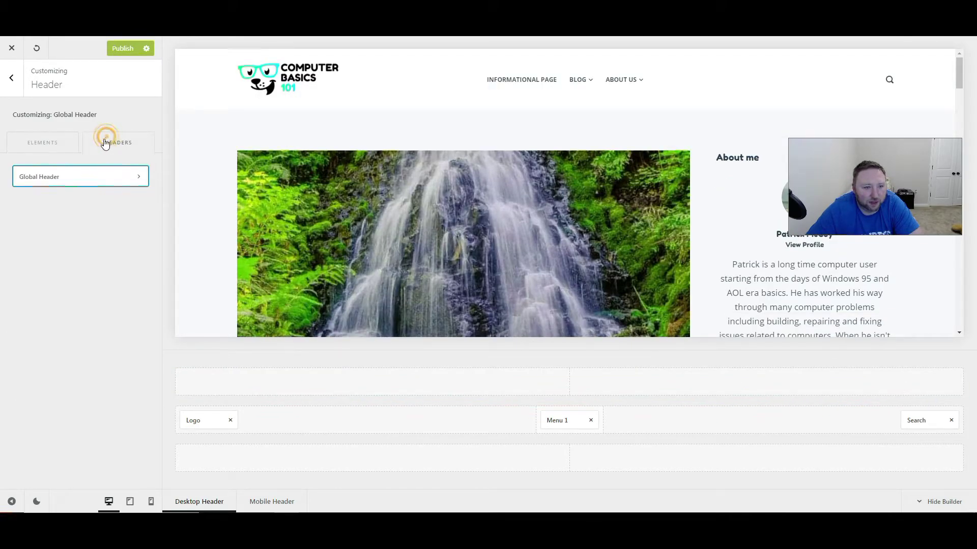
{"action": "left_click", "coordinate": [43, 145]}
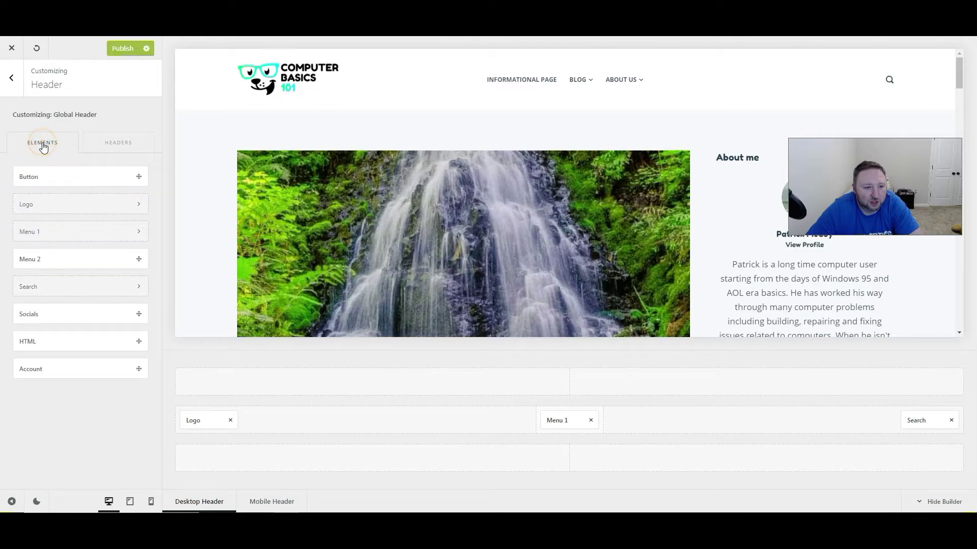
{"action": "left_click", "coordinate": [122, 145]}
{"action": "left_click", "coordinate": [65, 173]}
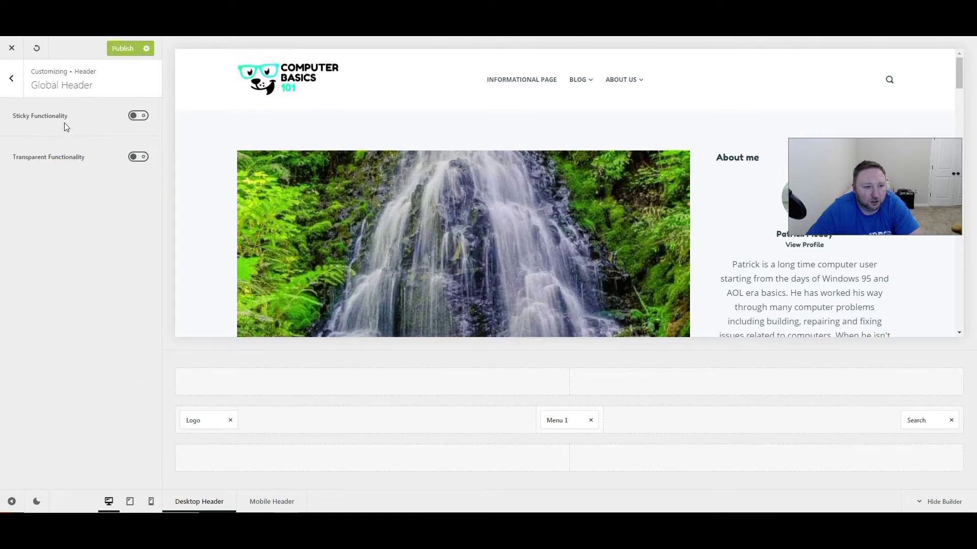
{"action": "left_click", "coordinate": [137, 158]}
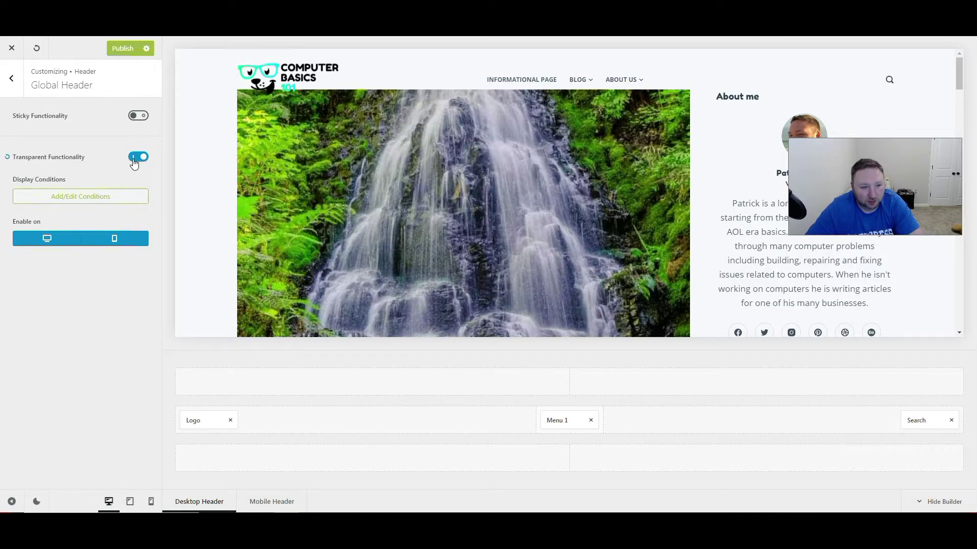
{"action": "left_click", "coordinate": [135, 158]}
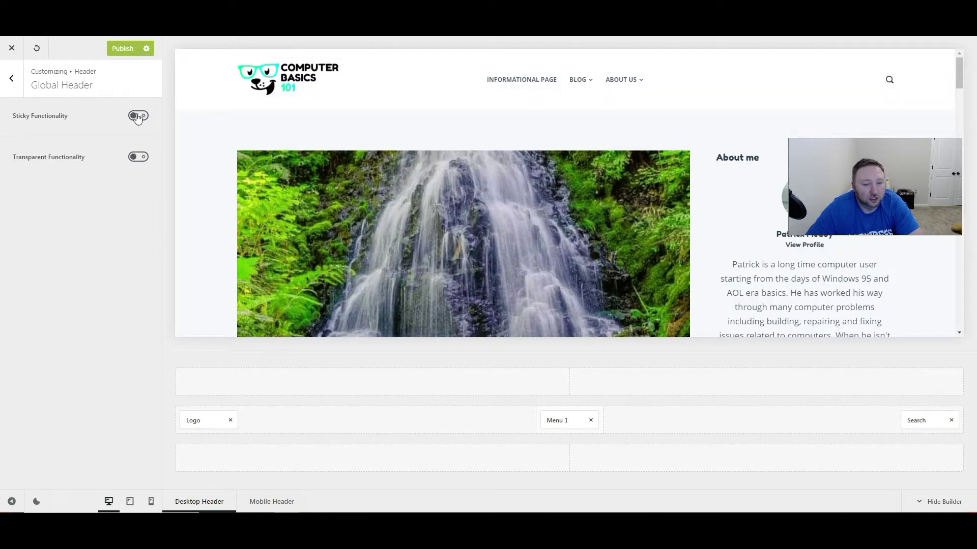
Enable Sticky Functionality for only the top row, with the Logo moved to that row's left end, and check the scrolling preview.
{"action": "left_click", "coordinate": [137, 116]}
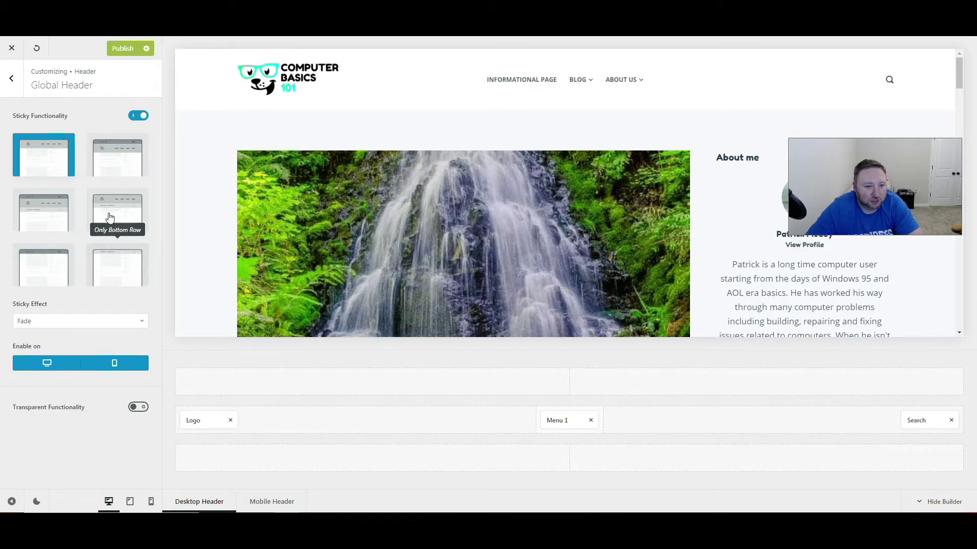
{"action": "left_click_drag", "start_coordinate": [203, 424], "coordinate": [203, 380]}
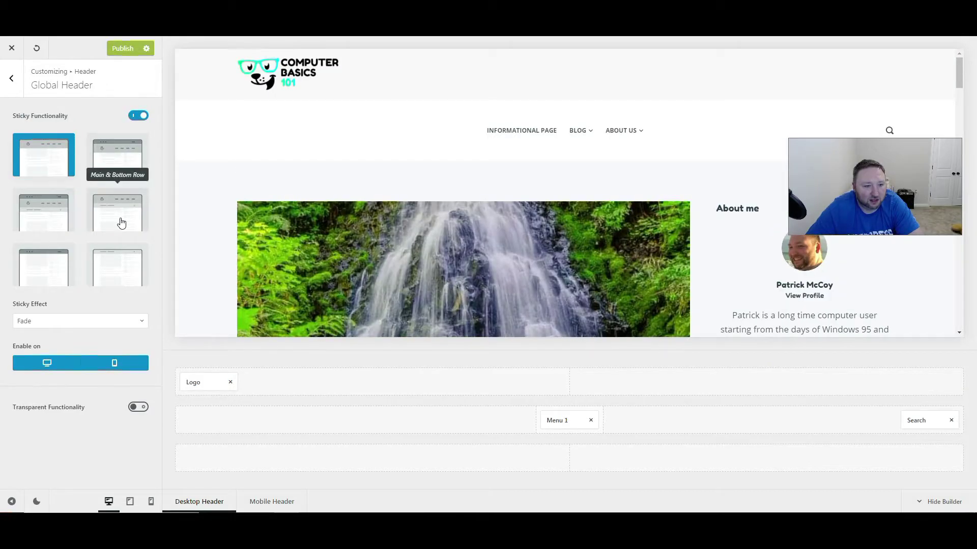
{"action": "left_click", "coordinate": [46, 267]}
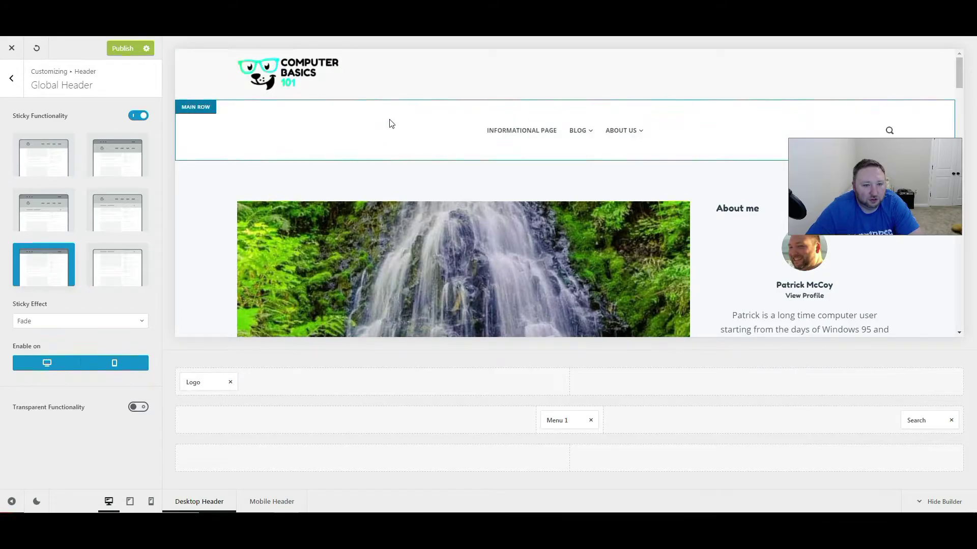
{"action": "scroll", "coordinate": [389, 122], "scroll_direction": "down", "scroll_amount": 5}
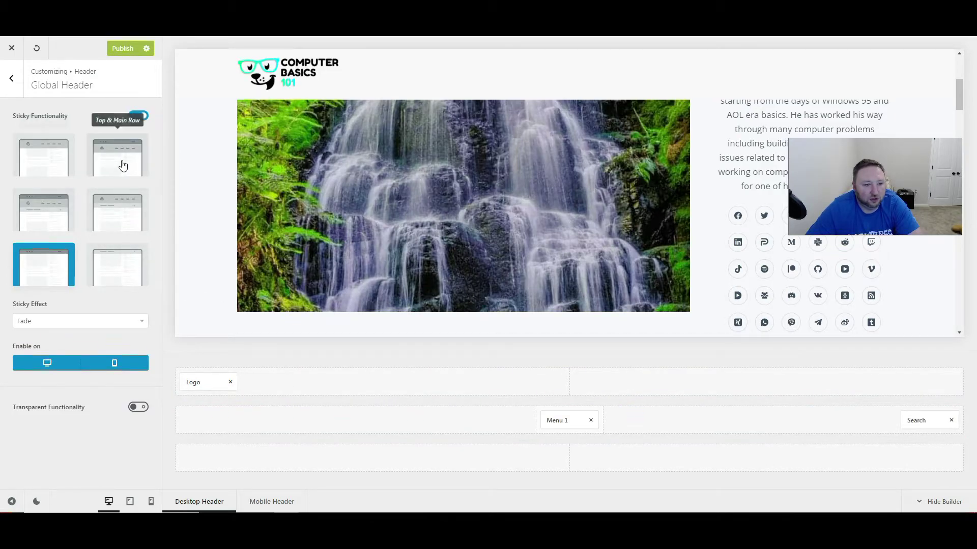
Make only the header's main row sticky and check how it behaves while scrolling the preview.
{"action": "left_click", "coordinate": [42, 161]}
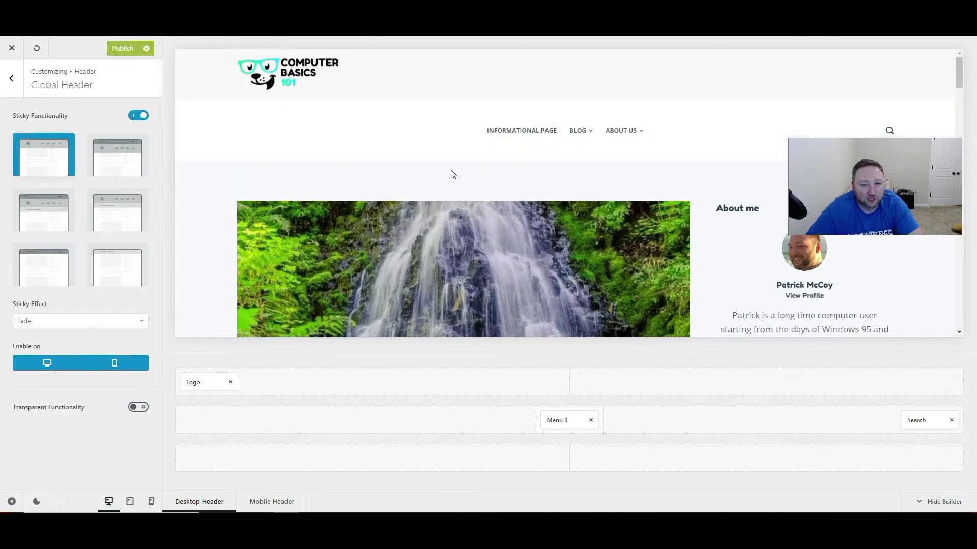
{"action": "scroll", "coordinate": [452, 173], "scroll_direction": "down", "scroll_amount": 5}
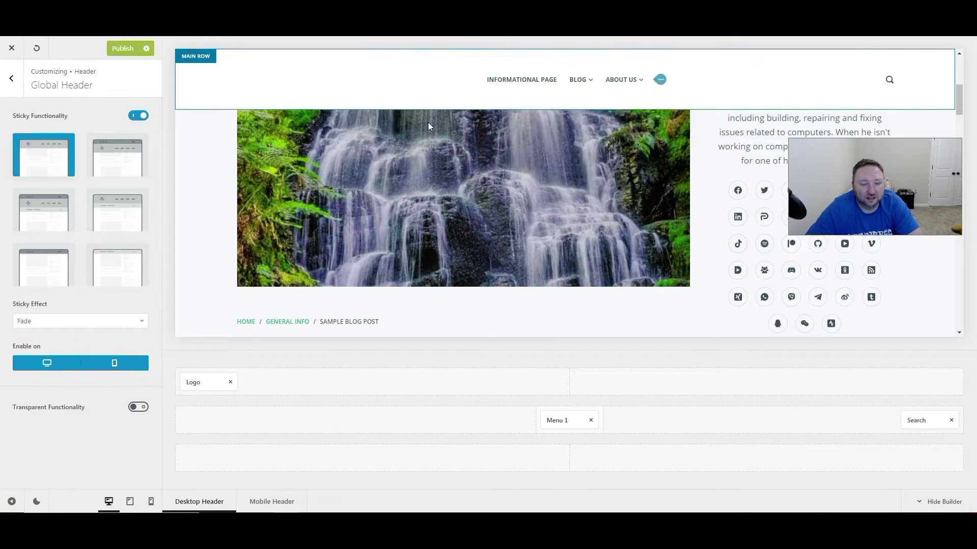
{"action": "scroll", "coordinate": [382, 232], "scroll_direction": "up", "scroll_amount": 5}
Move the Logo back to the left end of the main row and turn off Sticky Functionality, leaving the Global Header settings.
{"action": "left_click_drag", "start_coordinate": [205, 385], "coordinate": [208, 418]}
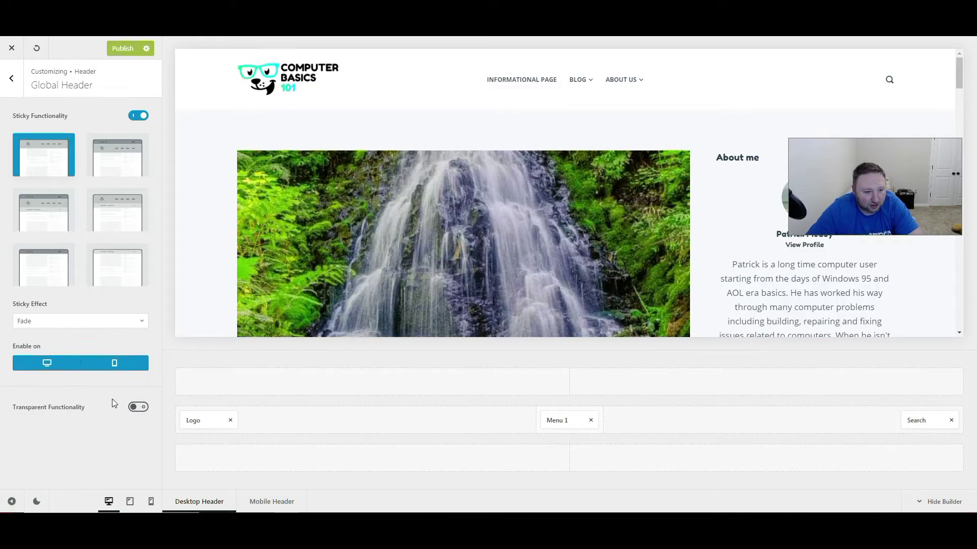
{"action": "left_click", "coordinate": [137, 116]}
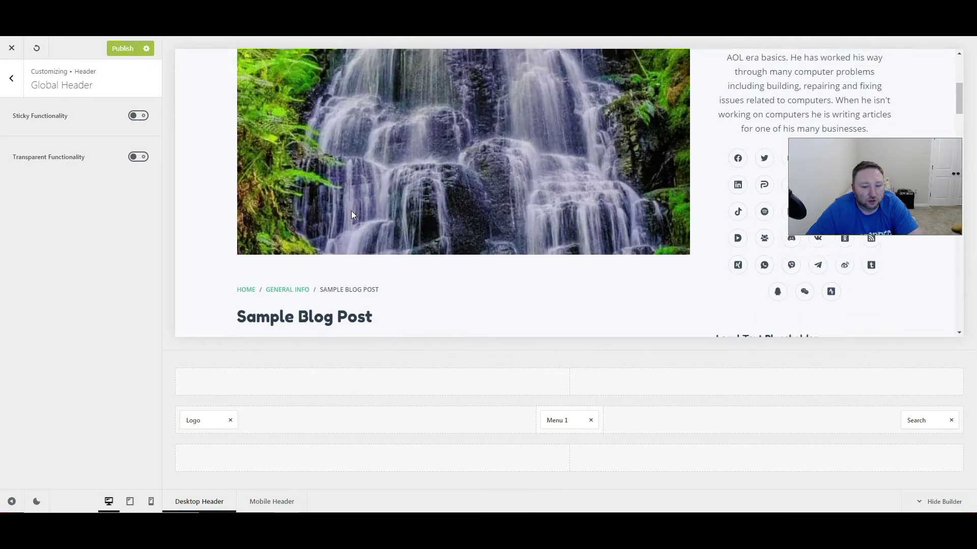
{"action": "left_click", "coordinate": [15, 88]}
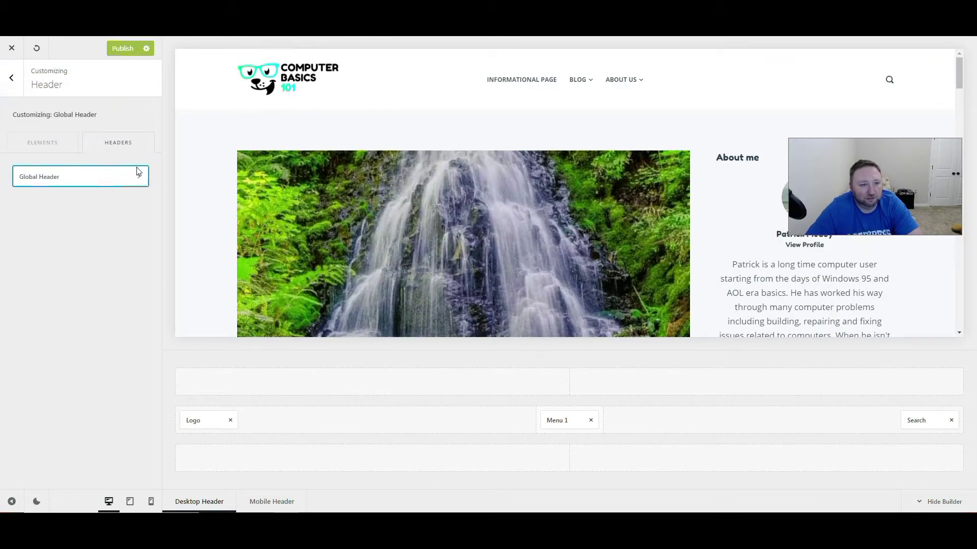
Open the Customizer's Footer builder and look for the footer at the end of the page preview.
{"action": "left_click", "coordinate": [11, 78]}
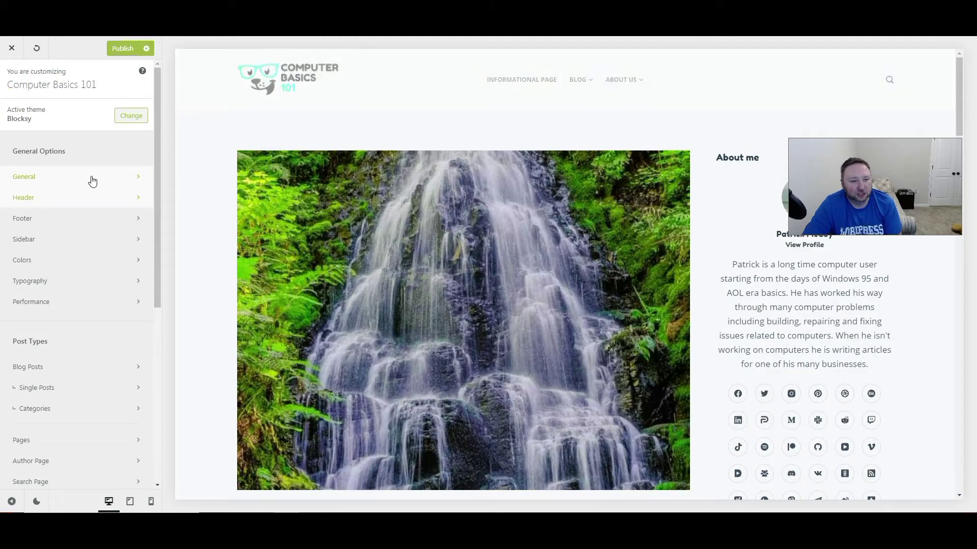
{"action": "left_click", "coordinate": [60, 219]}
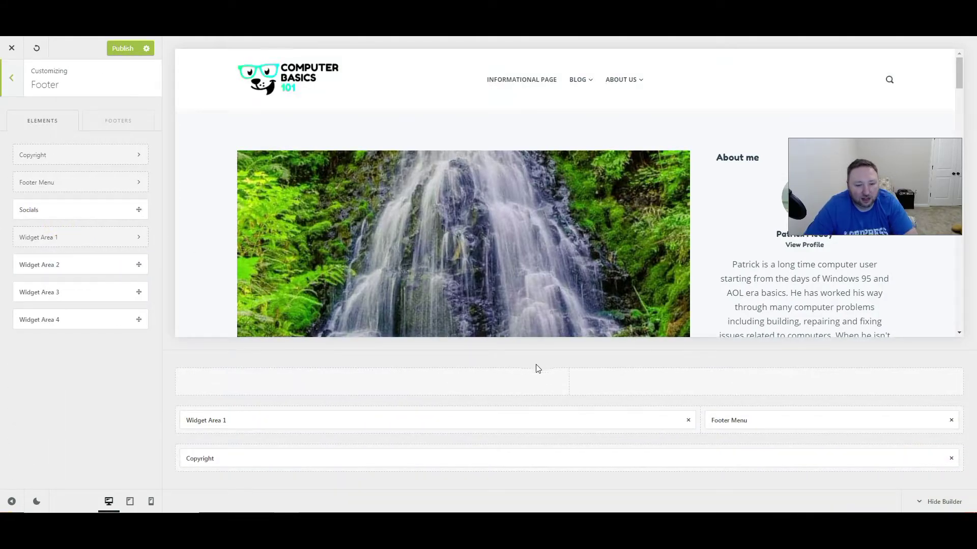
{"action": "scroll", "coordinate": [407, 274], "scroll_direction": "down", "scroll_amount": 6}
{"action": "scroll", "coordinate": [407, 278], "scroll_direction": "down", "scroll_amount": 15}
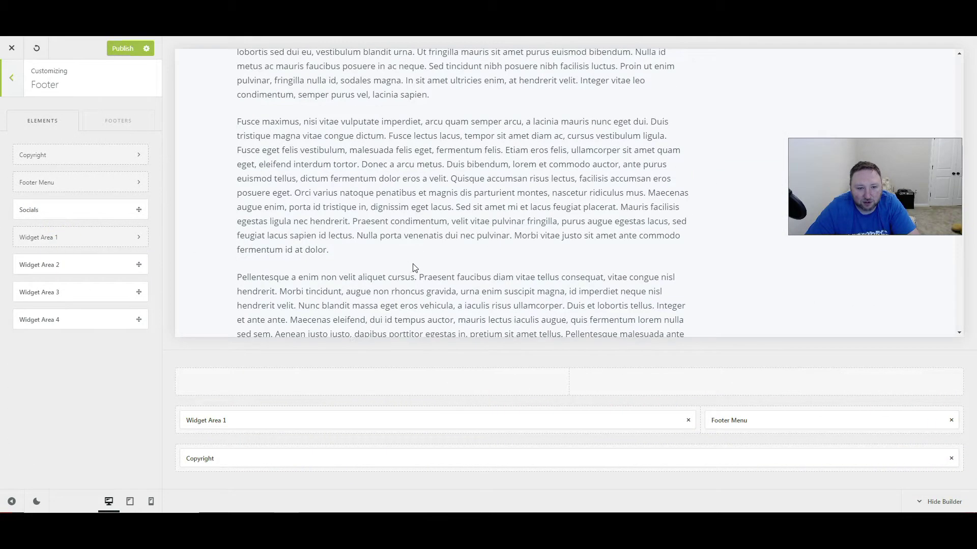
Open the settings of the footer's Copyright element and place the cursor at the end of its copyright text.
{"action": "scroll", "coordinate": [450, 256], "scroll_direction": "down", "scroll_amount": 10}
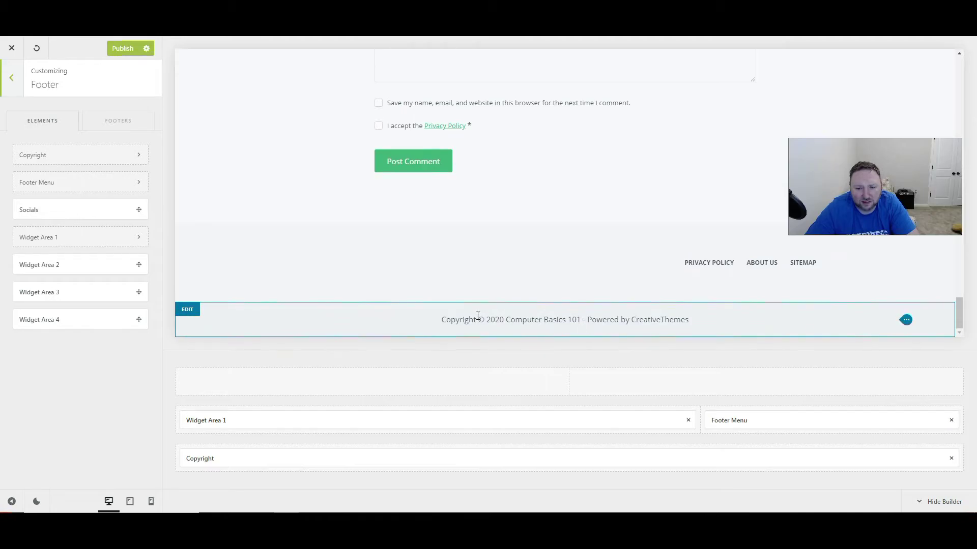
{"action": "left_click", "coordinate": [675, 318]}
{"action": "left_click", "coordinate": [688, 319]}
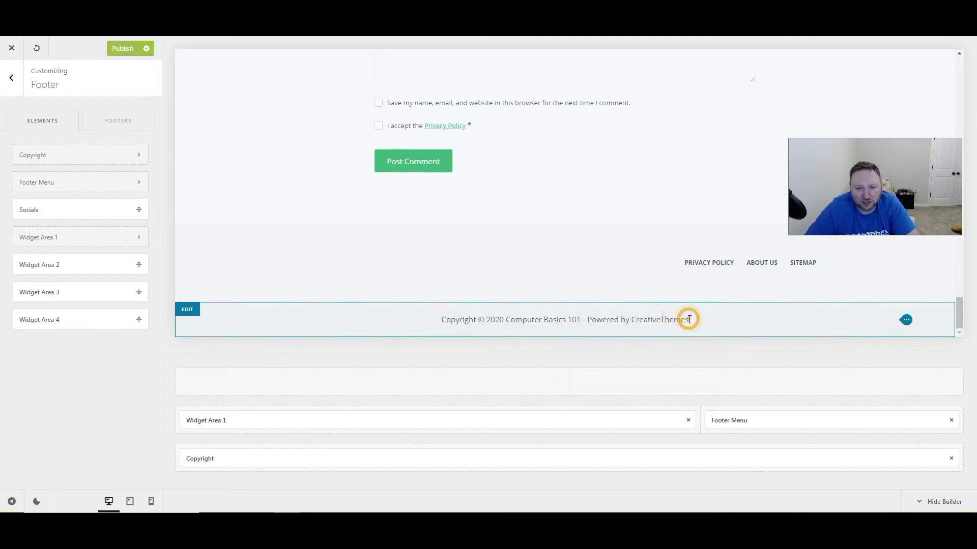
{"action": "left_click", "coordinate": [905, 321]}
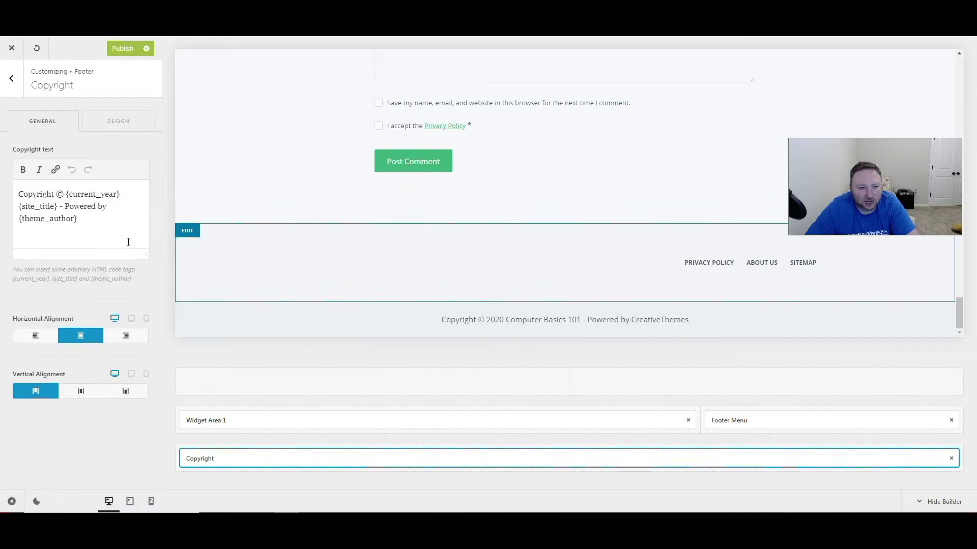
{"action": "left_click", "coordinate": [88, 221]}
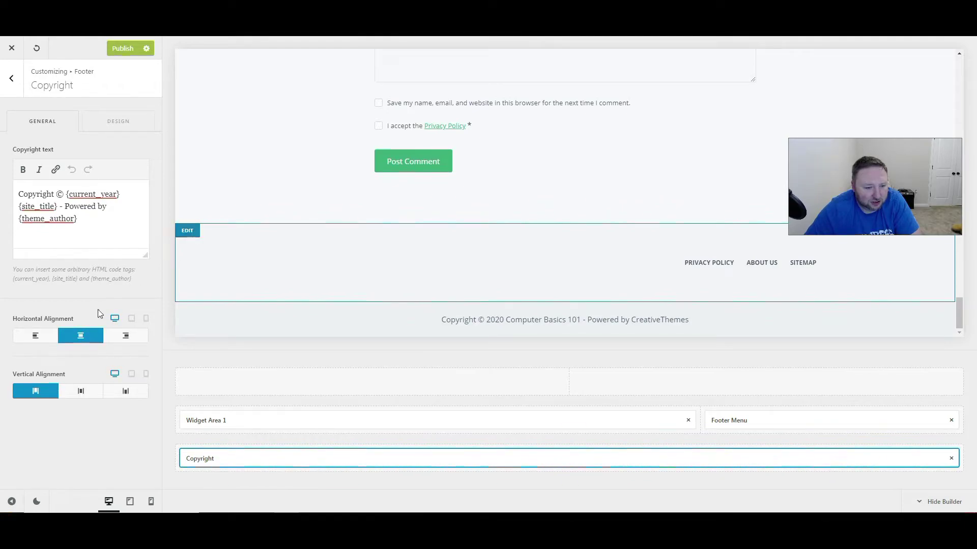
Try the middle and bottom vertical alignments for the copyright text on desktop and restore the top alignment.
{"action": "left_click", "coordinate": [91, 396]}
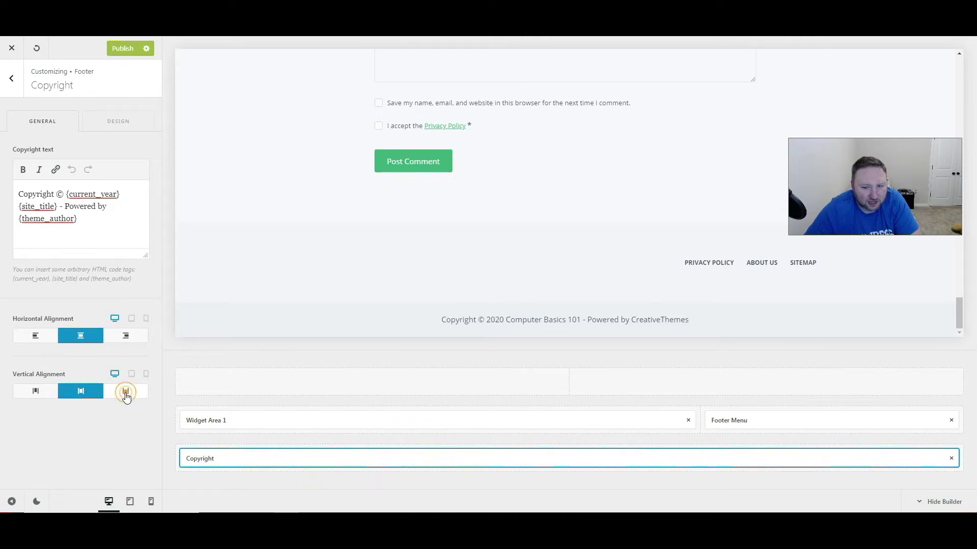
{"action": "left_click", "coordinate": [125, 394]}
{"action": "left_click", "coordinate": [39, 396]}
{"action": "left_click", "coordinate": [84, 393]}
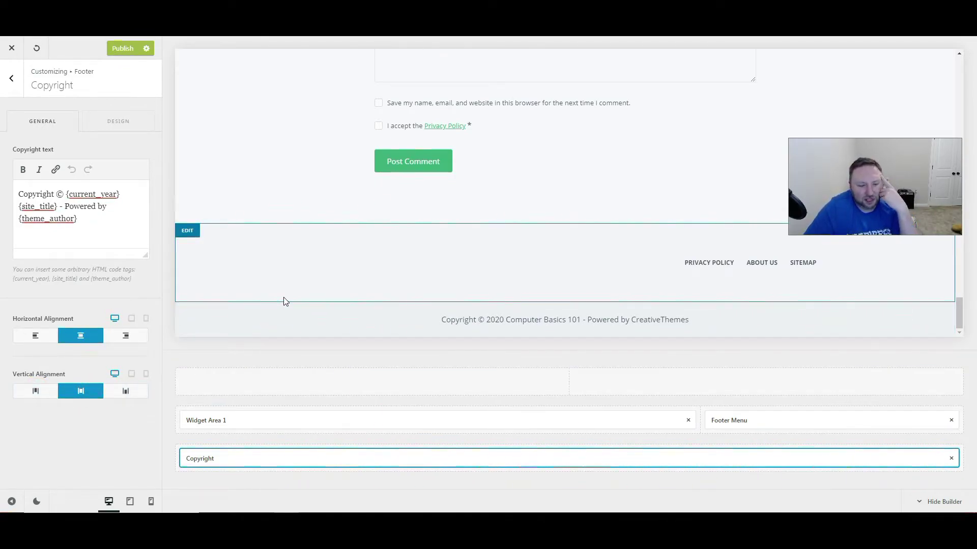
{"action": "left_click", "coordinate": [34, 391]}
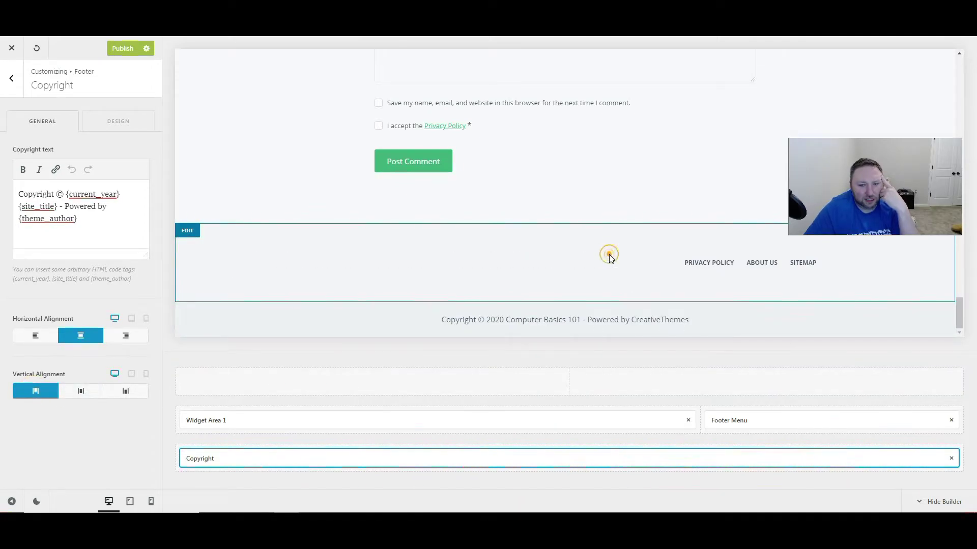
{"action": "left_click", "coordinate": [548, 265]}
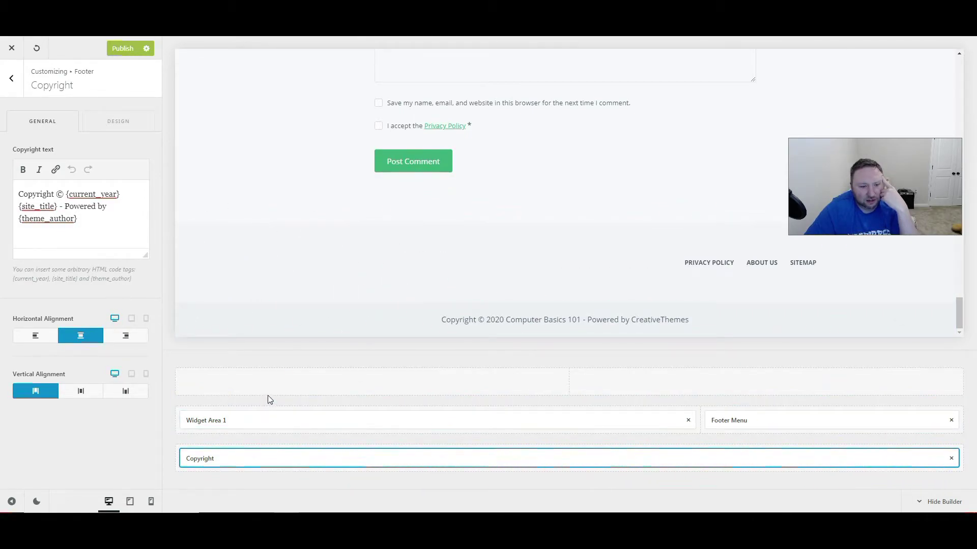
Review the footer middle row's column layout, spacing, container width and visibility options, and return to the main customizer options.
{"action": "left_click", "coordinate": [184, 399]}
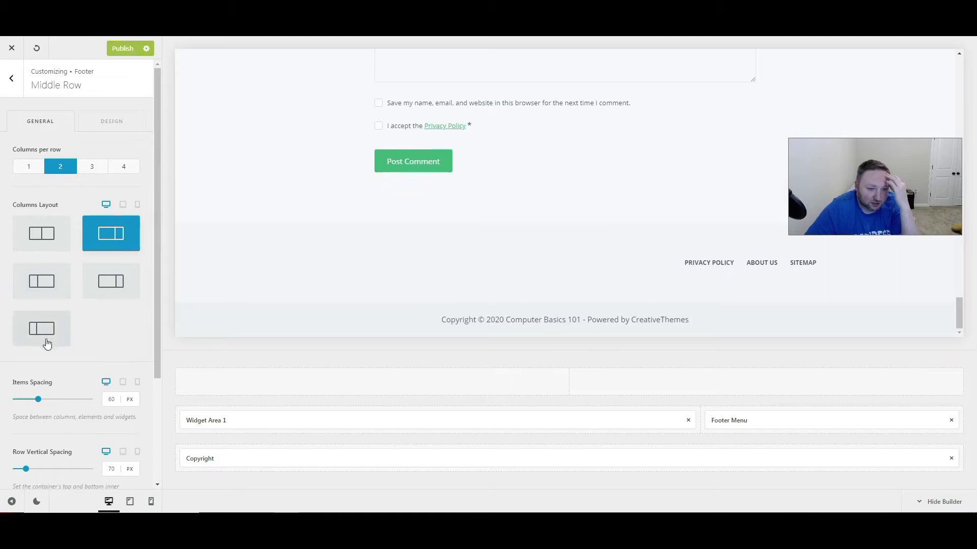
{"action": "scroll", "coordinate": [74, 378], "scroll_direction": "down", "scroll_amount": 3}
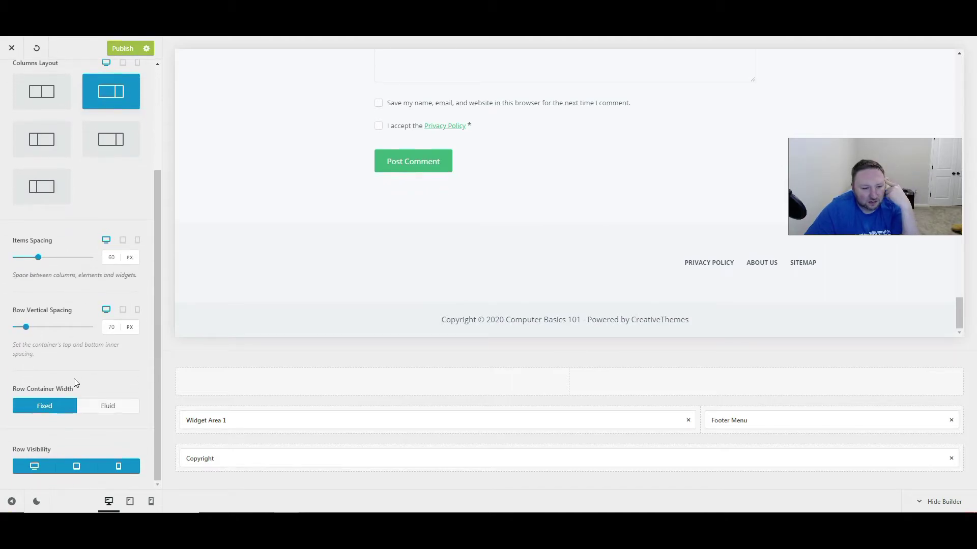
{"action": "scroll", "coordinate": [90, 369], "scroll_direction": "up", "scroll_amount": 3}
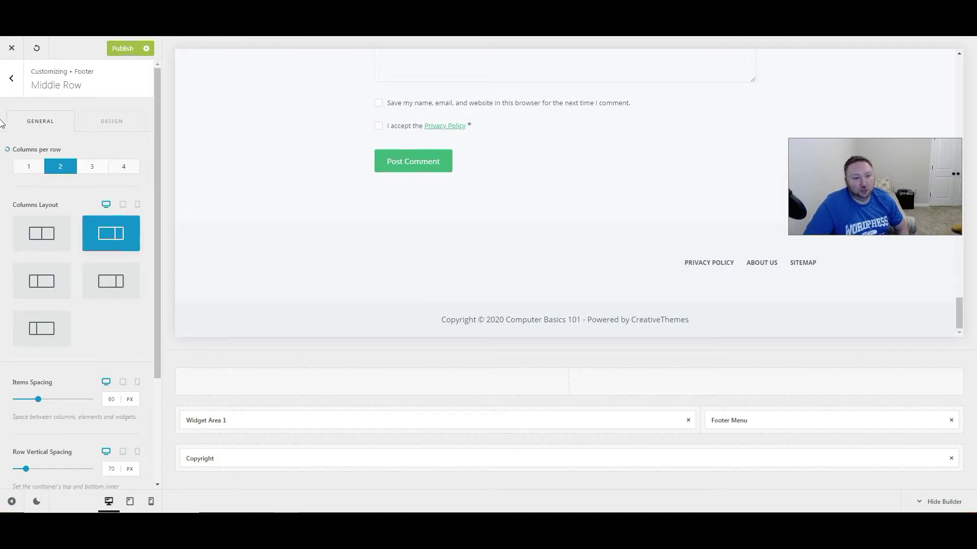
{"action": "left_click", "coordinate": [11, 81]}
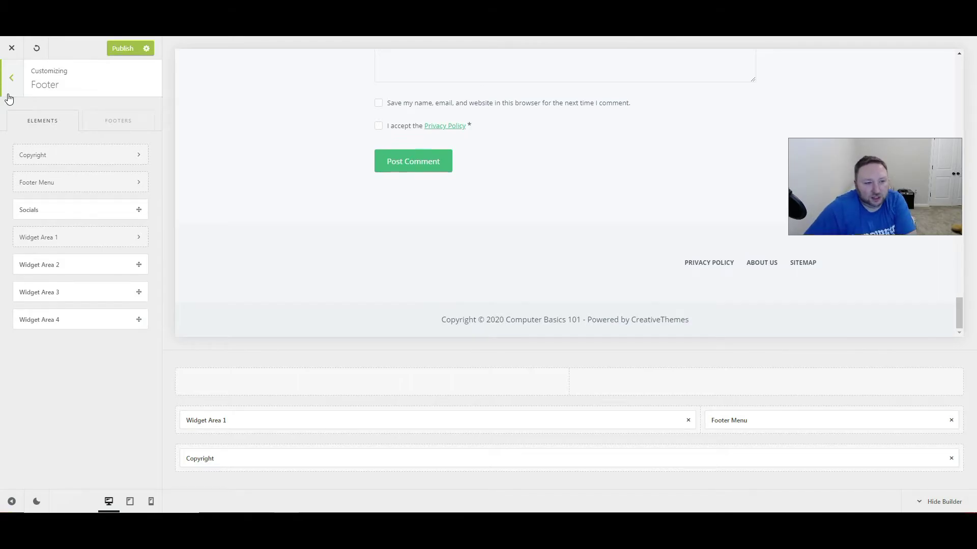
{"action": "left_click", "coordinate": [9, 93]}
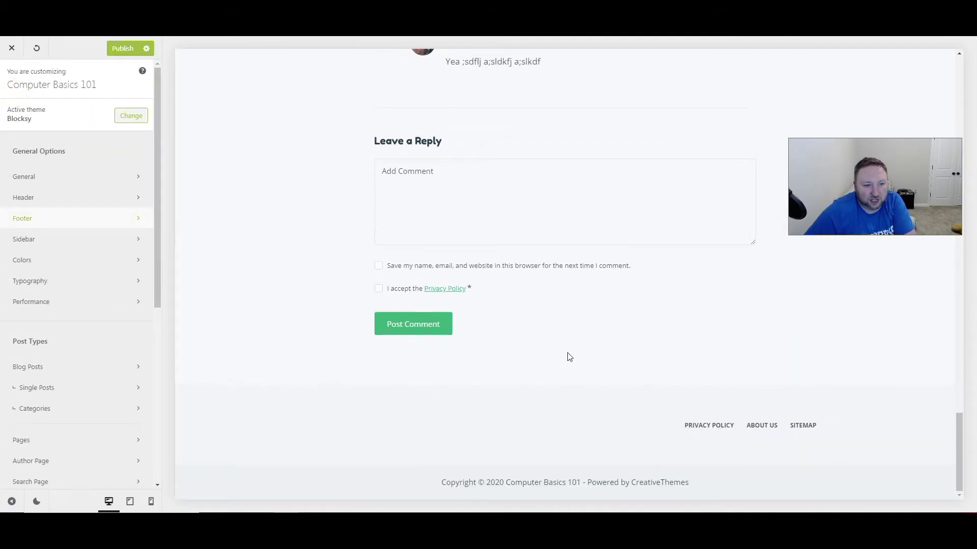
Bring the sample blog post's sidebar into view in the preview and open the Sidebar settings.
{"action": "scroll", "coordinate": [573, 282], "scroll_direction": "up", "scroll_amount": 15}
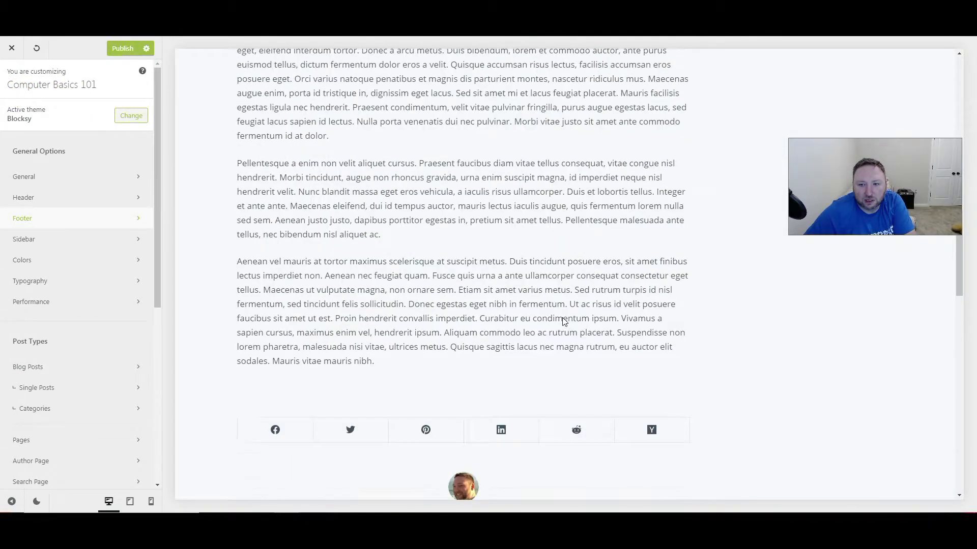
{"action": "scroll", "coordinate": [553, 321], "scroll_direction": "up", "scroll_amount": 10}
{"action": "scroll", "coordinate": [925, 209], "scroll_direction": "down", "scroll_amount": 5}
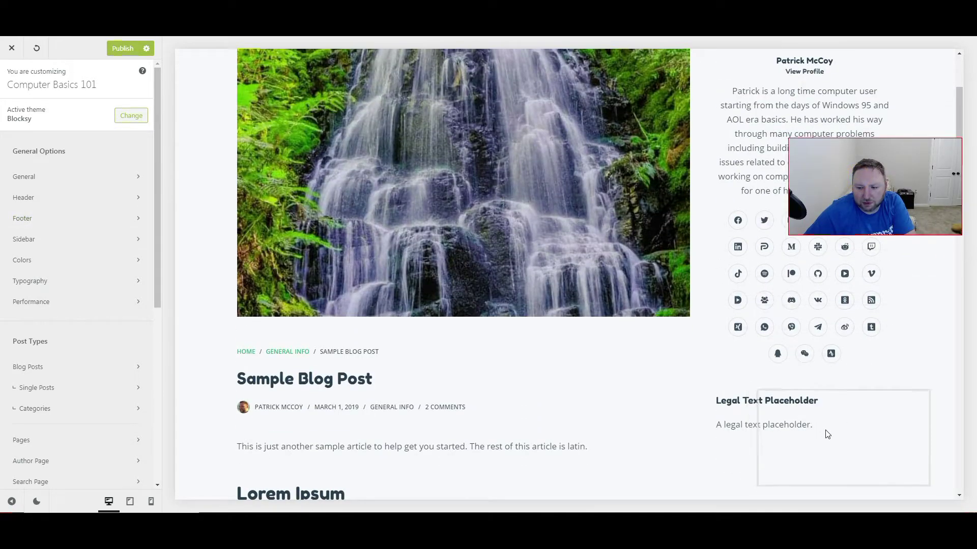
{"action": "scroll", "coordinate": [829, 291], "scroll_direction": "up", "scroll_amount": 2}
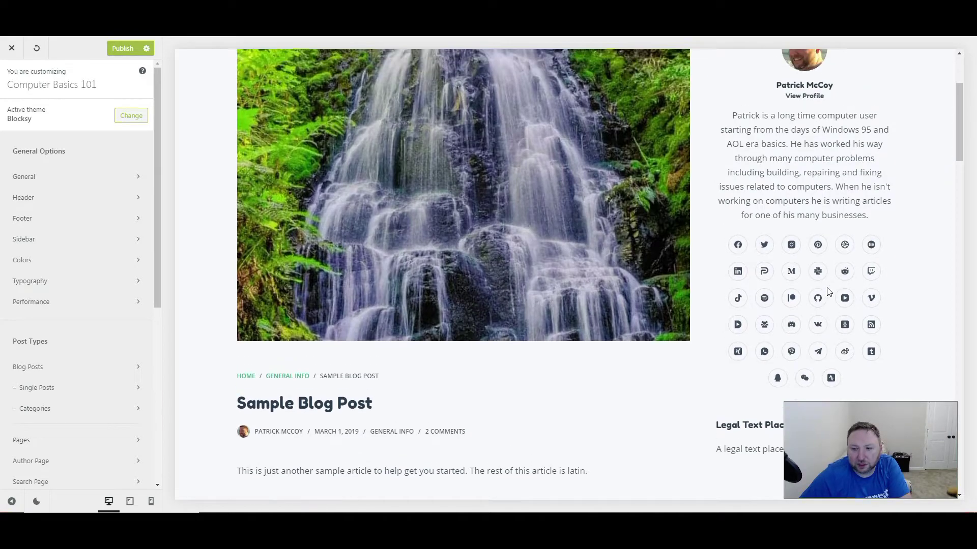
{"action": "scroll", "coordinate": [819, 304], "scroll_direction": "up", "scroll_amount": 1}
{"action": "left_click", "coordinate": [31, 238]}
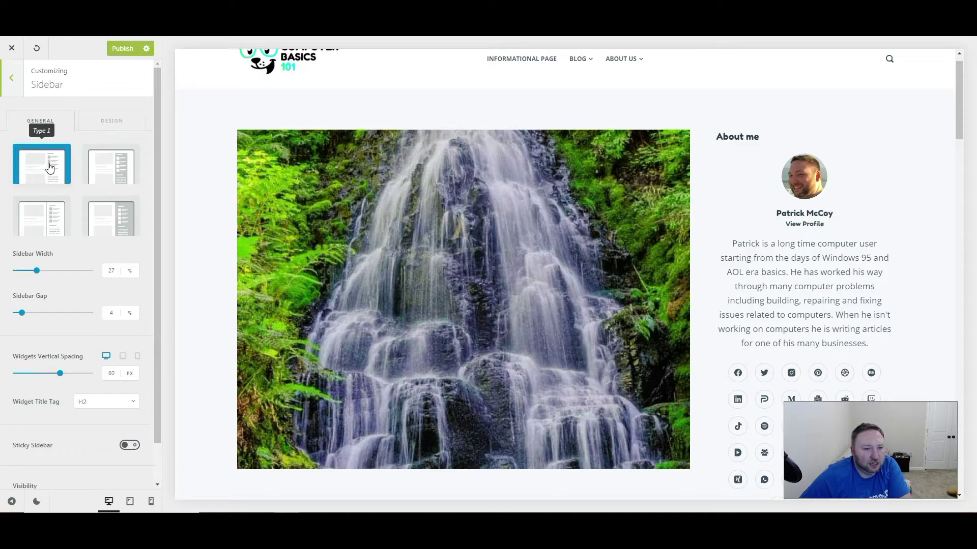
Try the Type 2 sidebar layout and check how the sidebar looks along the blog post.
{"action": "left_click", "coordinate": [108, 172]}
{"action": "scroll", "coordinate": [765, 192], "scroll_direction": "down", "scroll_amount": 6}
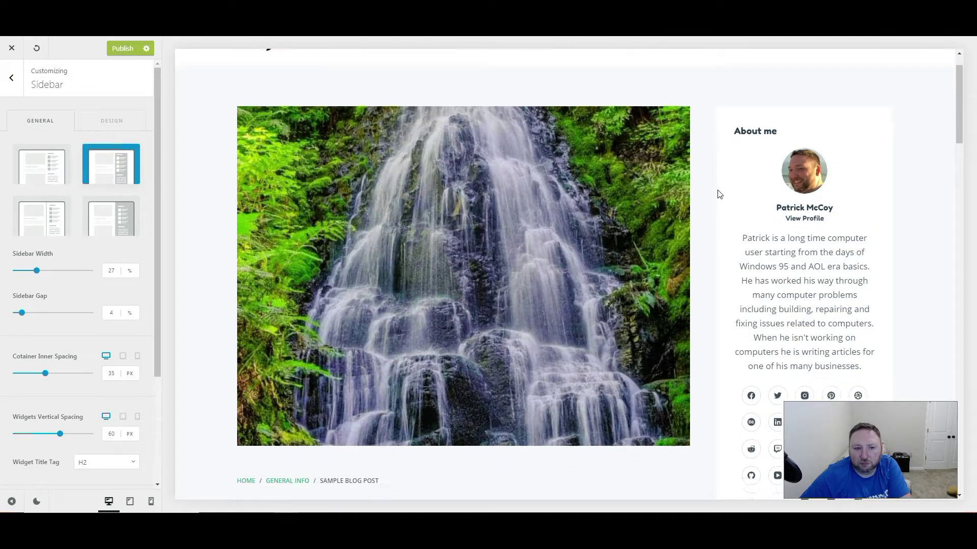
{"action": "scroll", "coordinate": [765, 193], "scroll_direction": "down", "scroll_amount": 3}
{"action": "scroll", "coordinate": [765, 193], "scroll_direction": "up", "scroll_amount": 10}
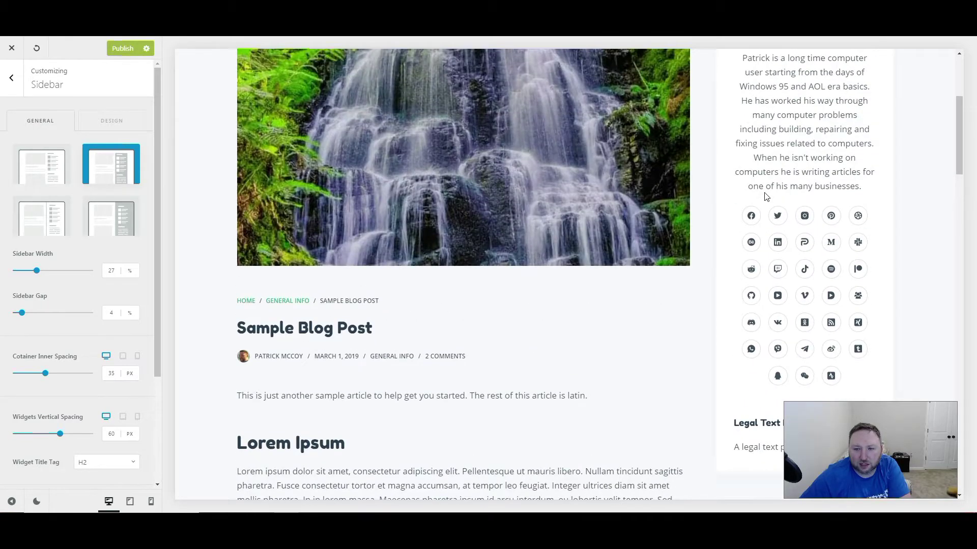
Try the Type 3 and Type 4 sidebar layouts, checking each one along the length of the blog post.
{"action": "left_click", "coordinate": [43, 224]}
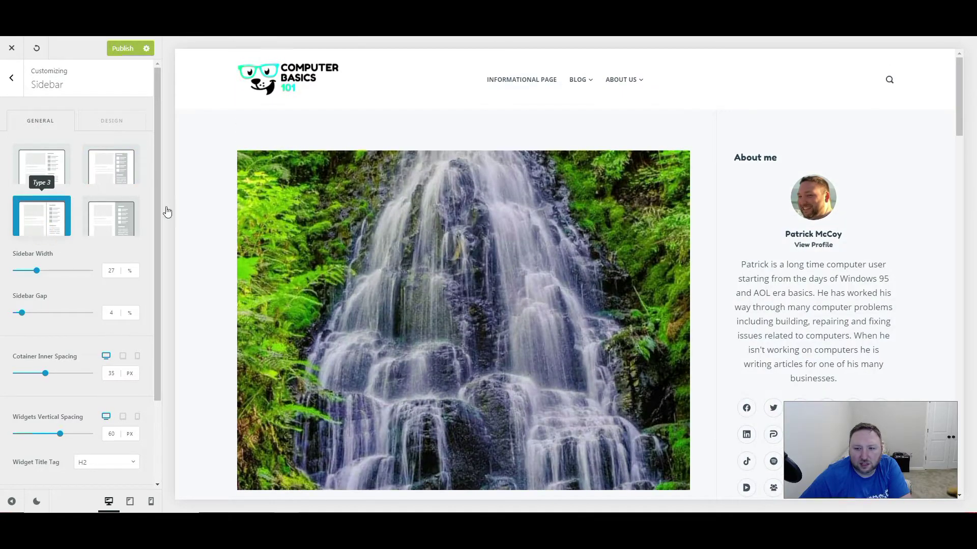
{"action": "scroll", "coordinate": [752, 149], "scroll_direction": "down", "scroll_amount": 15}
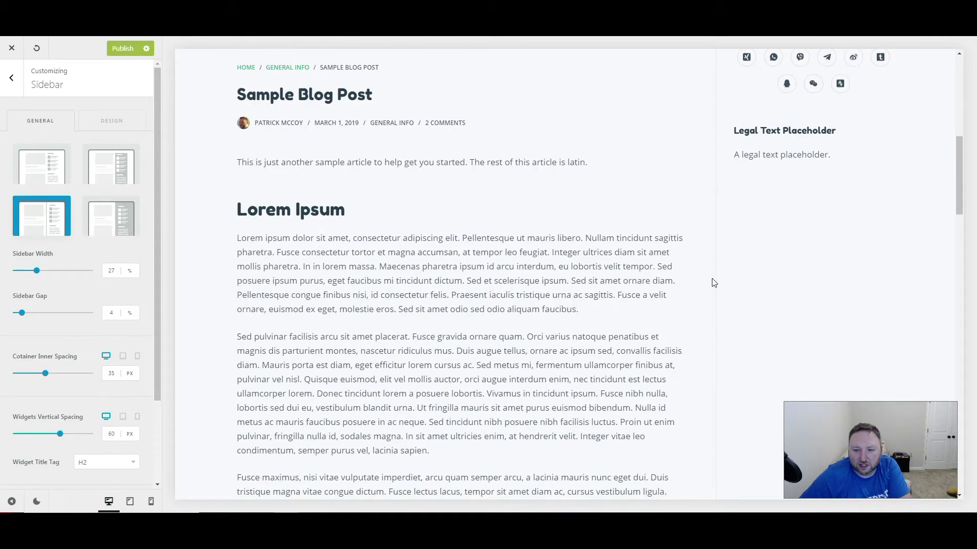
{"action": "scroll", "coordinate": [717, 275], "scroll_direction": "up", "scroll_amount": 15}
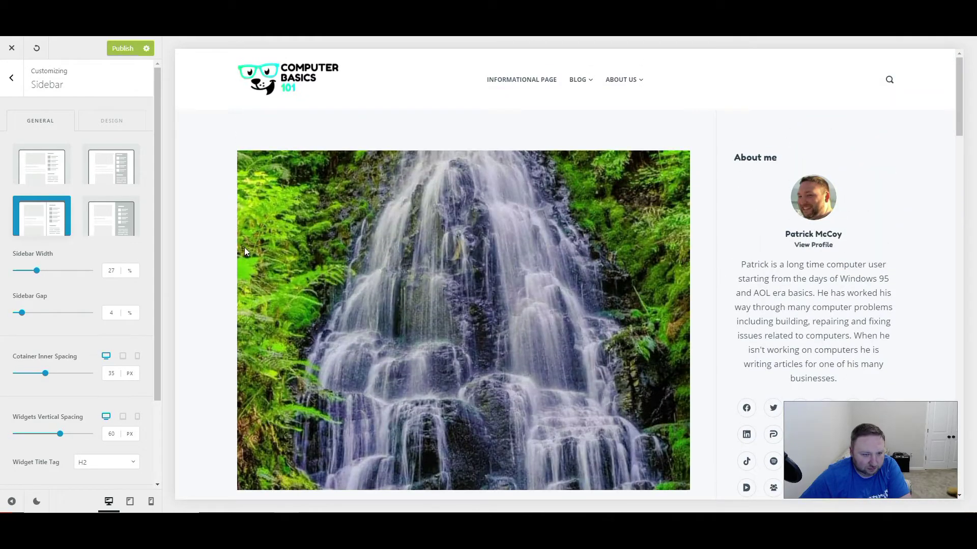
{"action": "left_click", "coordinate": [113, 224]}
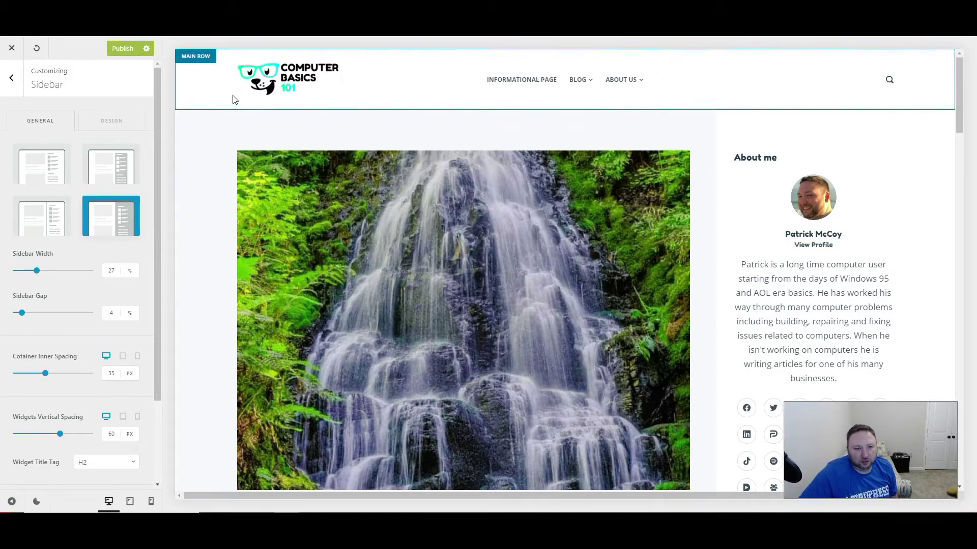
{"action": "scroll", "coordinate": [231, 142], "scroll_direction": "down", "scroll_amount": 15}
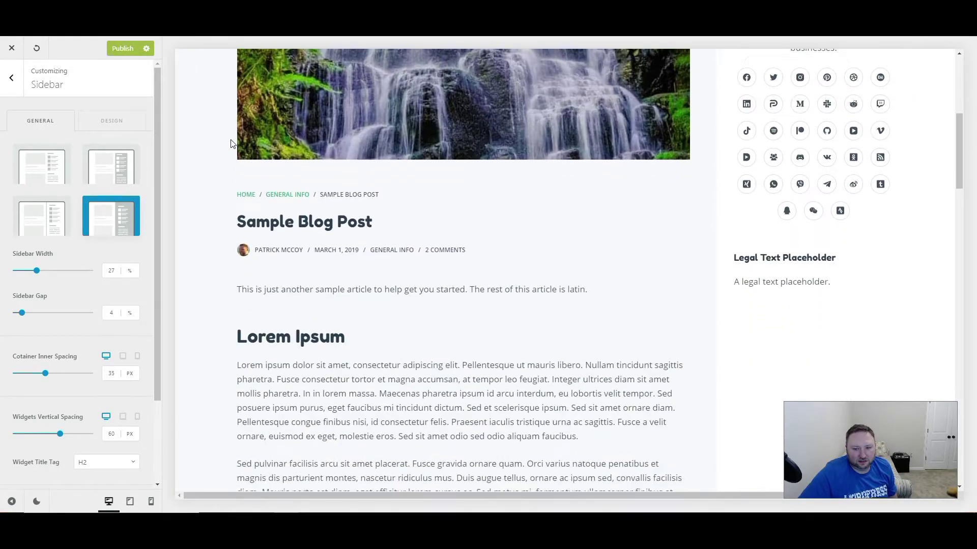
{"action": "scroll", "coordinate": [452, 196], "scroll_direction": "up", "scroll_amount": 15}
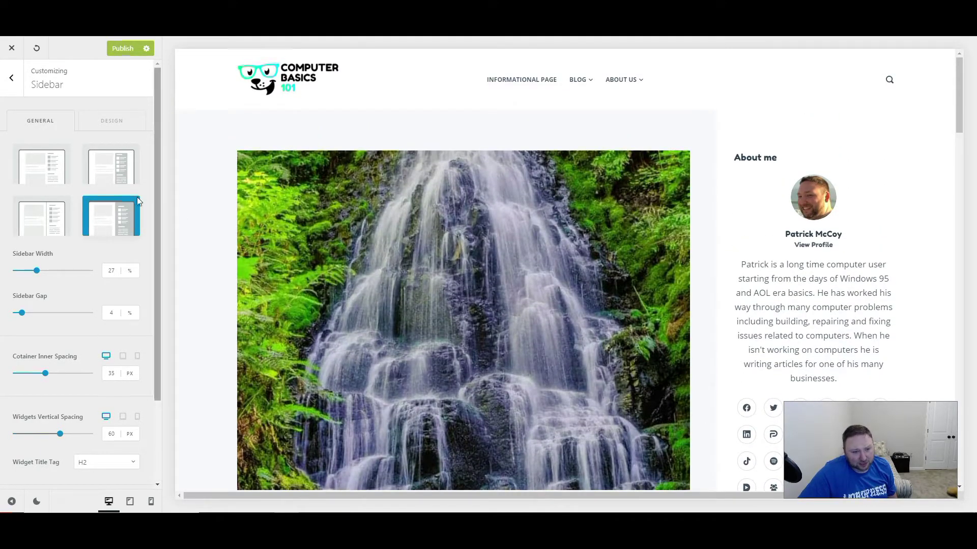
Set the sidebar layout to Type 2 and check it in the blog post preview.
{"action": "left_click", "coordinate": [106, 162]}
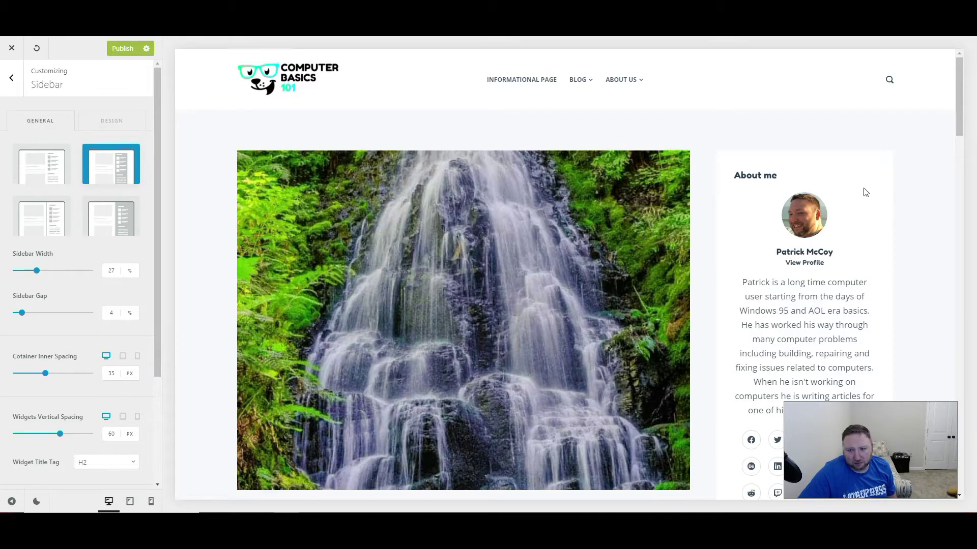
{"action": "scroll", "coordinate": [656, 236], "scroll_direction": "down", "scroll_amount": 5}
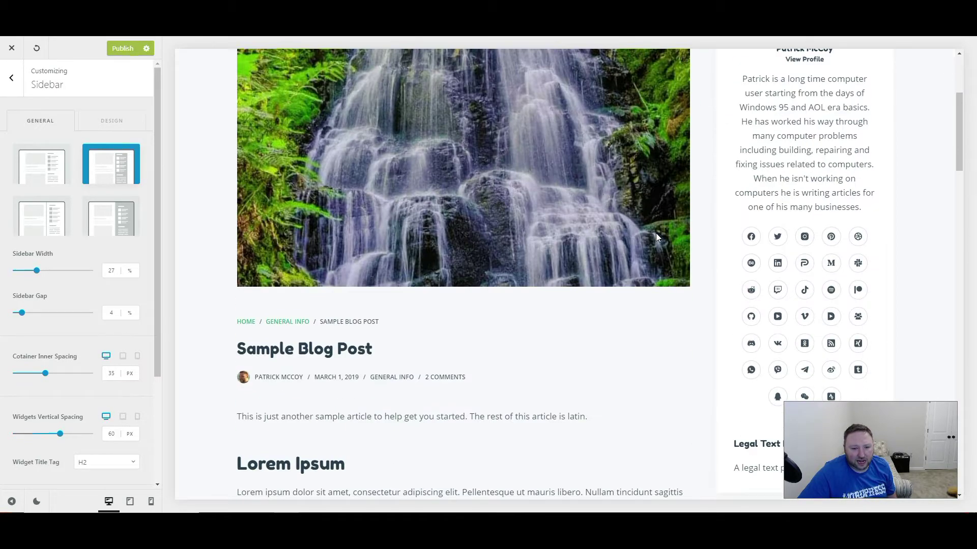
{"action": "scroll", "coordinate": [676, 255], "scroll_direction": "up", "scroll_amount": 5}
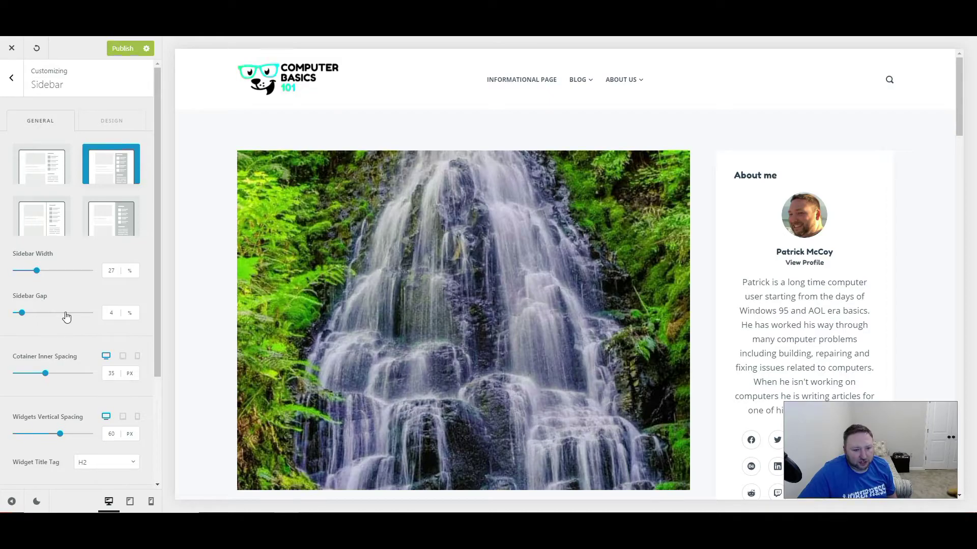
Enable Separate Widgets for the sidebar and check the About me and Legal Text Placeholder boxes in the preview.
{"action": "scroll", "coordinate": [73, 417], "scroll_direction": "down", "scroll_amount": 2}
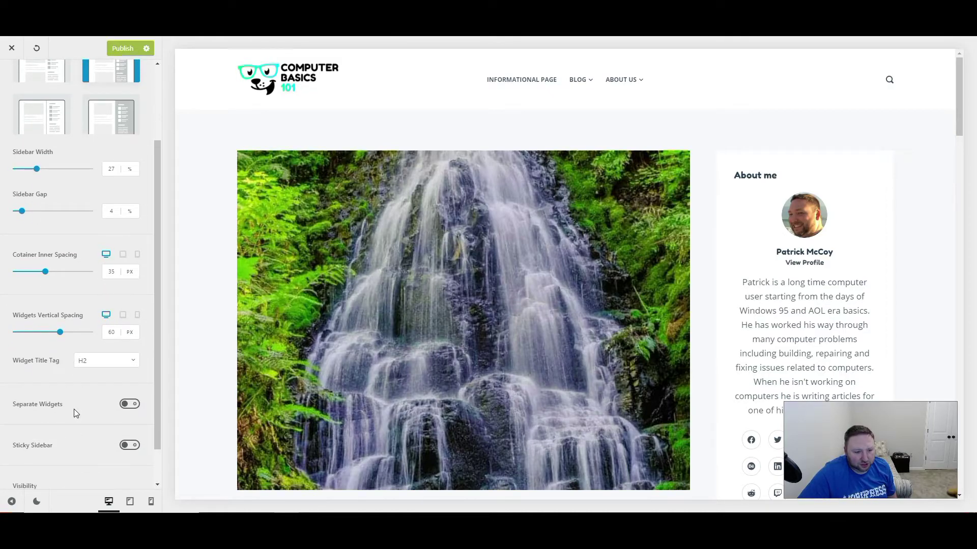
{"action": "scroll", "coordinate": [75, 409], "scroll_direction": "down", "scroll_amount": 1}
{"action": "left_click", "coordinate": [131, 362]}
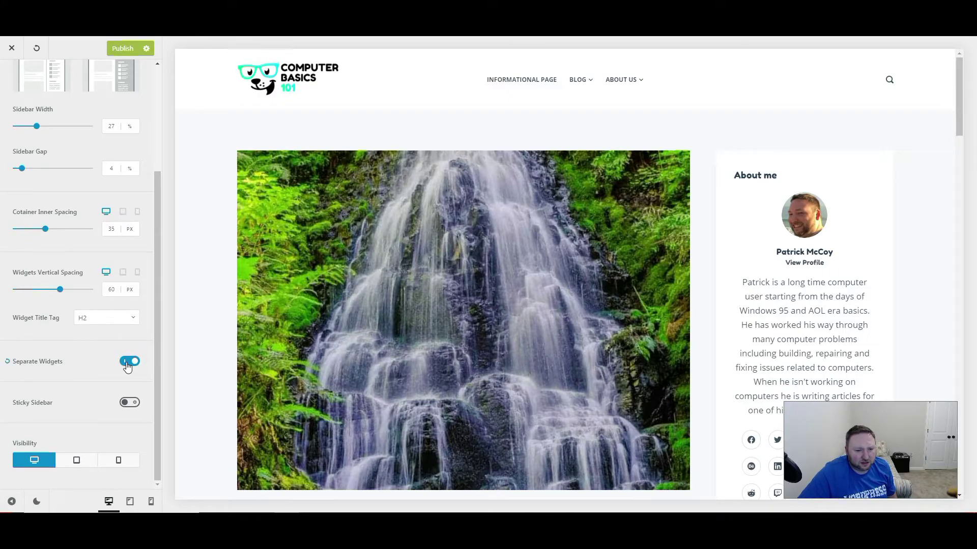
{"action": "scroll", "coordinate": [695, 331], "scroll_direction": "down", "scroll_amount": 8}
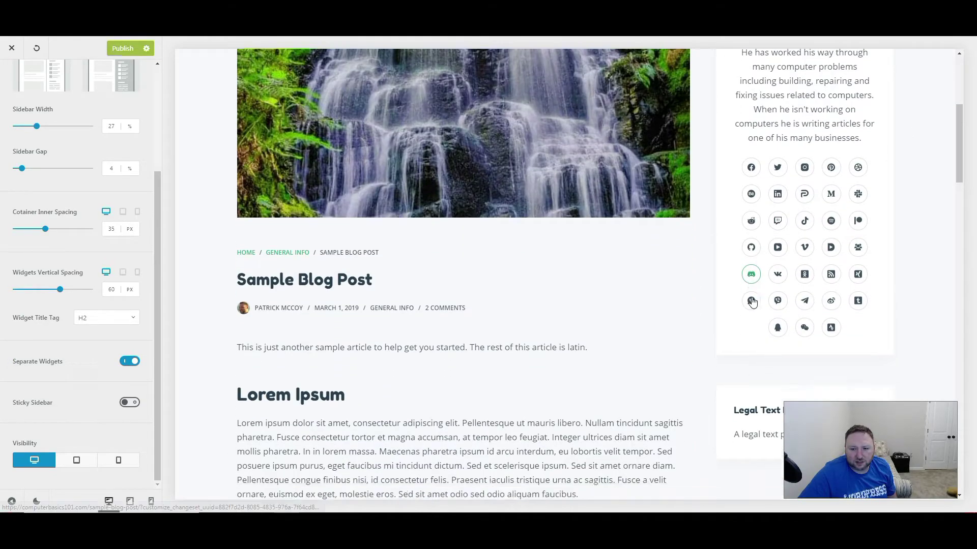
{"action": "scroll", "coordinate": [770, 267], "scroll_direction": "up", "scroll_amount": 9}
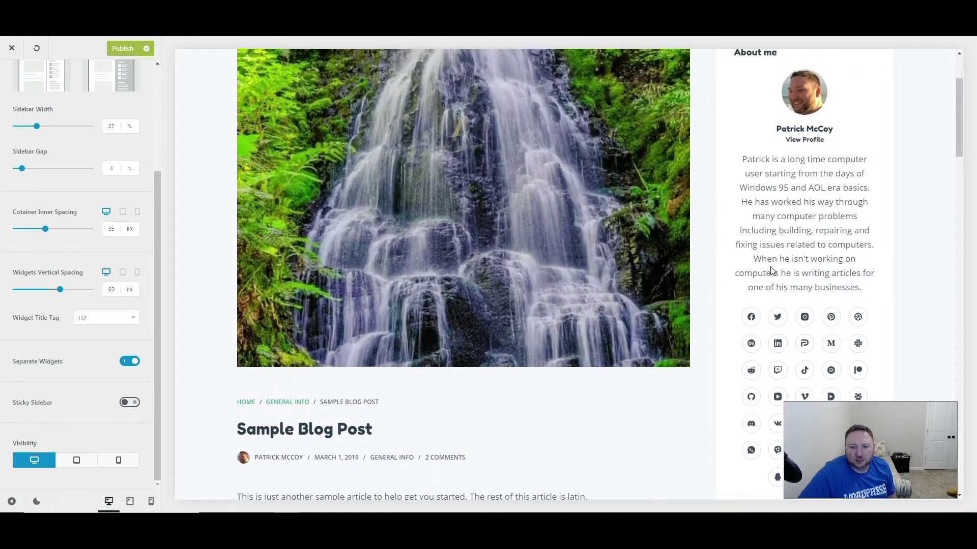
{"action": "scroll", "coordinate": [724, 216], "scroll_direction": "down", "scroll_amount": 4}
{"action": "scroll", "coordinate": [725, 215], "scroll_direction": "down", "scroll_amount": 4}
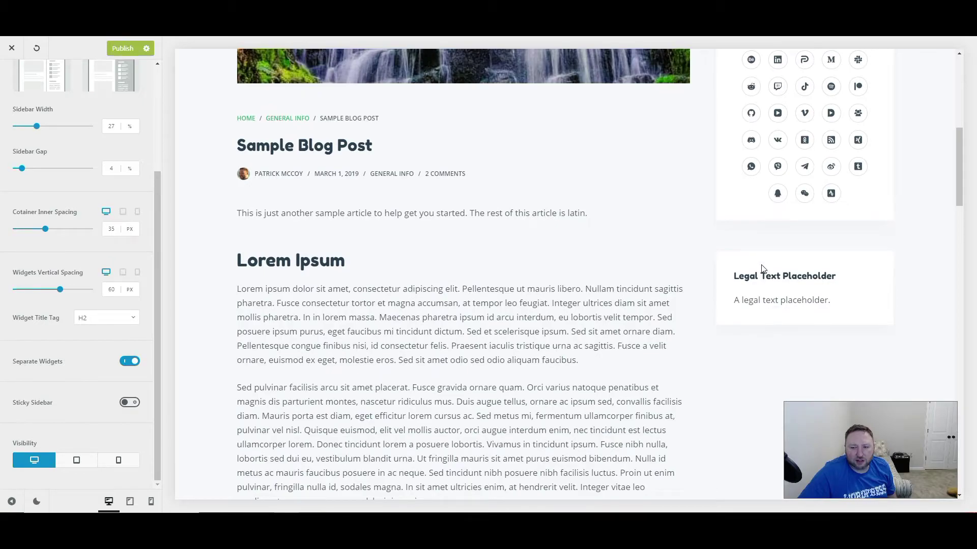
{"action": "scroll", "coordinate": [805, 292], "scroll_direction": "up", "scroll_amount": 8}
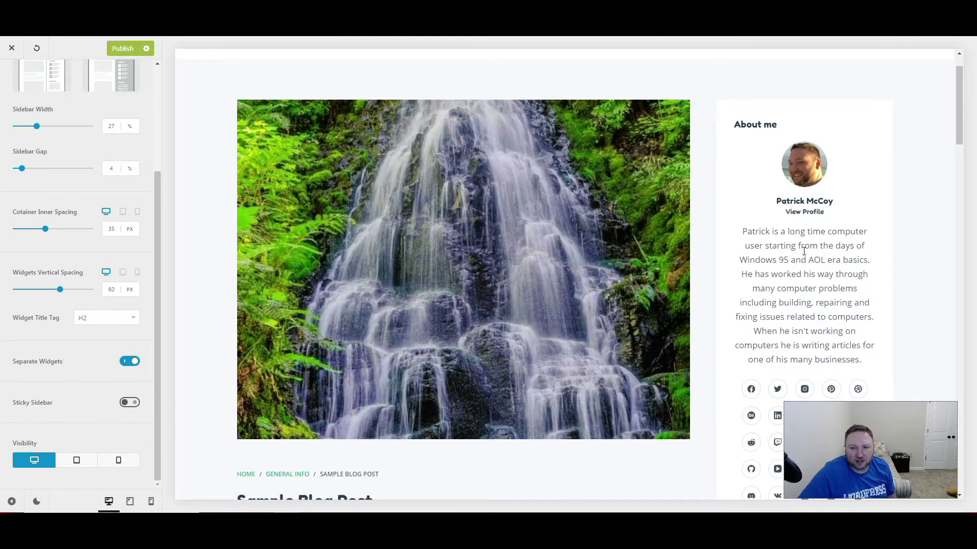
{"action": "scroll", "coordinate": [533, 260], "scroll_direction": "up", "scroll_amount": 1}
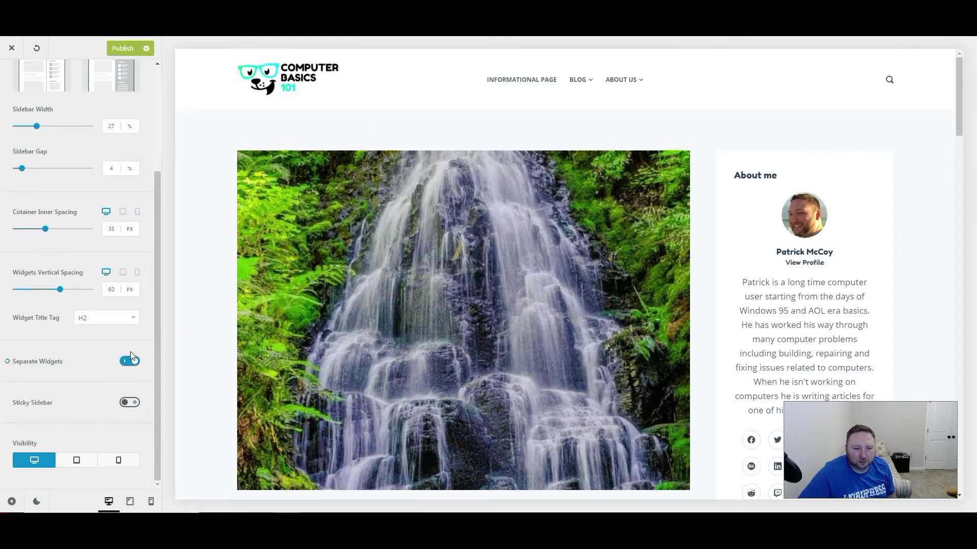
Try the Sticky Sidebar option, check how the sidebar behaves along the blog post, and disable it again.
{"action": "left_click", "coordinate": [129, 404]}
{"action": "scroll", "coordinate": [662, 229], "scroll_direction": "down", "scroll_amount": 10}
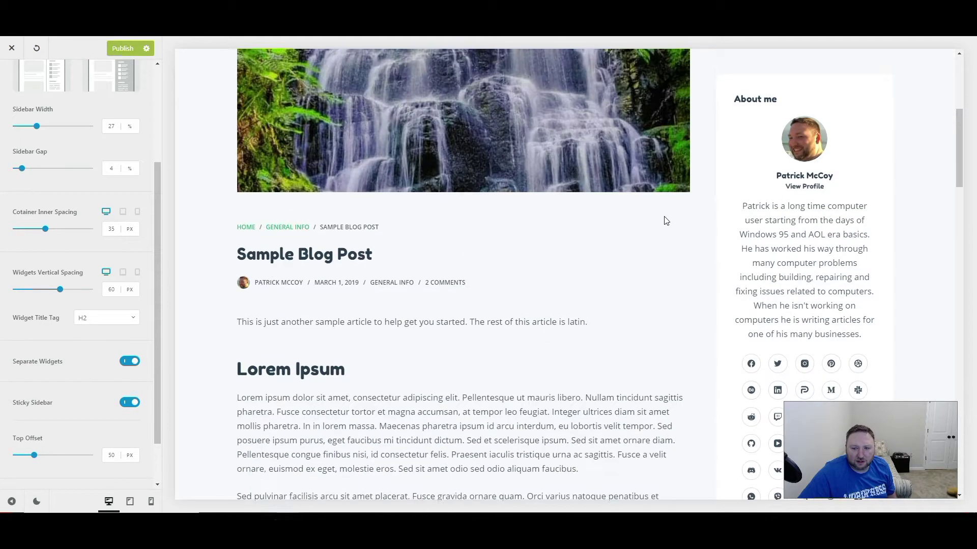
{"action": "scroll", "coordinate": [656, 238], "scroll_direction": "down", "scroll_amount": 5}
{"action": "scroll", "coordinate": [657, 235], "scroll_direction": "up", "scroll_amount": 15}
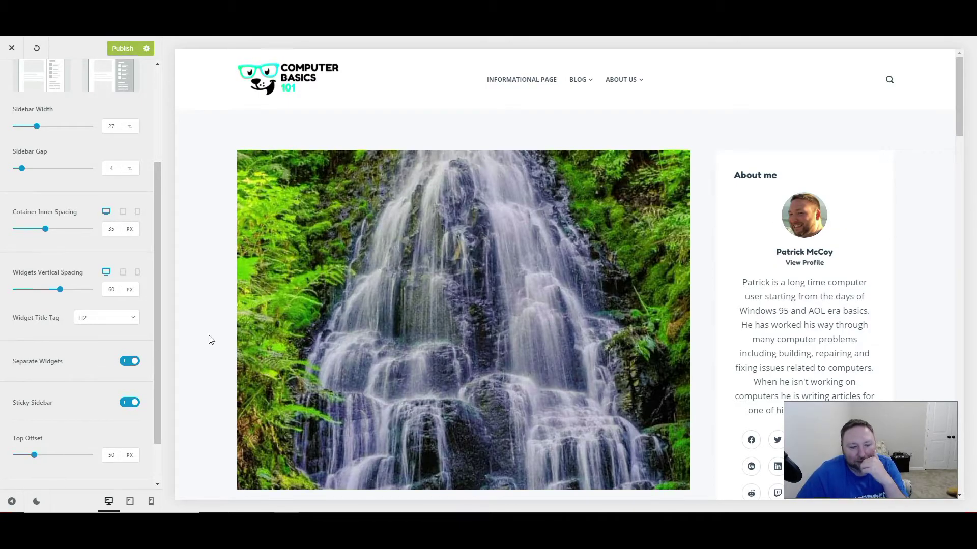
{"action": "left_click", "coordinate": [128, 406]}
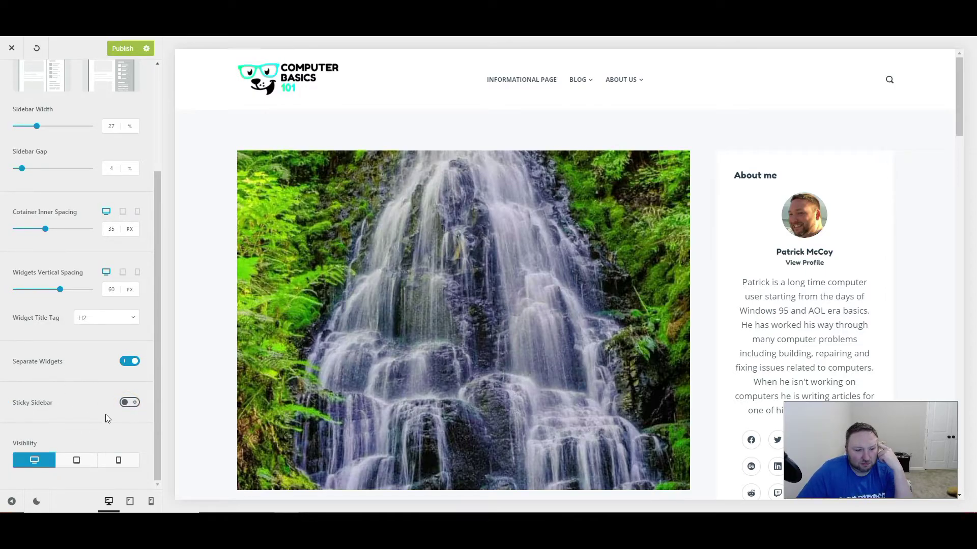
Disable Separate Widgets for the sidebar, check the combined widget box in the blog post preview, and leave the sidebar settings.
{"action": "left_click", "coordinate": [130, 361]}
{"action": "scroll", "coordinate": [753, 365], "scroll_direction": "down", "scroll_amount": 8}
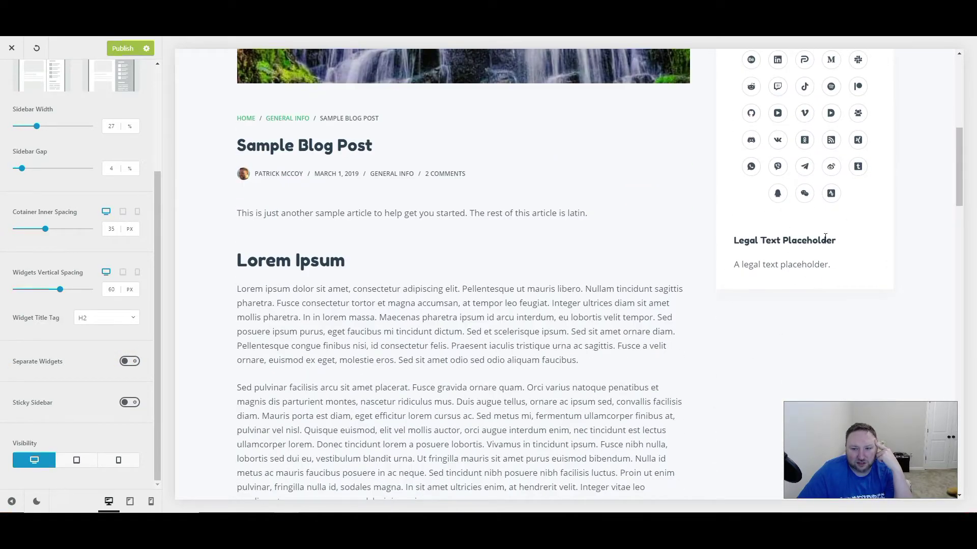
{"action": "scroll", "coordinate": [824, 237], "scroll_direction": "up", "scroll_amount": 8}
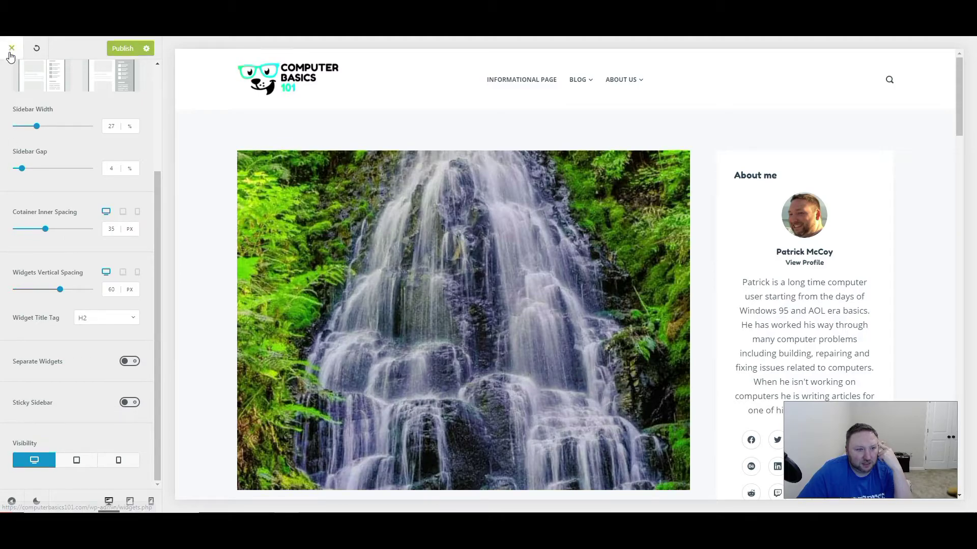
{"action": "scroll", "coordinate": [63, 96], "scroll_direction": "up", "scroll_amount": 3}
{"action": "left_click", "coordinate": [12, 79]}
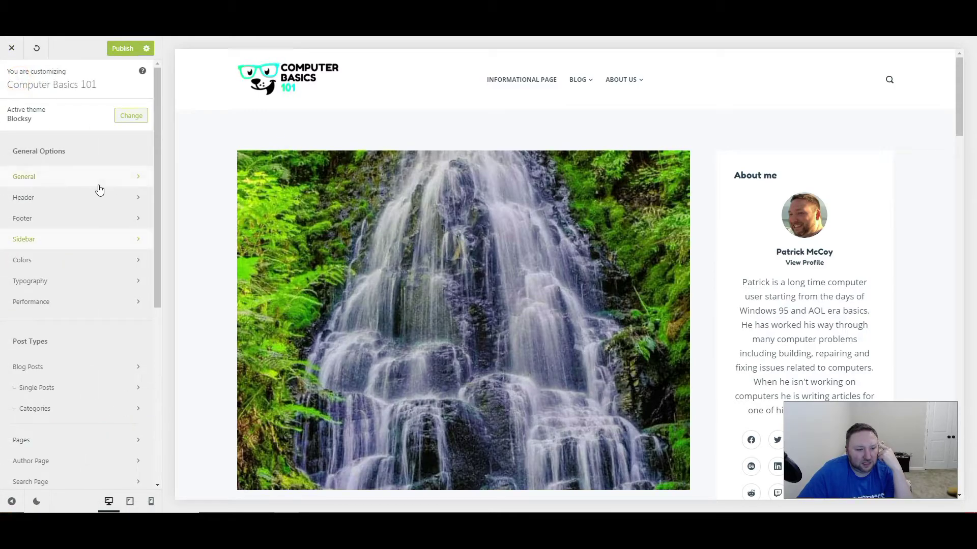
Try color Palette 2 and Palette 3 on the blog post's links and icons, and restore Palette 1.
{"action": "left_click", "coordinate": [47, 269]}
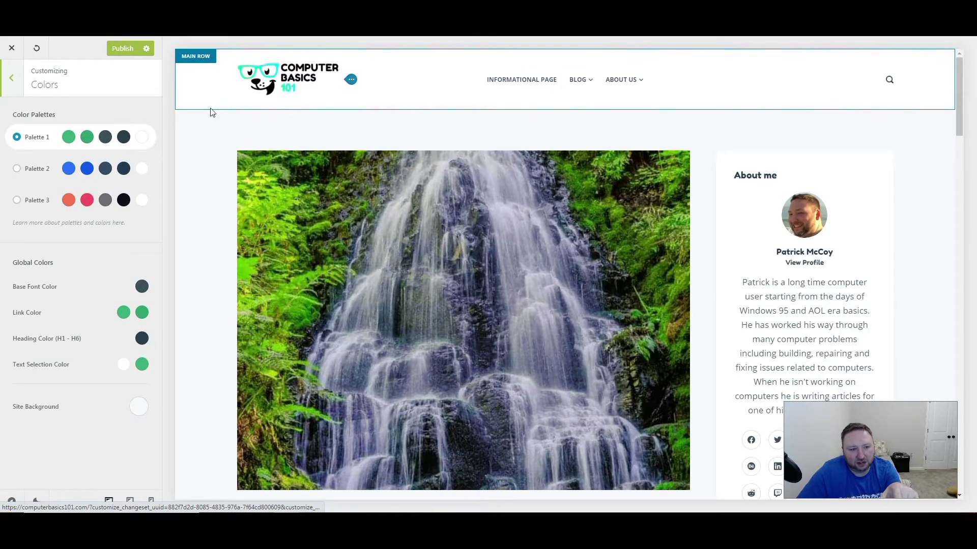
{"action": "left_click", "coordinate": [18, 172]}
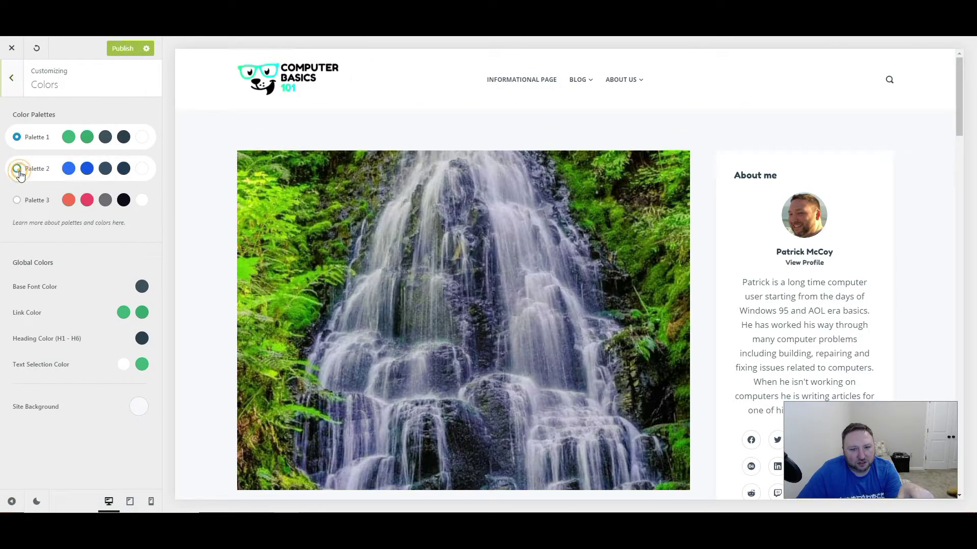
{"action": "scroll", "coordinate": [459, 125], "scroll_direction": "down", "scroll_amount": 5}
{"action": "scroll", "coordinate": [457, 147], "scroll_direction": "down", "scroll_amount": 1}
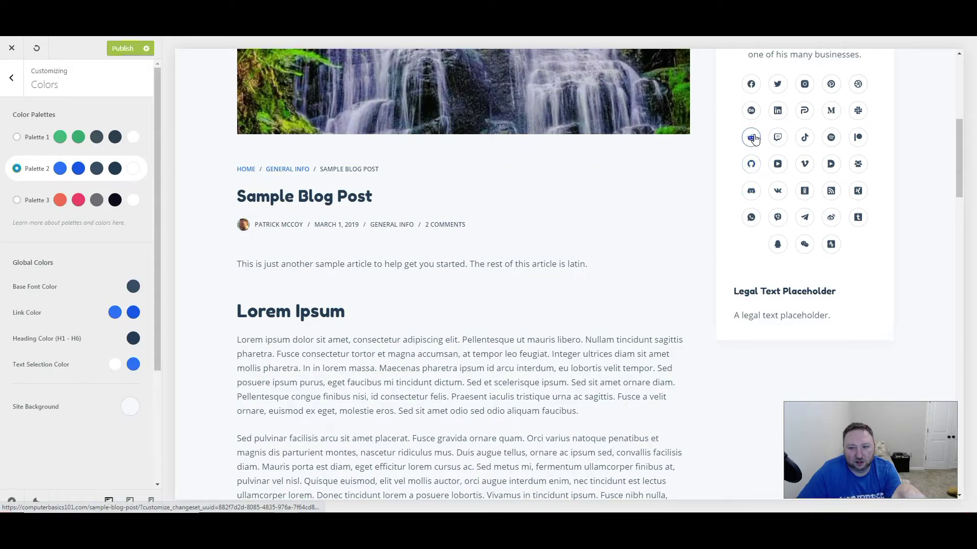
{"action": "left_click", "coordinate": [22, 200]}
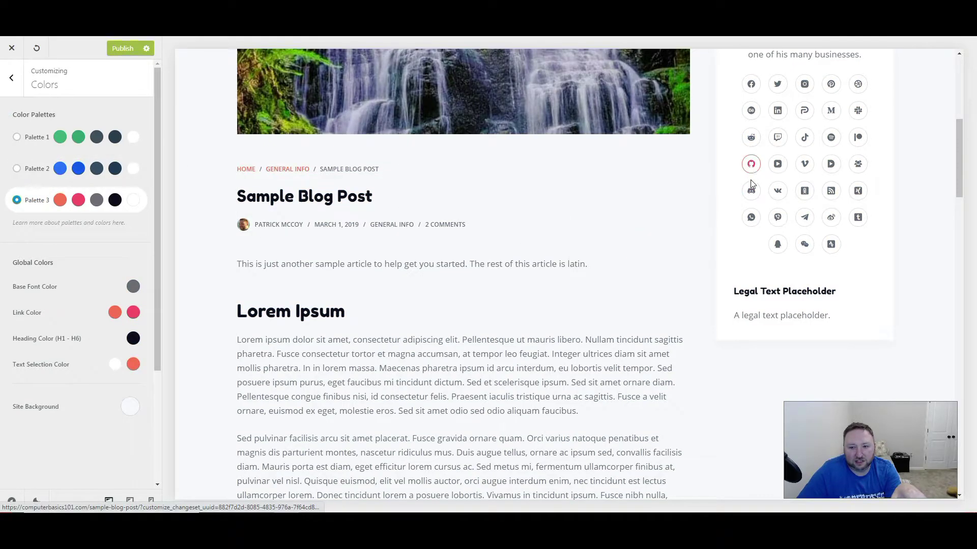
{"action": "left_click", "coordinate": [23, 141]}
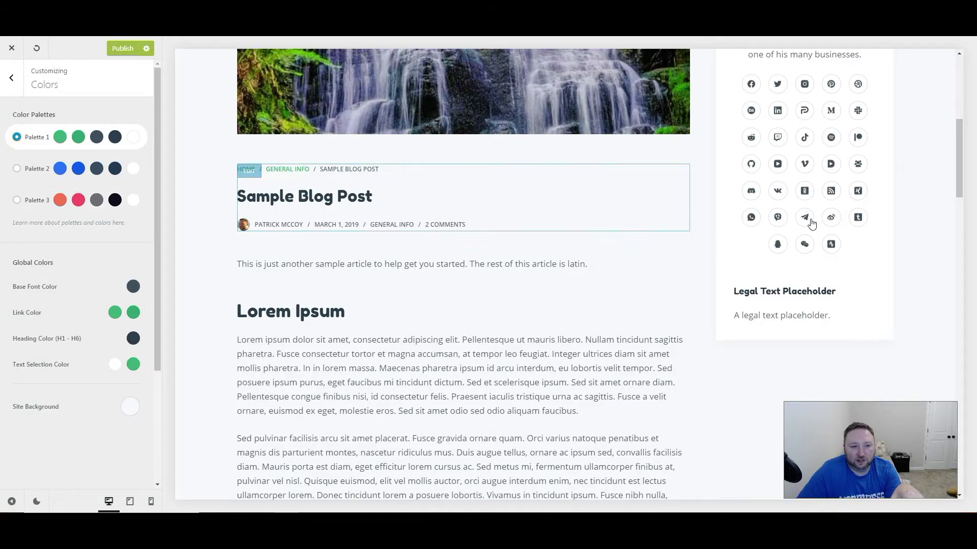
{"action": "left_click", "coordinate": [436, 206]}
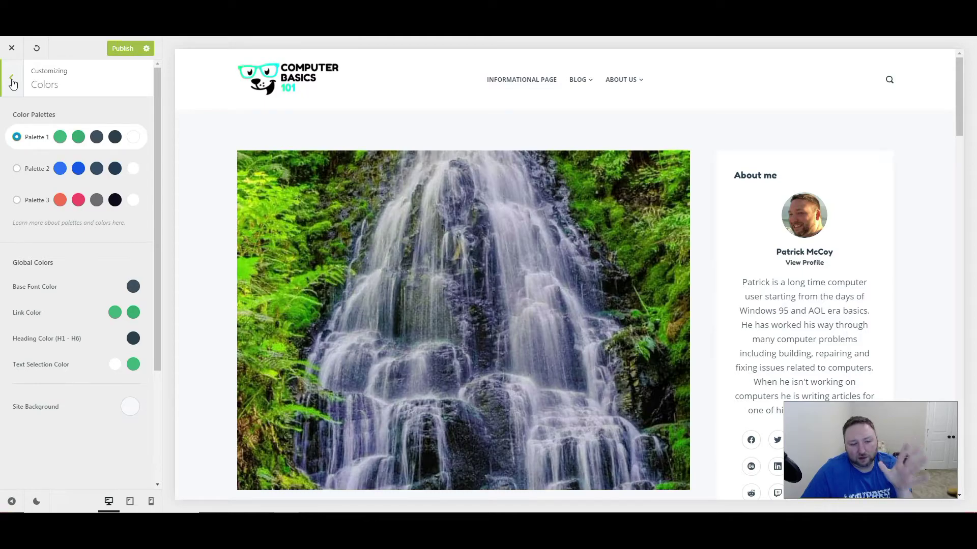
{"action": "left_click", "coordinate": [12, 80]}
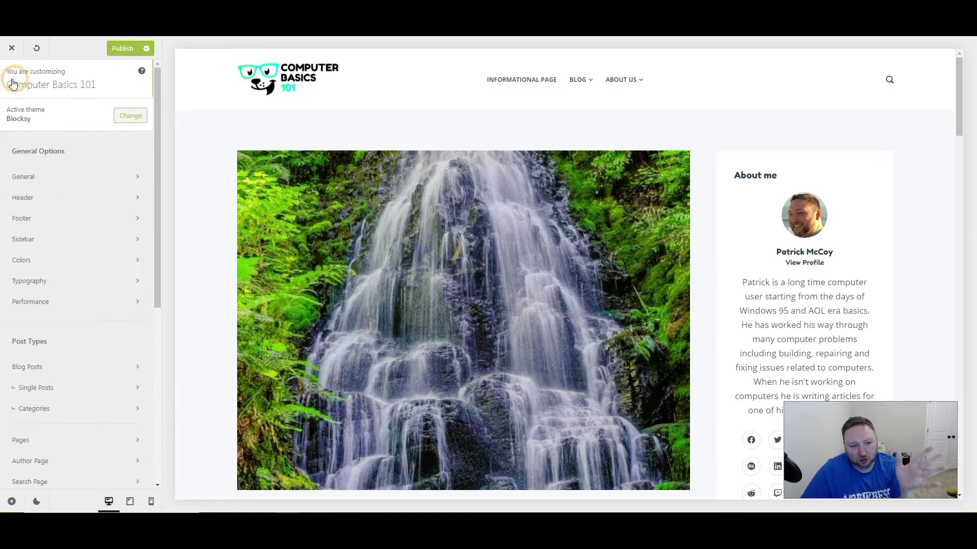
Review the Typography settings for the base font and headings, comparing them with the text in the blog post preview.
{"action": "left_click", "coordinate": [41, 282]}
{"action": "scroll", "coordinate": [53, 150], "scroll_direction": "down", "scroll_amount": 2}
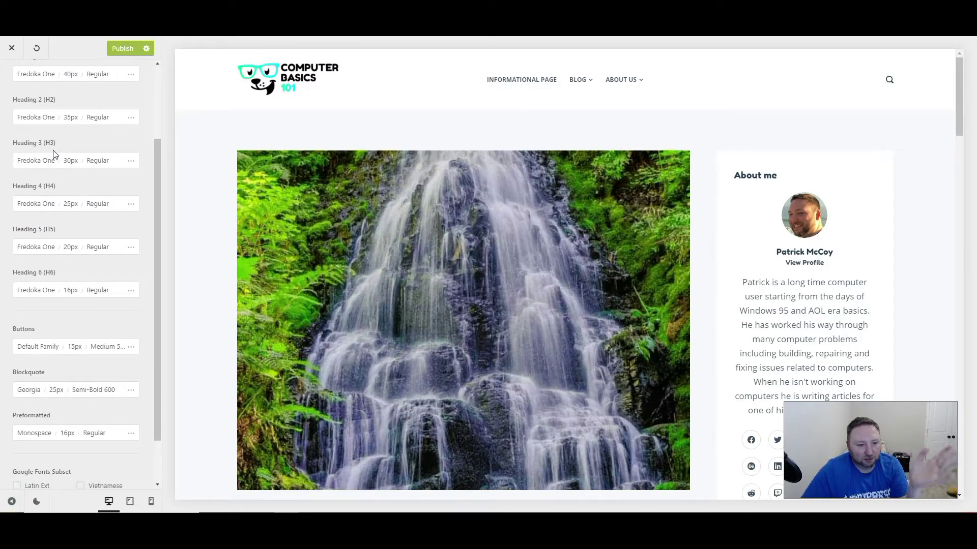
{"action": "scroll", "coordinate": [50, 279], "scroll_direction": "up", "scroll_amount": 2}
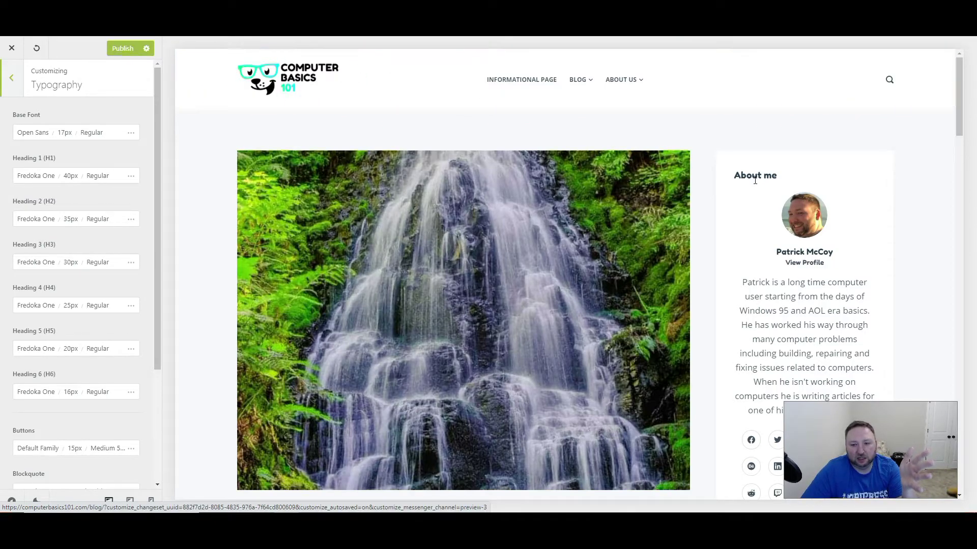
{"action": "scroll", "coordinate": [766, 183], "scroll_direction": "down", "scroll_amount": 5}
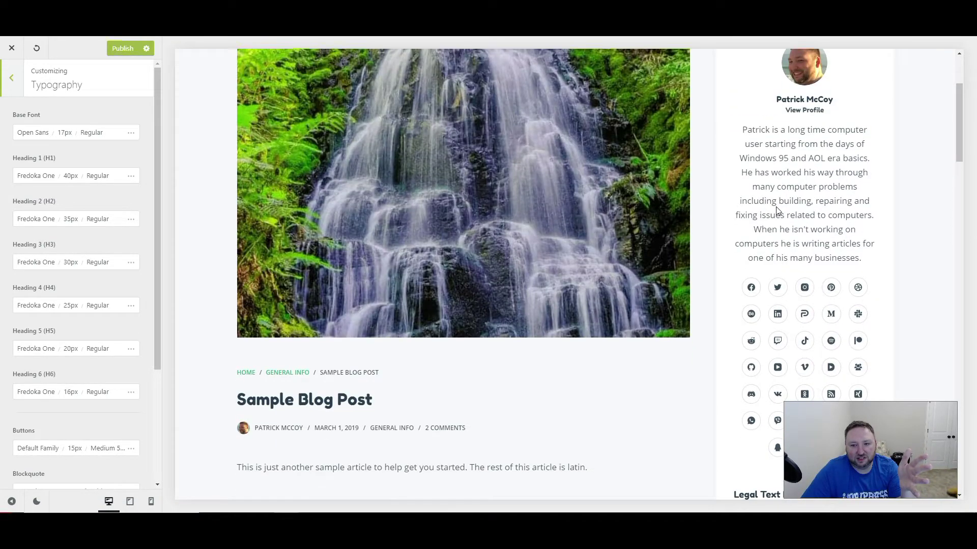
{"action": "scroll", "coordinate": [789, 203], "scroll_direction": "up", "scroll_amount": 4}
{"action": "left_click", "coordinate": [71, 141]}
{"action": "triple_click", "coordinate": [46, 139]}
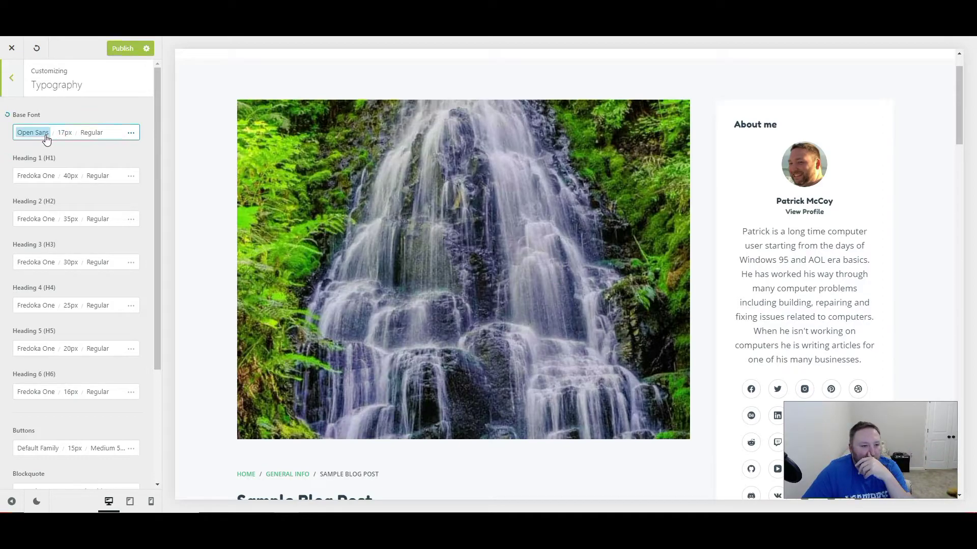
{"action": "left_click", "coordinate": [11, 77]}
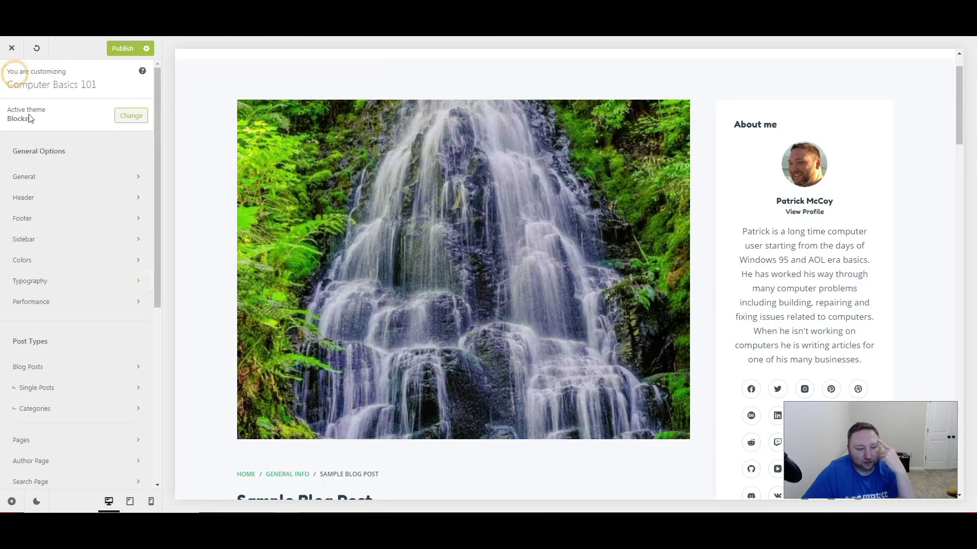
Review the Performance settings for dynamic CSS output, emojis script and lazy-loaded images, and look over the blog post preview.
{"action": "left_click", "coordinate": [43, 305]}
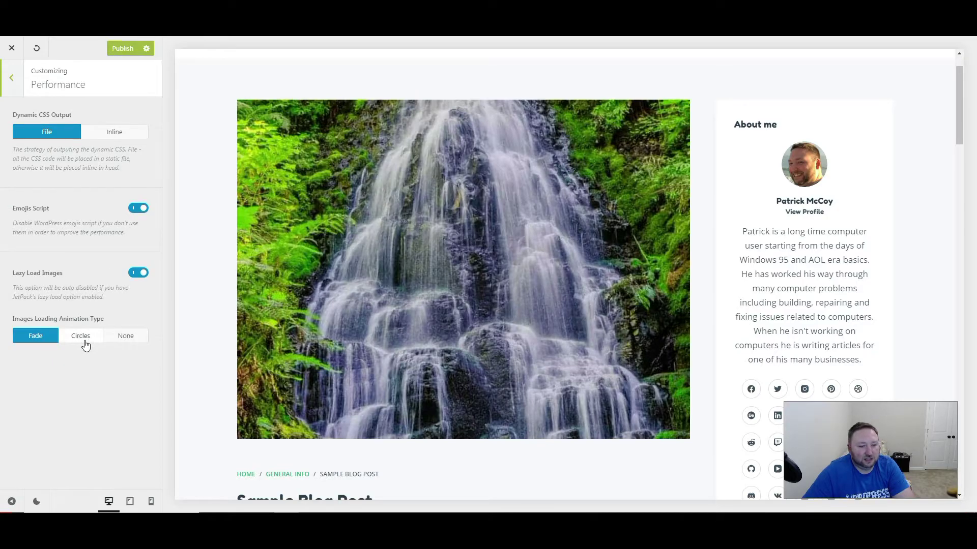
{"action": "scroll", "coordinate": [588, 230], "scroll_direction": "down", "scroll_amount": 15}
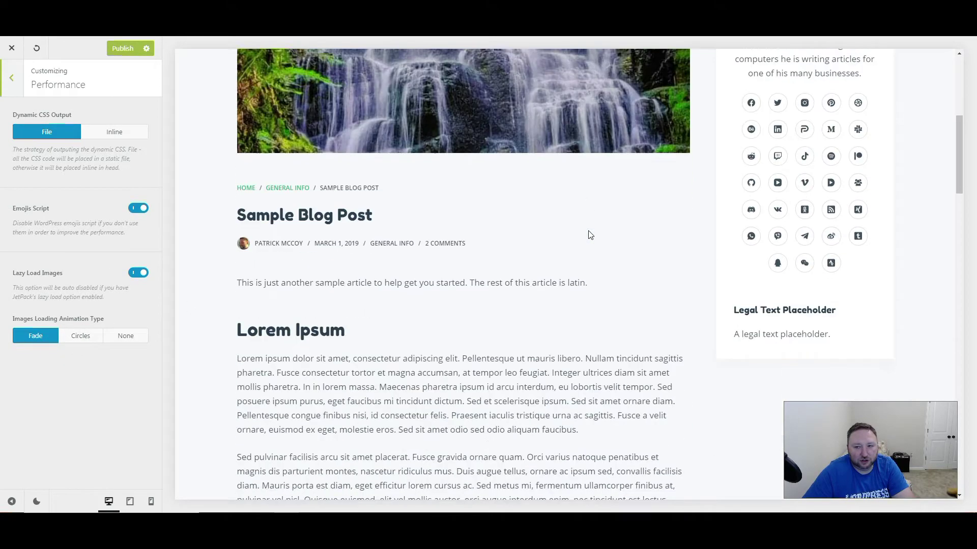
{"action": "scroll", "coordinate": [588, 231], "scroll_direction": "up", "scroll_amount": 13}
{"action": "scroll", "coordinate": [588, 231], "scroll_direction": "up", "scroll_amount": 4}
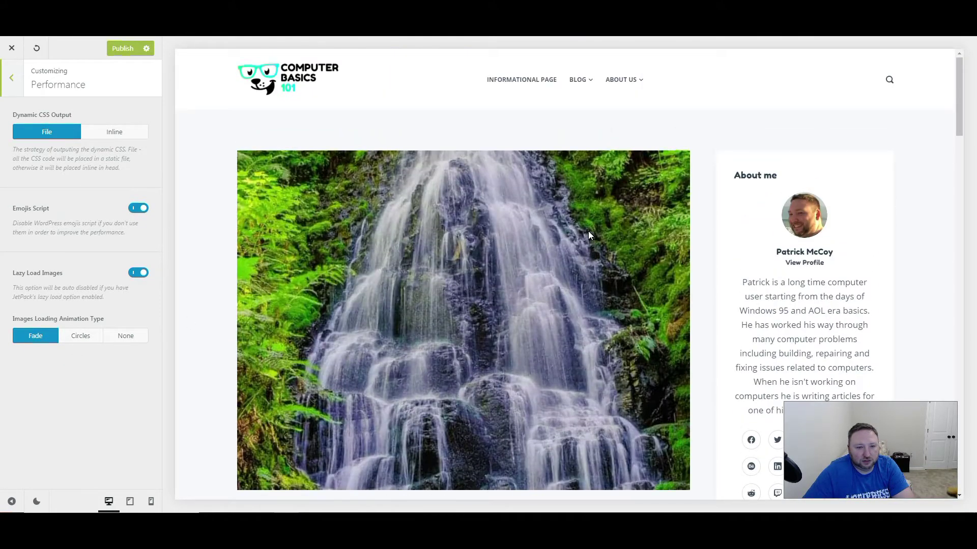
{"action": "left_click", "coordinate": [18, 83]}
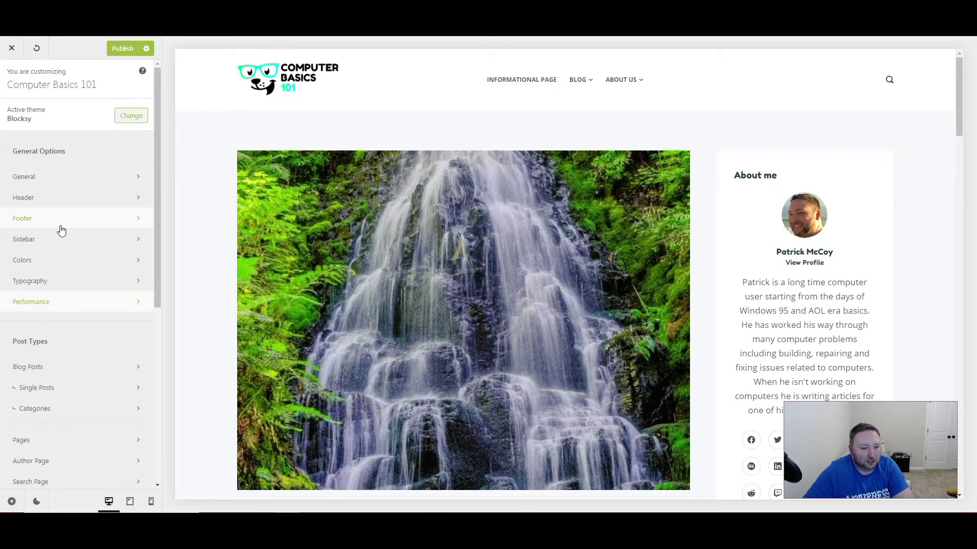
Open the Blog Posts settings and load the site's blog listing page in the preview.
{"action": "scroll", "coordinate": [74, 270], "scroll_direction": "down", "scroll_amount": 3}
{"action": "scroll", "coordinate": [426, 163], "scroll_direction": "down", "scroll_amount": 1}
{"action": "left_click", "coordinate": [38, 224]}
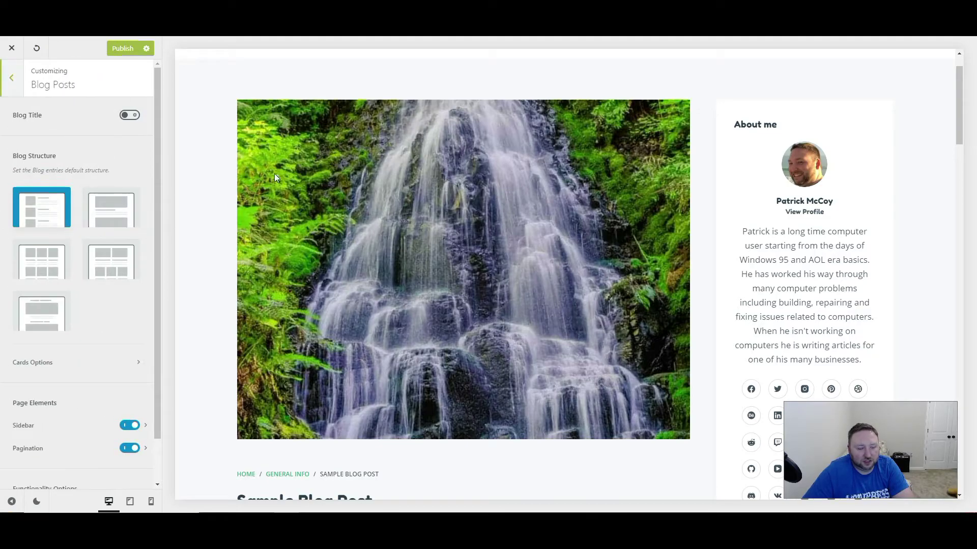
{"action": "scroll", "coordinate": [431, 229], "scroll_direction": "up", "scroll_amount": 1}
{"action": "left_click", "coordinate": [298, 89]}
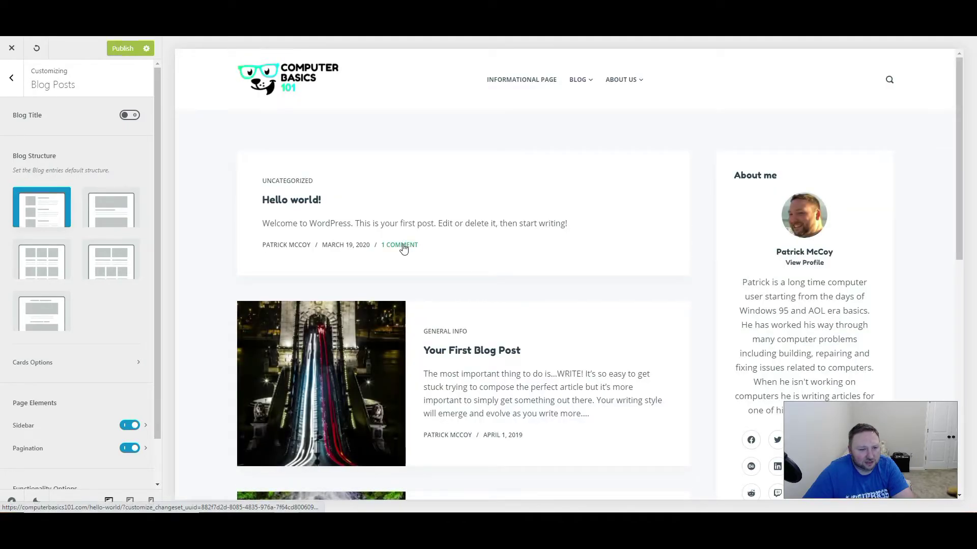
Try the Classic blog structure, compare it with Simple, and check the Classic post list down the page.
{"action": "left_click", "coordinate": [114, 212]}
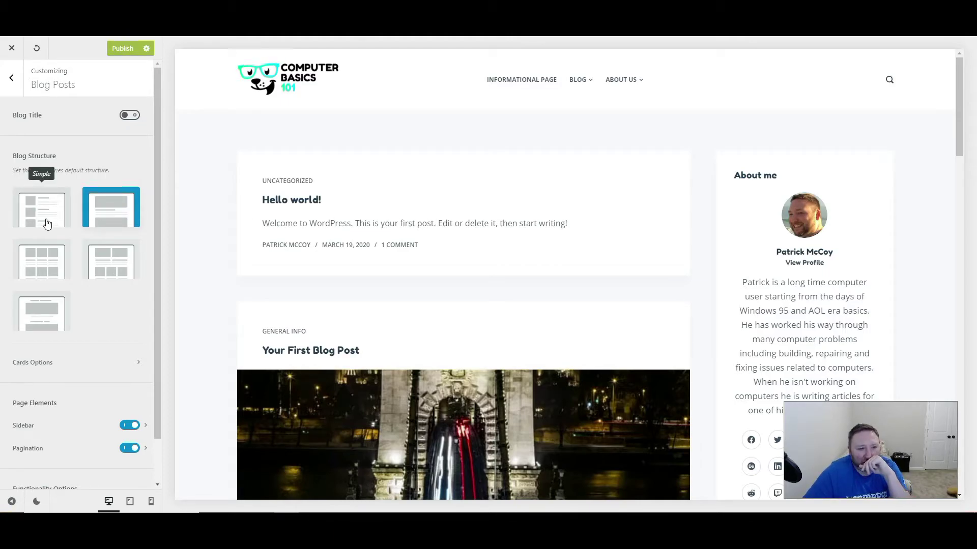
{"action": "left_click", "coordinate": [47, 224]}
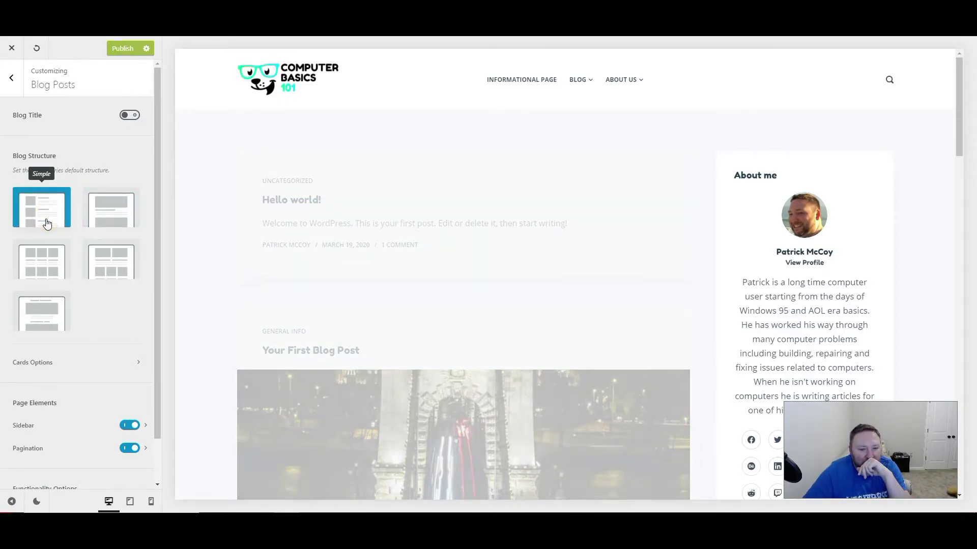
{"action": "left_click", "coordinate": [113, 209]}
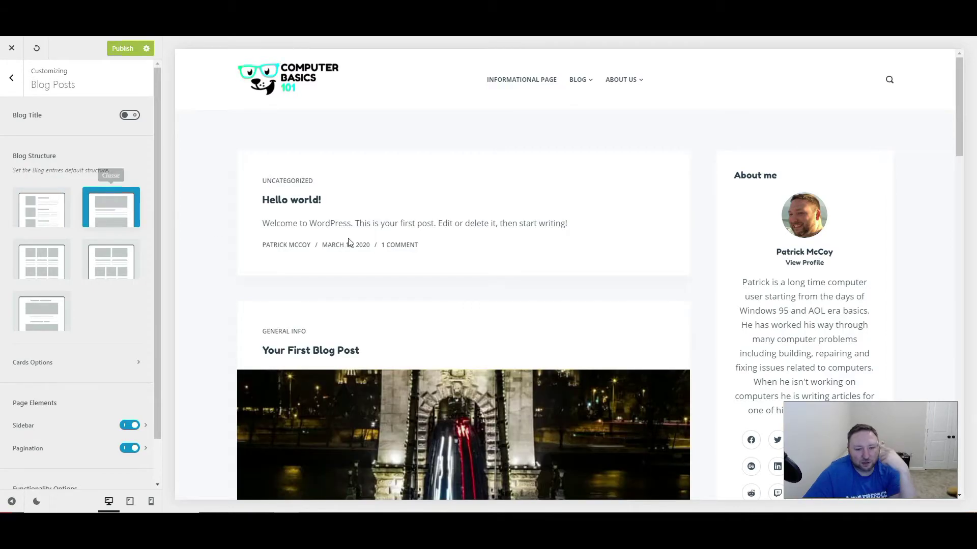
{"action": "scroll", "coordinate": [311, 253], "scroll_direction": "down", "scroll_amount": 8}
{"action": "scroll", "coordinate": [530, 270], "scroll_direction": "down", "scroll_amount": 10}
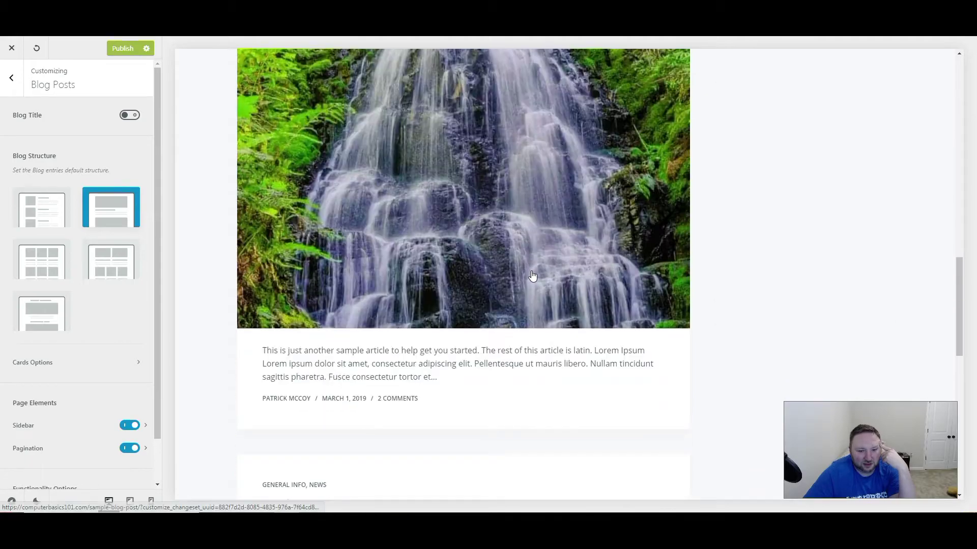
{"action": "scroll", "coordinate": [512, 288], "scroll_direction": "up", "scroll_amount": 12}
{"action": "scroll", "coordinate": [501, 295], "scroll_direction": "up", "scroll_amount": 5}
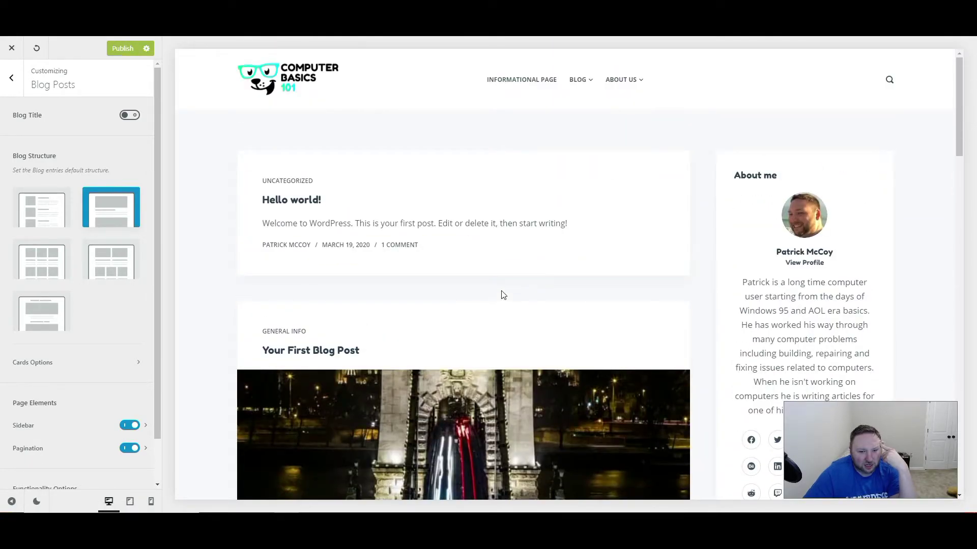
{"action": "scroll", "coordinate": [493, 293], "scroll_direction": "down", "scroll_amount": 15}
{"action": "scroll", "coordinate": [492, 293], "scroll_direction": "up", "scroll_amount": 15}
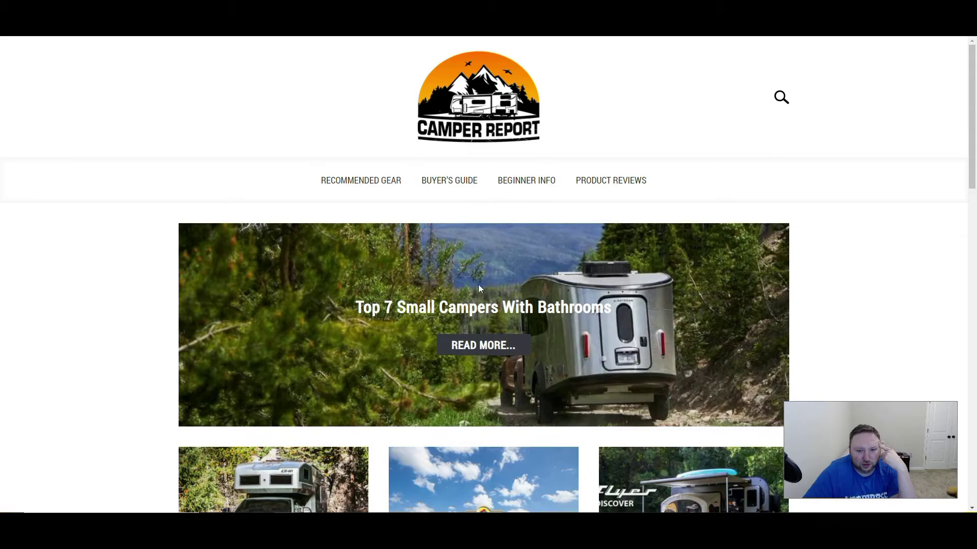
Switch to the Camper Report website and examine its homepage layout of featured posts and the What's New list.
{"action": "scroll", "coordinate": [478, 284], "scroll_direction": "down", "scroll_amount": 12}
{"action": "scroll", "coordinate": [436, 294], "scroll_direction": "up", "scroll_amount": 4}
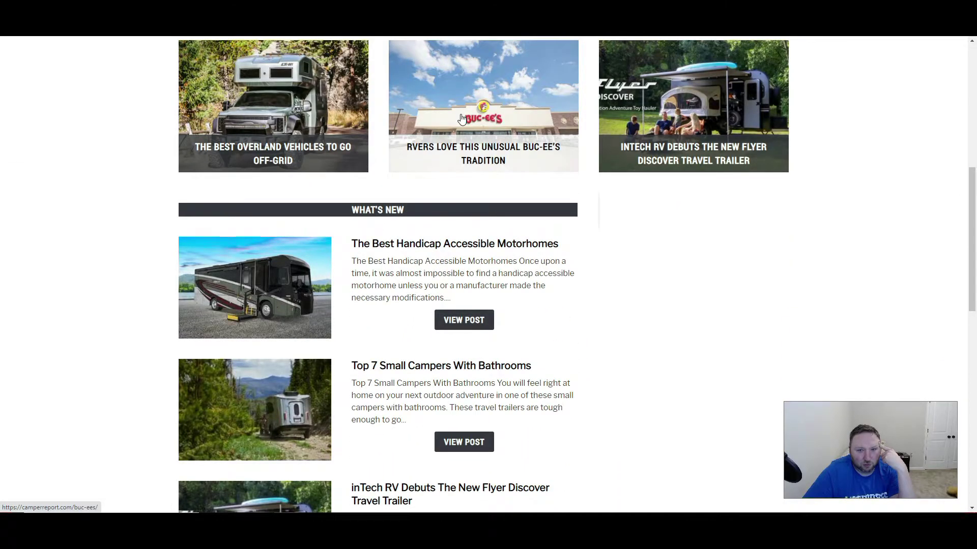
{"action": "scroll", "coordinate": [462, 119], "scroll_direction": "up", "scroll_amount": 4}
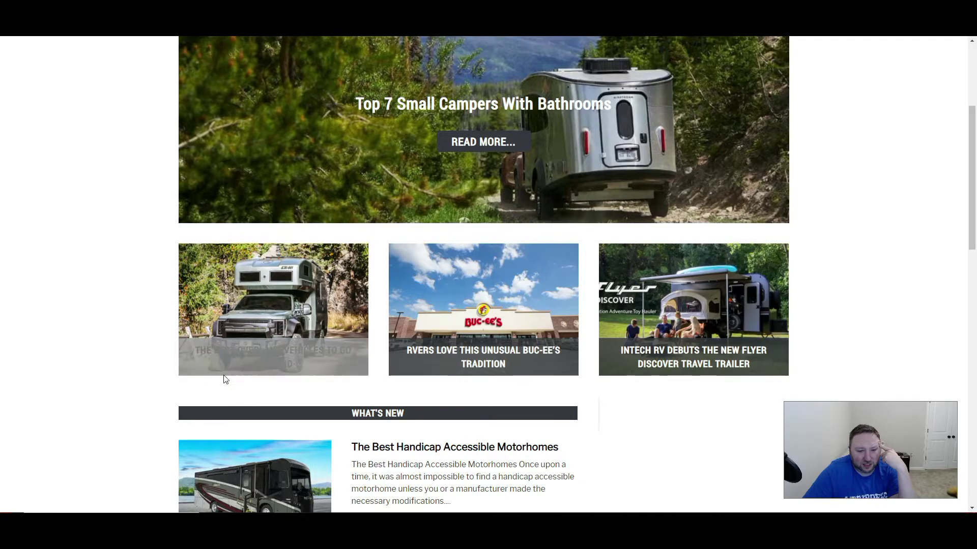
{"action": "scroll", "coordinate": [209, 61], "scroll_direction": "down", "scroll_amount": 4}
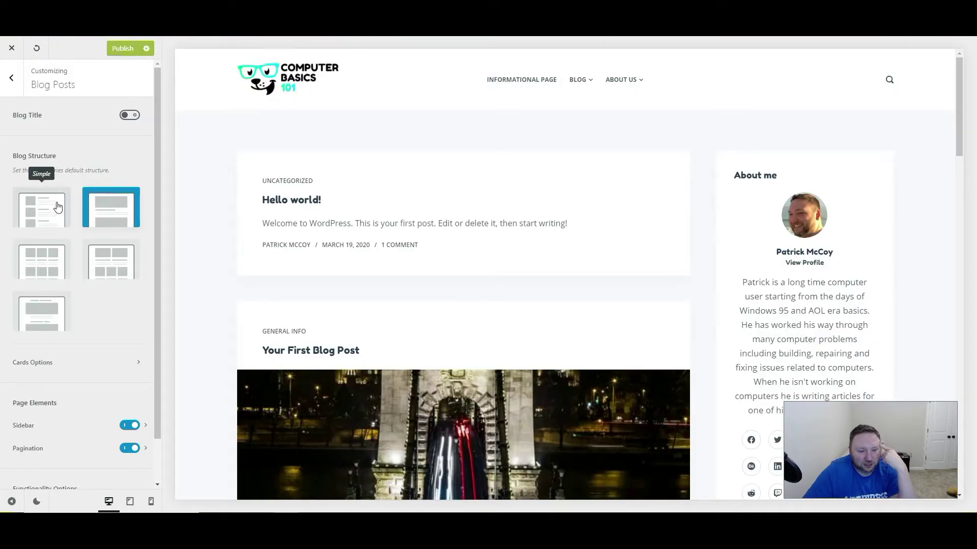
Return to the Computer Basics 101 customizer, set the blog structure to Grid, and check the post cards down the page.
{"action": "left_click", "coordinate": [43, 271]}
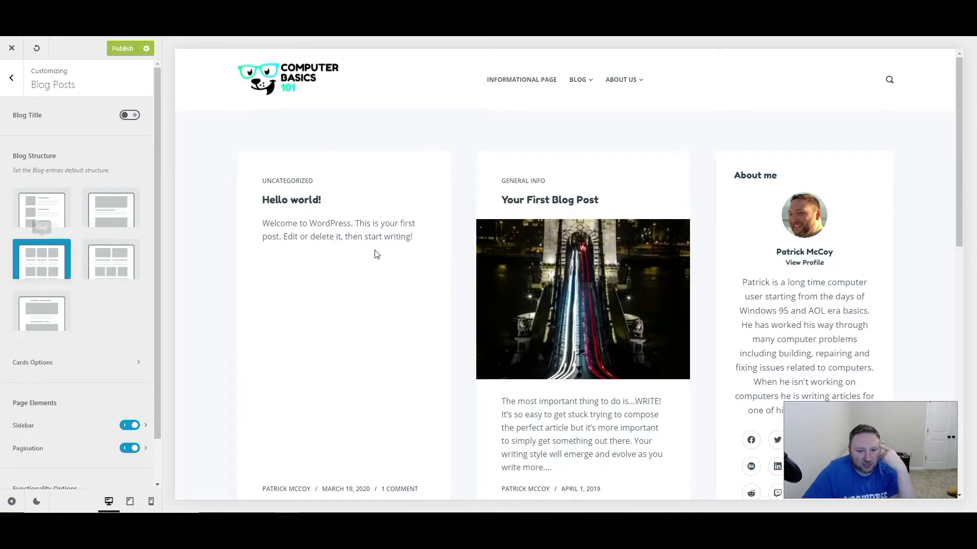
{"action": "scroll", "coordinate": [428, 246], "scroll_direction": "down", "scroll_amount": 10}
{"action": "scroll", "coordinate": [415, 277], "scroll_direction": "down", "scroll_amount": 3}
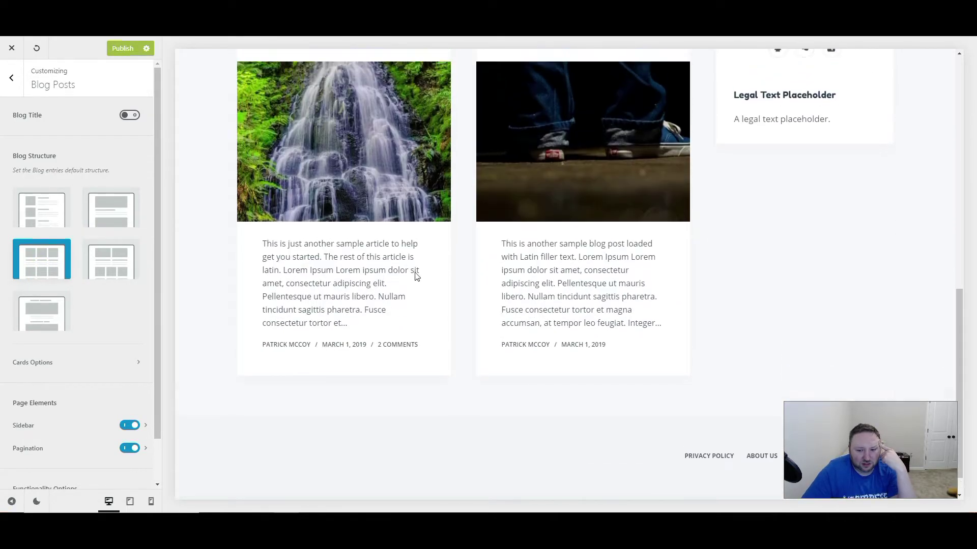
Try the Enhanced Grid blog structure and check the arrangement of the post cards down the page.
{"action": "scroll", "coordinate": [397, 281], "scroll_direction": "up", "scroll_amount": 12}
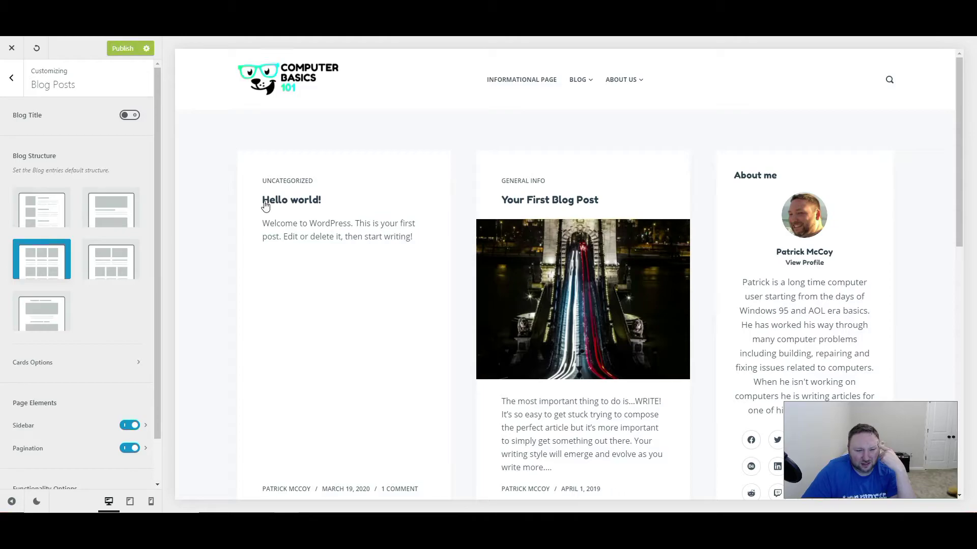
{"action": "left_click", "coordinate": [114, 273]}
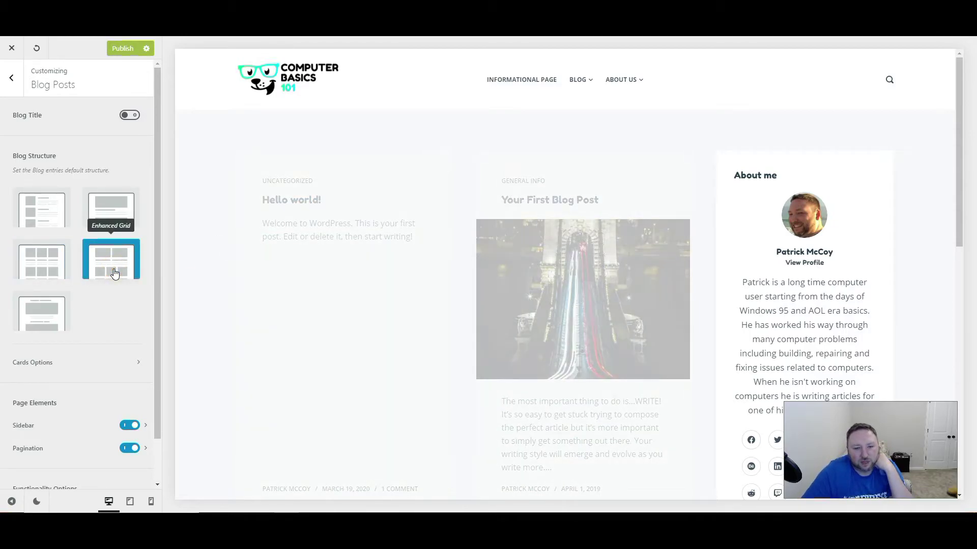
{"action": "scroll", "coordinate": [392, 254], "scroll_direction": "down", "scroll_amount": 2}
{"action": "scroll", "coordinate": [392, 264], "scroll_direction": "down", "scroll_amount": 9}
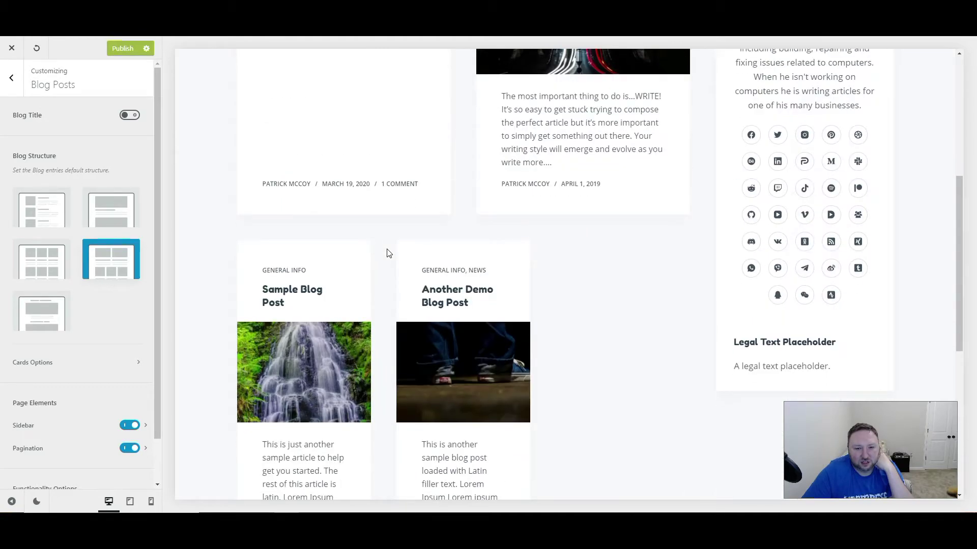
{"action": "scroll", "coordinate": [407, 305], "scroll_direction": "up", "scroll_amount": 8}
{"action": "scroll", "coordinate": [402, 265], "scroll_direction": "up", "scroll_amount": 3}
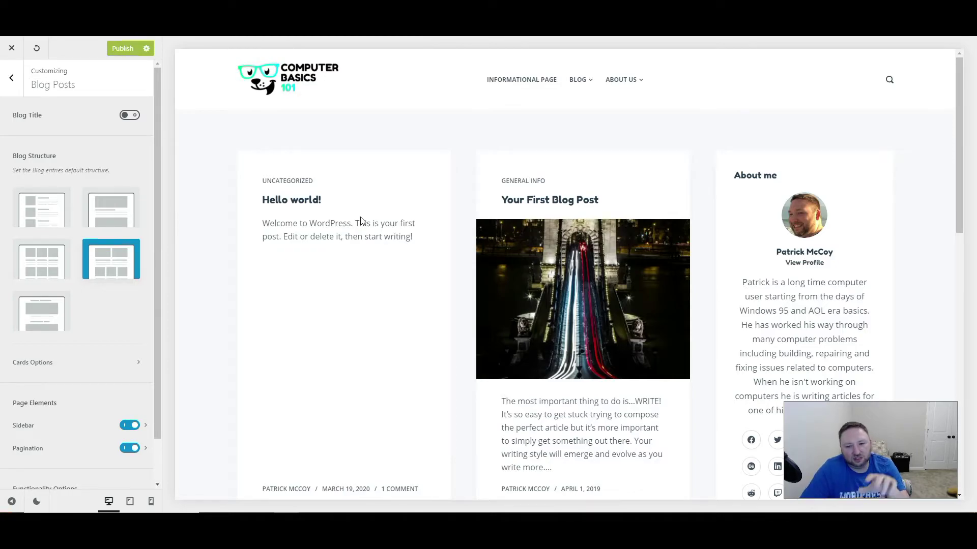
{"action": "scroll", "coordinate": [360, 217], "scroll_direction": "down", "scroll_amount": 8}
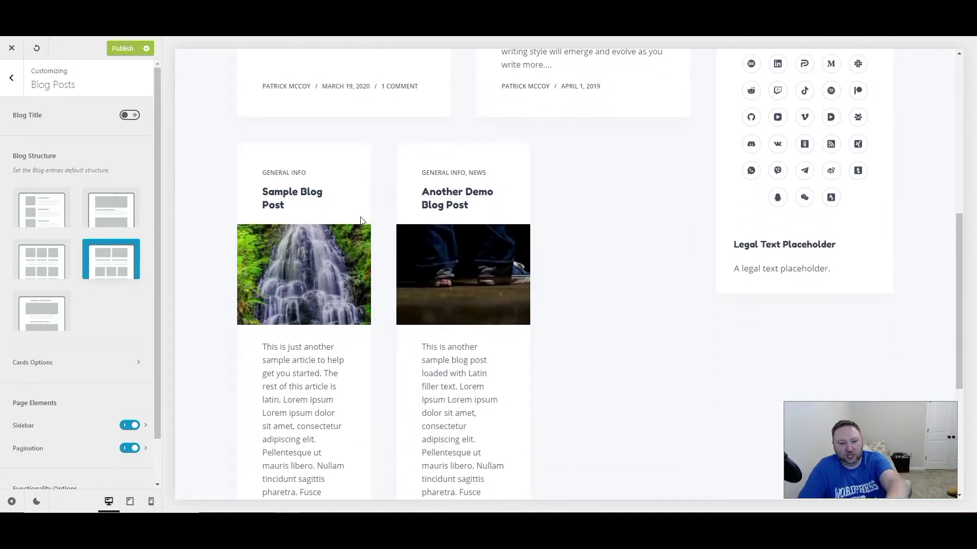
{"action": "scroll", "coordinate": [360, 217], "scroll_direction": "down", "scroll_amount": 5}
{"action": "scroll", "coordinate": [362, 220], "scroll_direction": "up", "scroll_amount": 13}
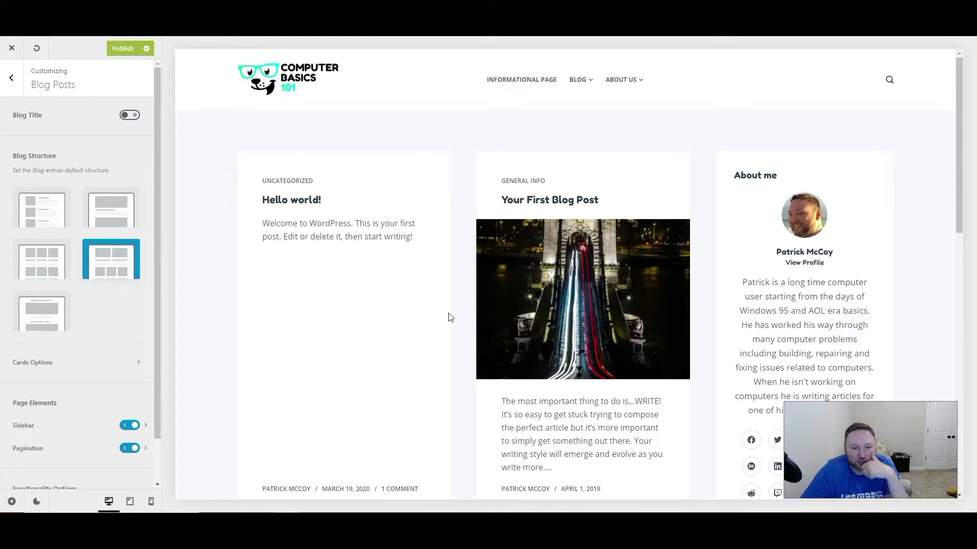
Try the fifth blog structure, with large single-column posts and no sidebar, and check it down the page.
{"action": "left_click", "coordinate": [42, 310]}
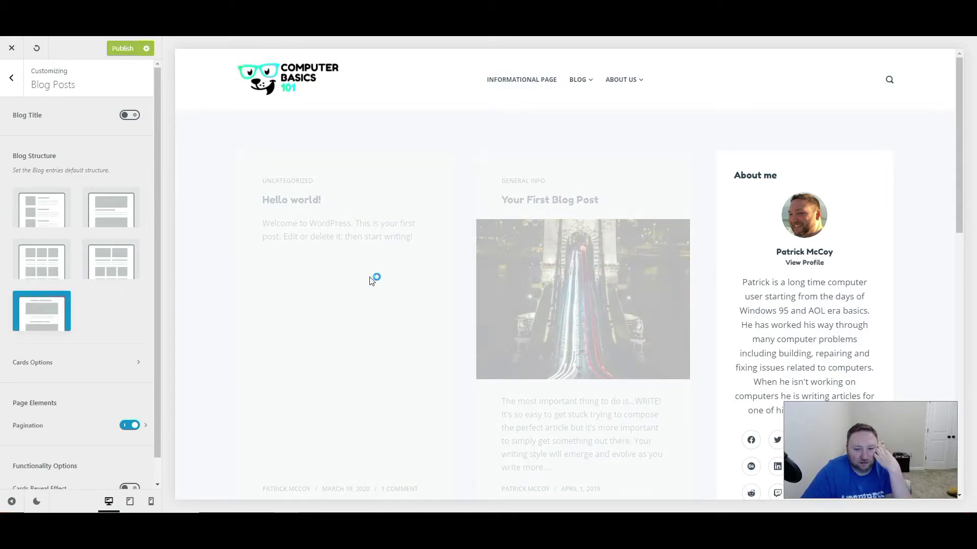
{"action": "scroll", "coordinate": [380, 275], "scroll_direction": "down", "scroll_amount": 15}
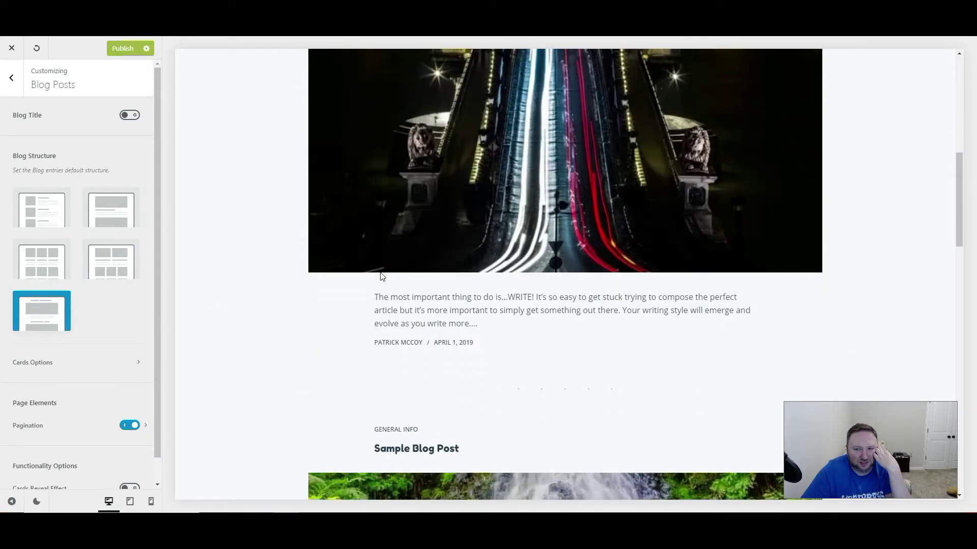
{"action": "scroll", "coordinate": [380, 273], "scroll_direction": "down", "scroll_amount": 10}
{"action": "scroll", "coordinate": [380, 273], "scroll_direction": "up", "scroll_amount": 10}
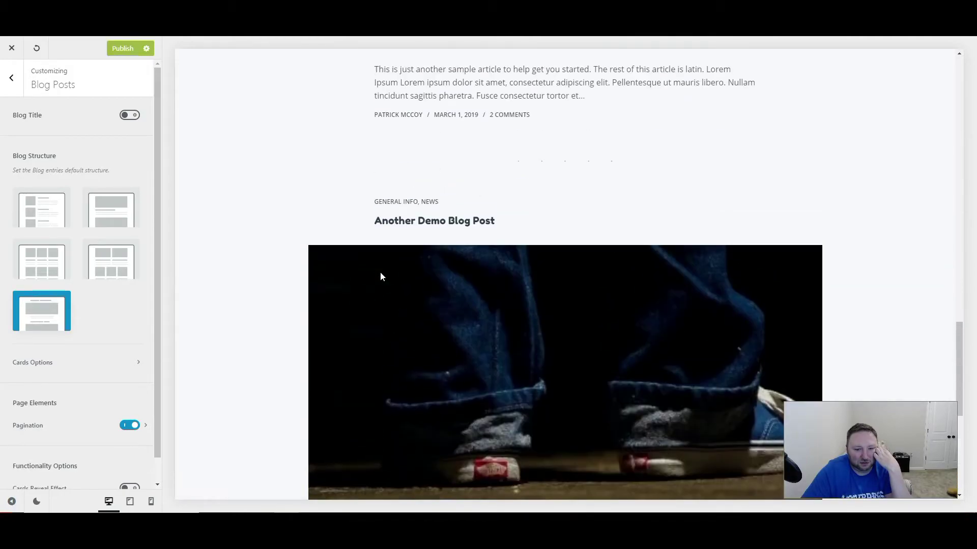
{"action": "scroll", "coordinate": [379, 272], "scroll_direction": "up", "scroll_amount": 15}
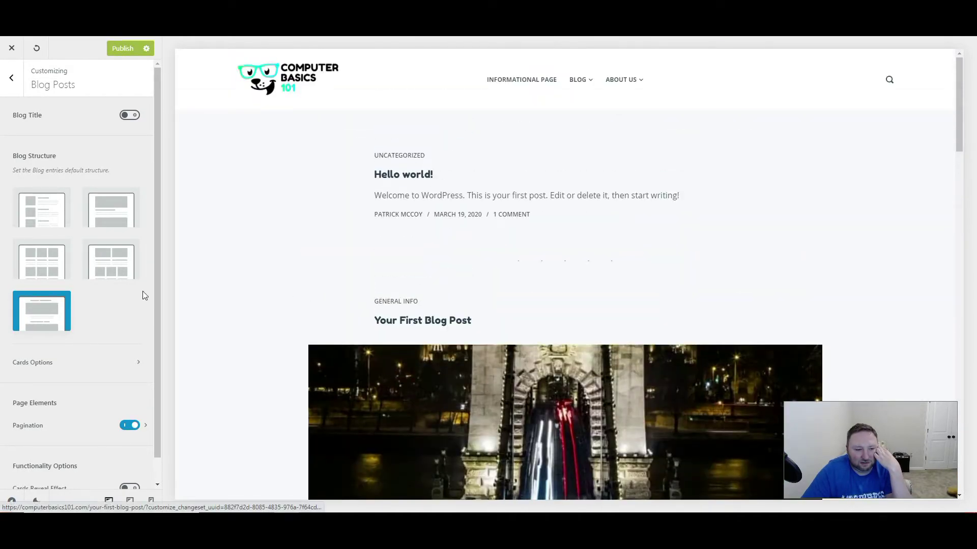
Compare the Enhanced Grid blog structure with Simple and check the Simple post list down the page.
{"action": "left_click", "coordinate": [112, 272]}
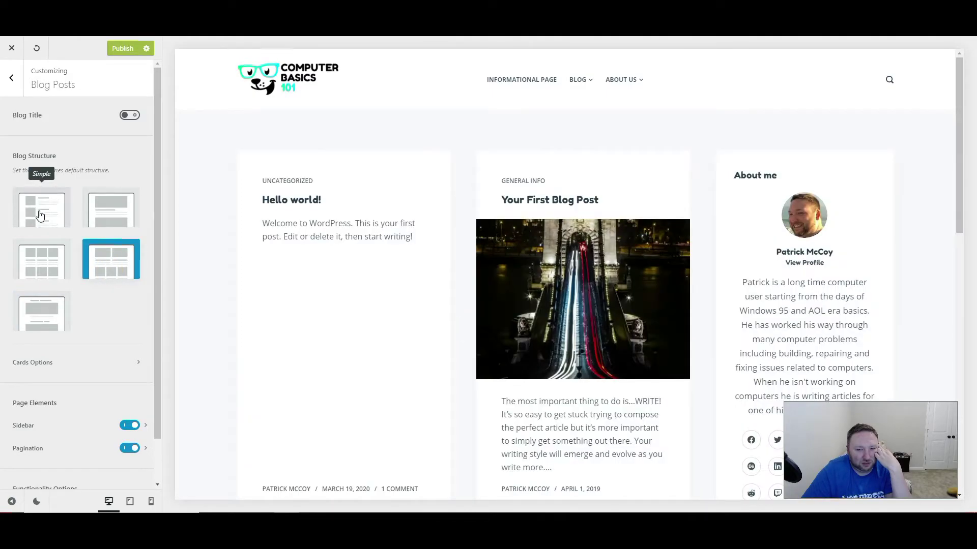
{"action": "left_click", "coordinate": [40, 215]}
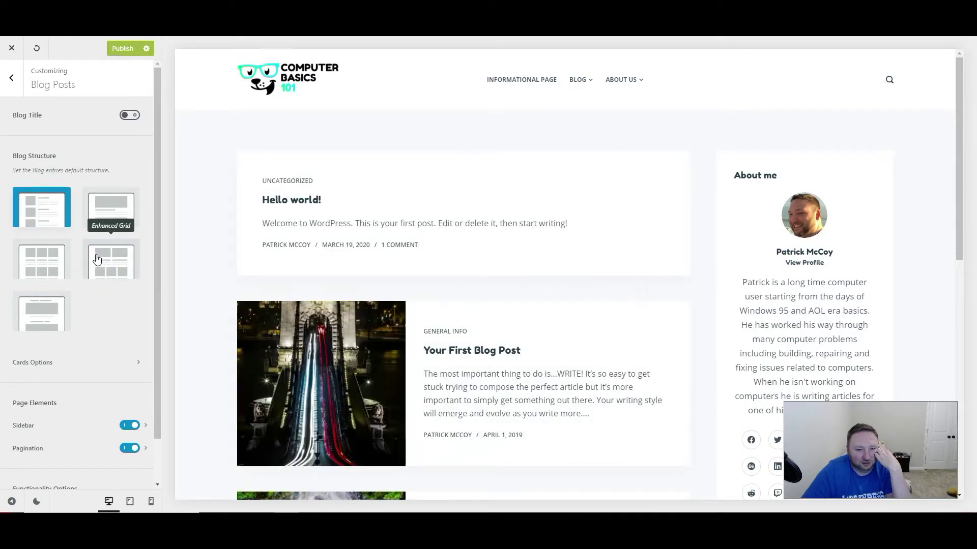
{"action": "scroll", "coordinate": [243, 255], "scroll_direction": "down", "scroll_amount": 5}
{"action": "scroll", "coordinate": [240, 267], "scroll_direction": "up", "scroll_amount": 5}
{"action": "scroll", "coordinate": [240, 267], "scroll_direction": "up", "scroll_amount": 1}
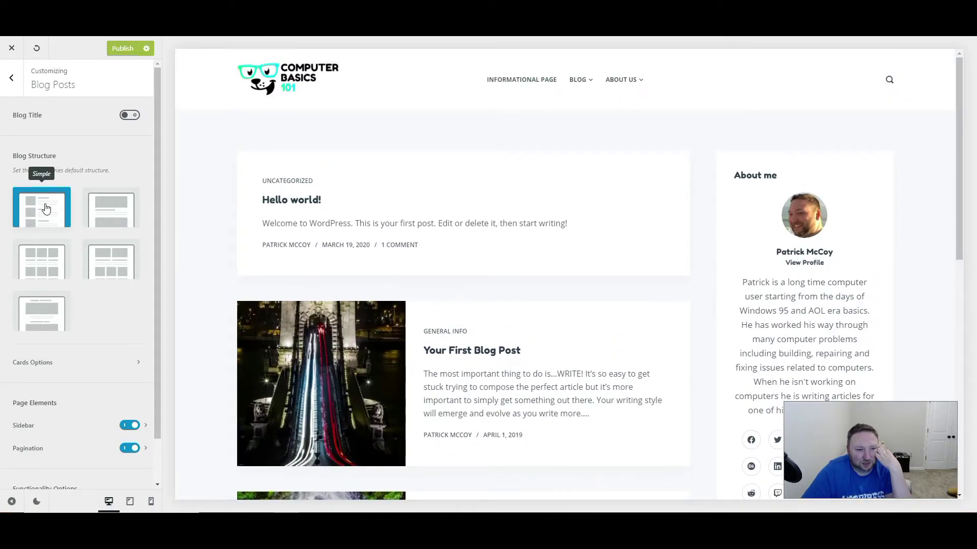
Set the blog structure to Enhanced Grid and look over the post cards again.
{"action": "left_click", "coordinate": [110, 268]}
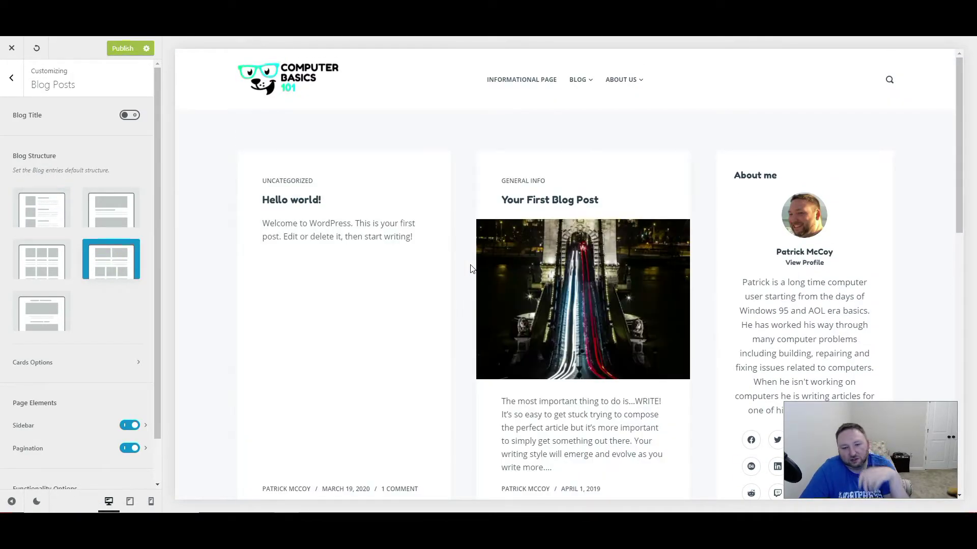
{"action": "scroll", "coordinate": [471, 269], "scroll_direction": "down", "scroll_amount": 8}
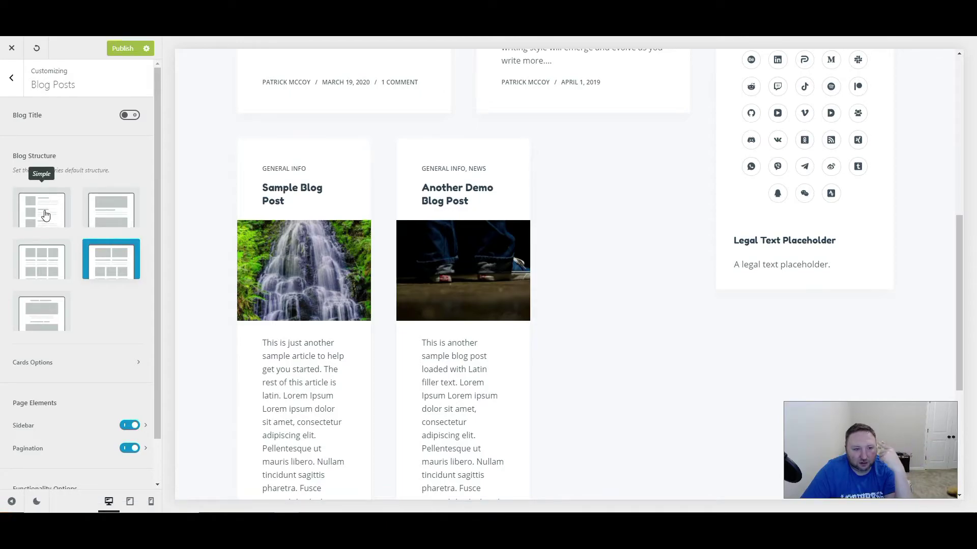
{"action": "scroll", "coordinate": [222, 177], "scroll_direction": "up", "scroll_amount": 8}
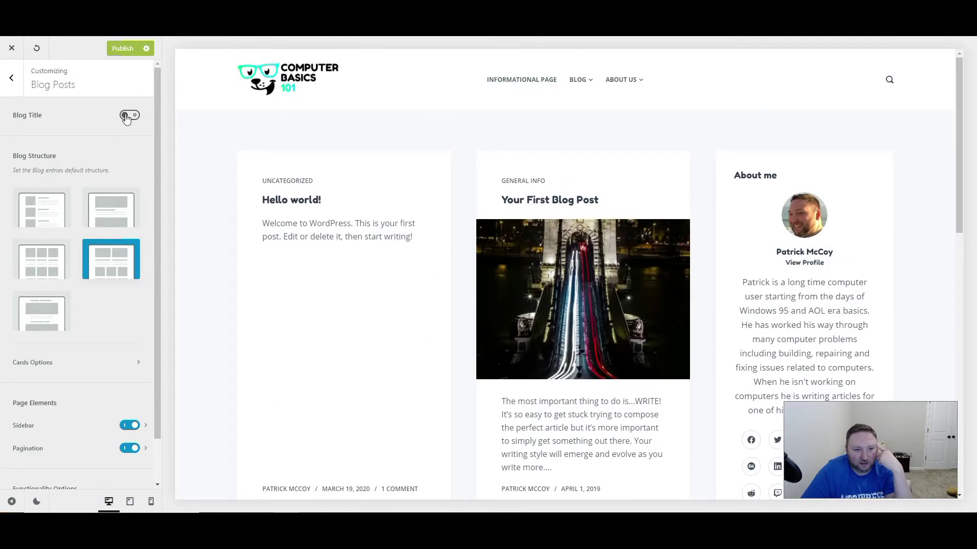
Enable the blog title and give it the full-width banner layout.
{"action": "left_click", "coordinate": [133, 116]}
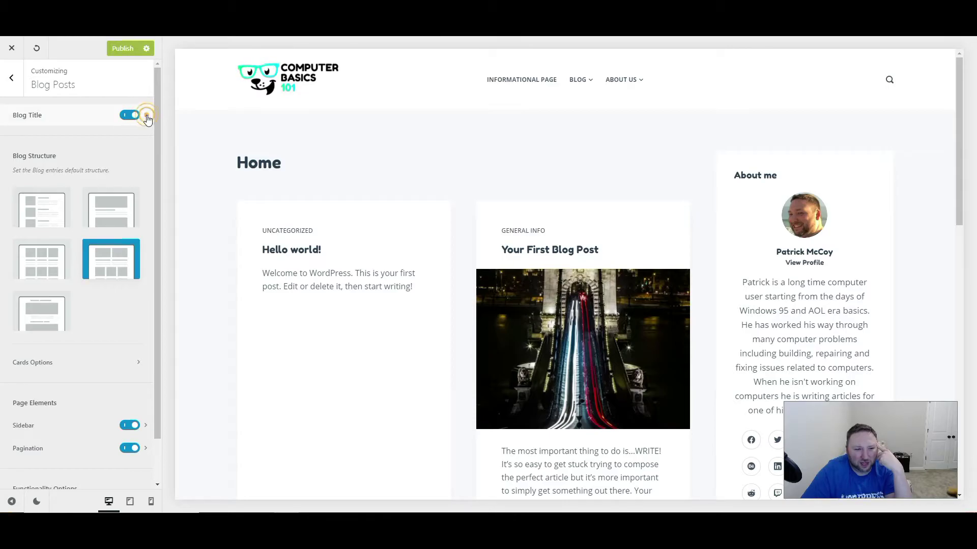
{"action": "left_click", "coordinate": [147, 117]}
{"action": "left_click", "coordinate": [113, 176]}
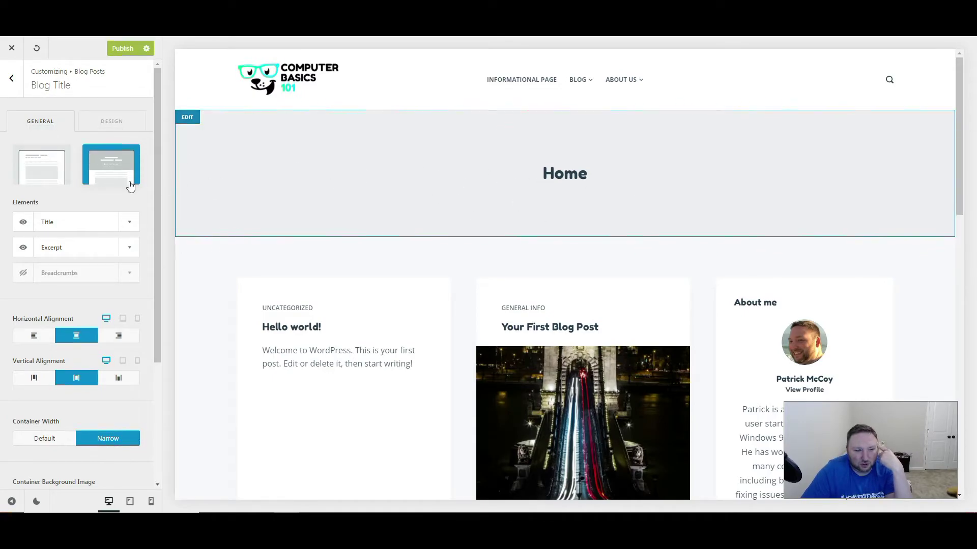
Review the blog title's general and design options and turn the blog title off.
{"action": "scroll", "coordinate": [67, 224], "scroll_direction": "down", "scroll_amount": 3}
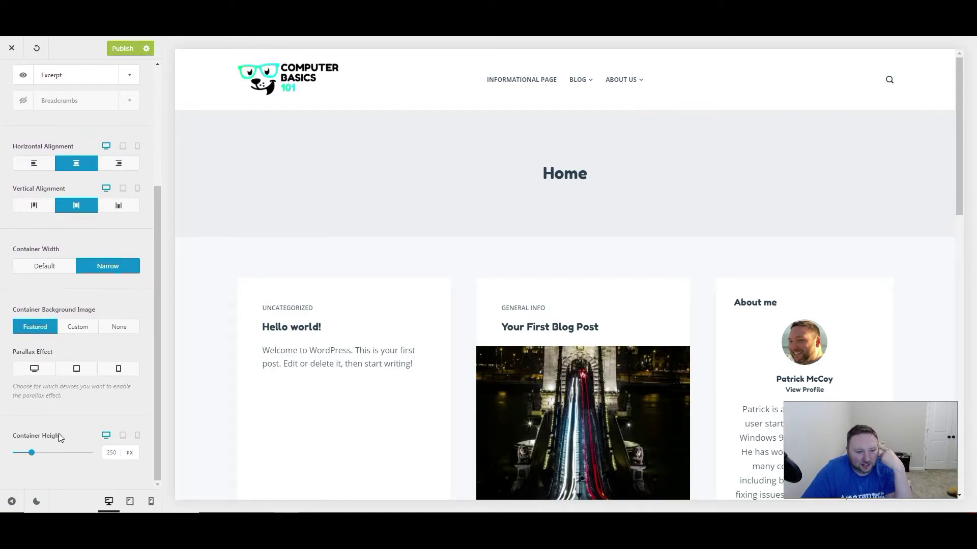
{"action": "scroll", "coordinate": [78, 356], "scroll_direction": "up", "scroll_amount": 3}
{"action": "left_click", "coordinate": [110, 122]}
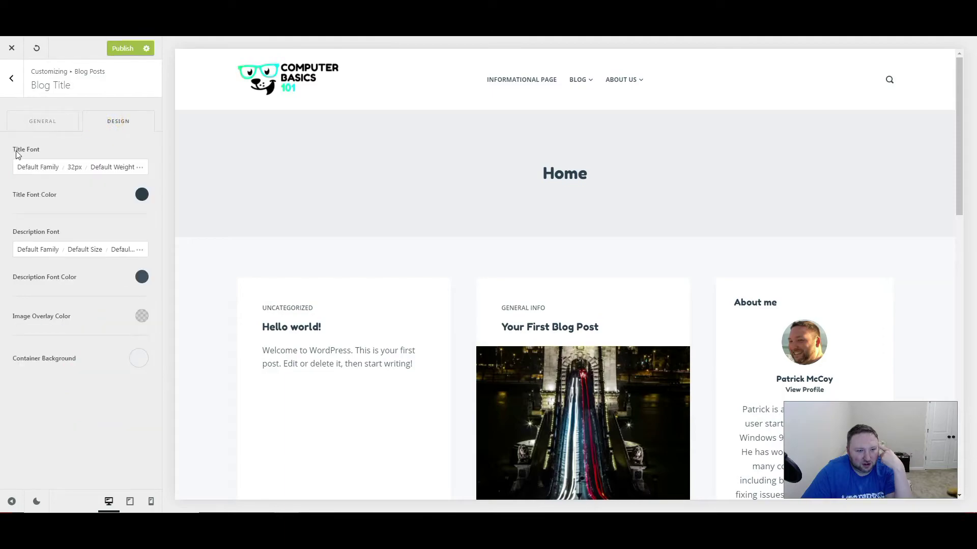
{"action": "left_click", "coordinate": [49, 120]}
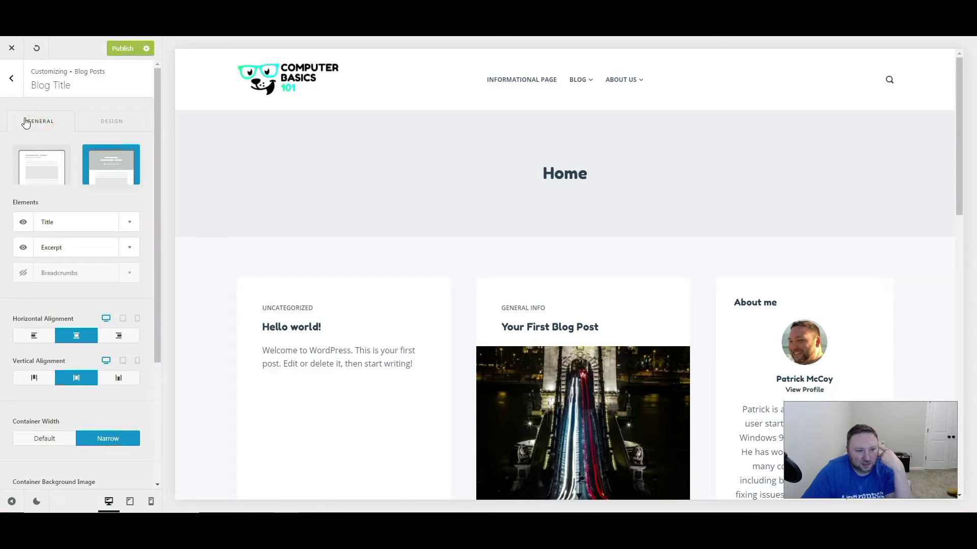
{"action": "left_click", "coordinate": [10, 79]}
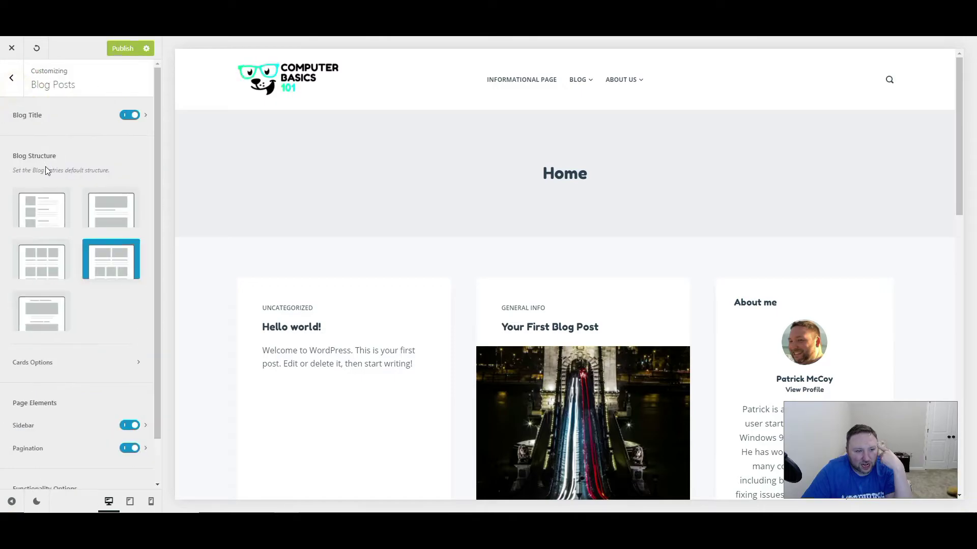
{"action": "left_click", "coordinate": [131, 118]}
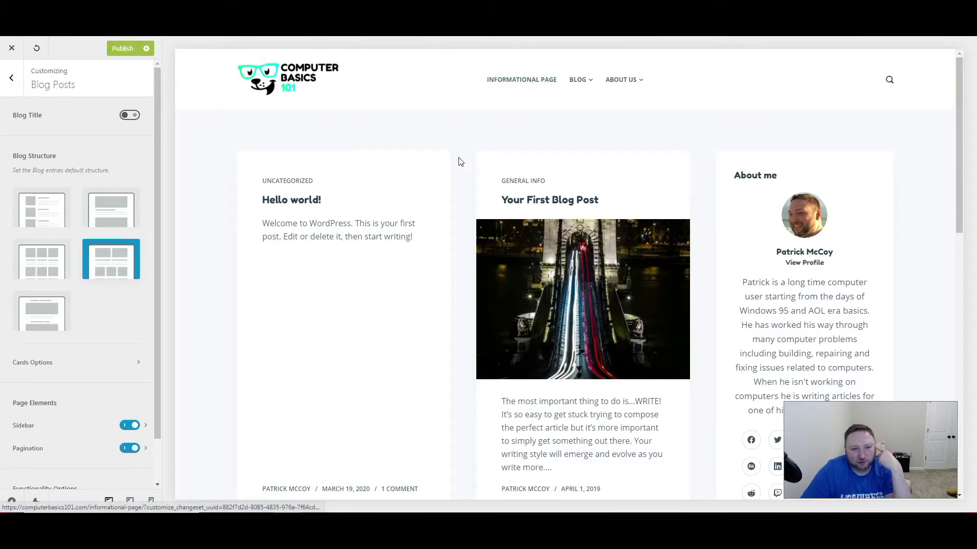
Try the Left Sidebar position for the blog posts page and restore the sidebar to the opposite side.
{"action": "scroll", "coordinate": [290, 286], "scroll_direction": "down", "scroll_amount": 2}
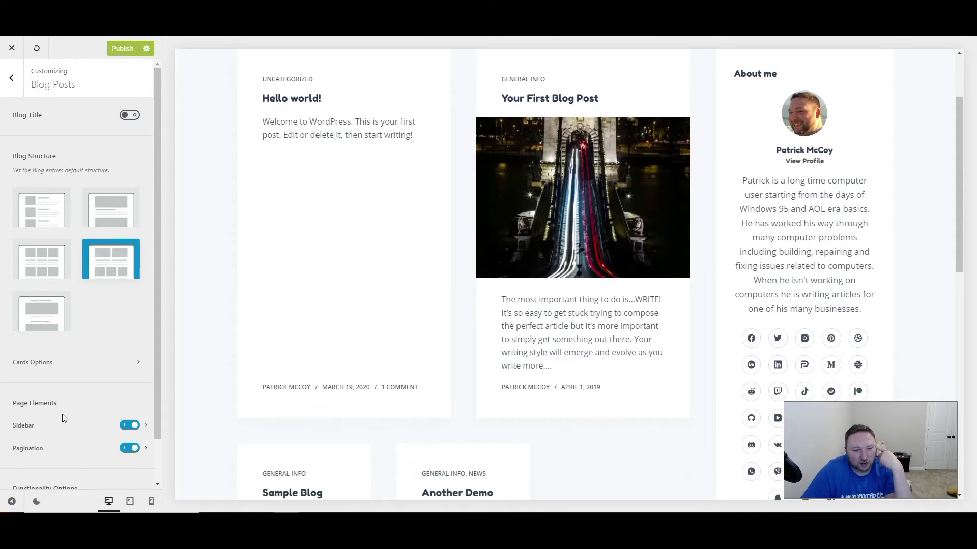
{"action": "scroll", "coordinate": [63, 414], "scroll_direction": "down", "scroll_amount": 1}
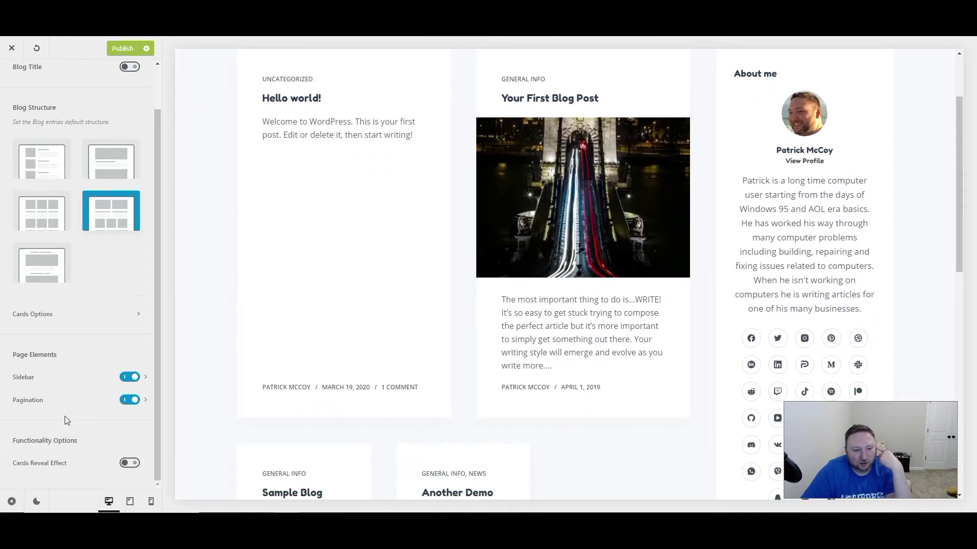
{"action": "left_click", "coordinate": [147, 377]}
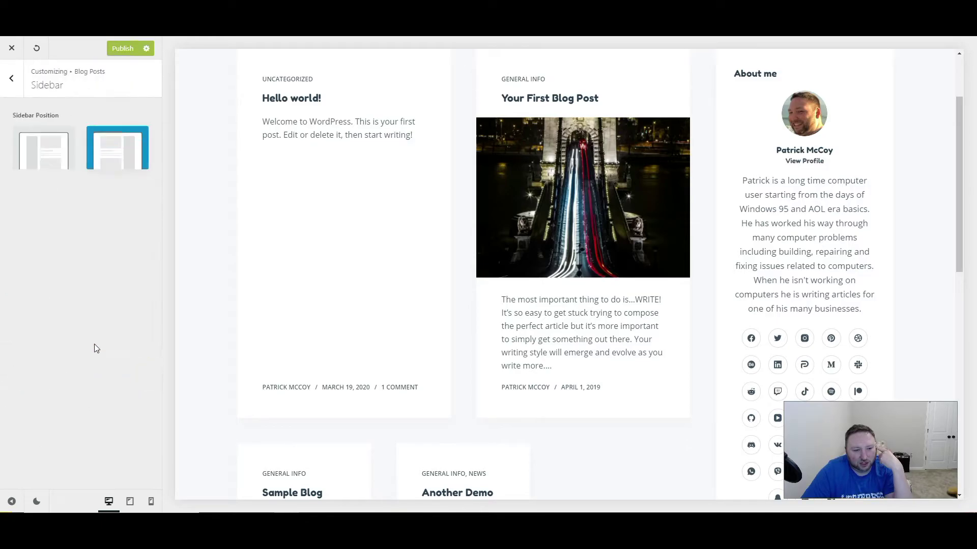
{"action": "left_click", "coordinate": [57, 160]}
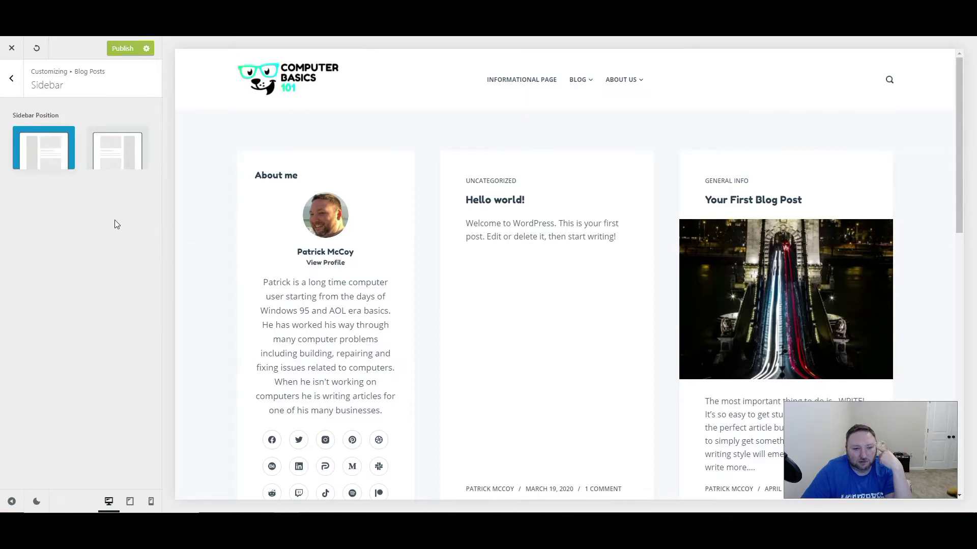
{"action": "left_click", "coordinate": [116, 160]}
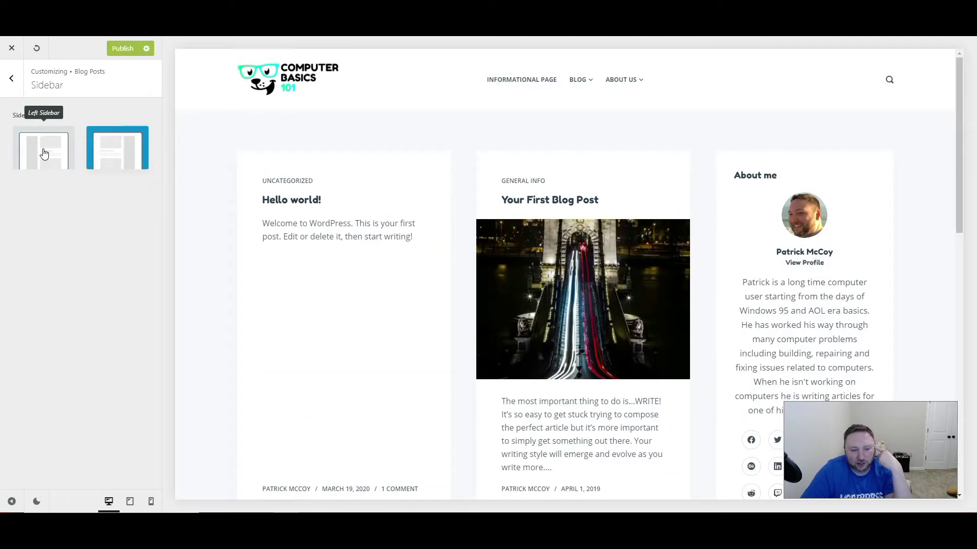
{"action": "left_click", "coordinate": [11, 78]}
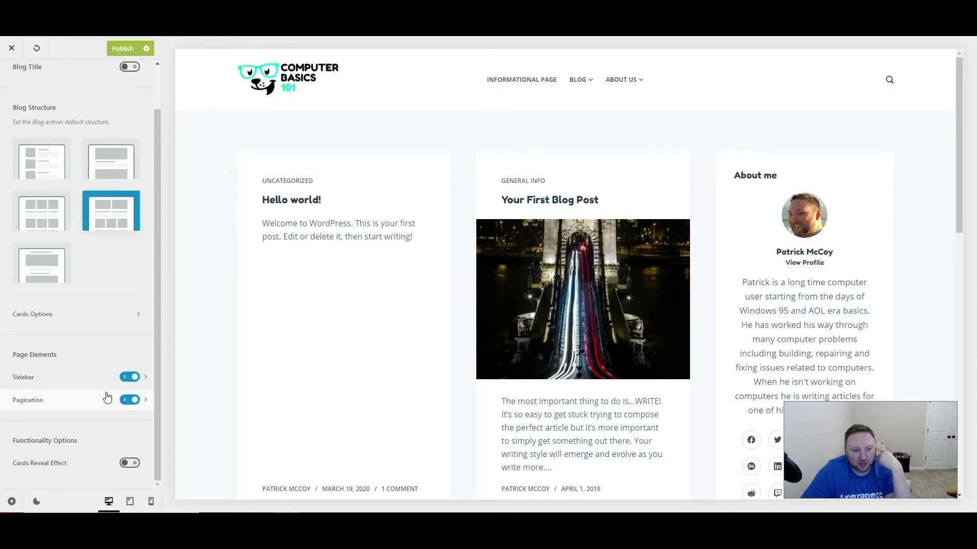
Try the Cards Reveal Effect on the post list, disable it again, and leave the Blog Posts settings.
{"action": "left_click", "coordinate": [130, 466]}
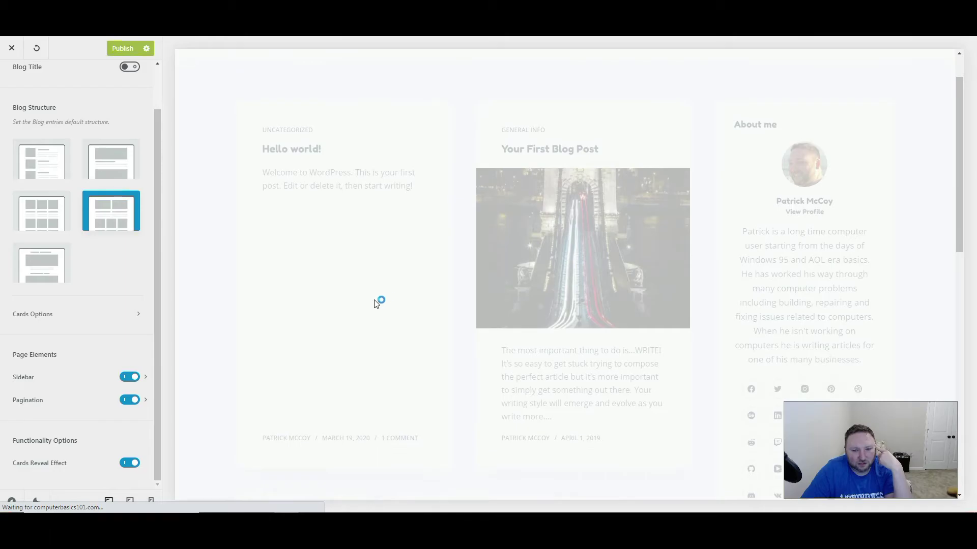
{"action": "scroll", "coordinate": [381, 302], "scroll_direction": "down", "scroll_amount": 6}
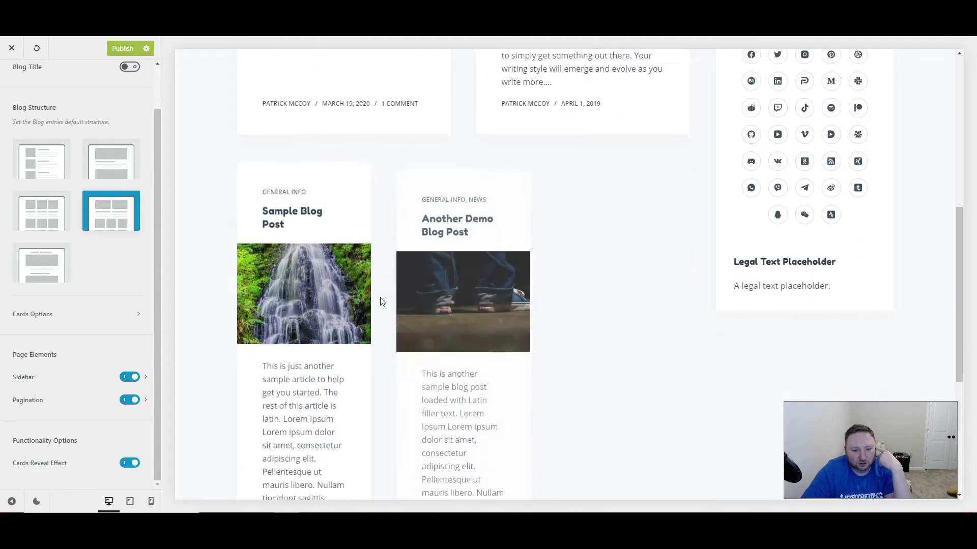
{"action": "scroll", "coordinate": [456, 370], "scroll_direction": "up", "scroll_amount": 5}
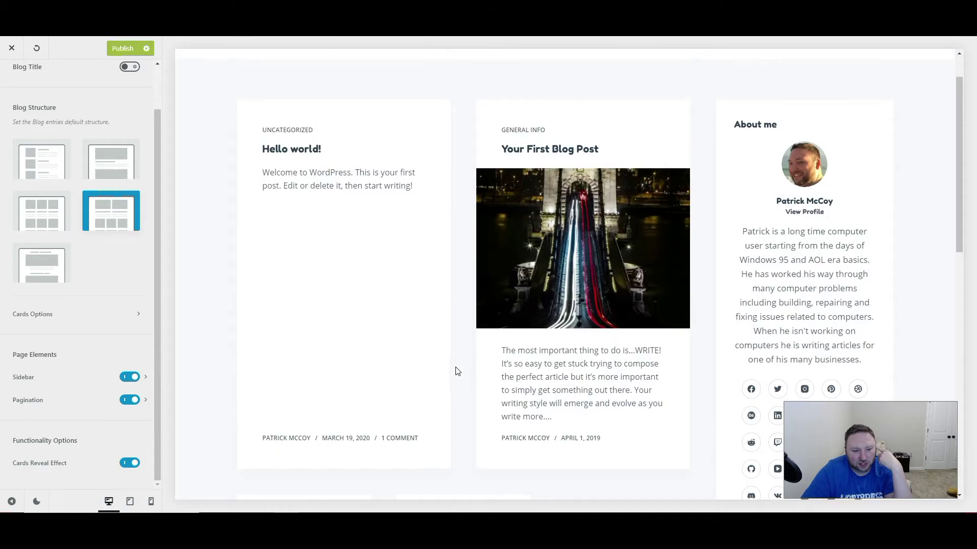
{"action": "left_click", "coordinate": [128, 469]}
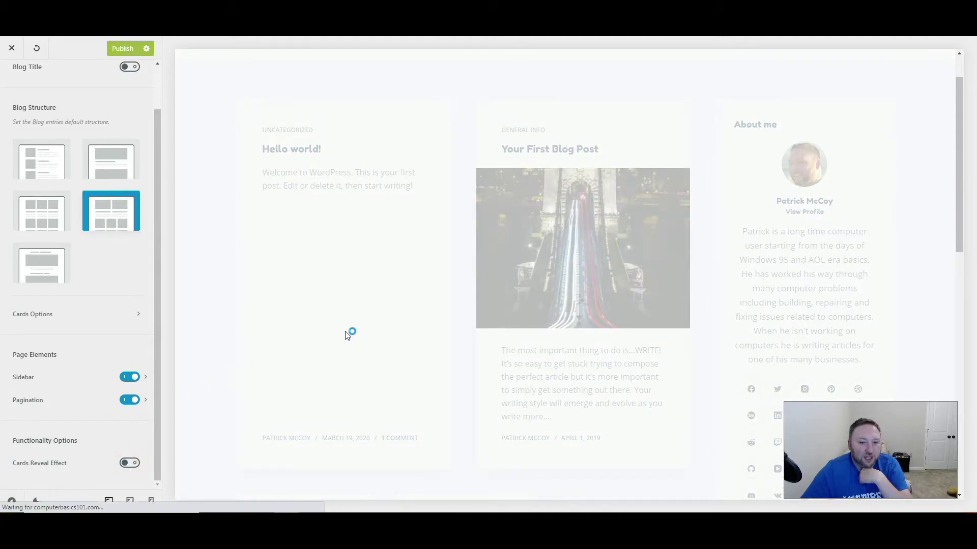
{"action": "scroll", "coordinate": [338, 342], "scroll_direction": "down", "scroll_amount": 6}
{"action": "scroll", "coordinate": [341, 353], "scroll_direction": "up", "scroll_amount": 5}
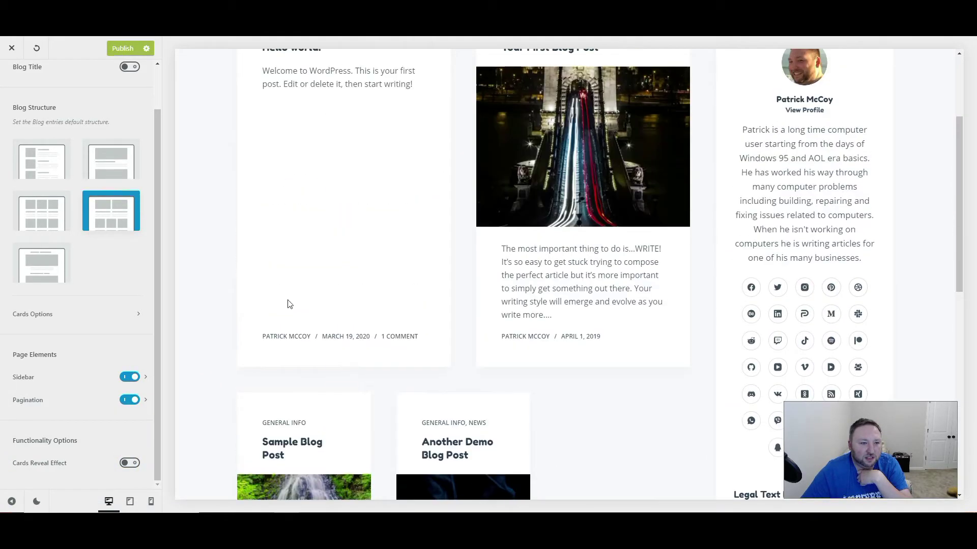
{"action": "scroll", "coordinate": [23, 77], "scroll_direction": "up", "scroll_amount": 2}
{"action": "left_click", "coordinate": [22, 89]}
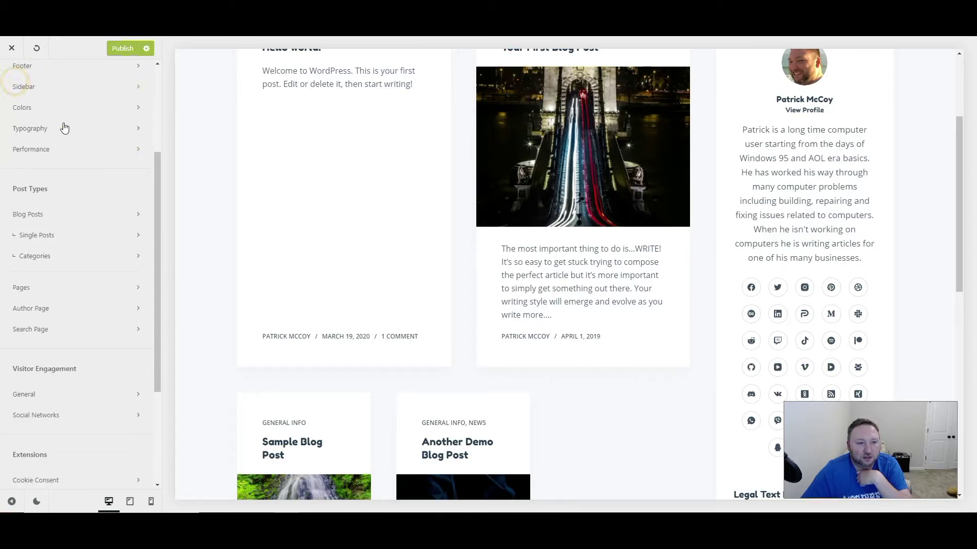
Open the Single Posts settings and preview the Your First Blog Post article to examine its current layout.
{"action": "left_click", "coordinate": [65, 237]}
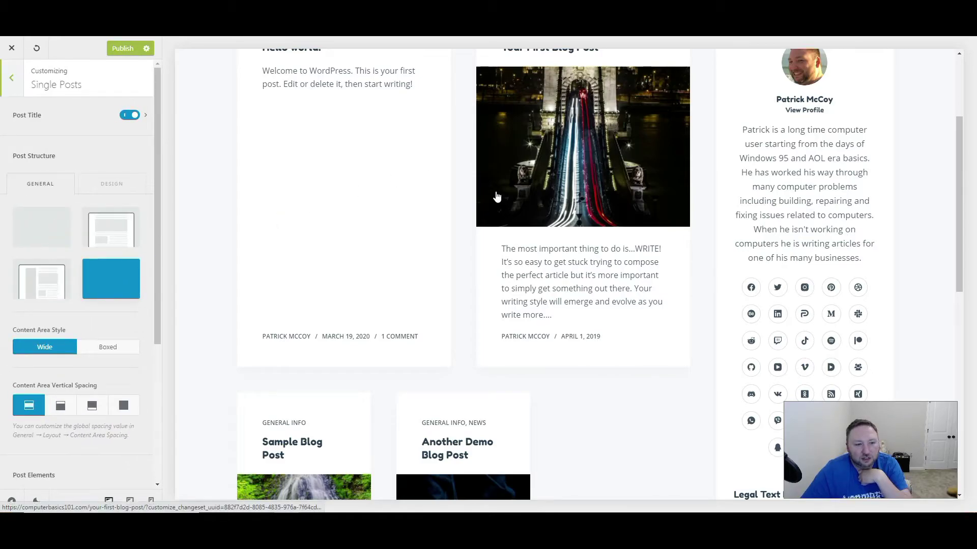
{"action": "left_click", "coordinate": [542, 201]}
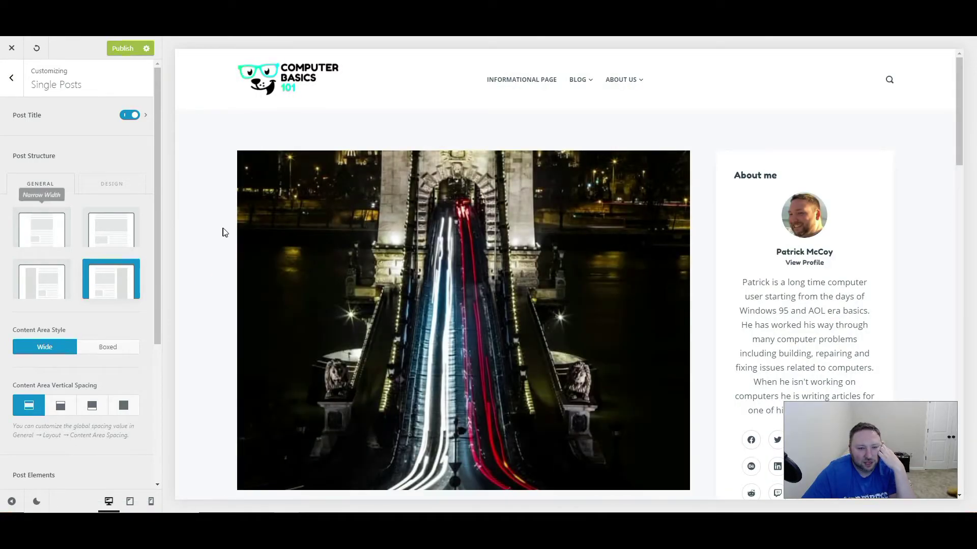
{"action": "scroll", "coordinate": [220, 239], "scroll_direction": "down", "scroll_amount": 4}
{"action": "scroll", "coordinate": [183, 265], "scroll_direction": "up", "scroll_amount": 3}
{"action": "scroll", "coordinate": [180, 267], "scroll_direction": "down", "scroll_amount": 6}
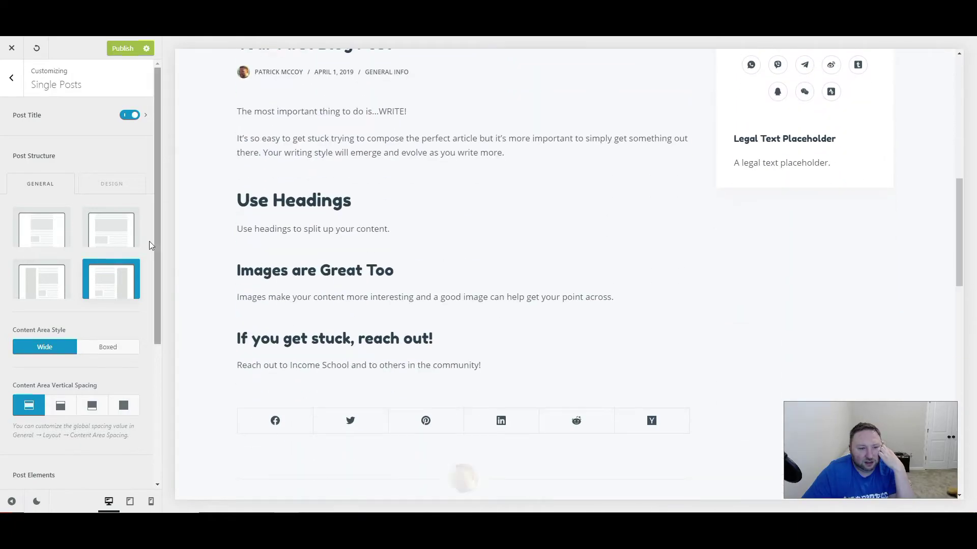
Try the wide post structure without a sidebar on single posts and review the whole article in the preview.
{"action": "left_click", "coordinate": [102, 234]}
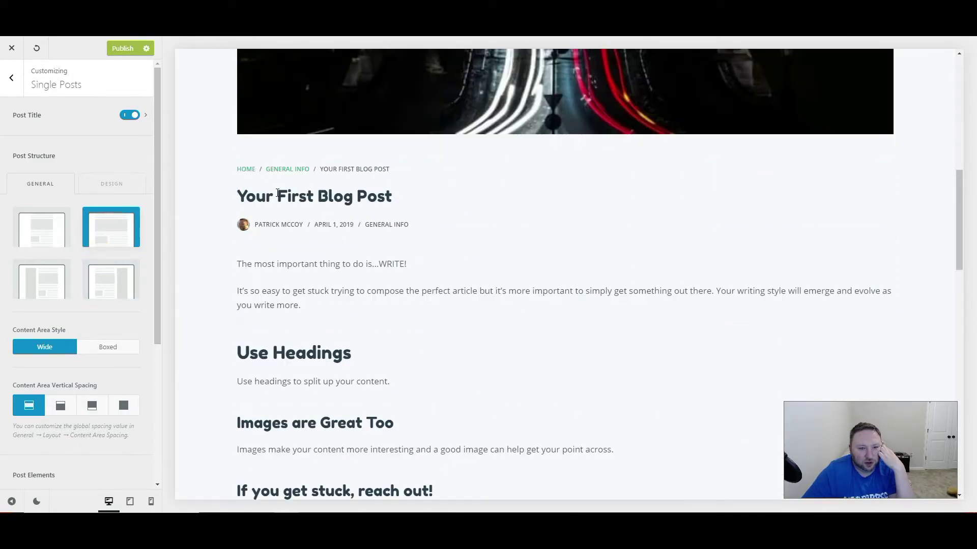
{"action": "scroll", "coordinate": [515, 272], "scroll_direction": "up", "scroll_amount": 10}
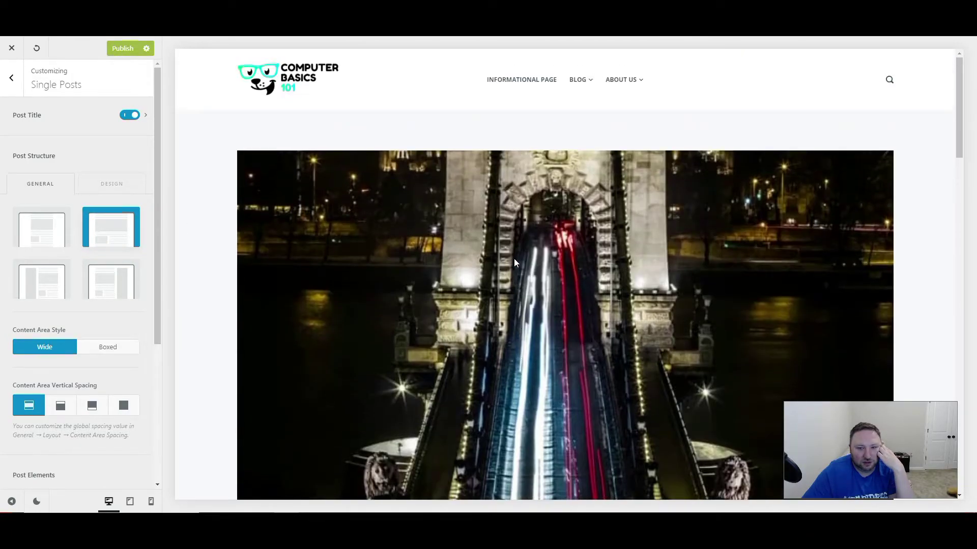
{"action": "scroll", "coordinate": [515, 262], "scroll_direction": "down", "scroll_amount": 15}
{"action": "scroll", "coordinate": [497, 292], "scroll_direction": "up", "scroll_amount": 4}
{"action": "scroll", "coordinate": [479, 291], "scroll_direction": "down", "scroll_amount": 8}
{"action": "scroll", "coordinate": [479, 292], "scroll_direction": "up", "scroll_amount": 14}
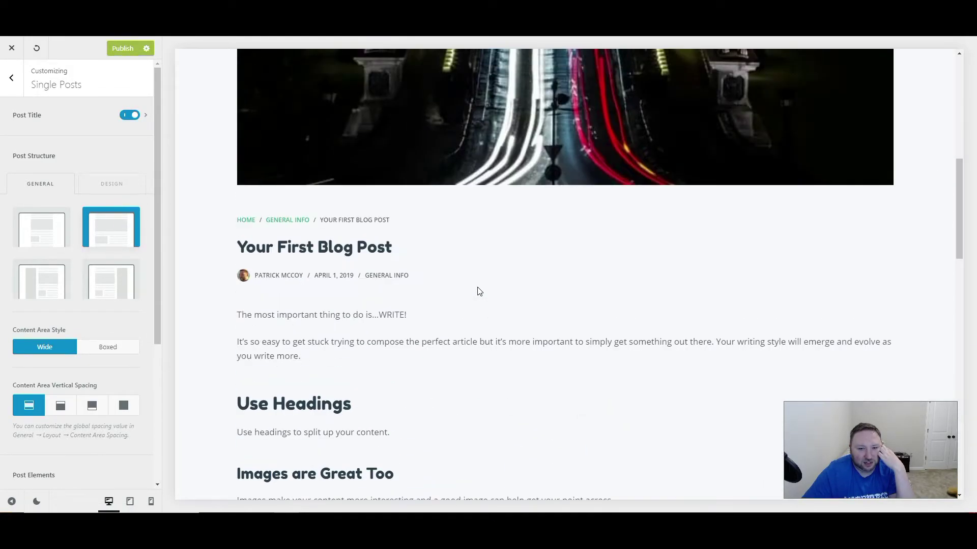
{"action": "scroll", "coordinate": [479, 292], "scroll_direction": "up", "scroll_amount": 7}
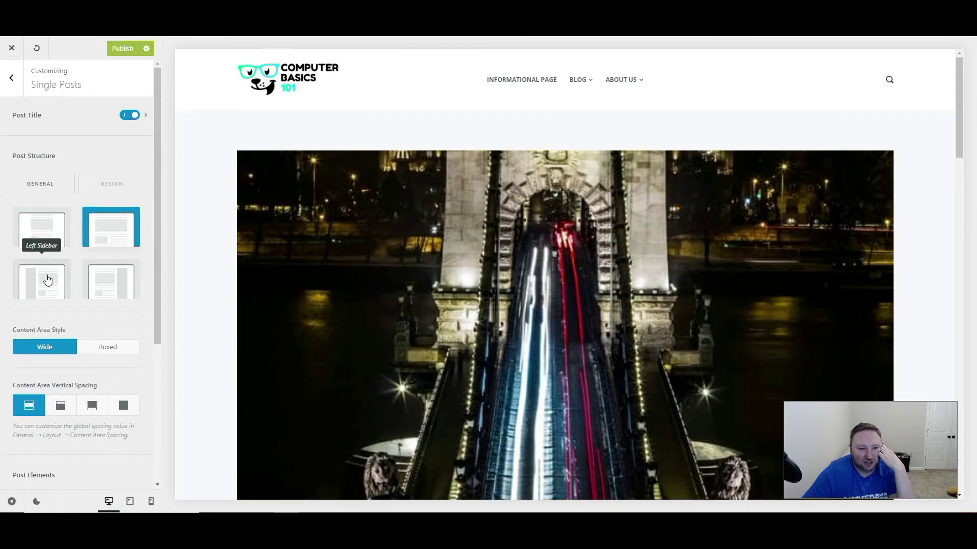
Try the Narrow Width structure on single posts, review the article, and restore the Right Sidebar structure.
{"action": "left_click", "coordinate": [41, 230]}
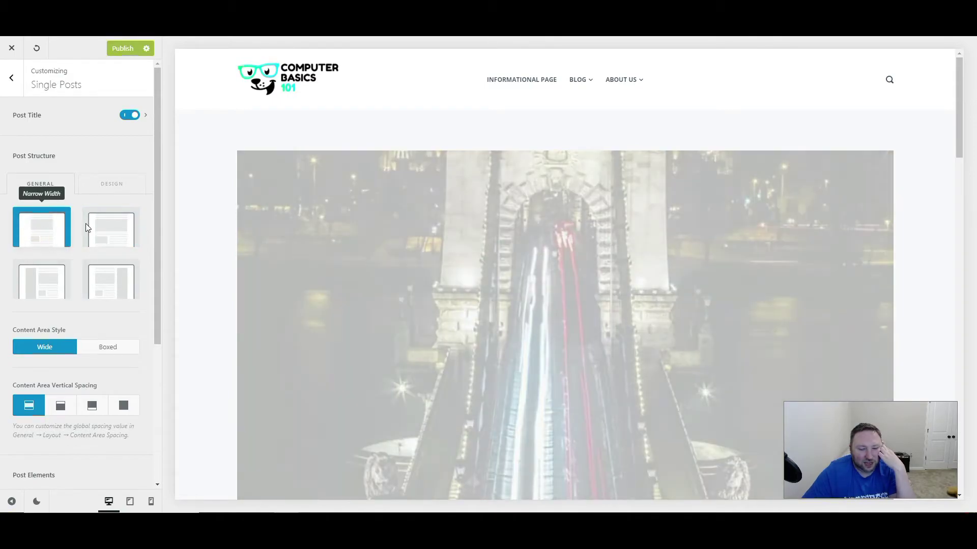
{"action": "scroll", "coordinate": [345, 213], "scroll_direction": "down", "scroll_amount": 5}
{"action": "scroll", "coordinate": [381, 223], "scroll_direction": "down", "scroll_amount": 10}
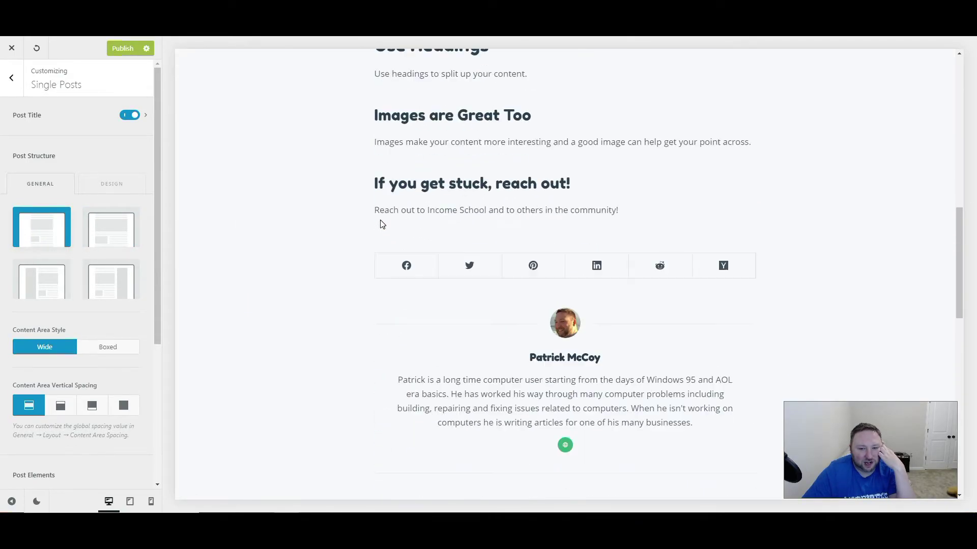
{"action": "scroll", "coordinate": [382, 224], "scroll_direction": "up", "scroll_amount": 8}
{"action": "scroll", "coordinate": [464, 251], "scroll_direction": "up", "scroll_amount": 6}
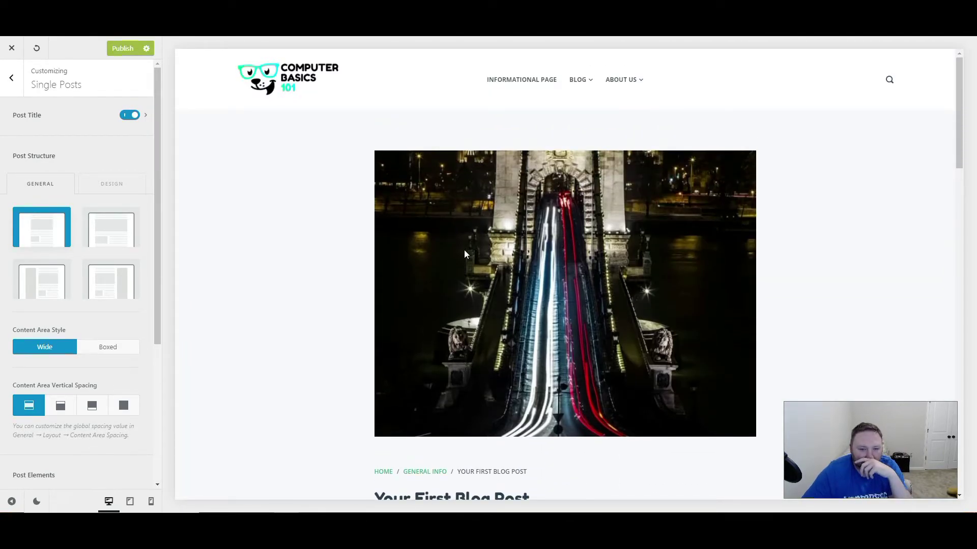
{"action": "left_click", "coordinate": [122, 277]}
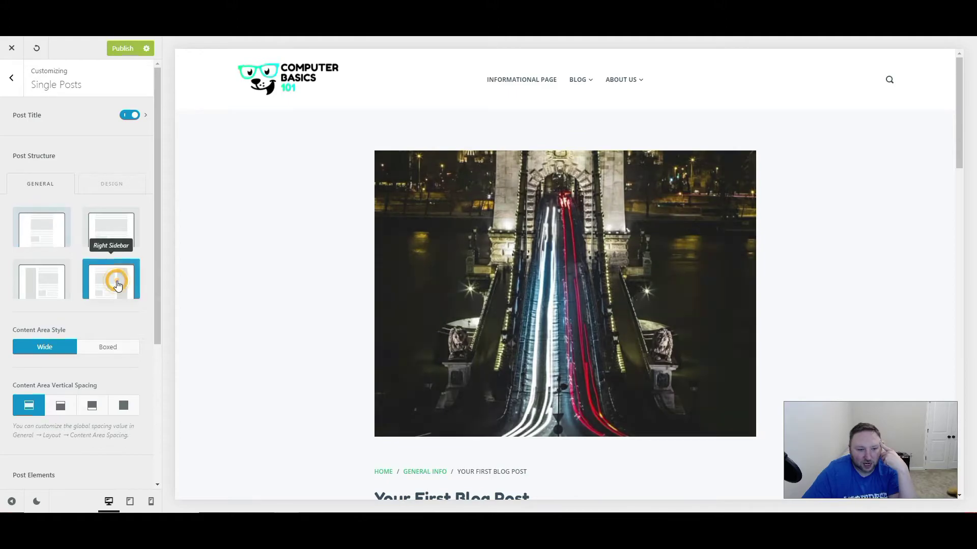
{"action": "scroll", "coordinate": [500, 227], "scroll_direction": "down", "scroll_amount": 5}
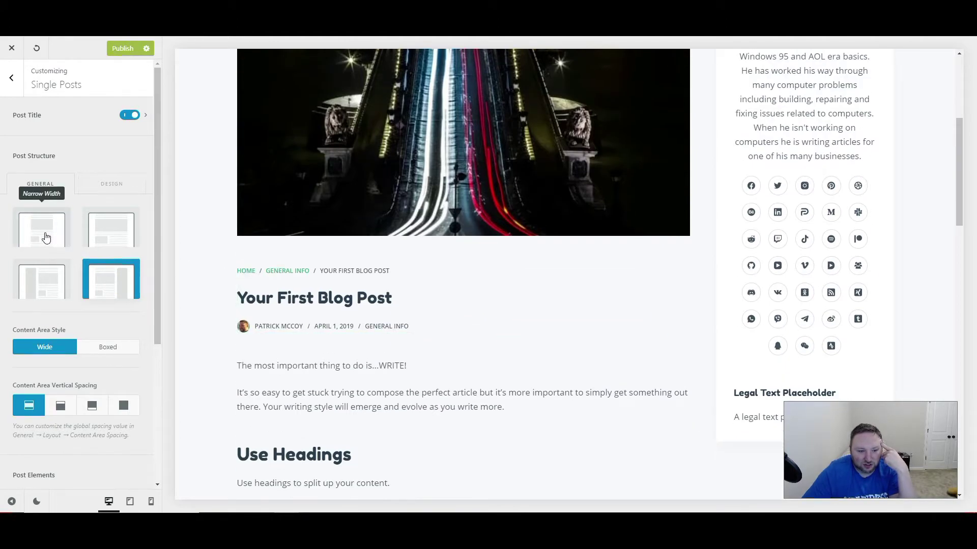
Try the Only Top and bottom-only content area vertical spacing for single posts, and restore spacing on both sides.
{"action": "scroll", "coordinate": [116, 356], "scroll_direction": "down", "scroll_amount": 1}
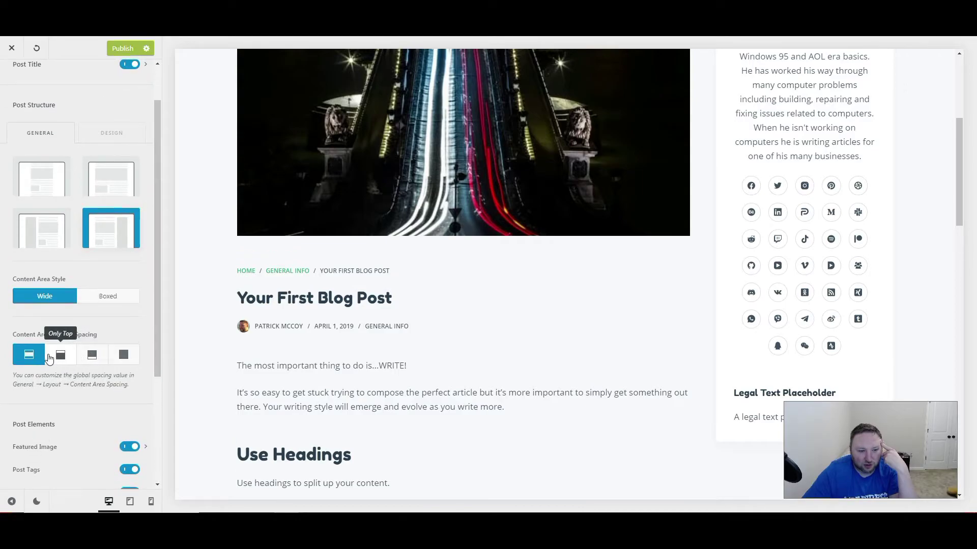
{"action": "left_click", "coordinate": [69, 358]}
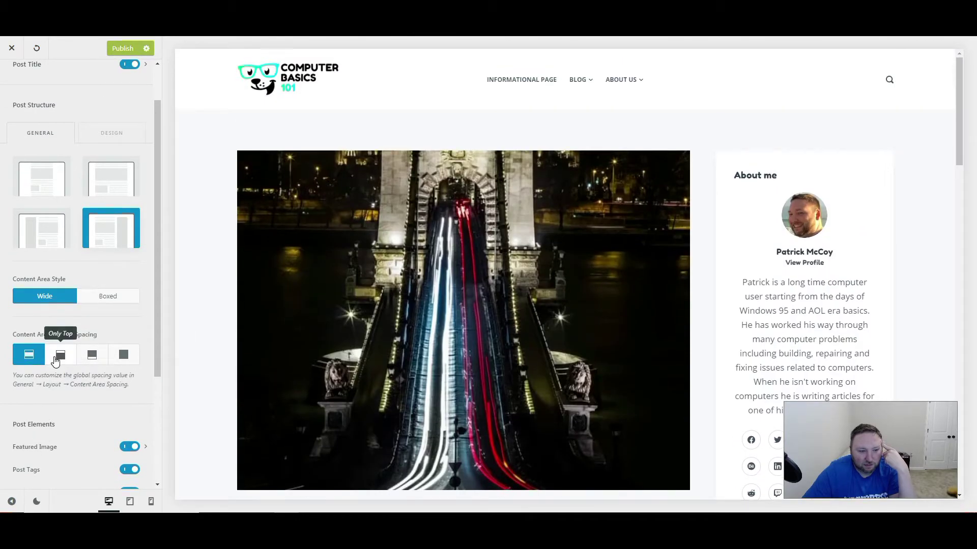
{"action": "left_click", "coordinate": [61, 358]}
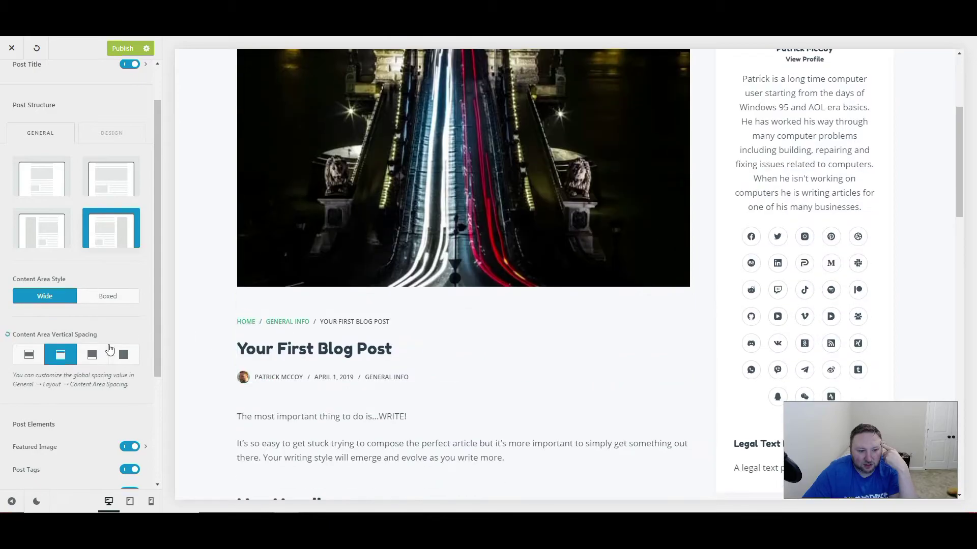
{"action": "left_click", "coordinate": [92, 358]}
{"action": "left_click", "coordinate": [29, 355]}
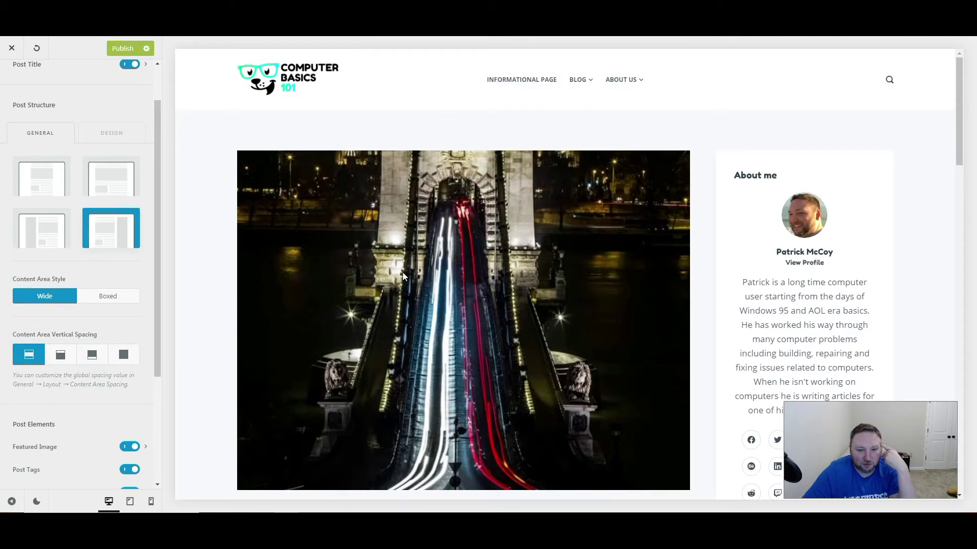
Set the single posts' featured image location to Below Title and check the article's heading and image in the preview.
{"action": "scroll", "coordinate": [124, 390], "scroll_direction": "down", "scroll_amount": 3}
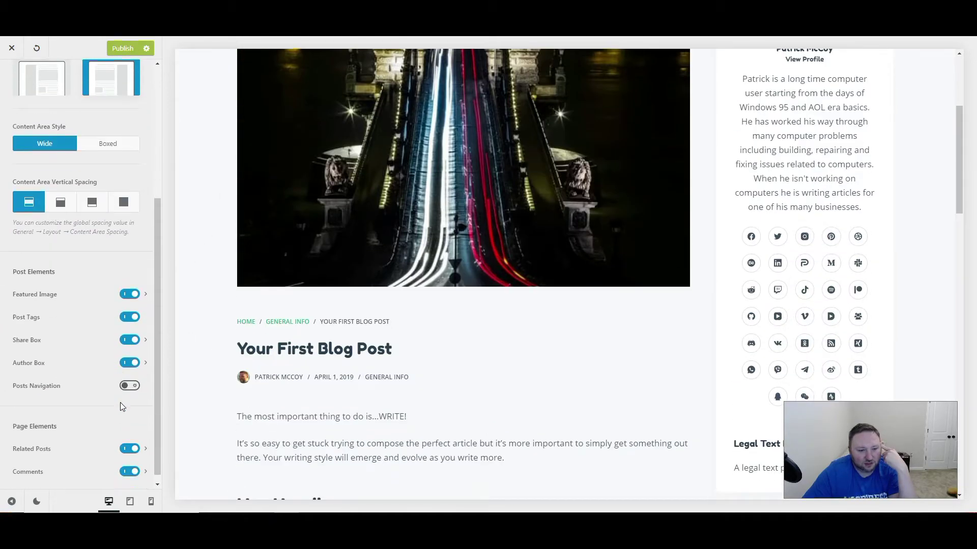
{"action": "left_click", "coordinate": [145, 296]}
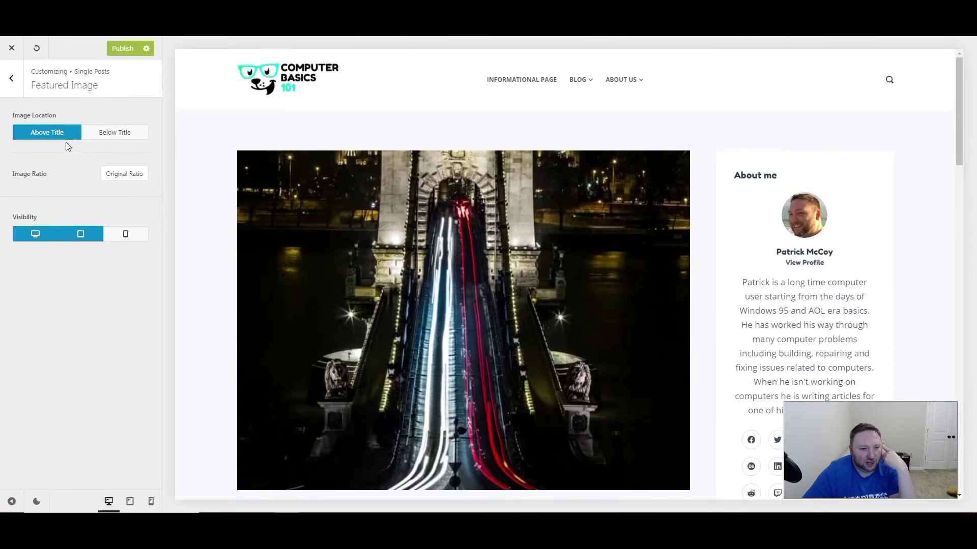
{"action": "left_click", "coordinate": [110, 138]}
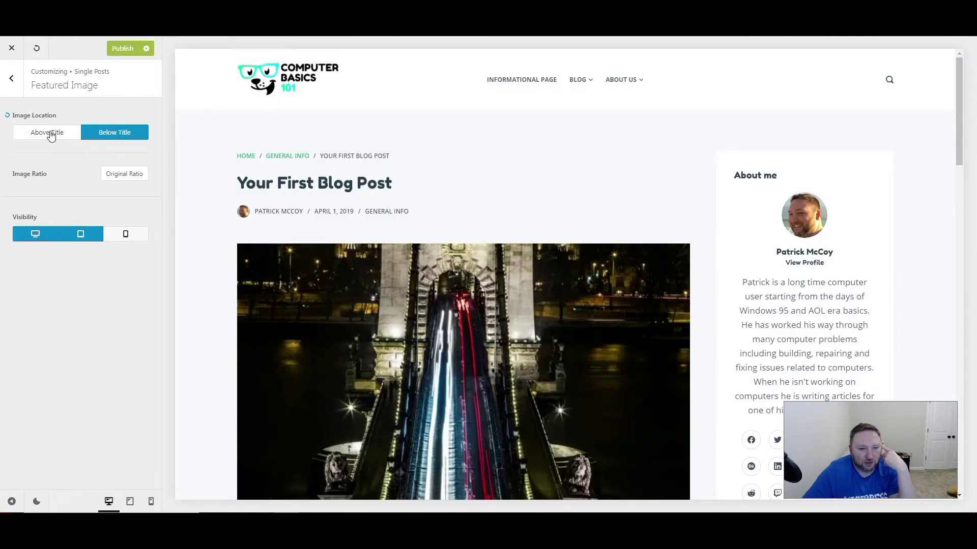
{"action": "scroll", "coordinate": [270, 192], "scroll_direction": "down", "scroll_amount": 6}
{"action": "scroll", "coordinate": [337, 210], "scroll_direction": "up", "scroll_amount": 5}
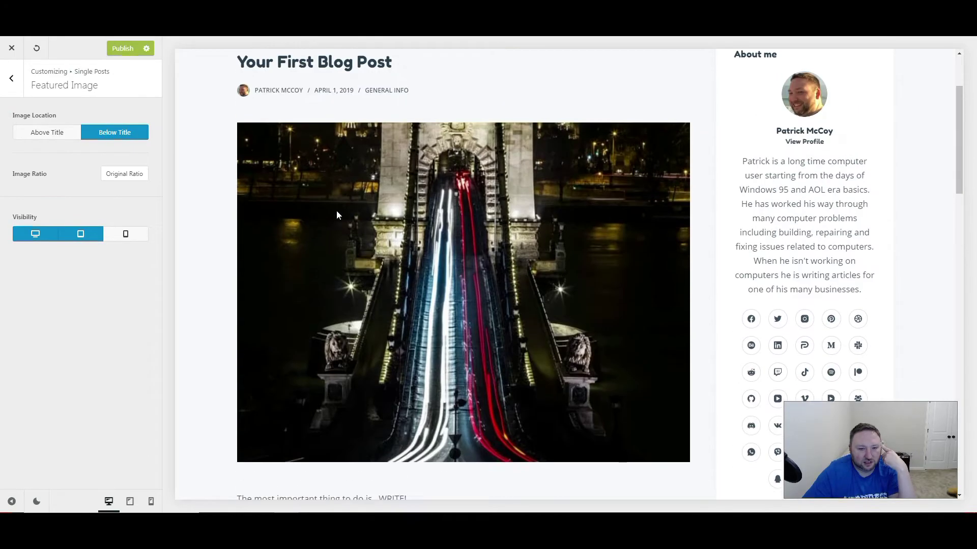
{"action": "scroll", "coordinate": [331, 166], "scroll_direction": "up", "scroll_amount": 2}
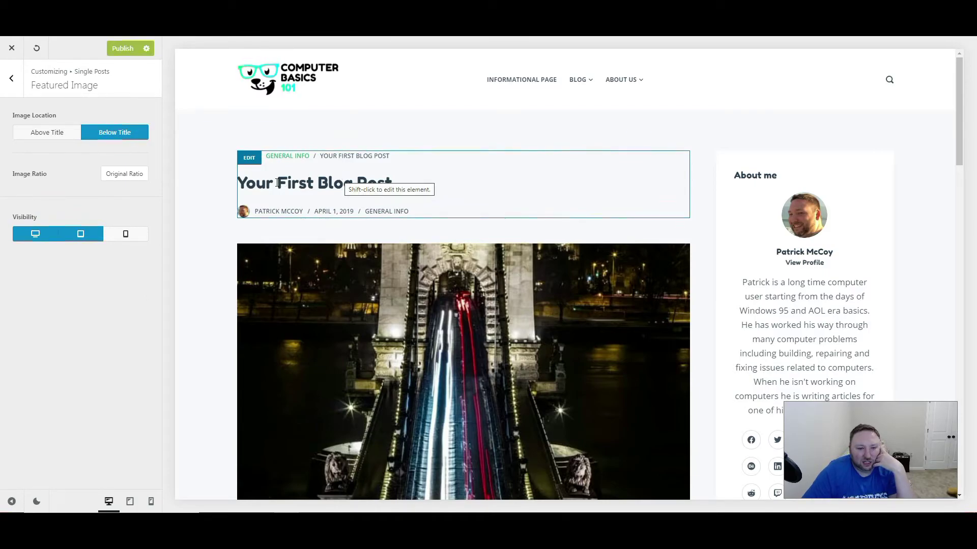
{"action": "scroll", "coordinate": [306, 196], "scroll_direction": "down", "scroll_amount": 3}
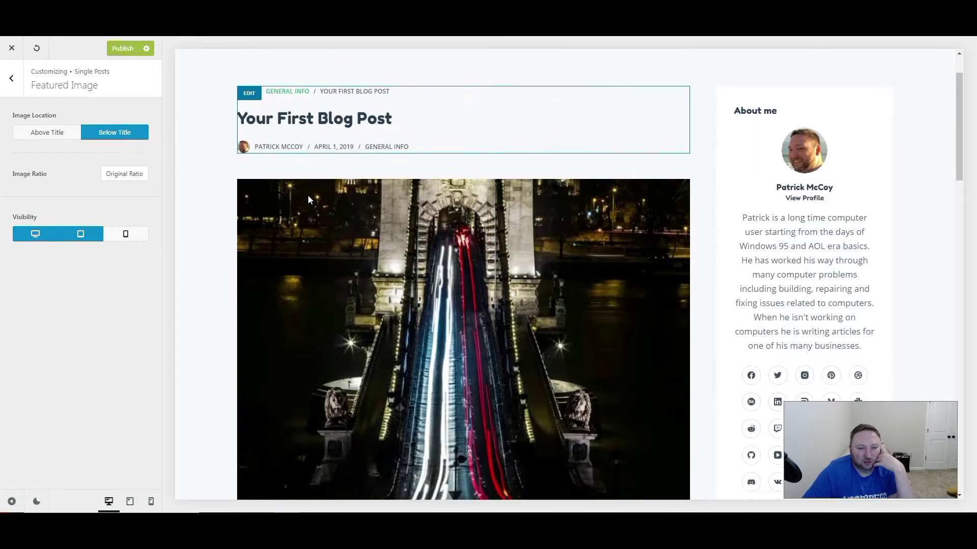
{"action": "scroll", "coordinate": [308, 200], "scroll_direction": "up", "scroll_amount": 1}
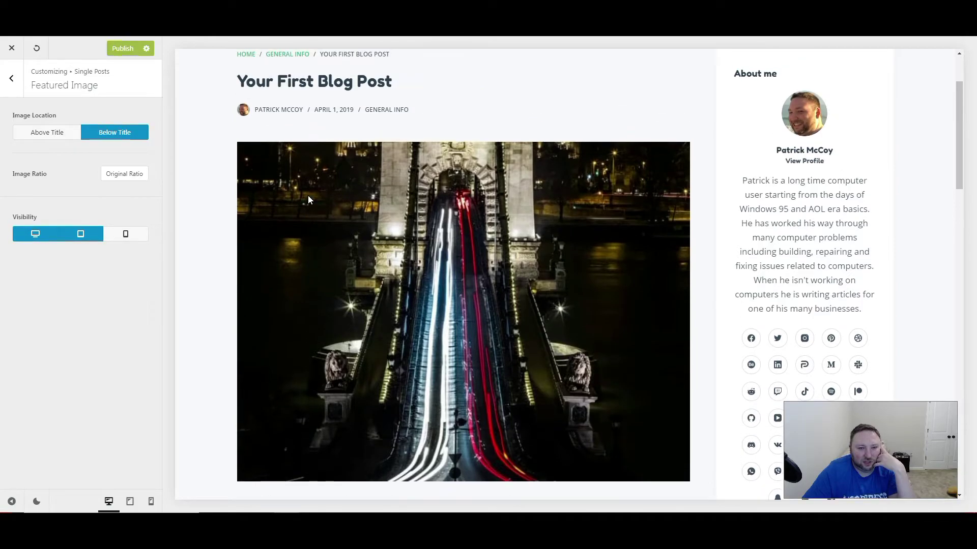
{"action": "scroll", "coordinate": [308, 199], "scroll_direction": "up", "scroll_amount": 2}
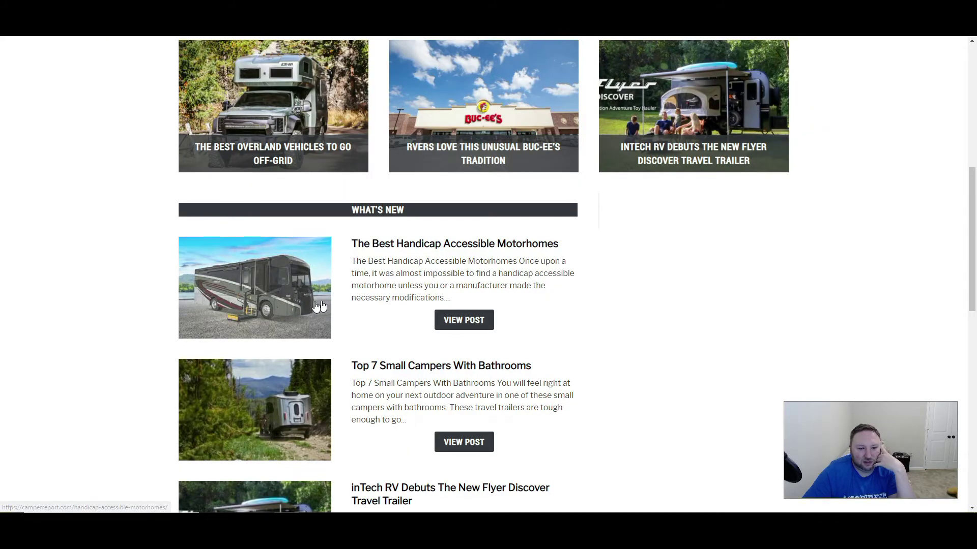
Open The Best Handicap Accessible Motorhomes on the Camper Report site and examine its title, image and heading placement.
{"action": "left_click", "coordinate": [375, 246]}
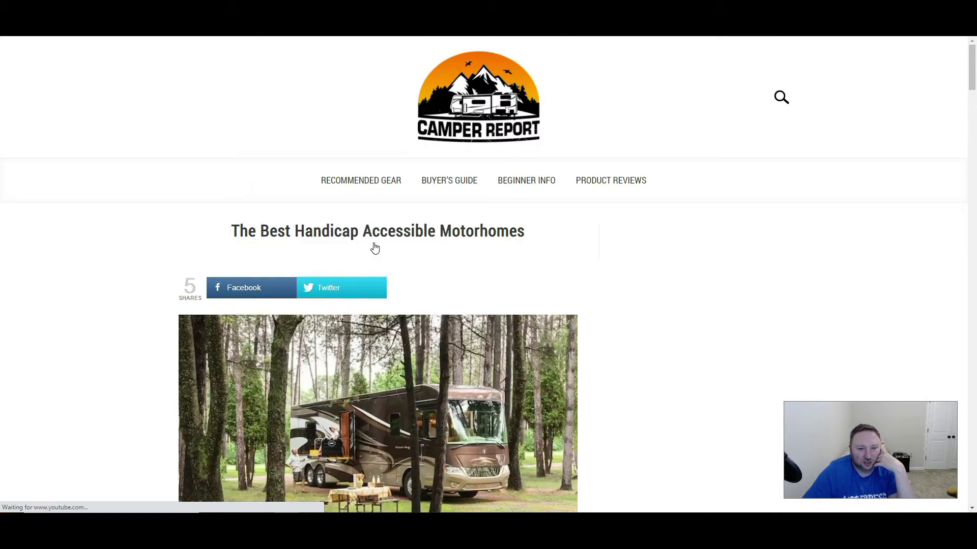
{"action": "scroll", "coordinate": [353, 269], "scroll_direction": "down", "scroll_amount": 5}
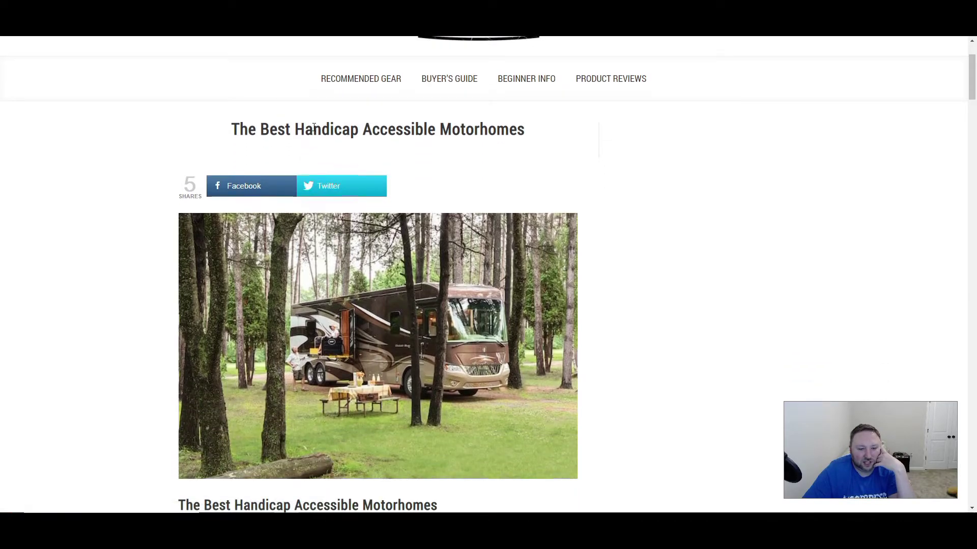
{"action": "scroll", "coordinate": [310, 189], "scroll_direction": "up", "scroll_amount": 4}
{"action": "left_click", "coordinate": [233, 127]}
{"action": "scroll", "coordinate": [416, 153], "scroll_direction": "down", "scroll_amount": 4}
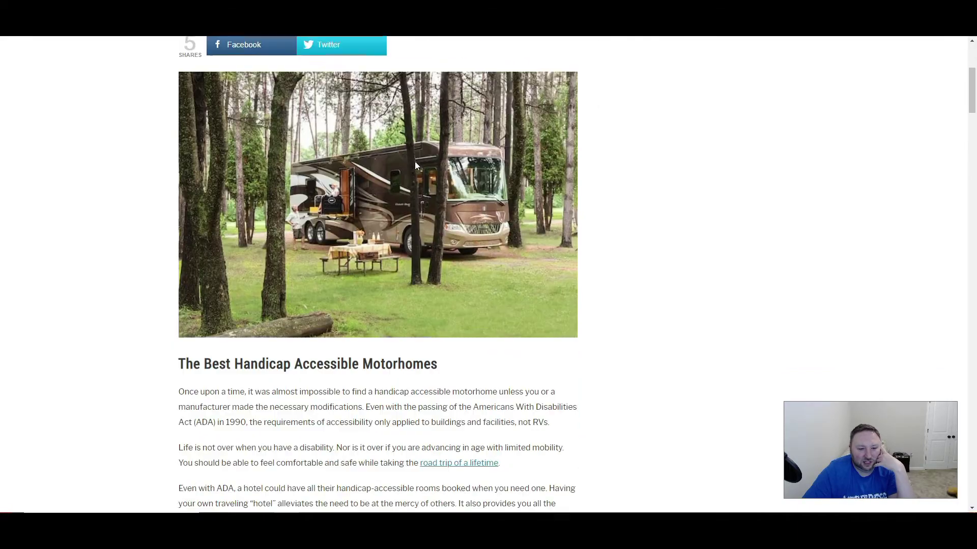
{"action": "left_click_drag", "start_coordinate": [232, 294], "coordinate": [363, 301]}
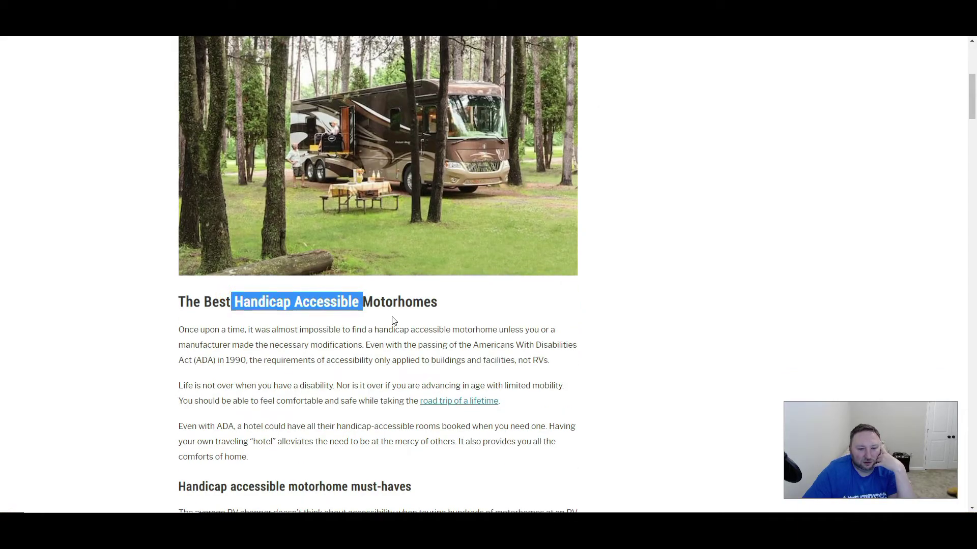
{"action": "scroll", "coordinate": [392, 321], "scroll_direction": "down", "scroll_amount": 3}
{"action": "scroll", "coordinate": [392, 321], "scroll_direction": "down", "scroll_amount": 4}
{"action": "scroll", "coordinate": [391, 320], "scroll_direction": "up", "scroll_amount": 10}
{"action": "scroll", "coordinate": [390, 324], "scroll_direction": "up", "scroll_amount": 3}
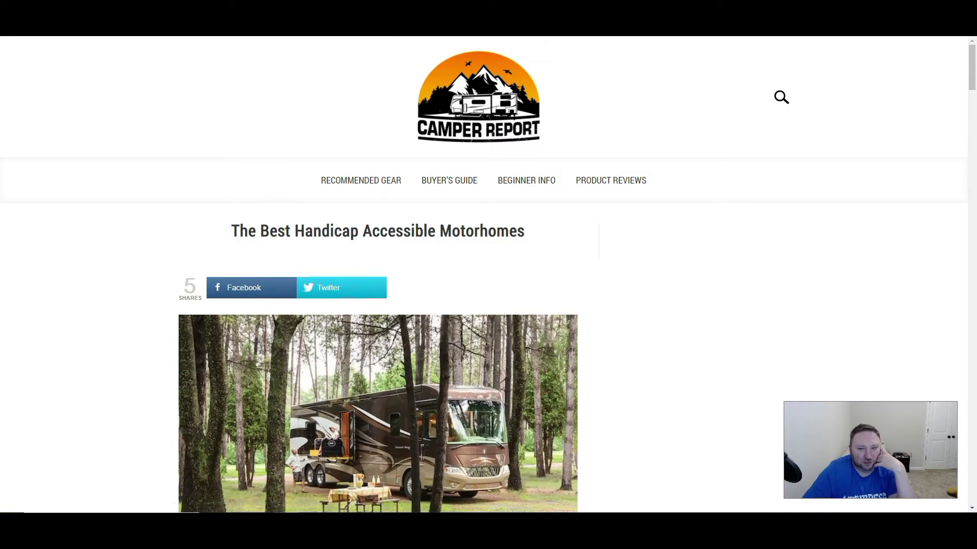
Switch to the Embora Pets article on springer spaniels and examine its title, author line and featured image placement.
{"action": "key", "text": "ctrl+Tab"}
{"action": "scroll", "coordinate": [354, 285], "scroll_direction": "down", "scroll_amount": 1}
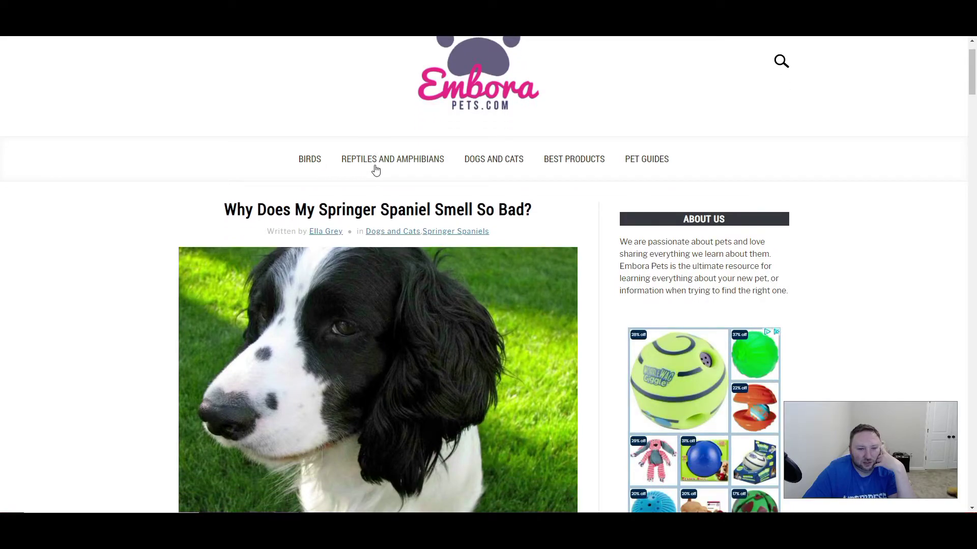
{"action": "scroll", "coordinate": [327, 183], "scroll_direction": "down", "scroll_amount": 1}
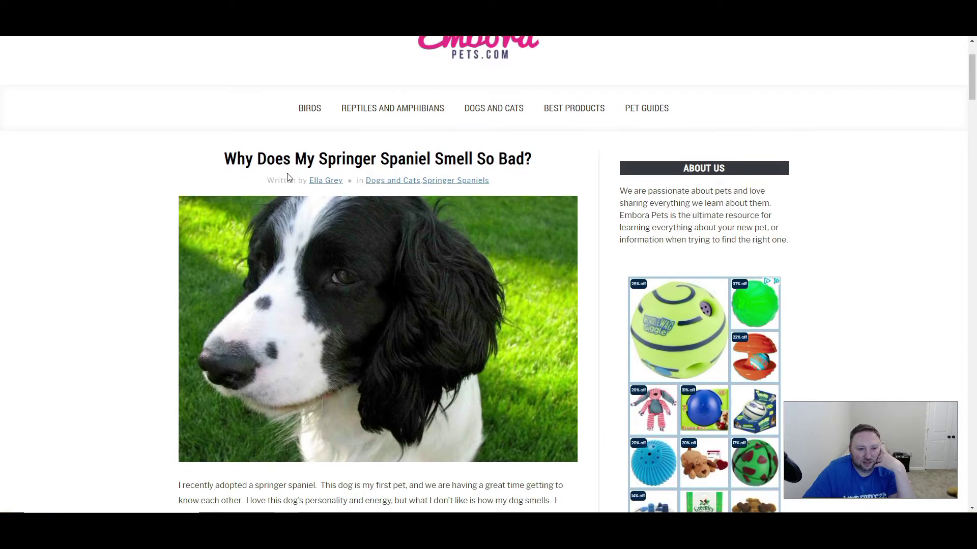
{"action": "scroll", "coordinate": [262, 188], "scroll_direction": "down", "scroll_amount": 4}
{"action": "scroll", "coordinate": [271, 267], "scroll_direction": "up", "scroll_amount": 6}
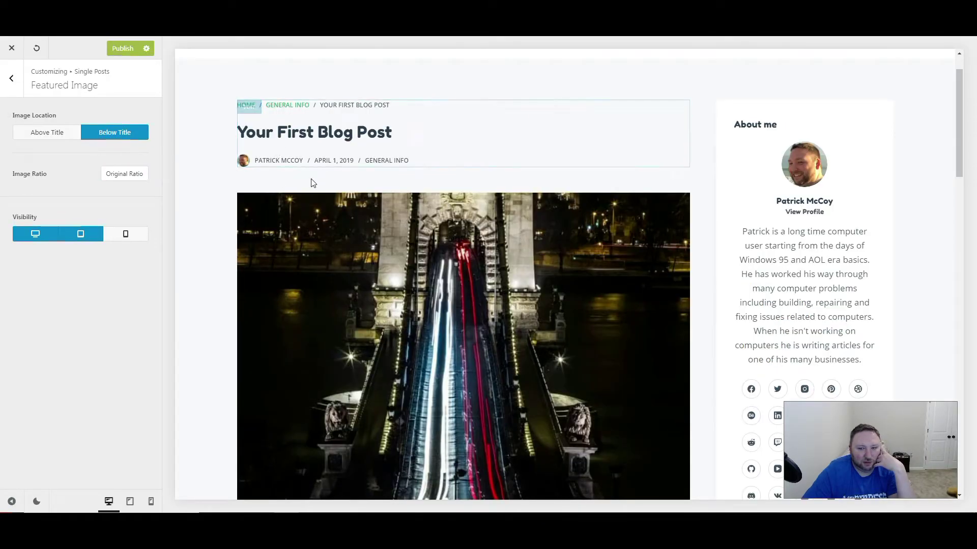
Examine the previewed blog post's title, featured image and body text with the image placed below the title.
{"action": "scroll", "coordinate": [290, 188], "scroll_direction": "down", "scroll_amount": 8}
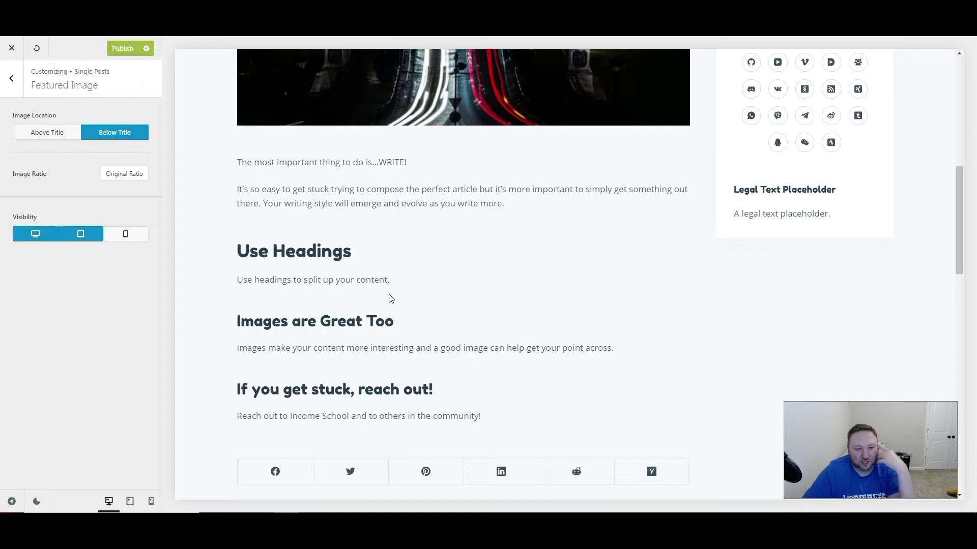
{"action": "scroll", "coordinate": [393, 312], "scroll_direction": "up", "scroll_amount": 2}
{"action": "scroll", "coordinate": [393, 311], "scroll_direction": "up", "scroll_amount": 6}
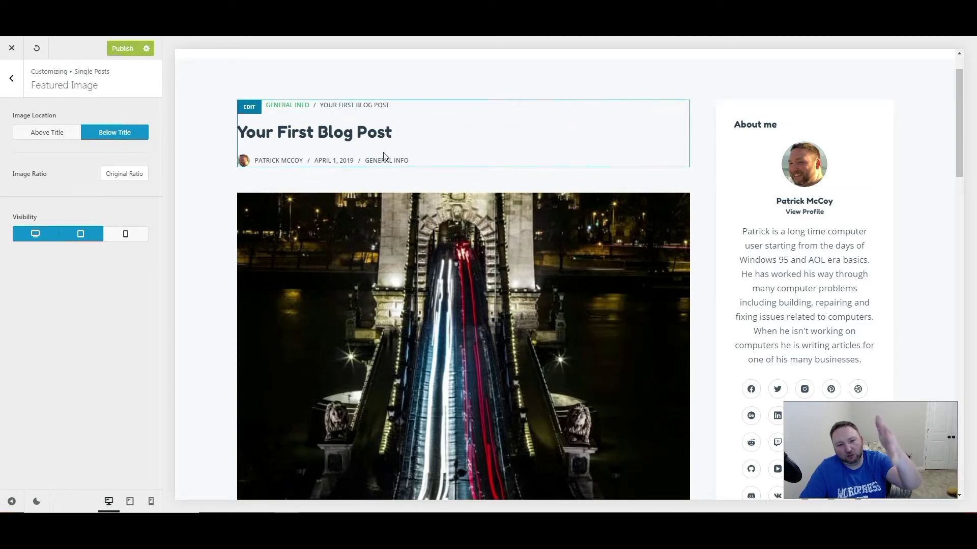
{"action": "scroll", "coordinate": [426, 235], "scroll_direction": "down", "scroll_amount": 1}
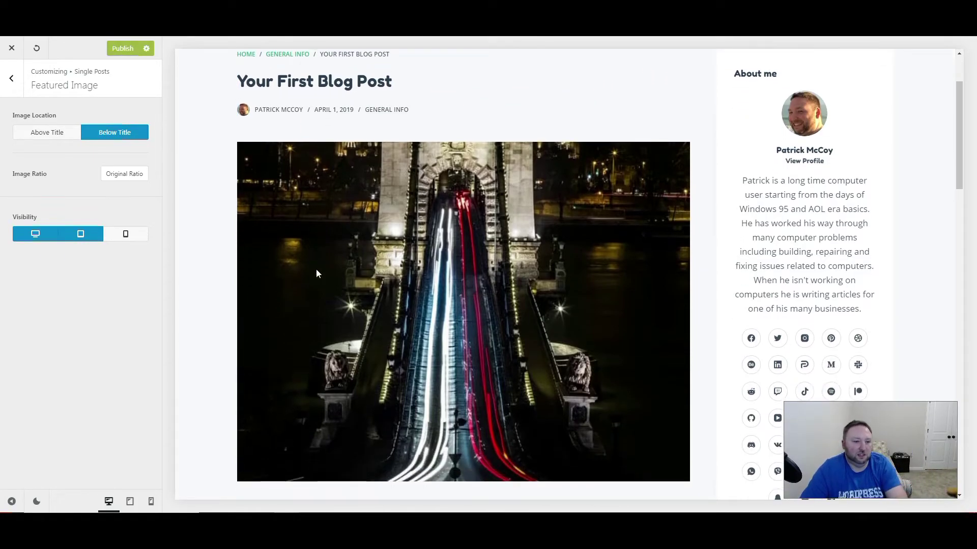
Leave the featured image settings and open the Share Box settings for single posts.
{"action": "left_click", "coordinate": [11, 78]}
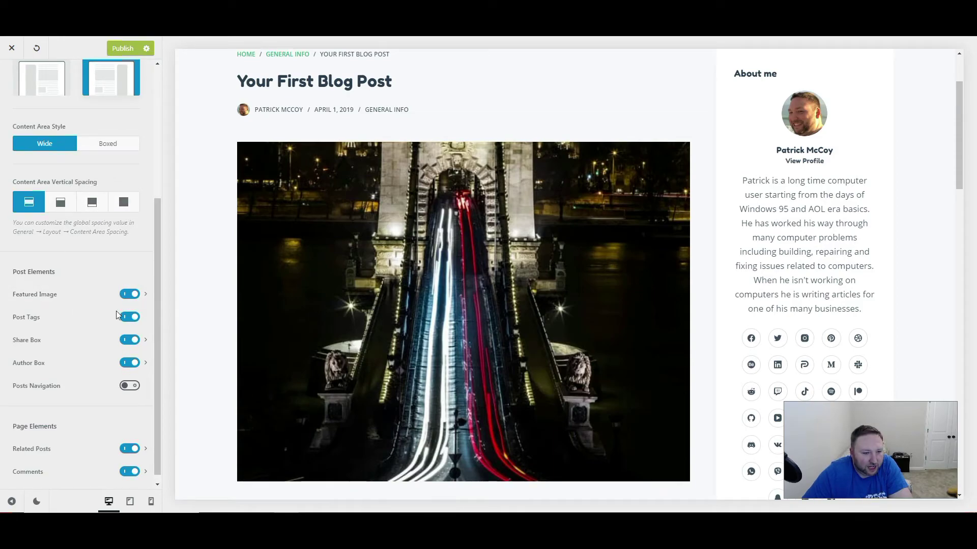
{"action": "scroll", "coordinate": [289, 265], "scroll_direction": "down", "scroll_amount": 1}
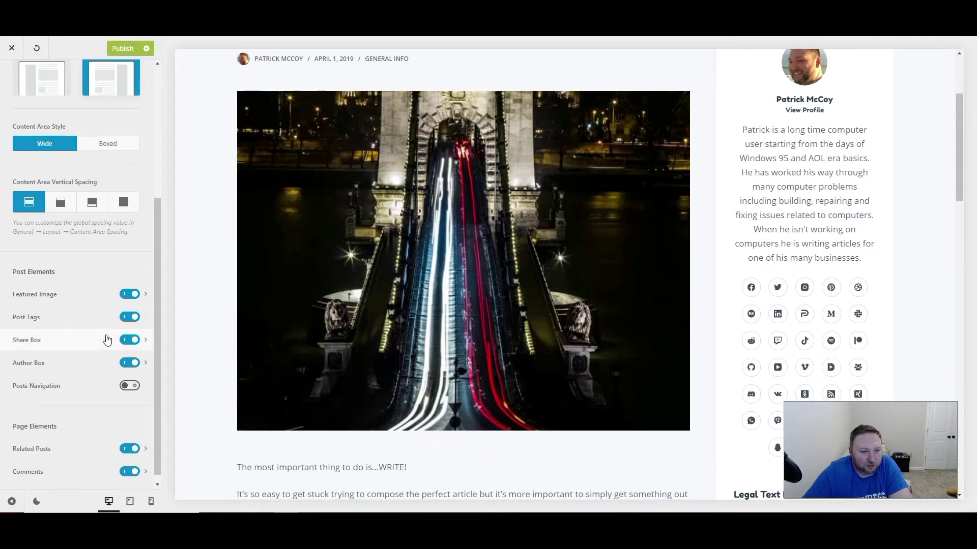
{"action": "scroll", "coordinate": [316, 341], "scroll_direction": "down", "scroll_amount": 10}
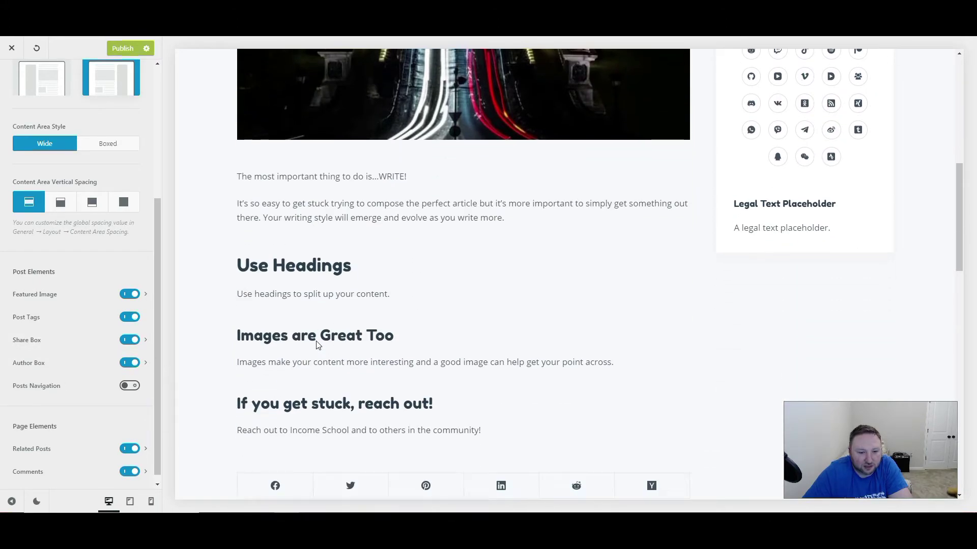
{"action": "left_click", "coordinate": [113, 340]}
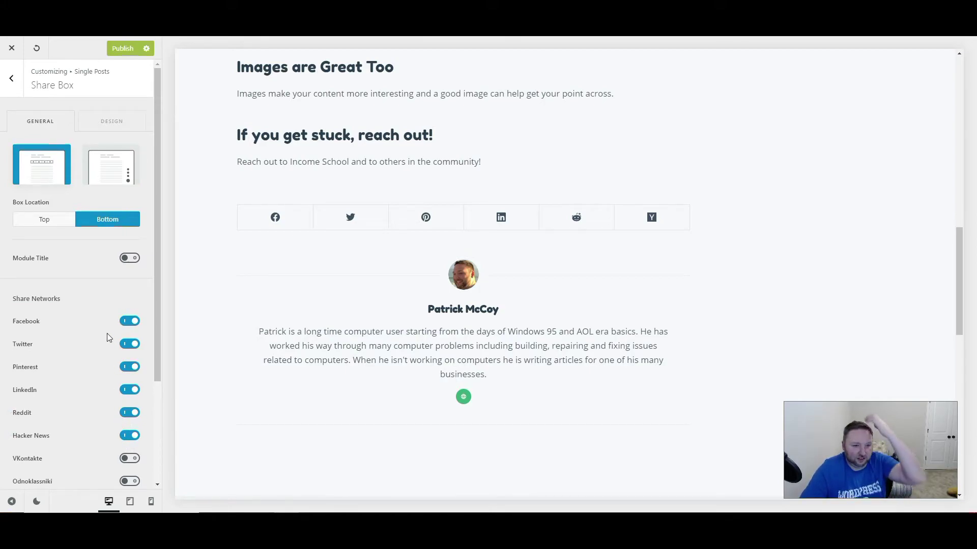
Try the floating share box type at the Right location and examine its expanding share icons in the post preview.
{"action": "left_click", "coordinate": [110, 168]}
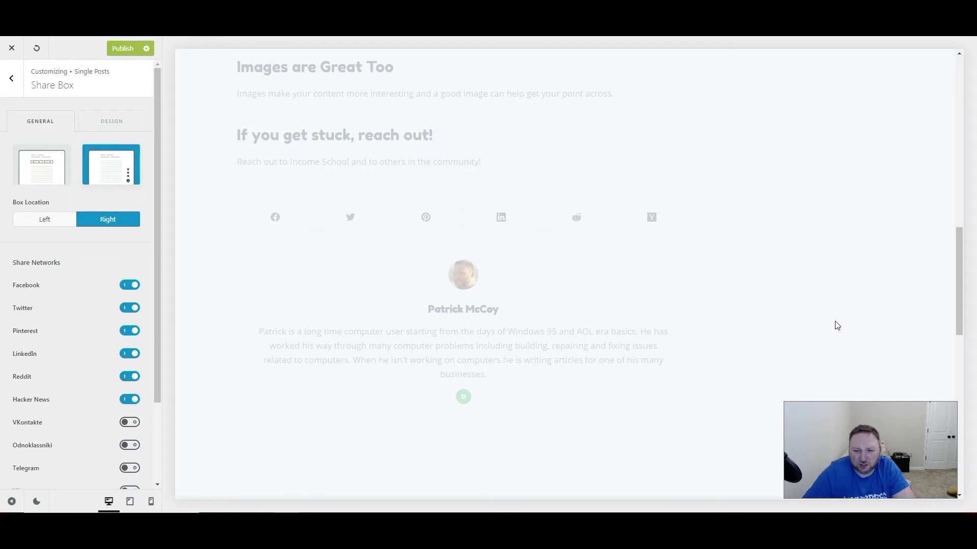
{"action": "scroll", "coordinate": [849, 325], "scroll_direction": "down", "scroll_amount": 8}
{"action": "scroll", "coordinate": [861, 380], "scroll_direction": "up", "scroll_amount": 4}
{"action": "scroll", "coordinate": [862, 381], "scroll_direction": "up", "scroll_amount": 12}
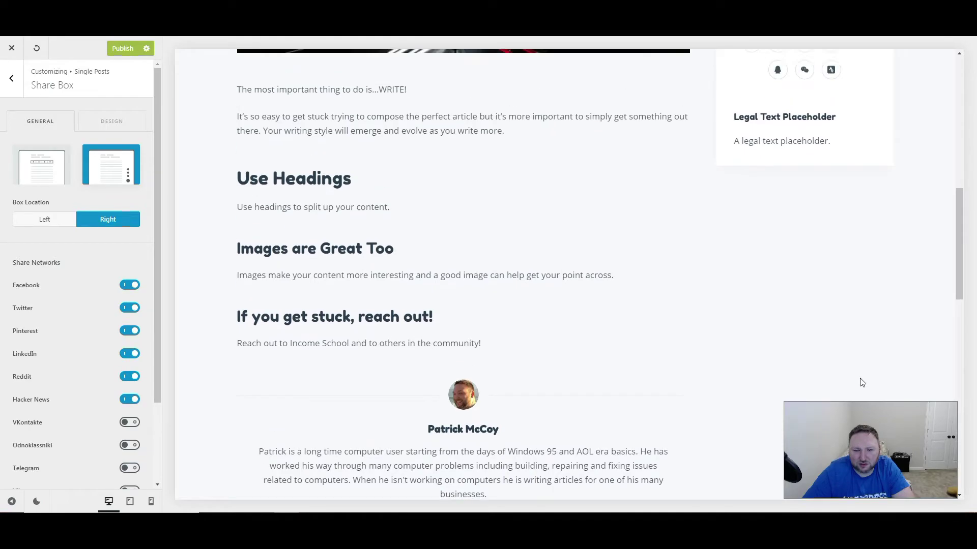
{"action": "scroll", "coordinate": [860, 381], "scroll_direction": "down", "scroll_amount": 10}
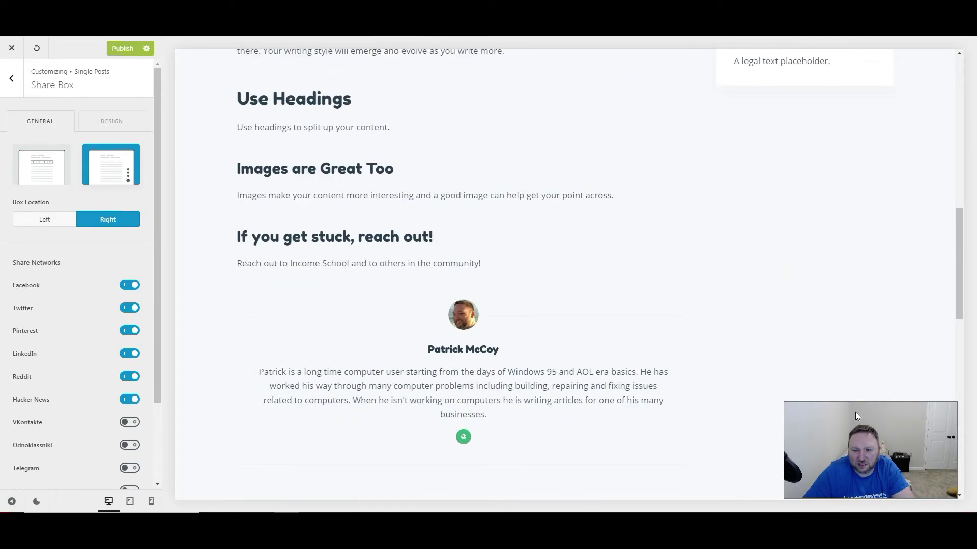
{"action": "mouse_move", "coordinate": [929, 474]}
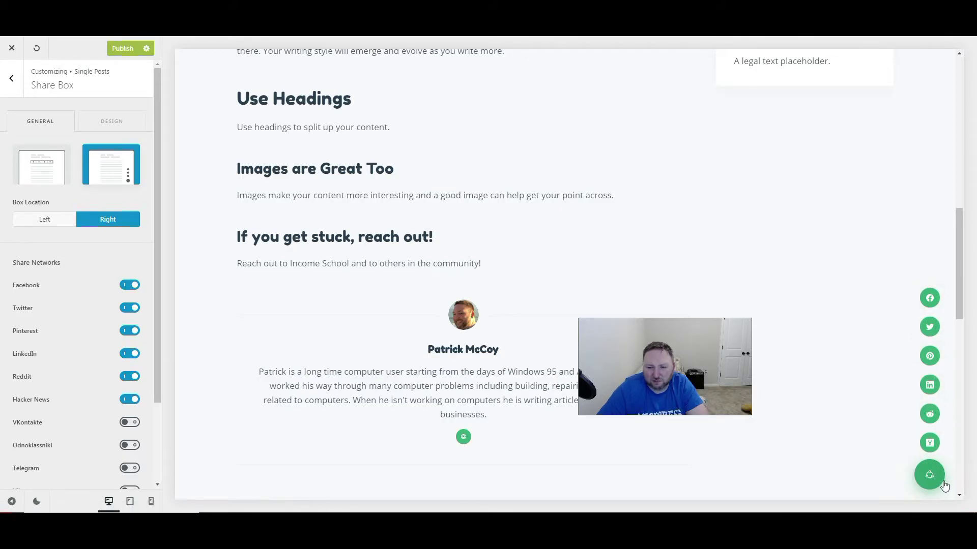
{"action": "scroll", "coordinate": [923, 407], "scroll_direction": "up", "scroll_amount": 10}
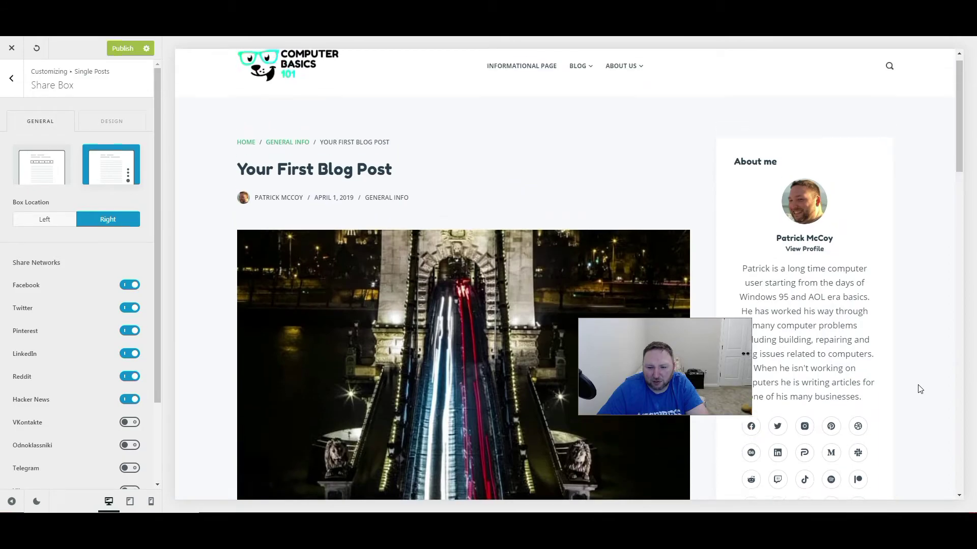
{"action": "scroll", "coordinate": [920, 389], "scroll_direction": "down", "scroll_amount": 10}
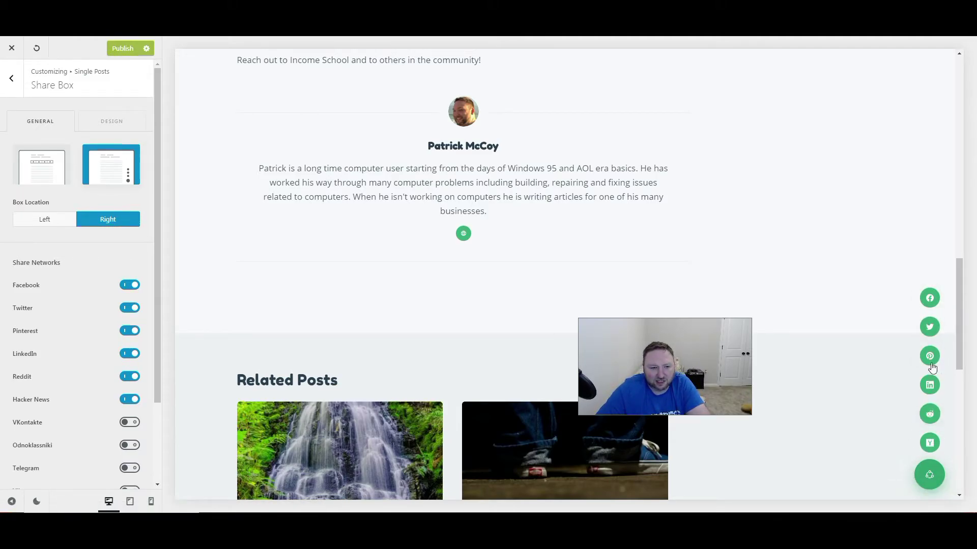
Try the Left location for the floating share box and switch back to the inline share bar type.
{"action": "left_click", "coordinate": [51, 222]}
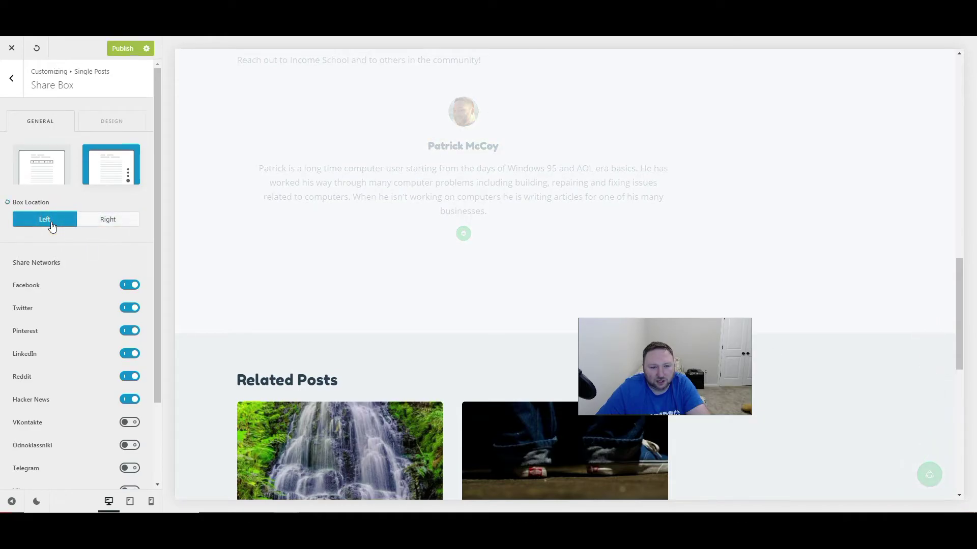
{"action": "mouse_move", "coordinate": [200, 473]}
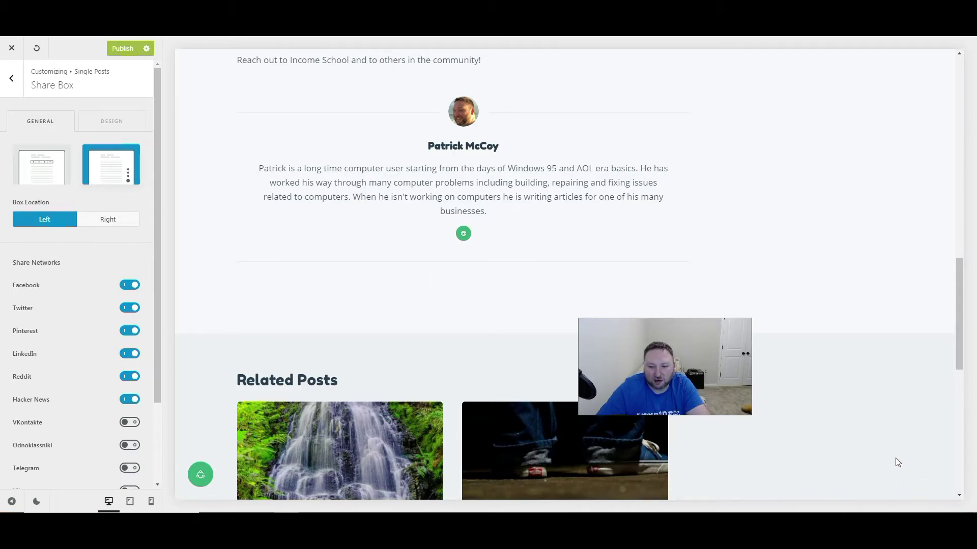
{"action": "left_click_drag", "start_coordinate": [644, 362], "coordinate": [842, 436]}
{"action": "left_click", "coordinate": [41, 171]}
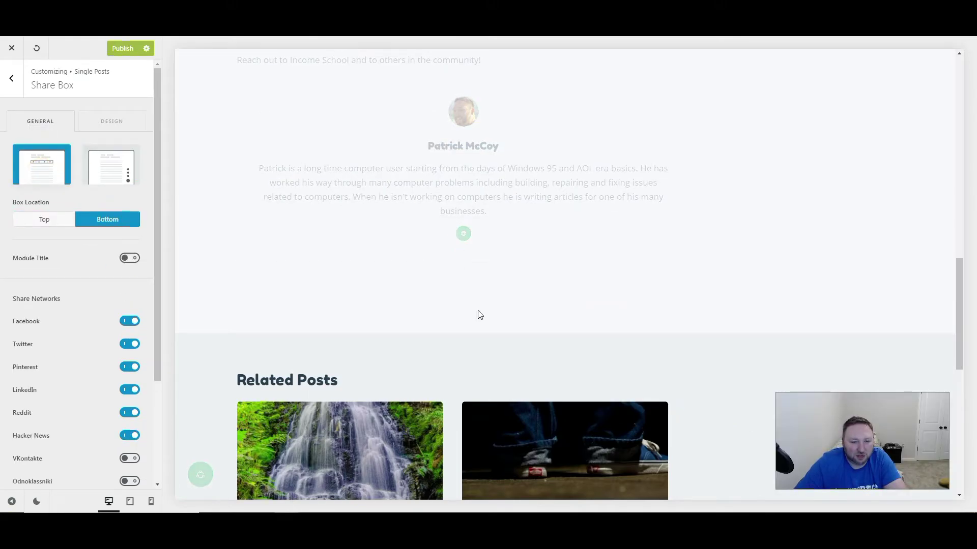
{"action": "scroll", "coordinate": [331, 261], "scroll_direction": "up", "scroll_amount": 1}
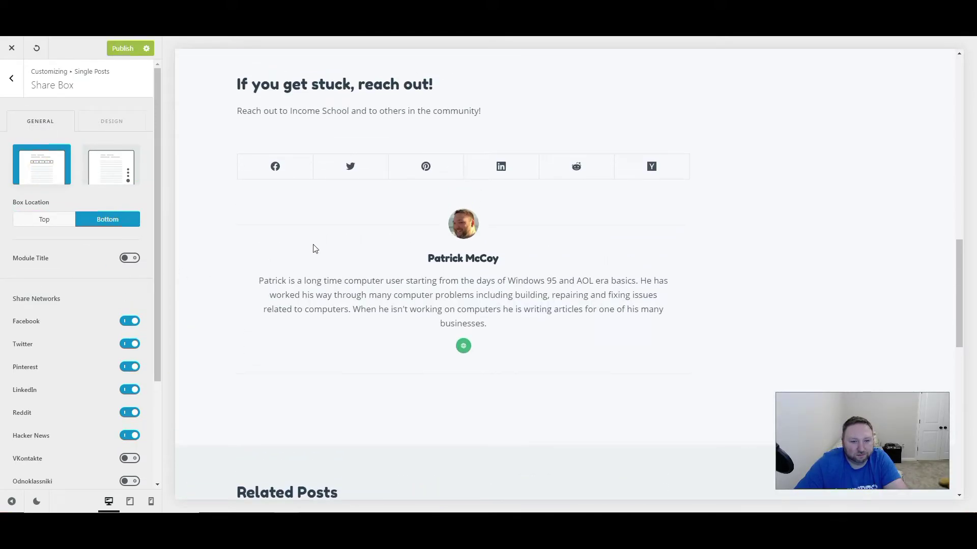
{"action": "scroll", "coordinate": [312, 248], "scroll_direction": "up", "scroll_amount": 3}
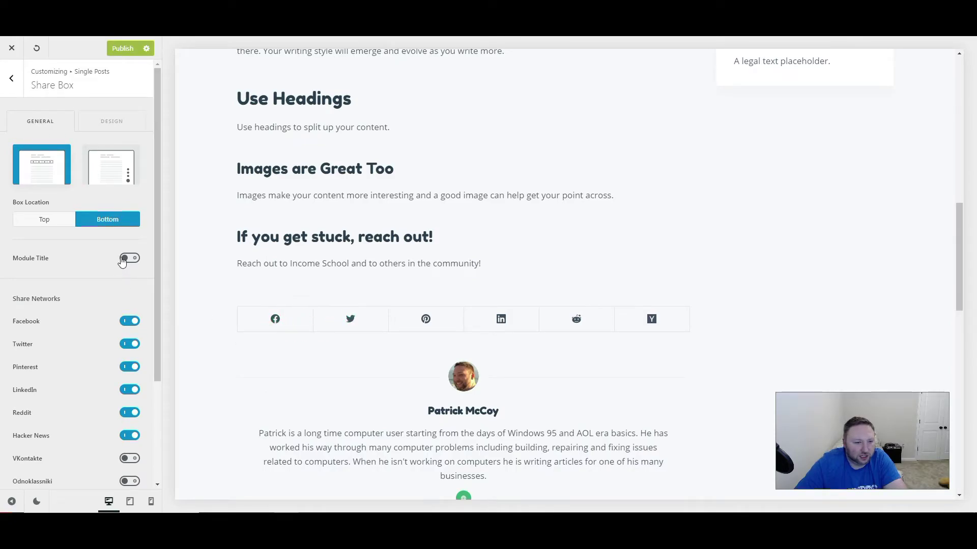
Add Top to the share box locations and check both share bars in the post preview.
{"action": "scroll", "coordinate": [122, 262], "scroll_direction": "down", "scroll_amount": 3}
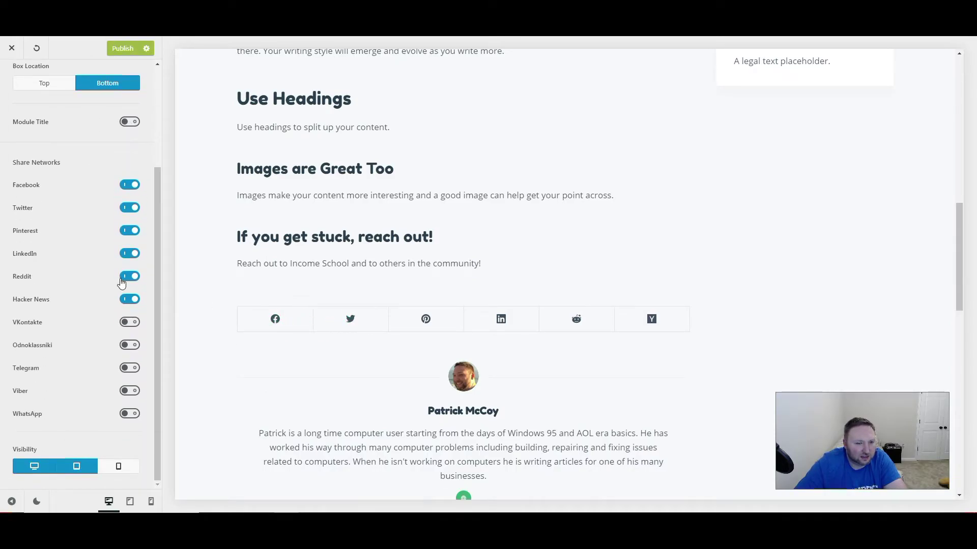
{"action": "scroll", "coordinate": [122, 284], "scroll_direction": "up", "scroll_amount": 3}
{"action": "left_click", "coordinate": [45, 220]}
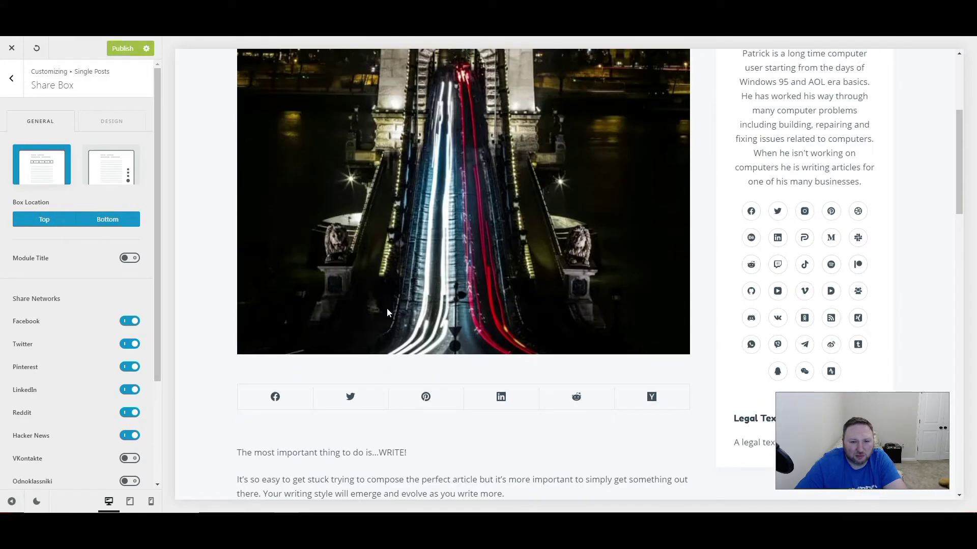
{"action": "scroll", "coordinate": [418, 337], "scroll_direction": "down", "scroll_amount": 9}
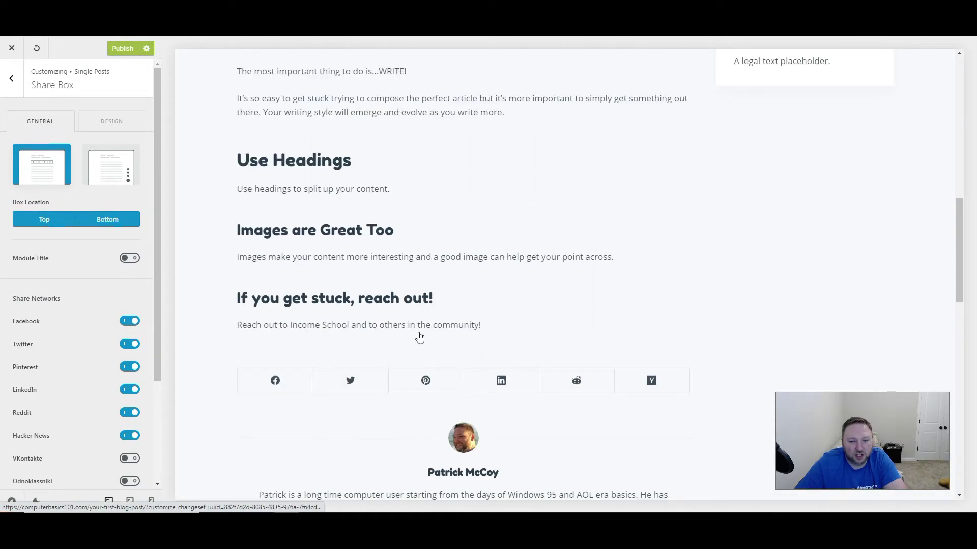
{"action": "scroll", "coordinate": [356, 330], "scroll_direction": "up", "scroll_amount": 2}
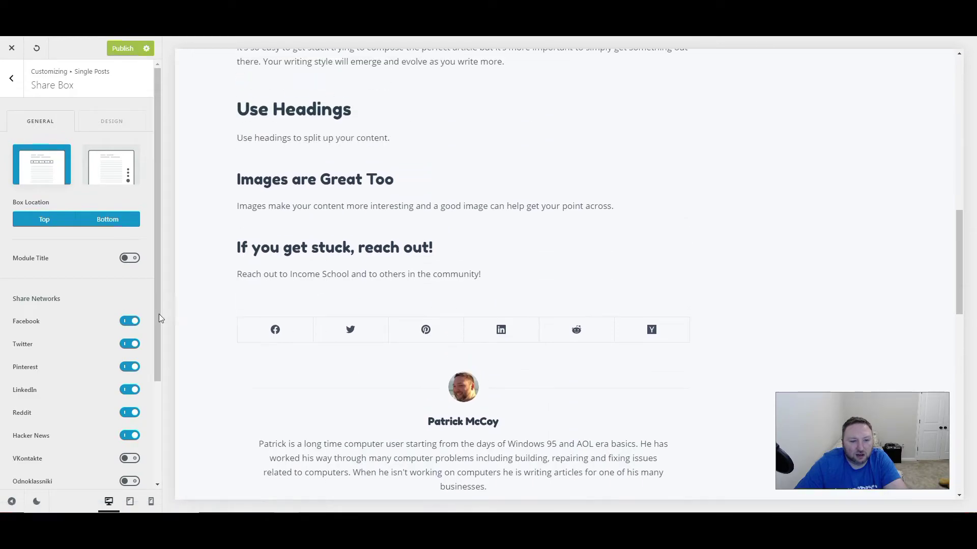
Remove the Bottom share box location and check that the post only has the share bar below the featured image.
{"action": "left_click", "coordinate": [113, 224]}
{"action": "scroll", "coordinate": [399, 362], "scroll_direction": "up", "scroll_amount": 7}
{"action": "scroll", "coordinate": [400, 360], "scroll_direction": "down", "scroll_amount": 4}
{"action": "scroll", "coordinate": [399, 360], "scroll_direction": "down", "scroll_amount": 3}
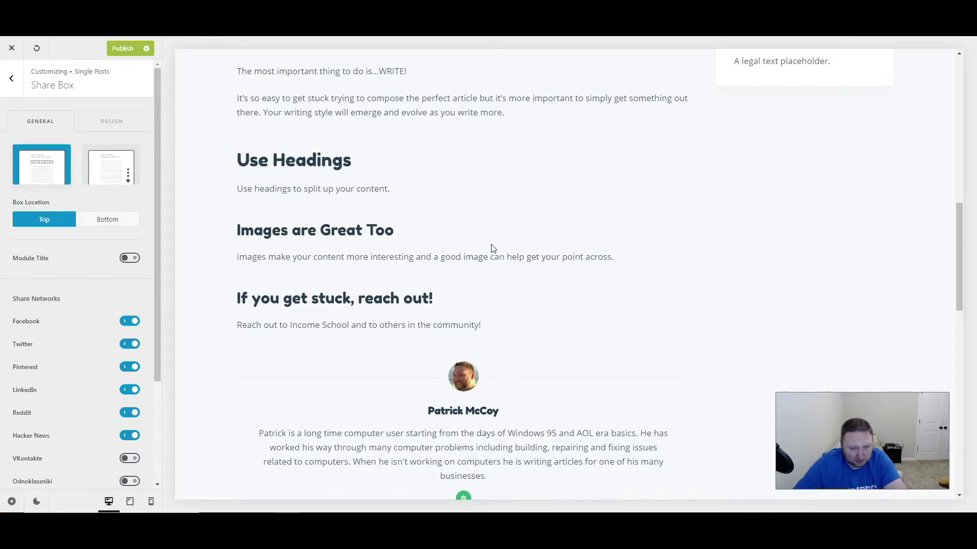
{"action": "scroll", "coordinate": [489, 247], "scroll_direction": "up", "scroll_amount": 4}
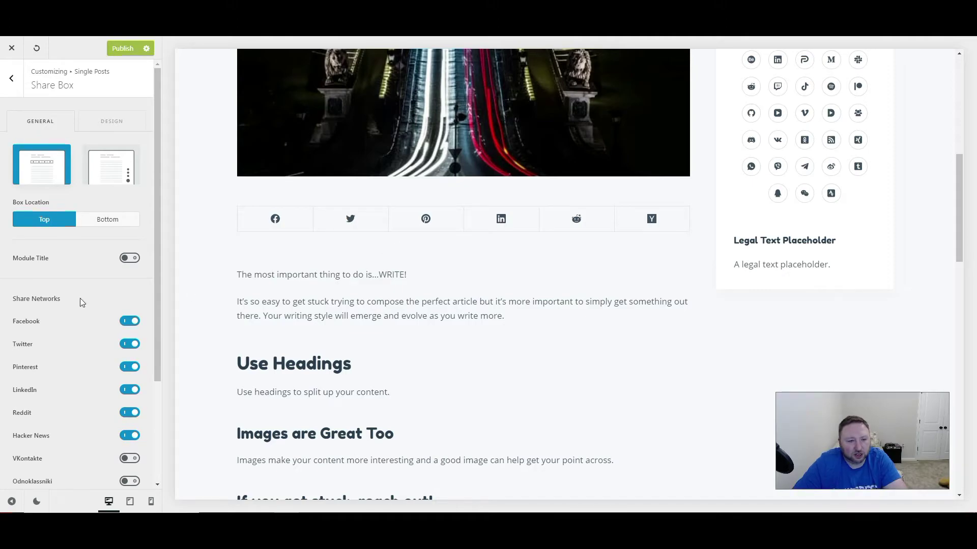
Try the share box's module title "Share your love" and turn it back off.
{"action": "left_click", "coordinate": [134, 259]}
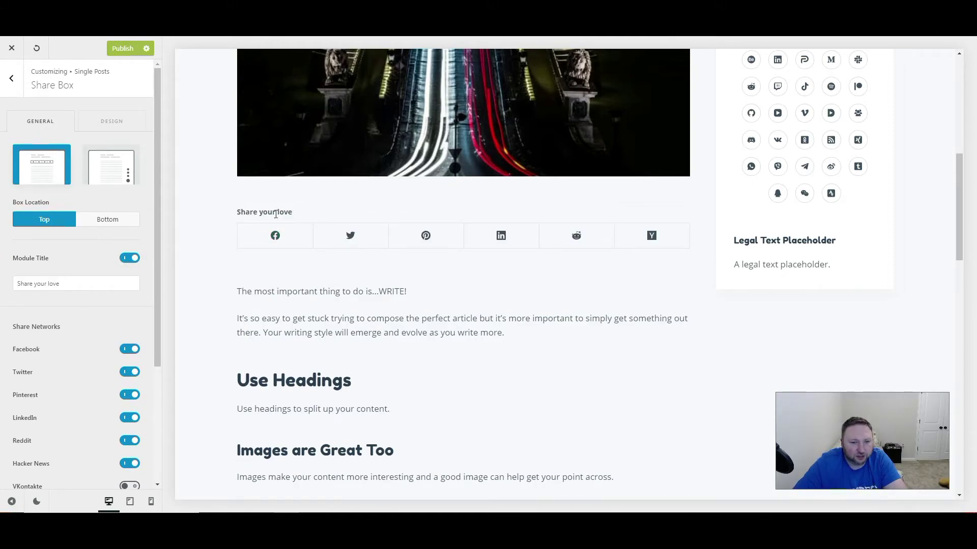
{"action": "left_click", "coordinate": [84, 284]}
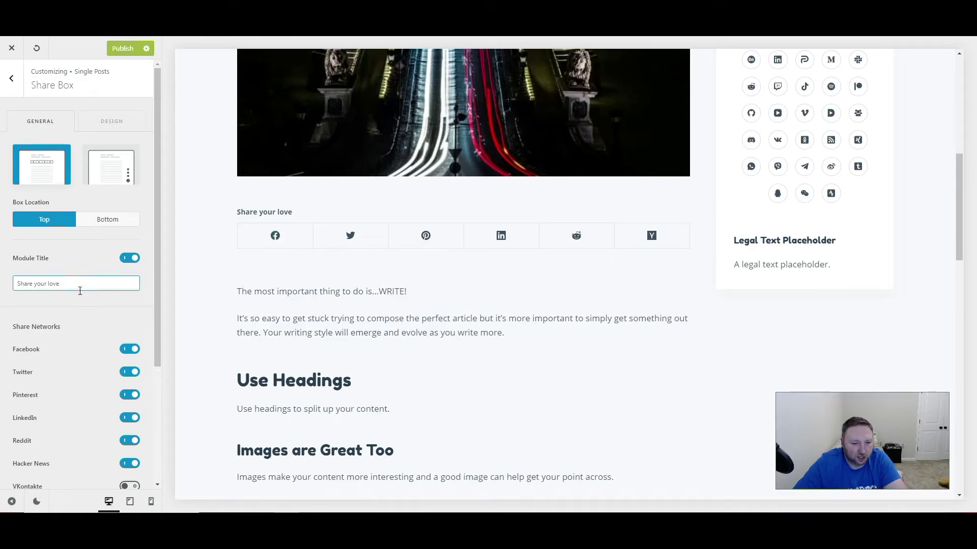
{"action": "scroll", "coordinate": [103, 359], "scroll_direction": "down", "scroll_amount": 4}
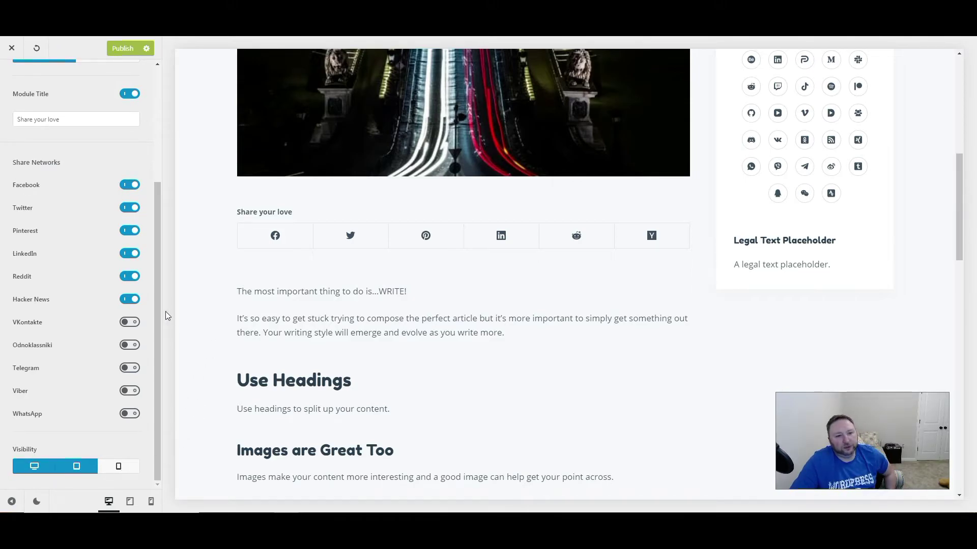
{"action": "left_click", "coordinate": [129, 96]}
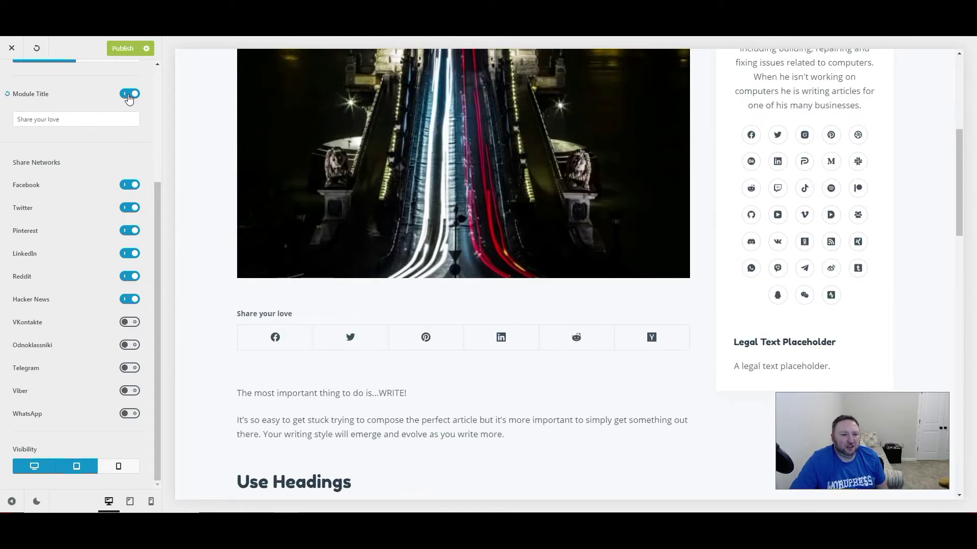
Return to the single post elements and open the Author Box settings with the author box in the preview.
{"action": "scroll", "coordinate": [101, 122], "scroll_direction": "up", "scroll_amount": 3}
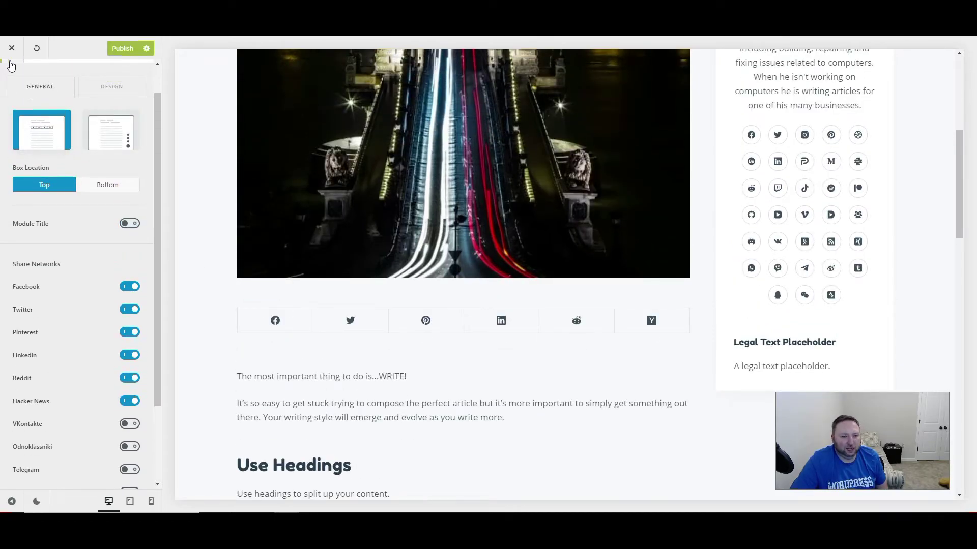
{"action": "scroll", "coordinate": [7, 66], "scroll_direction": "up", "scroll_amount": 2}
{"action": "left_click", "coordinate": [11, 80]}
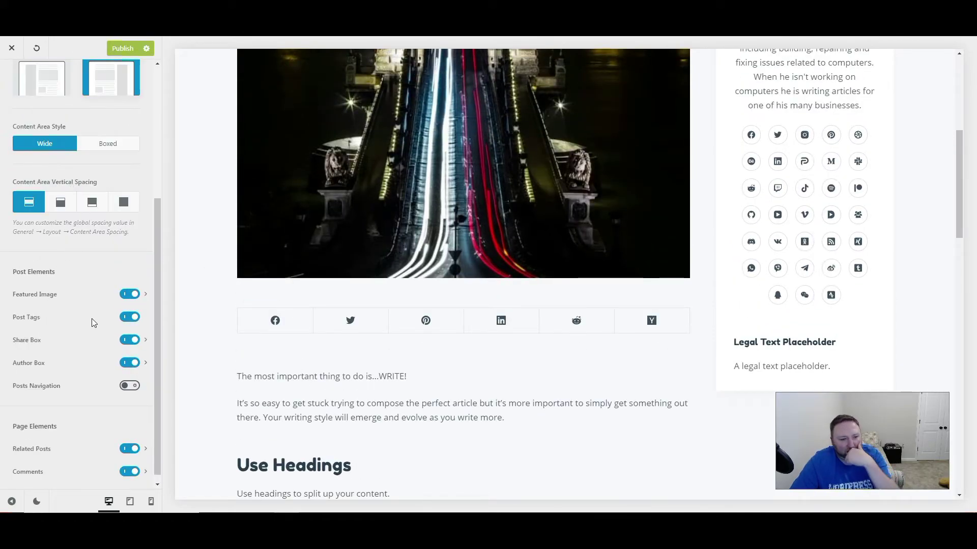
{"action": "scroll", "coordinate": [326, 367], "scroll_direction": "down", "scroll_amount": 6}
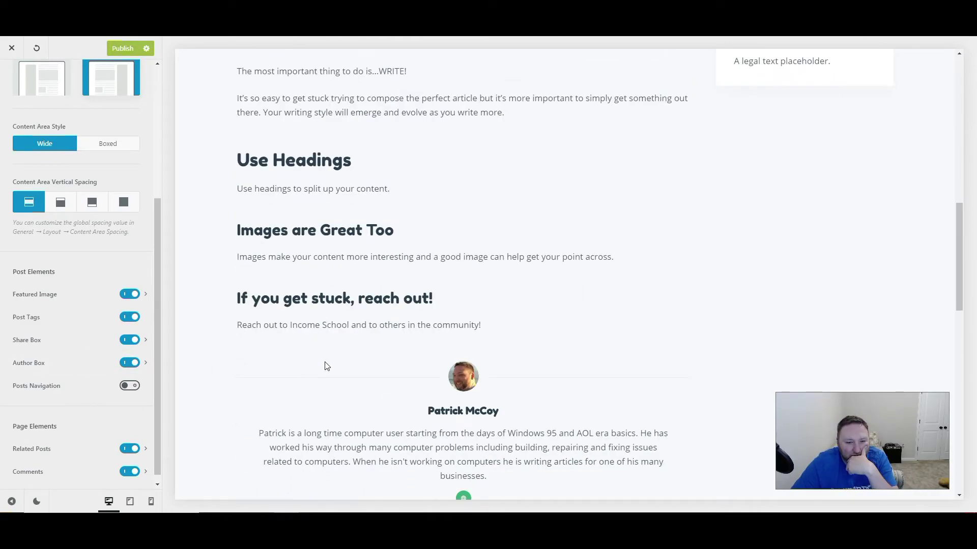
{"action": "scroll", "coordinate": [326, 366], "scroll_direction": "down", "scroll_amount": 5}
{"action": "scroll", "coordinate": [303, 375], "scroll_direction": "up", "scroll_amount": 2}
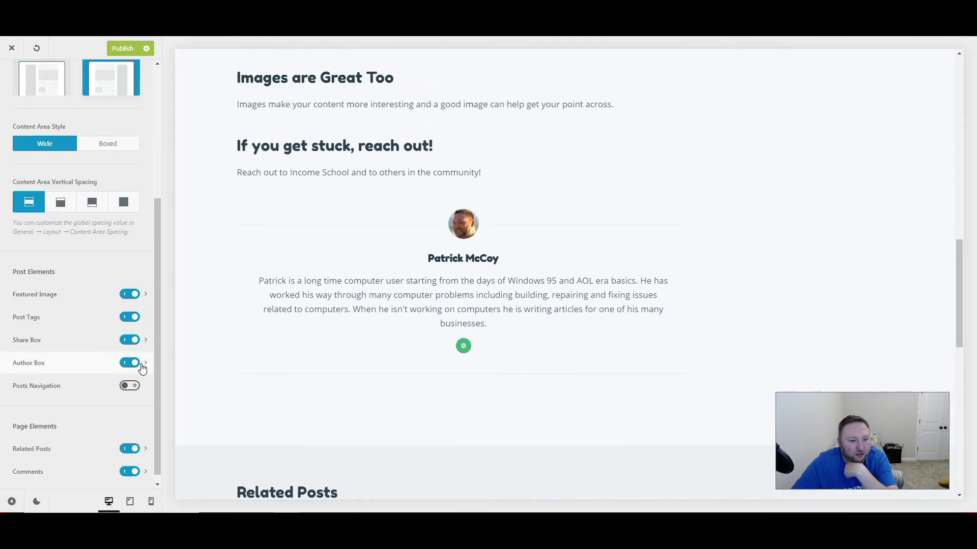
{"action": "left_click", "coordinate": [145, 363]}
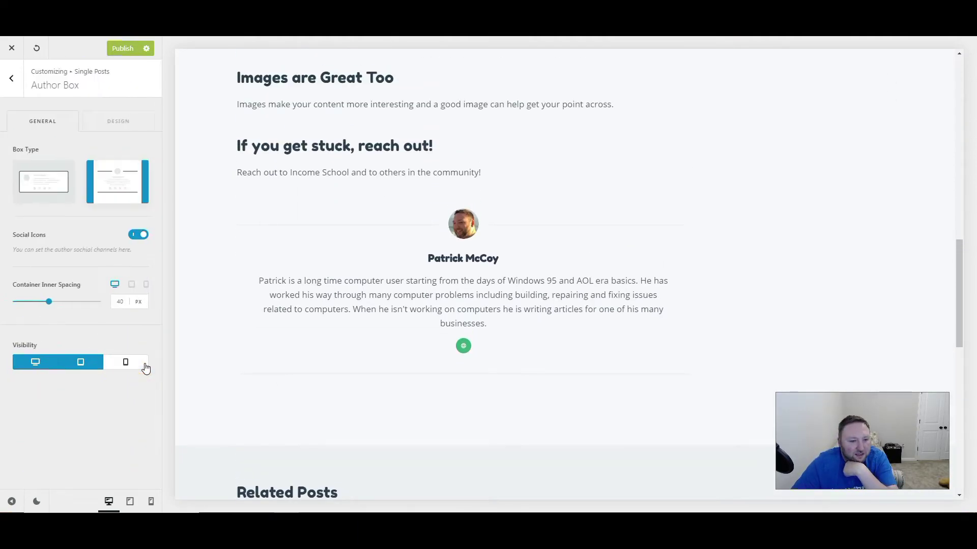
Try the boxed author box type with the avatar beside the text and switch back to the centered type.
{"action": "left_click", "coordinate": [47, 194]}
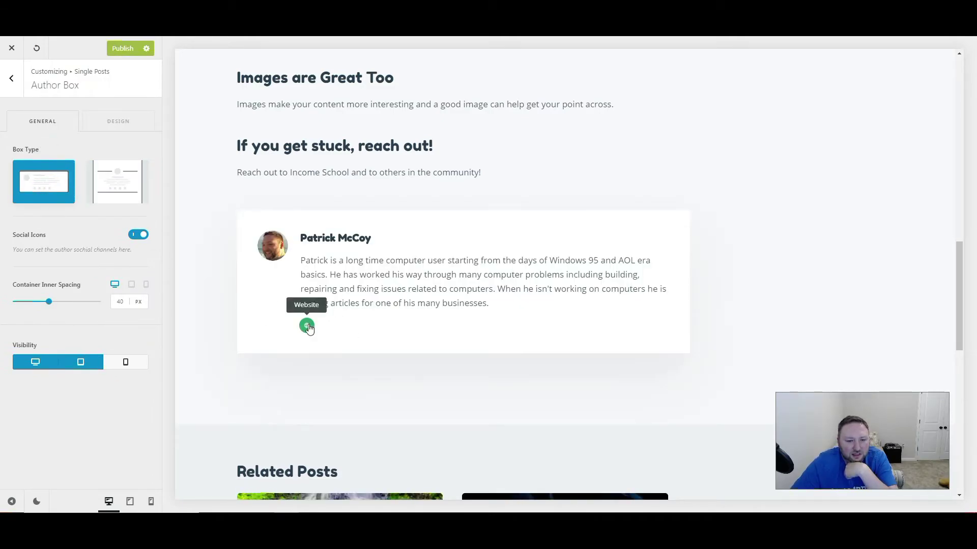
{"action": "scroll", "coordinate": [398, 258], "scroll_direction": "up", "scroll_amount": 15}
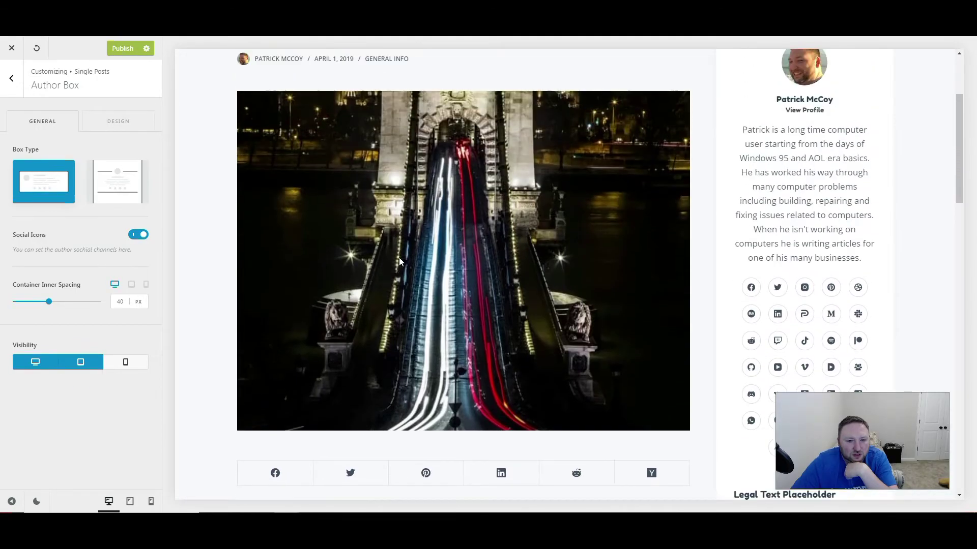
{"action": "scroll", "coordinate": [398, 259], "scroll_direction": "down", "scroll_amount": 15}
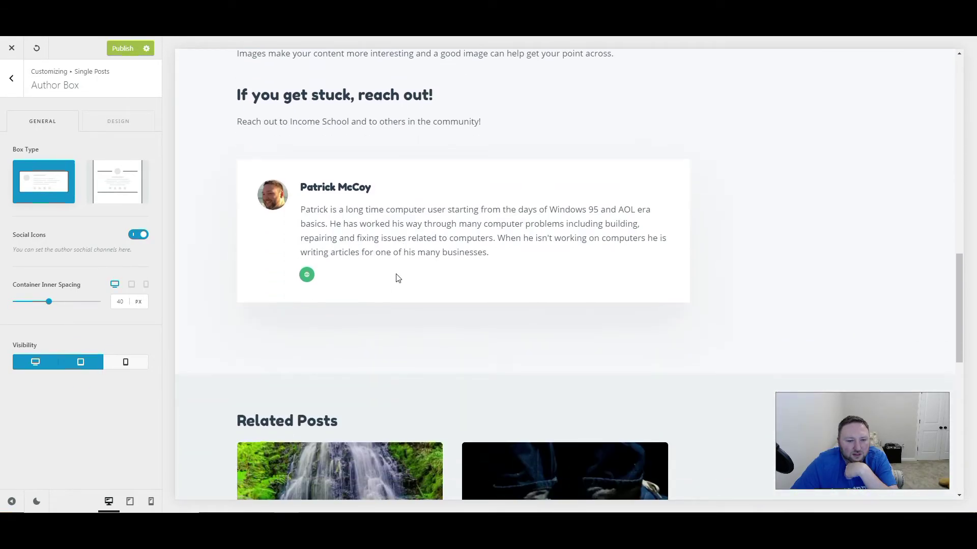
{"action": "left_click", "coordinate": [109, 190]}
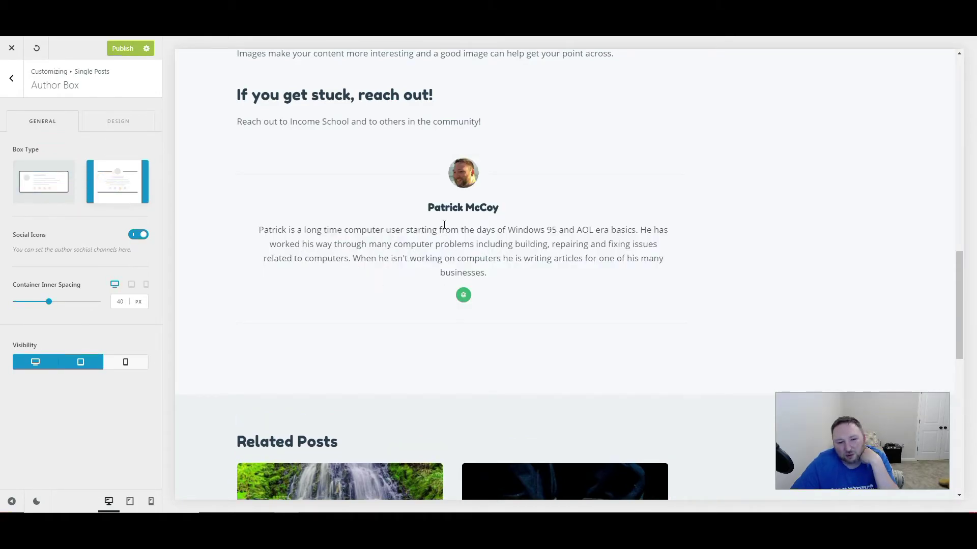
{"action": "scroll", "coordinate": [364, 234], "scroll_direction": "down", "scroll_amount": 5}
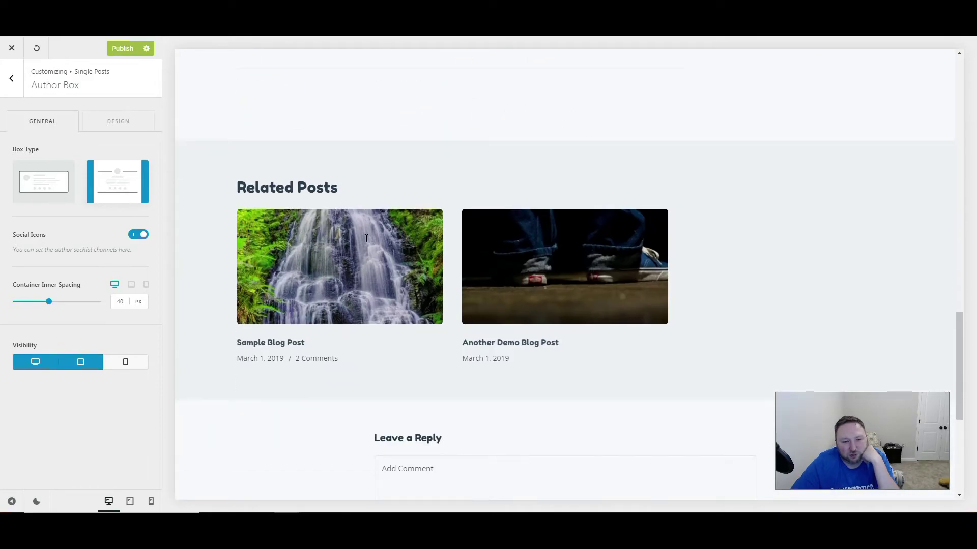
Turn off the author box's social icons and check the result below the post content.
{"action": "scroll", "coordinate": [366, 244], "scroll_direction": "up", "scroll_amount": 6}
{"action": "scroll", "coordinate": [366, 243], "scroll_direction": "down", "scroll_amount": 6}
{"action": "scroll", "coordinate": [366, 243], "scroll_direction": "down", "scroll_amount": 4}
{"action": "scroll", "coordinate": [366, 243], "scroll_direction": "up", "scroll_amount": 9}
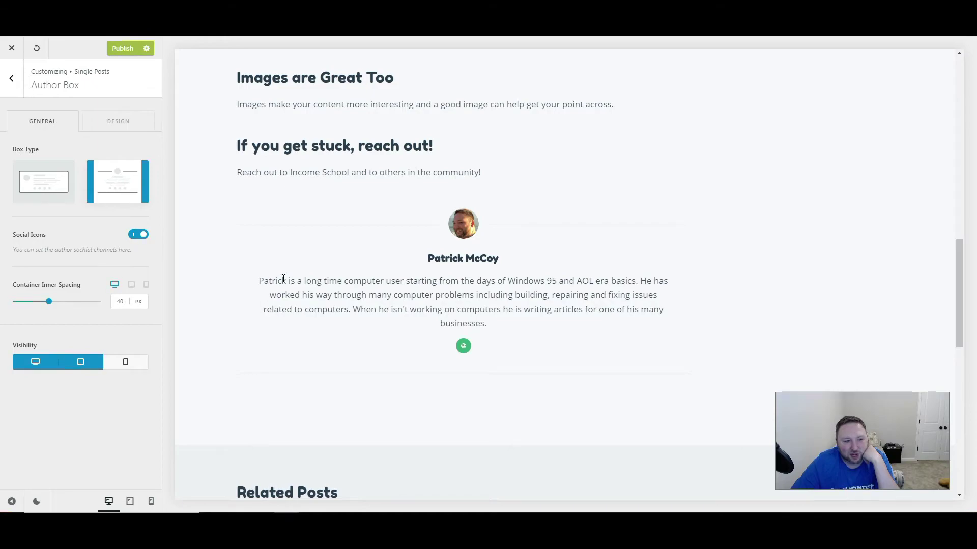
{"action": "left_click", "coordinate": [137, 235]}
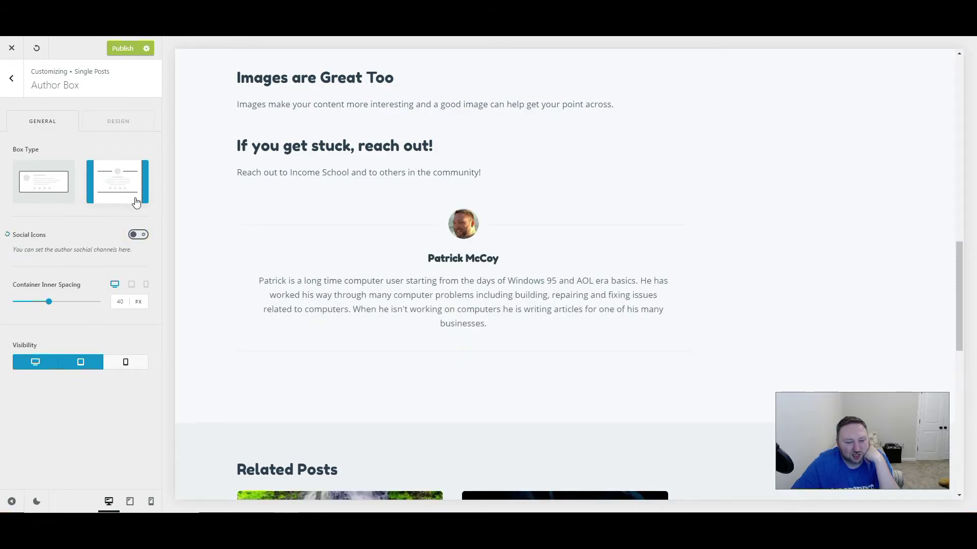
{"action": "left_click", "coordinate": [112, 123]}
{"action": "left_click", "coordinate": [39, 121]}
Try the Posts Navigation element on the single post and turn it back off.
{"action": "left_click", "coordinate": [9, 80]}
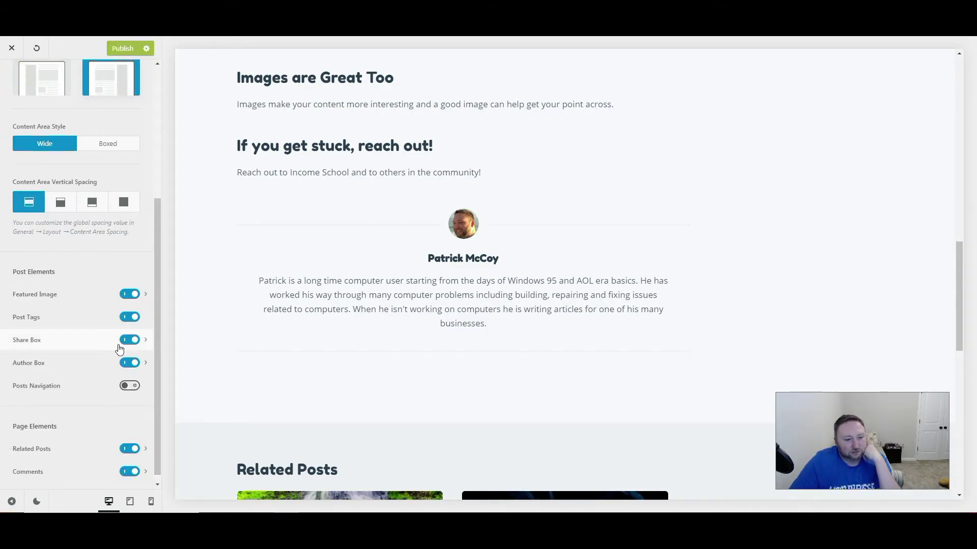
{"action": "left_click", "coordinate": [129, 386]}
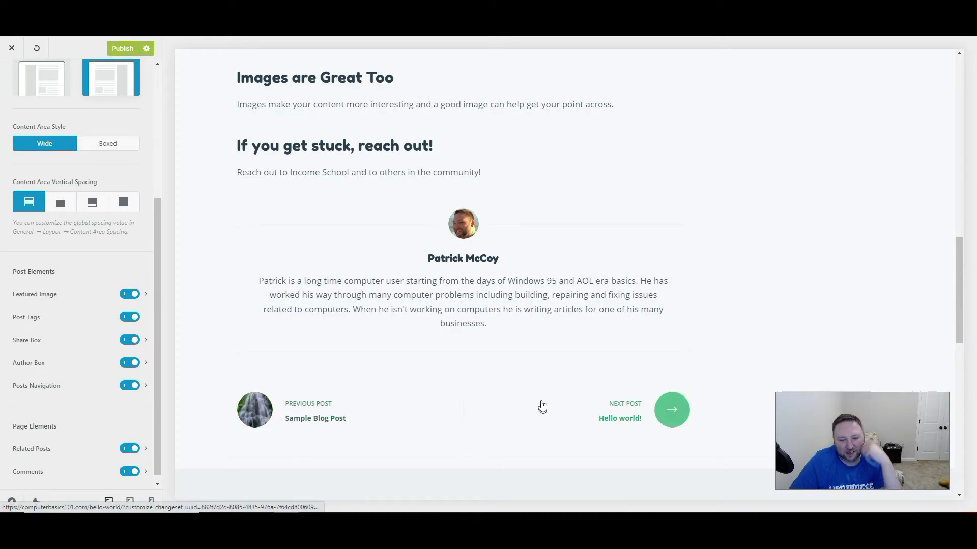
{"action": "scroll", "coordinate": [437, 367], "scroll_direction": "down", "scroll_amount": 5}
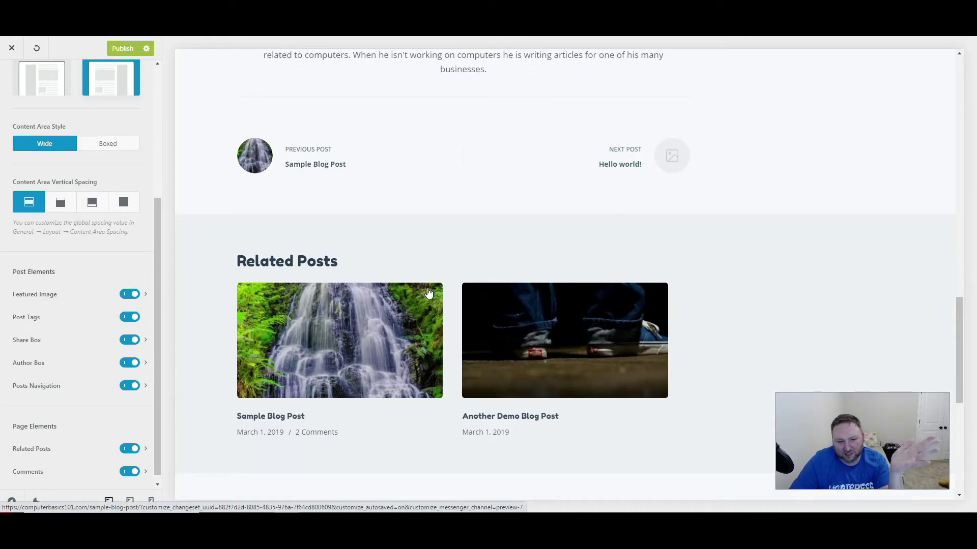
{"action": "left_click", "coordinate": [124, 386]}
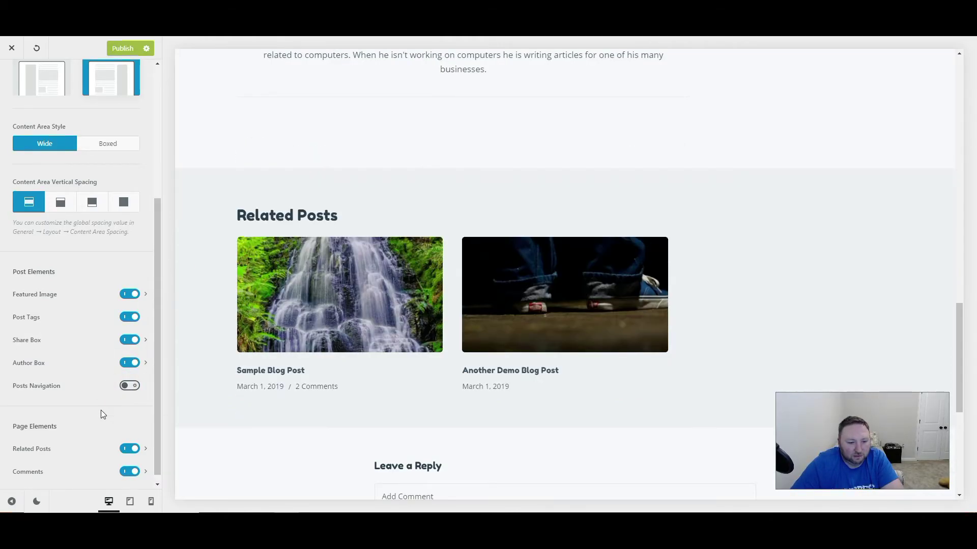
Look over the comment form at the end of the post and open the Comments element's settings.
{"action": "scroll", "coordinate": [101, 410], "scroll_direction": "down", "scroll_amount": 1}
{"action": "scroll", "coordinate": [336, 417], "scroll_direction": "down", "scroll_amount": 4}
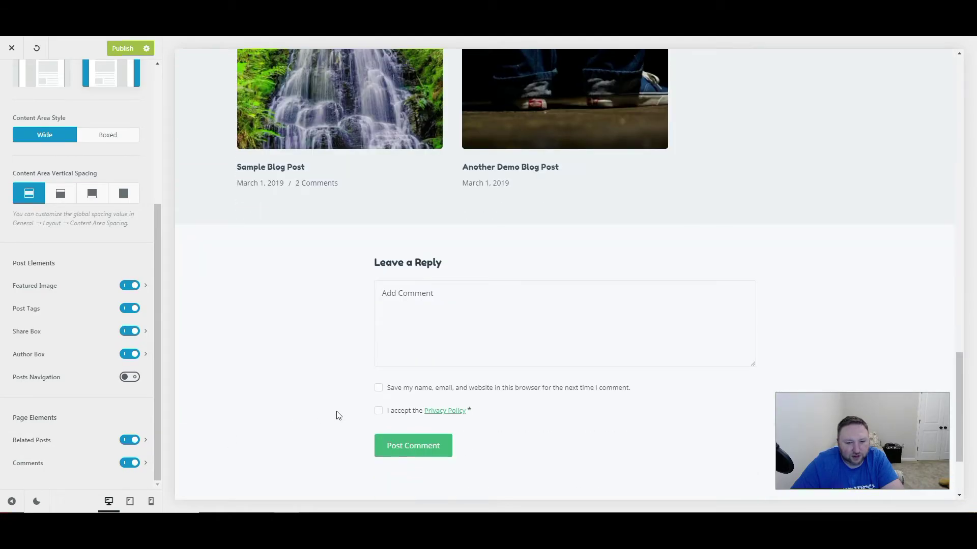
{"action": "scroll", "coordinate": [335, 420], "scroll_direction": "down", "scroll_amount": 3}
{"action": "scroll", "coordinate": [88, 415], "scroll_direction": "up", "scroll_amount": 4}
{"action": "scroll", "coordinate": [86, 414], "scroll_direction": "down", "scroll_amount": 4}
{"action": "left_click", "coordinate": [141, 463]}
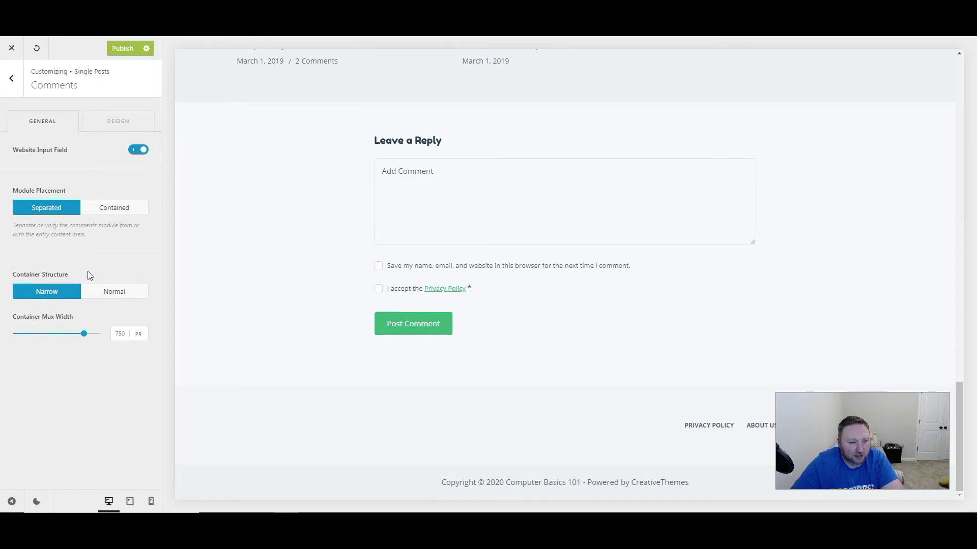
{"action": "left_click", "coordinate": [9, 88]}
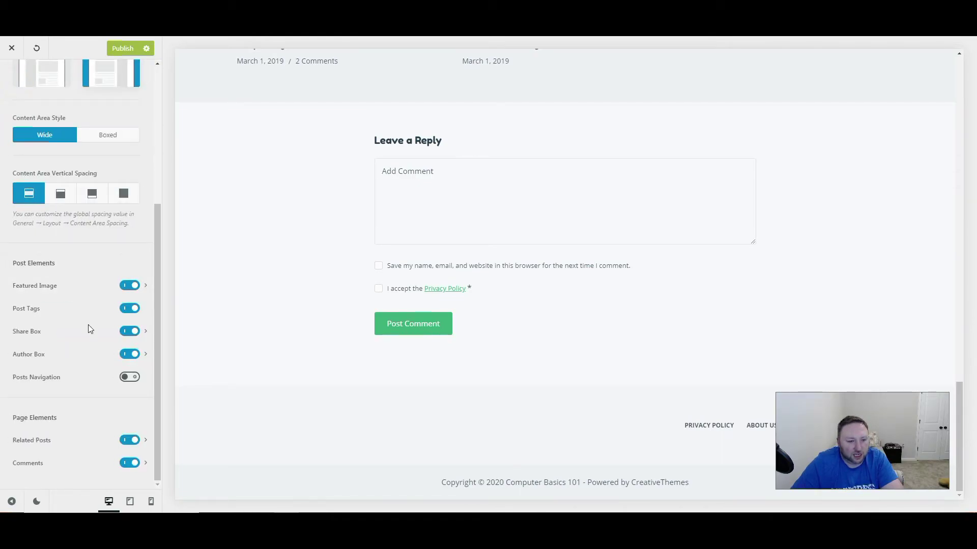
{"action": "left_click", "coordinate": [146, 465]}
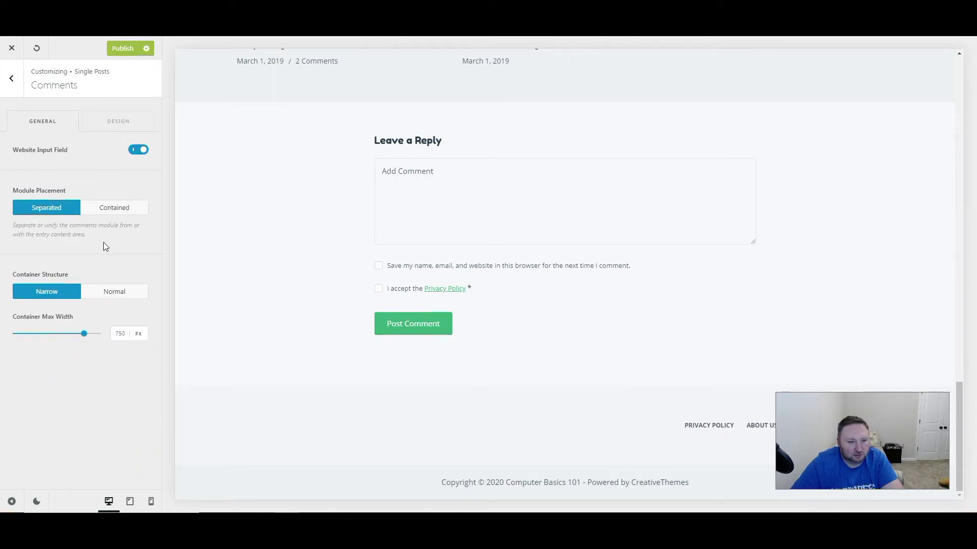
Try the Contained placement for the comments module and switch it back to Separated.
{"action": "left_click", "coordinate": [106, 218]}
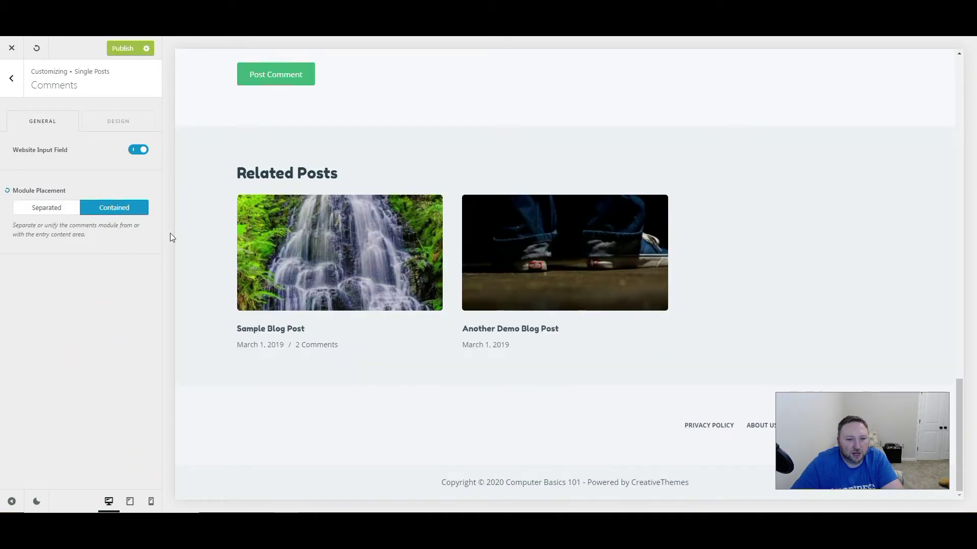
{"action": "scroll", "coordinate": [516, 344], "scroll_direction": "up", "scroll_amount": 10}
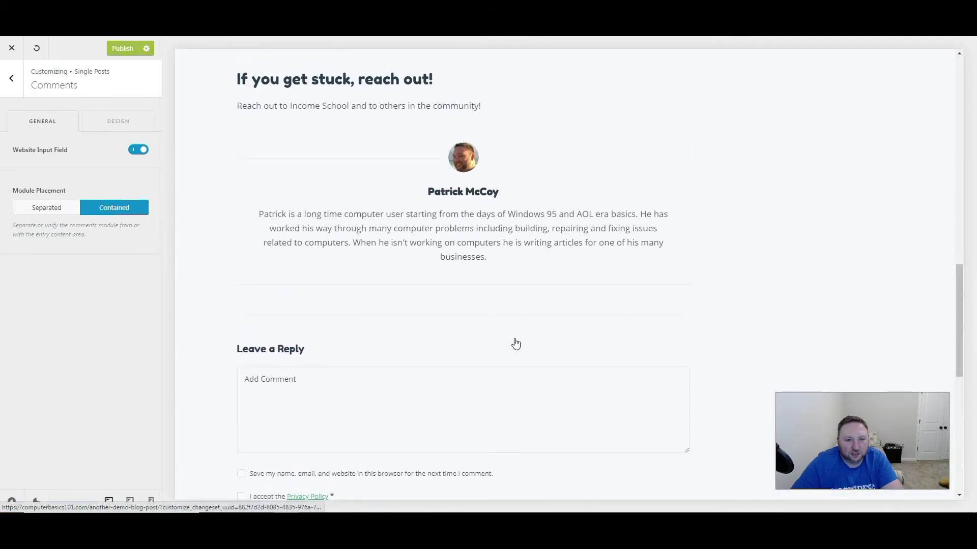
{"action": "scroll", "coordinate": [515, 343], "scroll_direction": "down", "scroll_amount": 5}
{"action": "scroll", "coordinate": [516, 344], "scroll_direction": "down", "scroll_amount": 5}
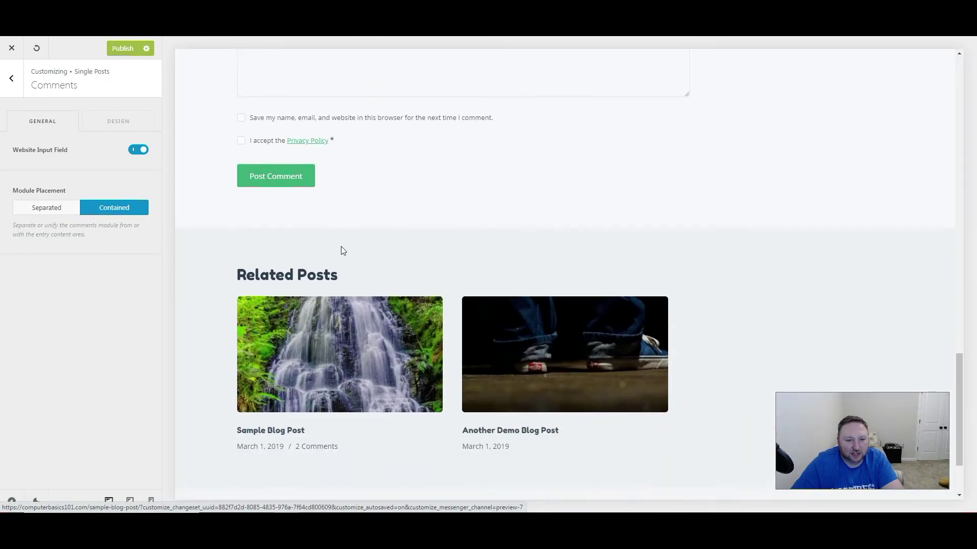
{"action": "scroll", "coordinate": [336, 255], "scroll_direction": "down", "scroll_amount": 2}
{"action": "scroll", "coordinate": [326, 261], "scroll_direction": "up", "scroll_amount": 5}
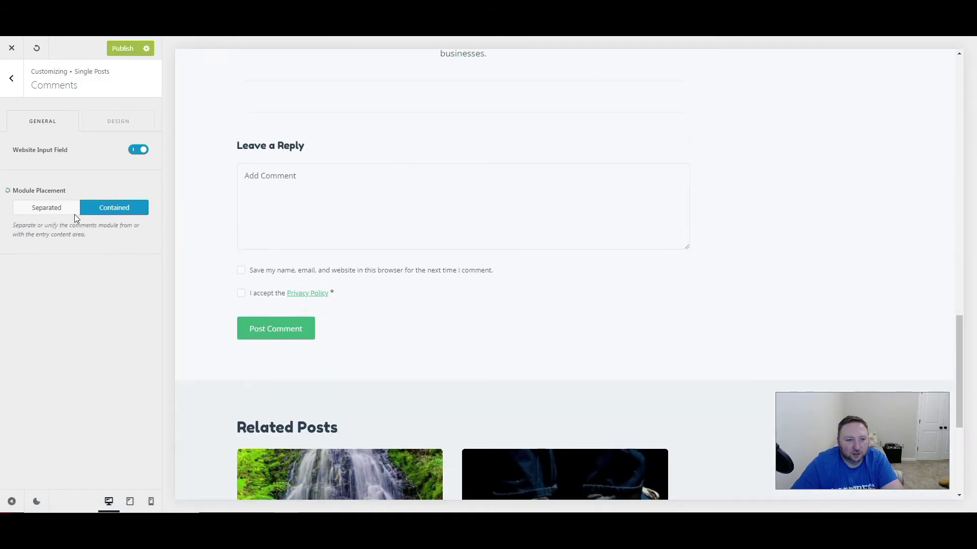
{"action": "left_click", "coordinate": [51, 208]}
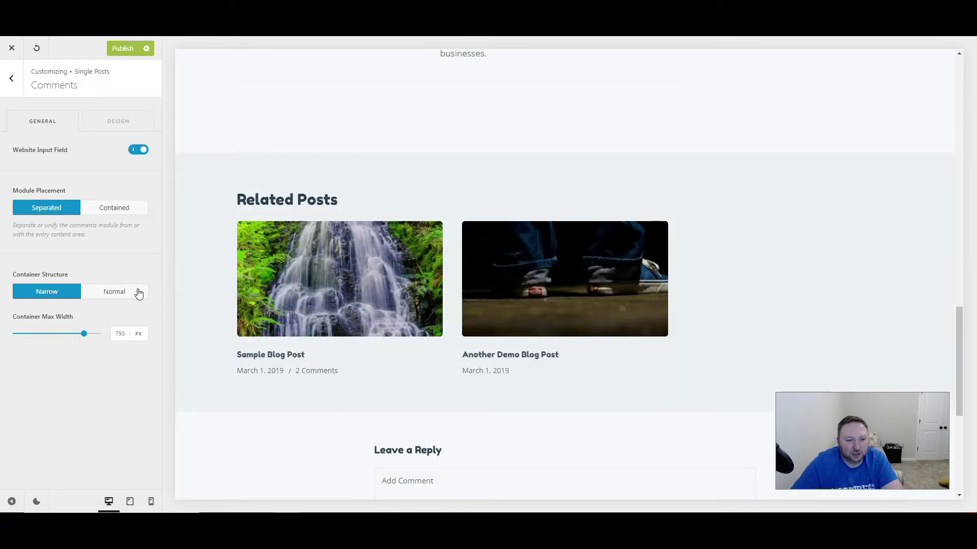
Try the Normal container structure and the disabled website input field for comments, restoring Narrow and the field.
{"action": "scroll", "coordinate": [214, 308], "scroll_direction": "down", "scroll_amount": 5}
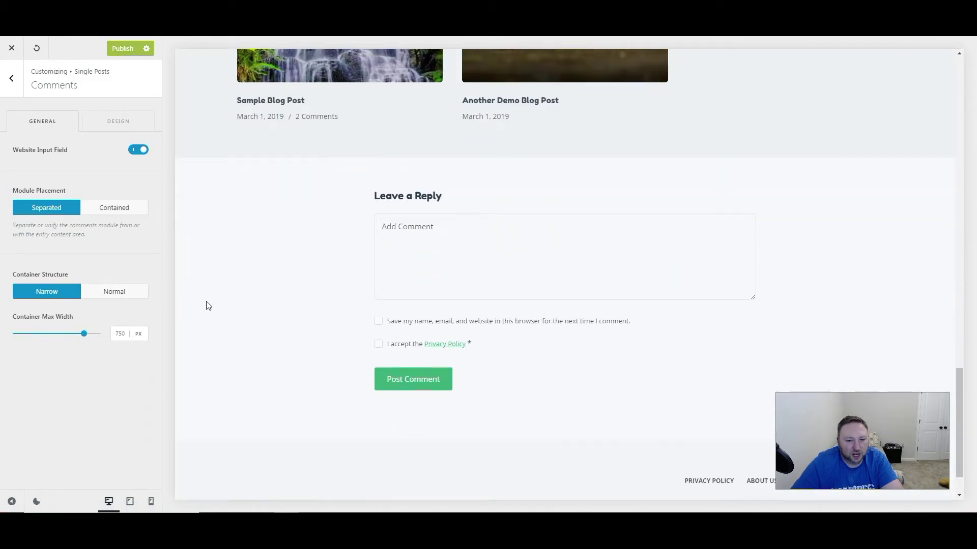
{"action": "left_click", "coordinate": [128, 292]}
{"action": "left_click", "coordinate": [36, 291]}
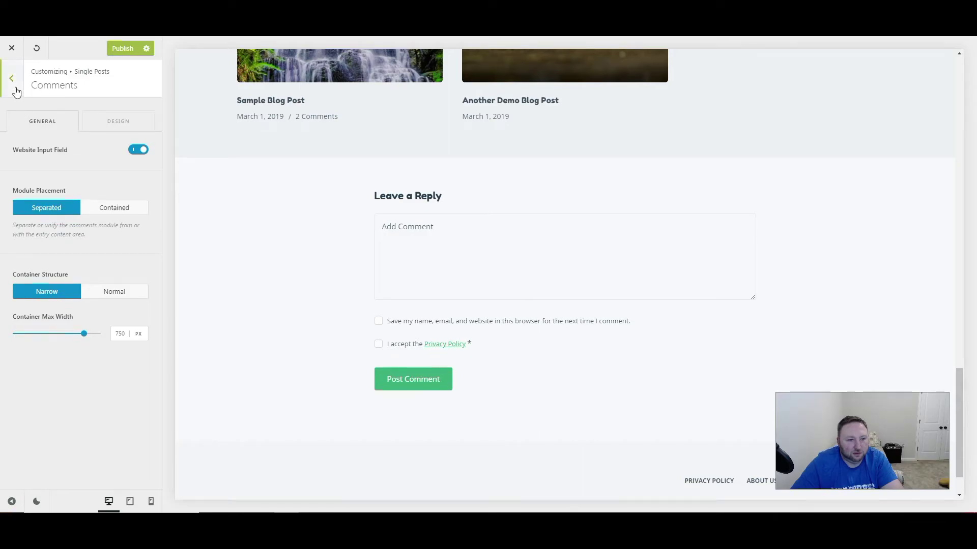
{"action": "left_click", "coordinate": [133, 151]}
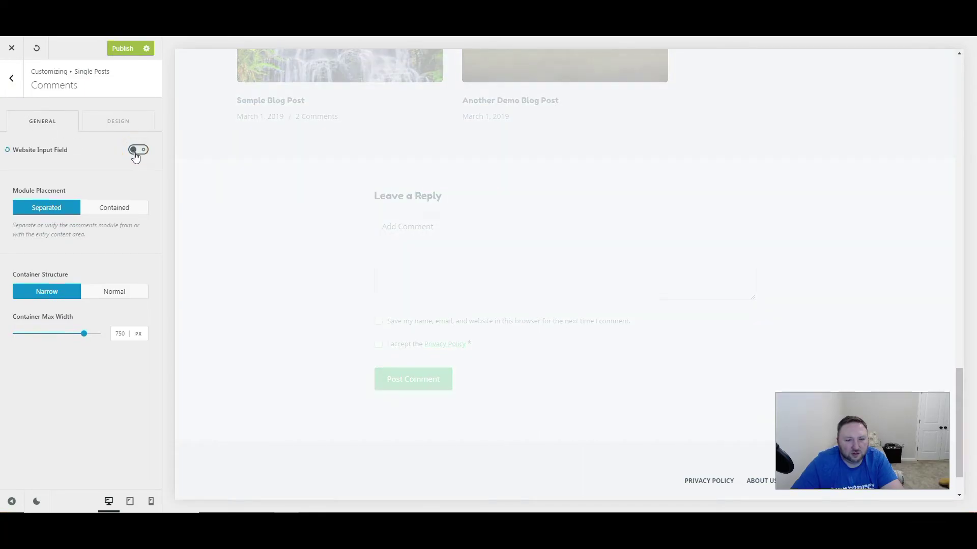
{"action": "left_click", "coordinate": [136, 153]}
Open the Related Posts settings and review the related criteria, meta elements, placement, location and visibility options.
{"action": "scroll", "coordinate": [329, 229], "scroll_direction": "up", "scroll_amount": 7}
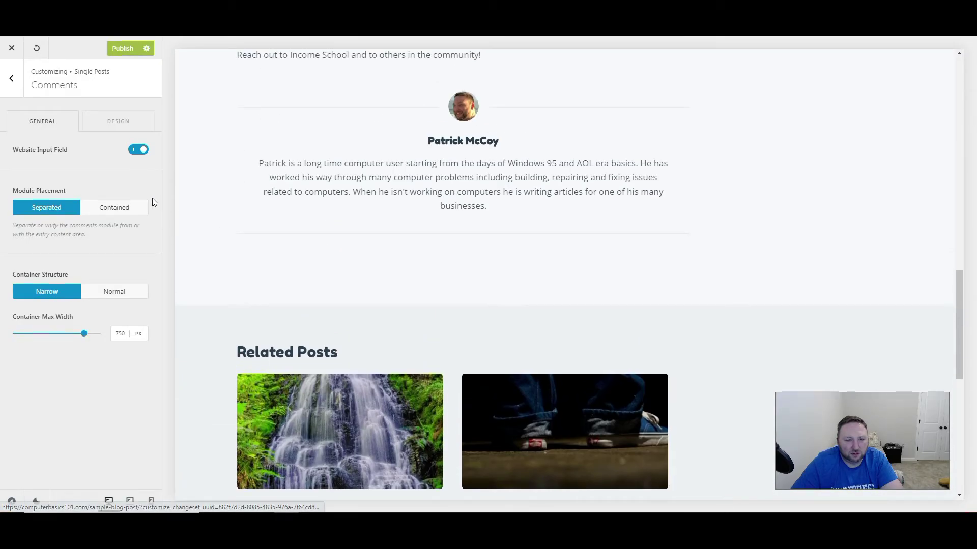
{"action": "left_click", "coordinate": [11, 78]}
{"action": "scroll", "coordinate": [117, 363], "scroll_direction": "down", "scroll_amount": 1}
{"action": "left_click", "coordinate": [142, 444]}
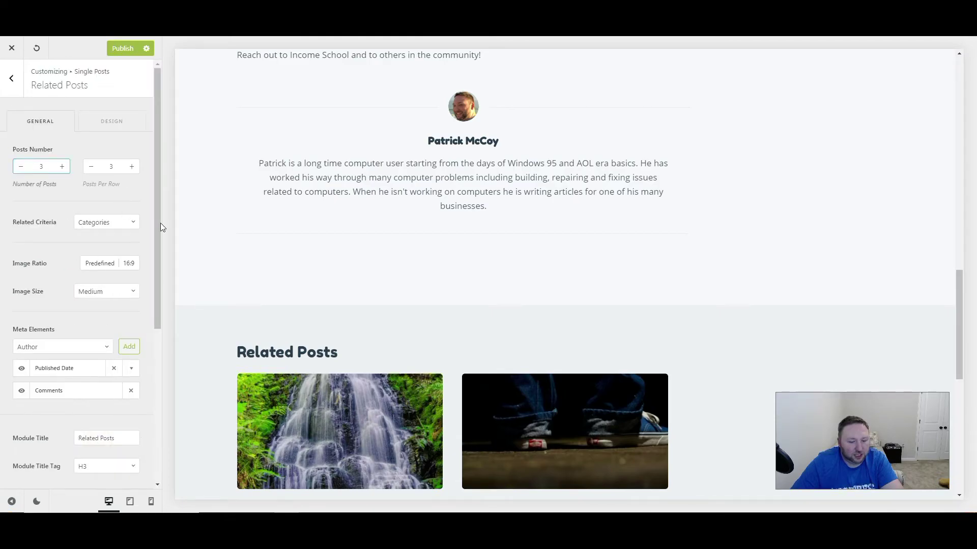
{"action": "scroll", "coordinate": [265, 270], "scroll_direction": "down", "scroll_amount": 2}
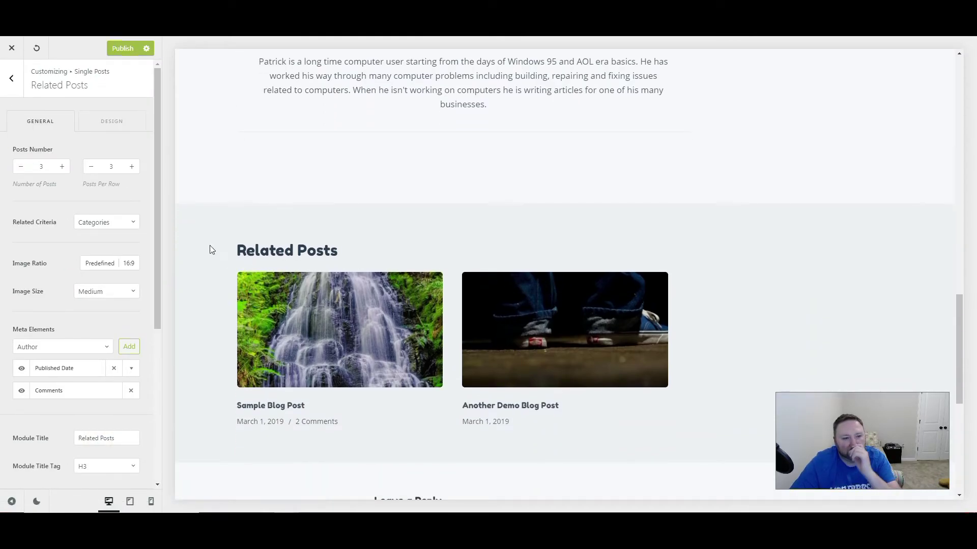
{"action": "left_click", "coordinate": [116, 223]}
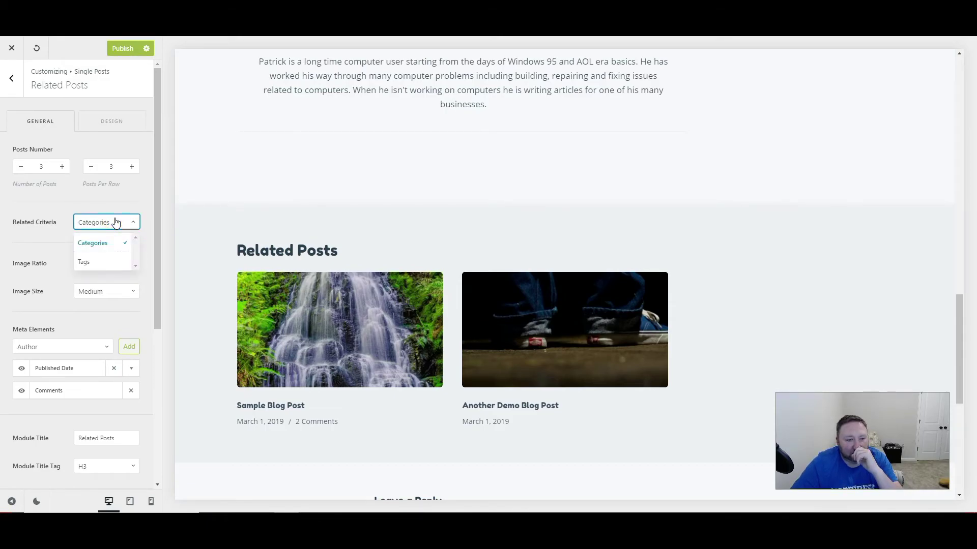
{"action": "left_click", "coordinate": [115, 222]}
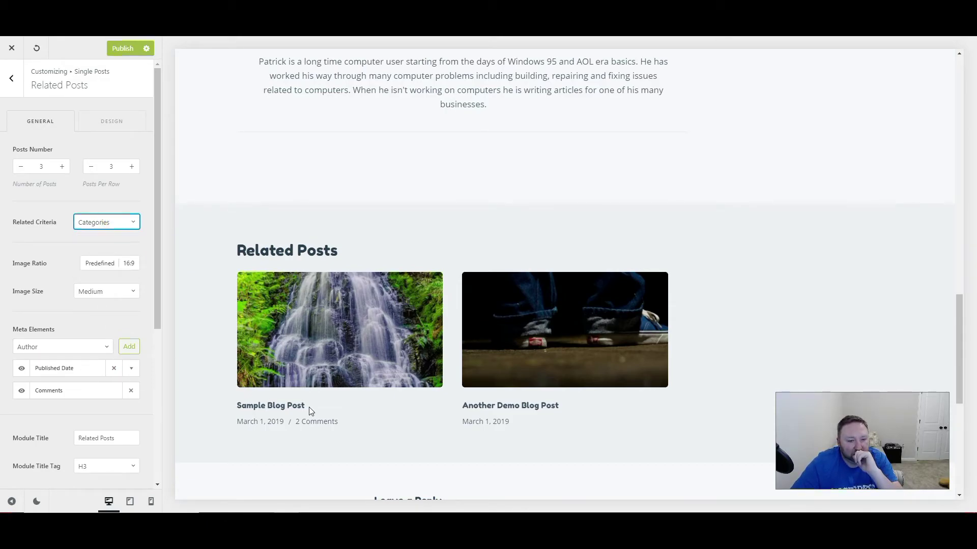
{"action": "scroll", "coordinate": [81, 411], "scroll_direction": "down", "scroll_amount": 3}
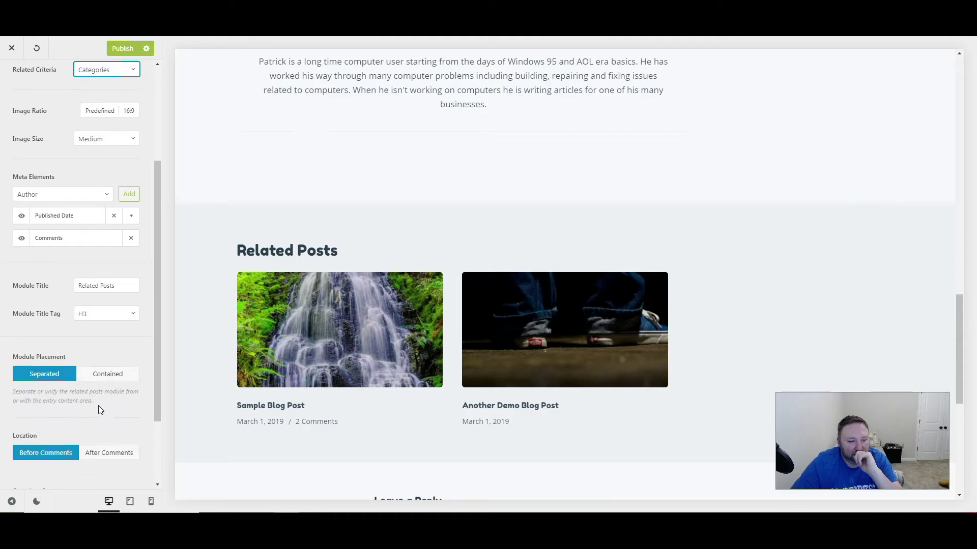
{"action": "scroll", "coordinate": [109, 399], "scroll_direction": "down", "scroll_amount": 2}
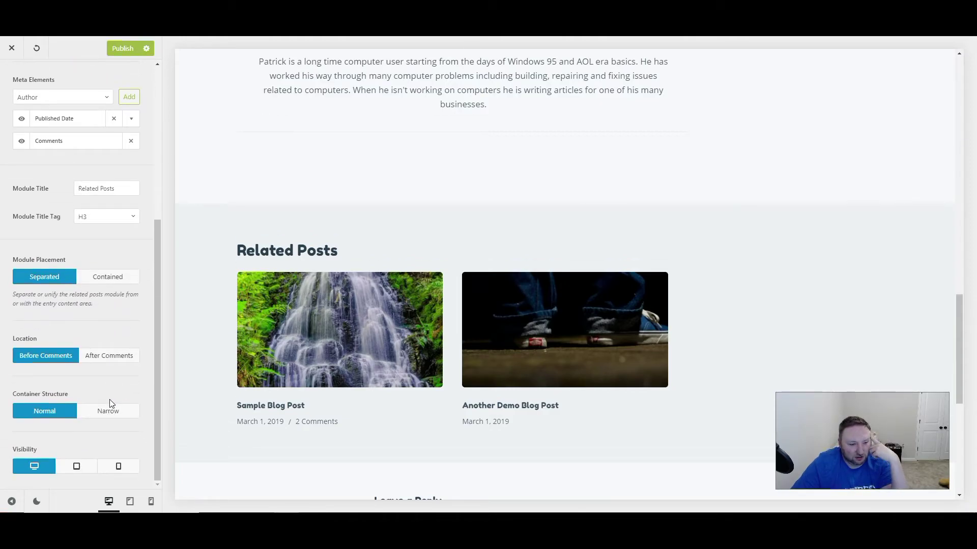
{"action": "scroll", "coordinate": [117, 378], "scroll_direction": "up", "scroll_amount": 5}
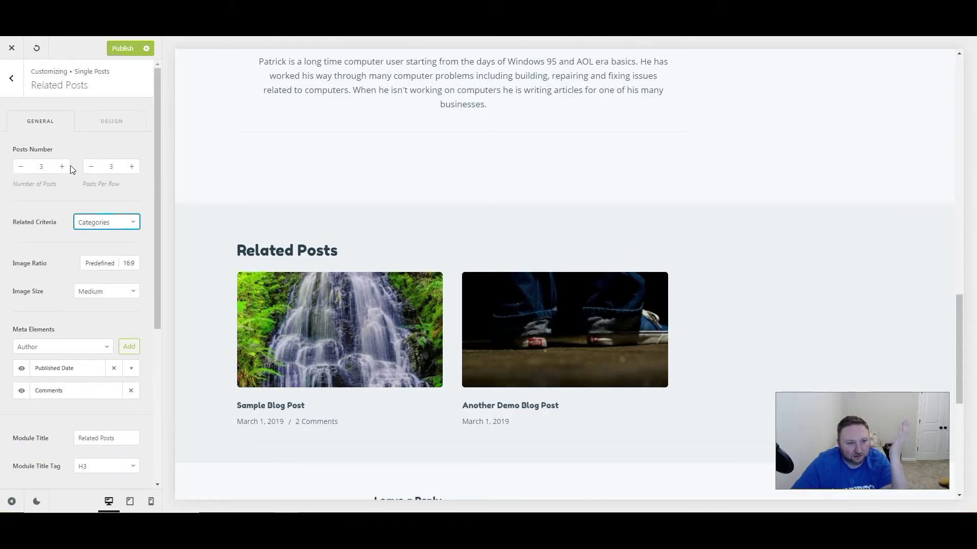
Leave the single post settings, open the Categories settings and load the General Info category page in the preview.
{"action": "left_click", "coordinate": [13, 80]}
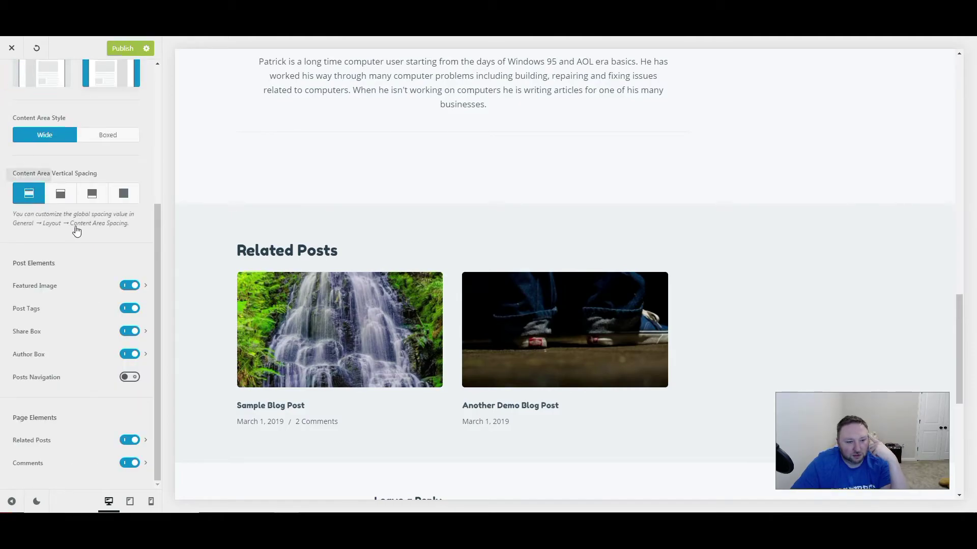
{"action": "scroll", "coordinate": [15, 83], "scroll_direction": "up", "scroll_amount": 4}
{"action": "left_click", "coordinate": [16, 85]}
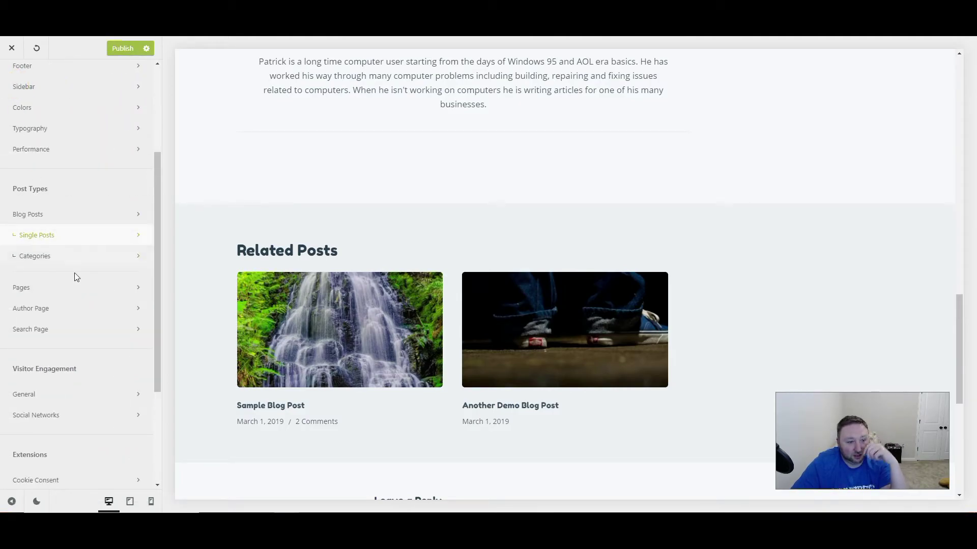
{"action": "left_click", "coordinate": [47, 263]}
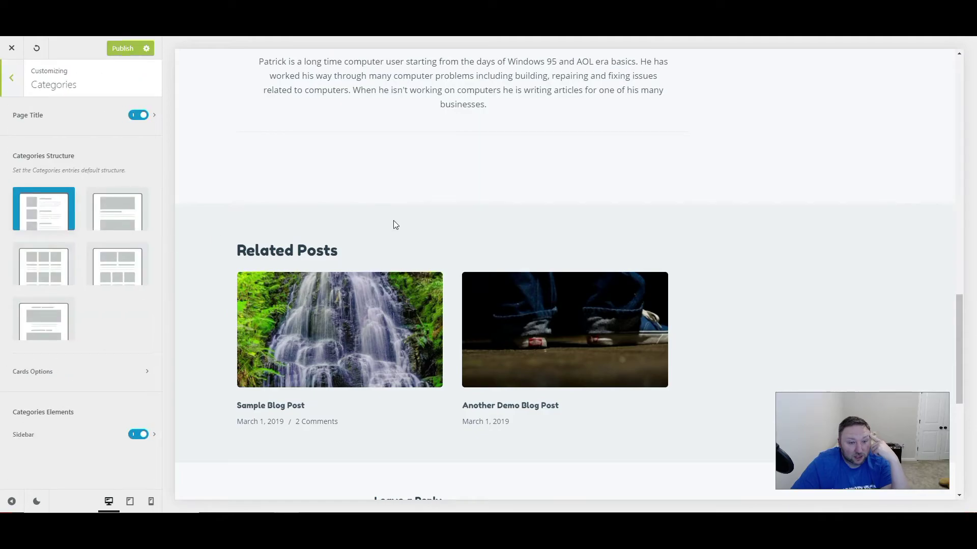
{"action": "scroll", "coordinate": [308, 264], "scroll_direction": "up", "scroll_amount": 15}
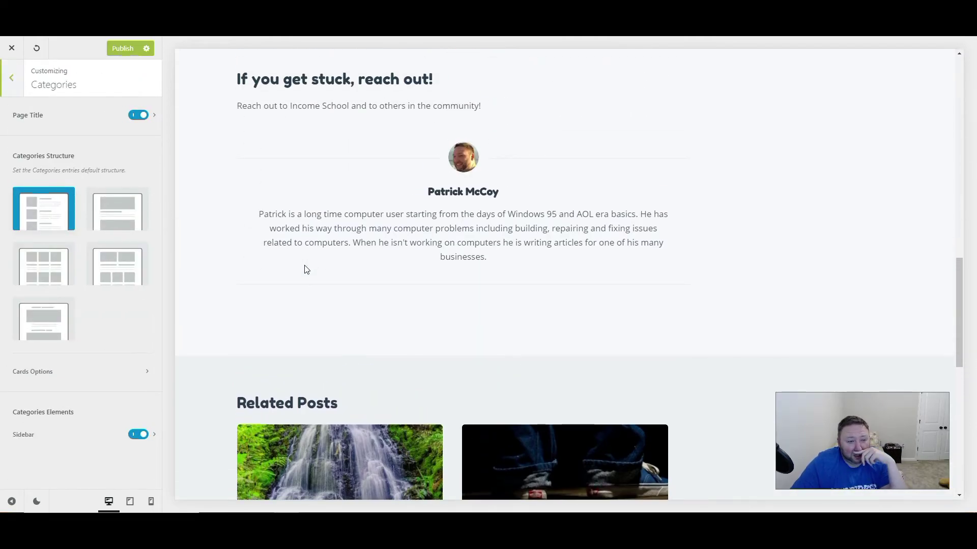
{"action": "scroll", "coordinate": [306, 268], "scroll_direction": "up", "scroll_amount": 6}
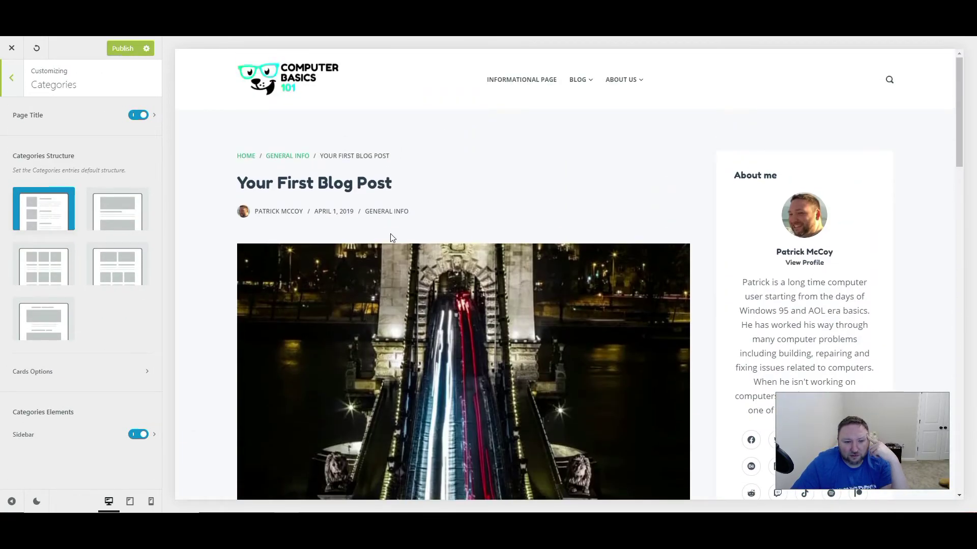
{"action": "left_click", "coordinate": [391, 216]}
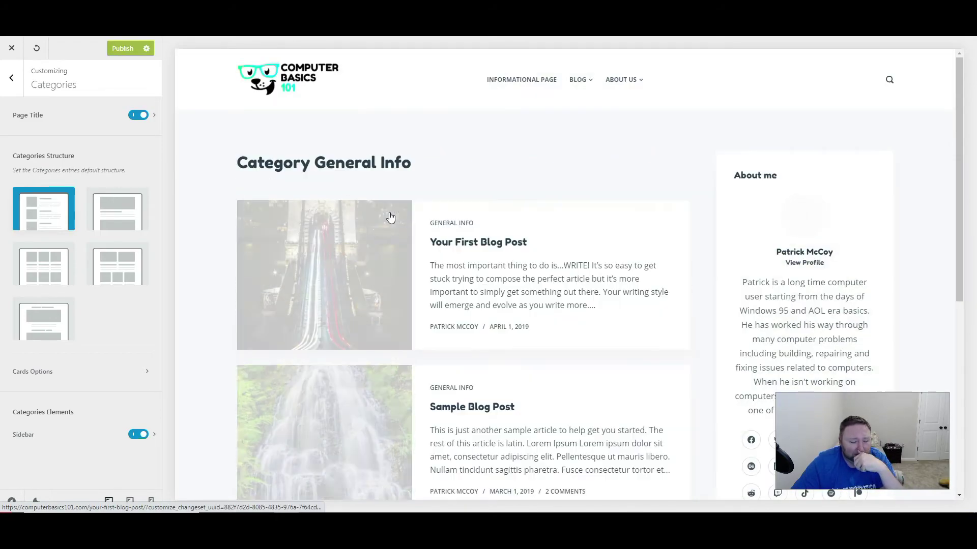
Look through the General Info category listing and set the Categories structure to the uniform card grid.
{"action": "scroll", "coordinate": [577, 253], "scroll_direction": "down", "scroll_amount": 1}
{"action": "scroll", "coordinate": [576, 253], "scroll_direction": "down", "scroll_amount": 6}
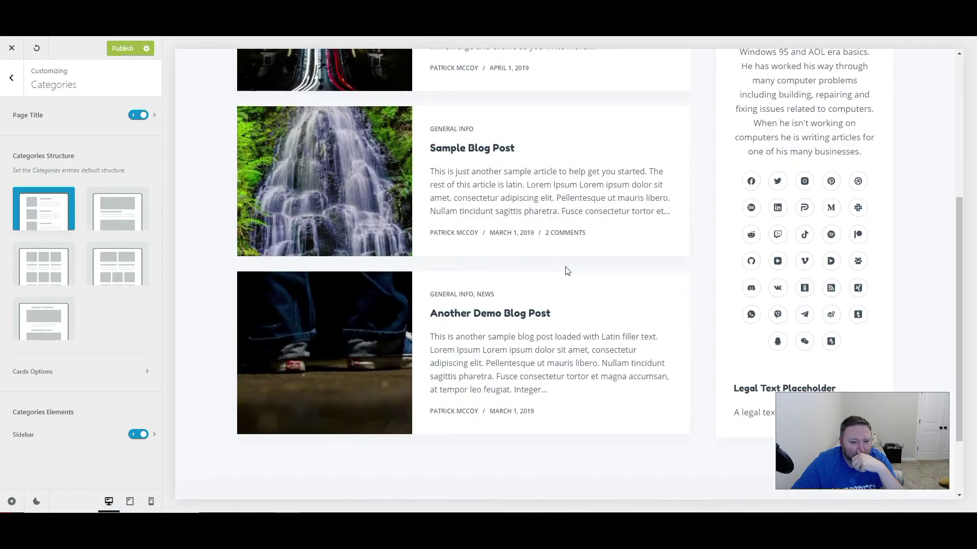
{"action": "scroll", "coordinate": [566, 267], "scroll_direction": "up", "scroll_amount": 3}
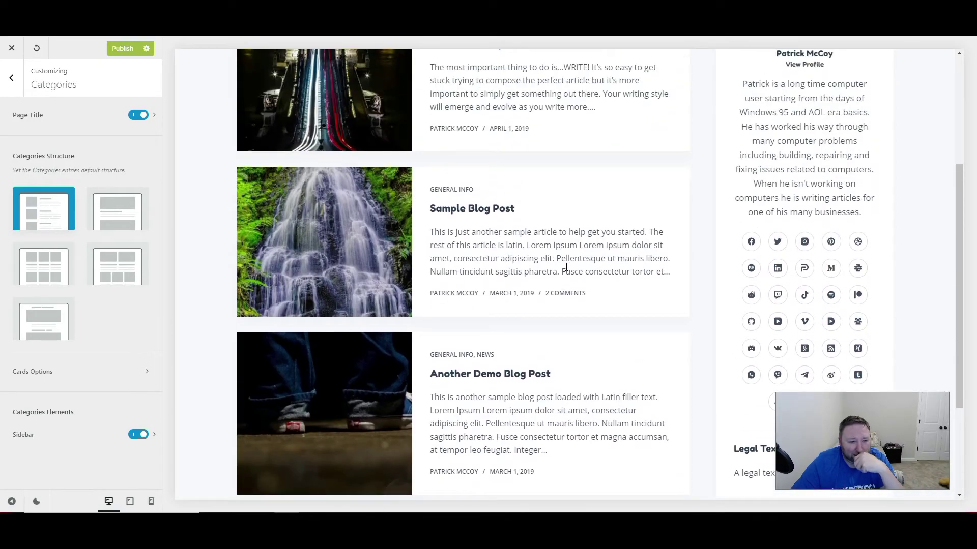
{"action": "left_click", "coordinate": [56, 275]}
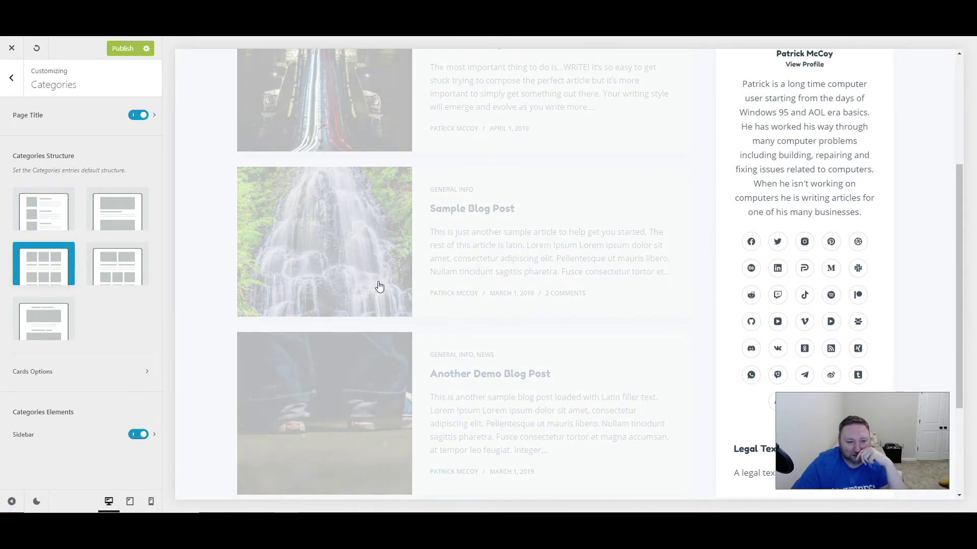
Try the Enhanced Grid and Simple structures for the Categories listing and compare them on the General Info category page.
{"action": "scroll", "coordinate": [461, 257], "scroll_direction": "up", "scroll_amount": 3}
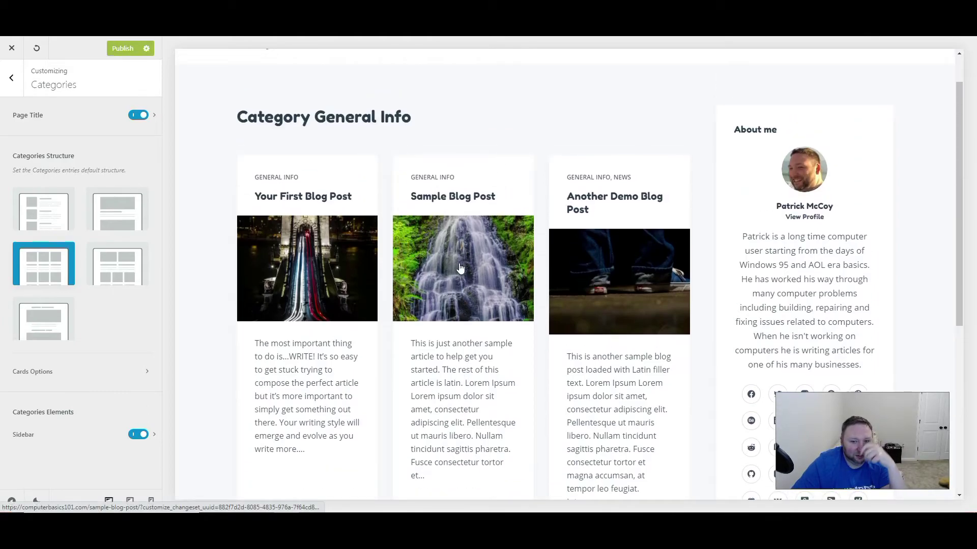
{"action": "left_click", "coordinate": [112, 281]}
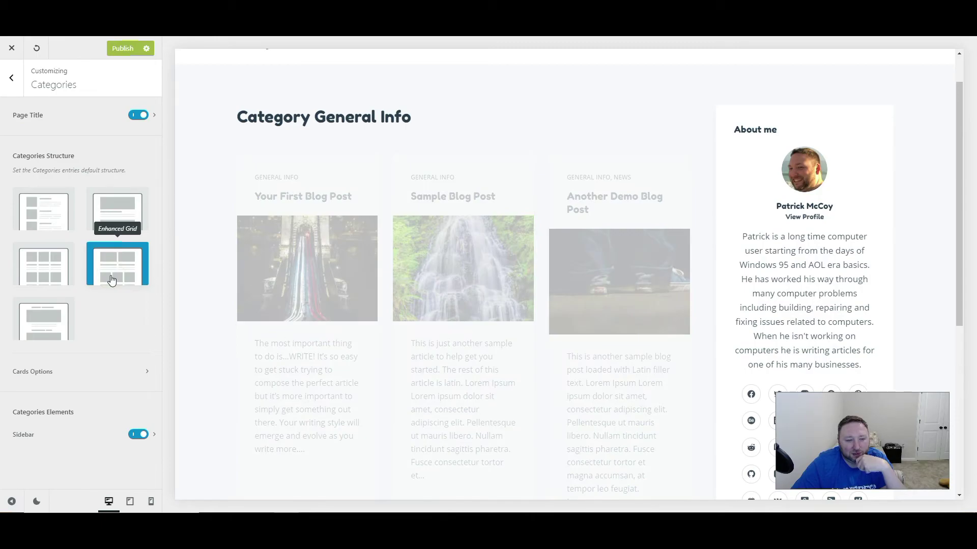
{"action": "scroll", "coordinate": [355, 294], "scroll_direction": "down", "scroll_amount": 5}
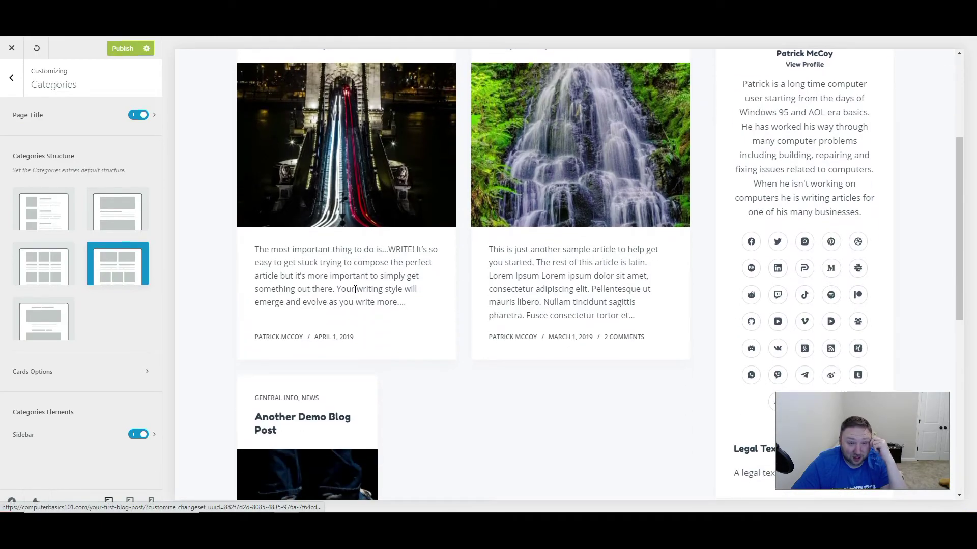
{"action": "scroll", "coordinate": [348, 295], "scroll_direction": "up", "scroll_amount": 7}
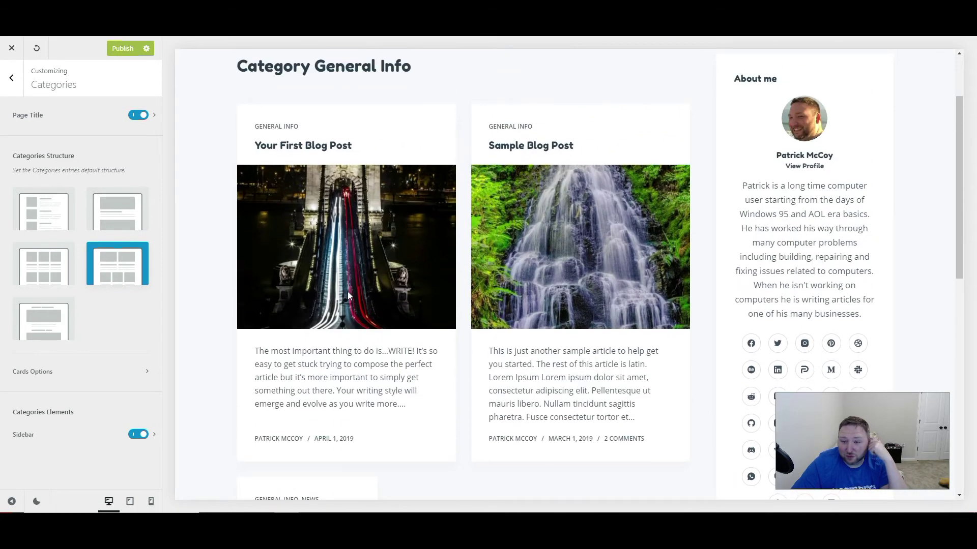
{"action": "left_click", "coordinate": [42, 219]}
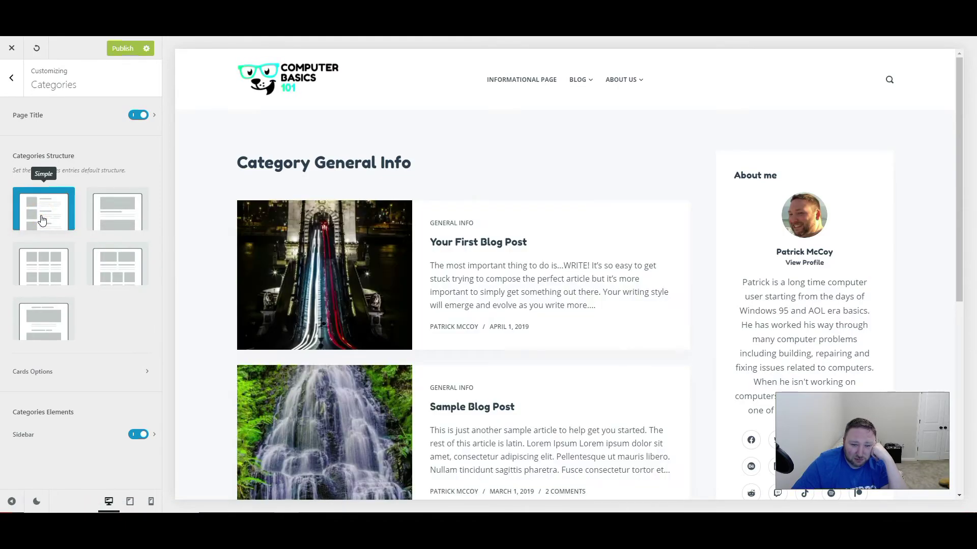
{"action": "scroll", "coordinate": [478, 268], "scroll_direction": "down", "scroll_amount": 6}
{"action": "scroll", "coordinate": [479, 268], "scroll_direction": "up", "scroll_amount": 7}
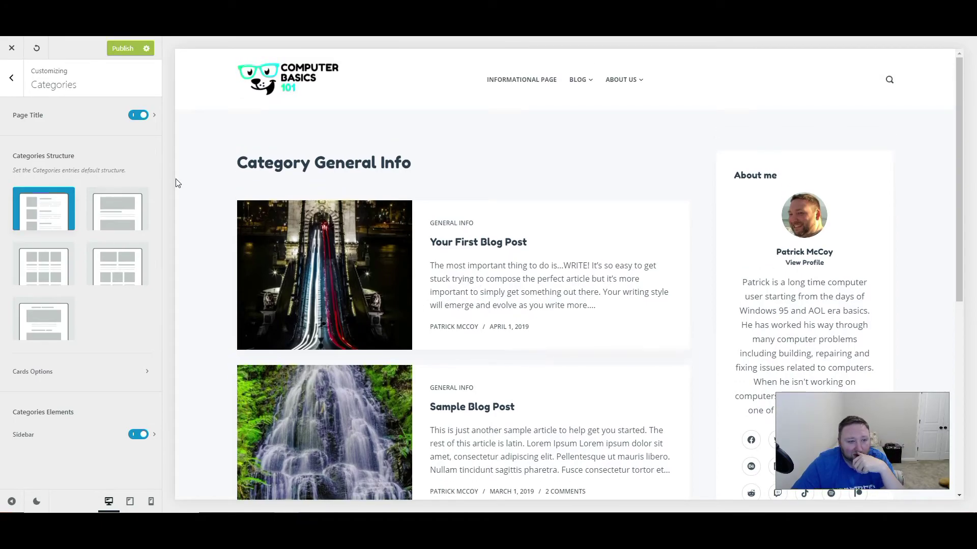
Disable the Categories sidebar and set the Categories structure to the uniform three-column card grid.
{"action": "left_click", "coordinate": [139, 435]}
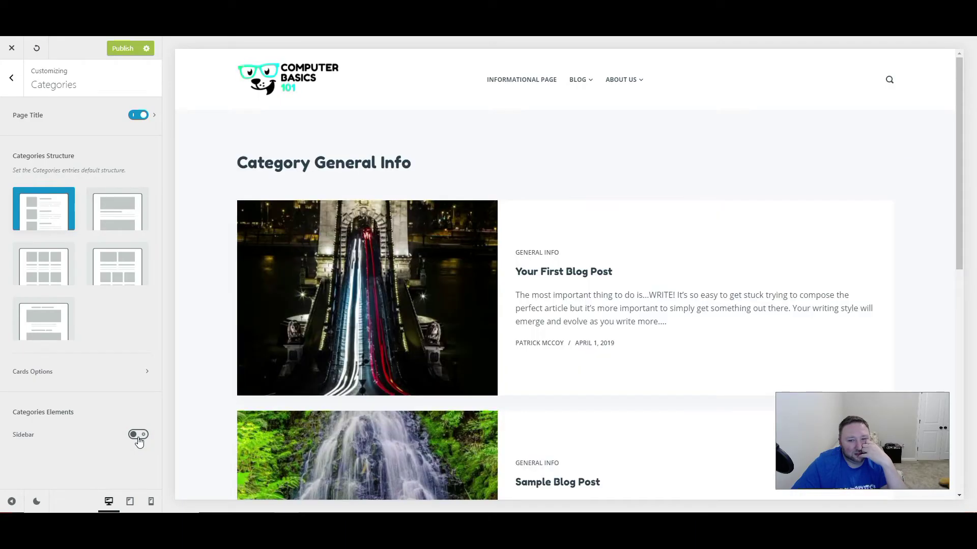
{"action": "left_click", "coordinate": [58, 269]}
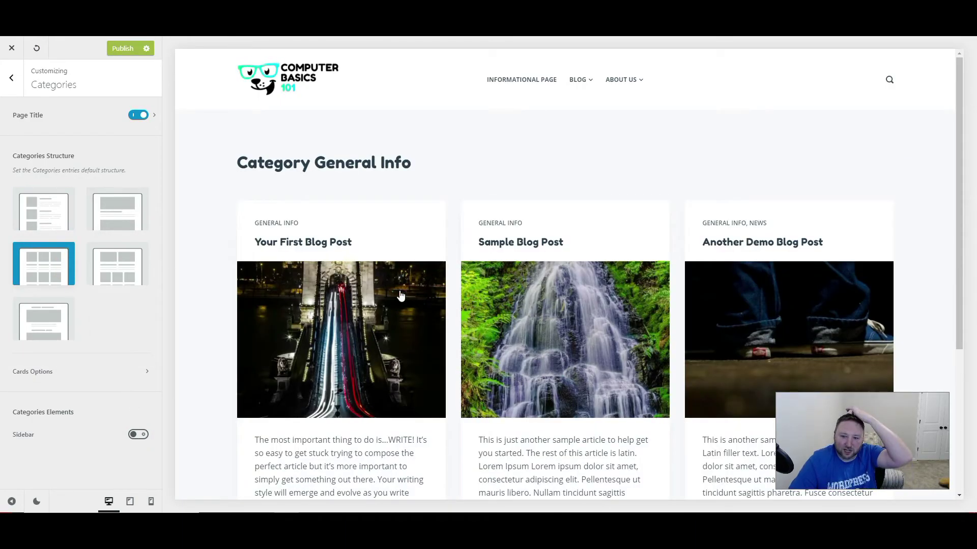
{"action": "scroll", "coordinate": [477, 290], "scroll_direction": "down", "scroll_amount": 4}
{"action": "scroll", "coordinate": [473, 305], "scroll_direction": "up", "scroll_amount": 5}
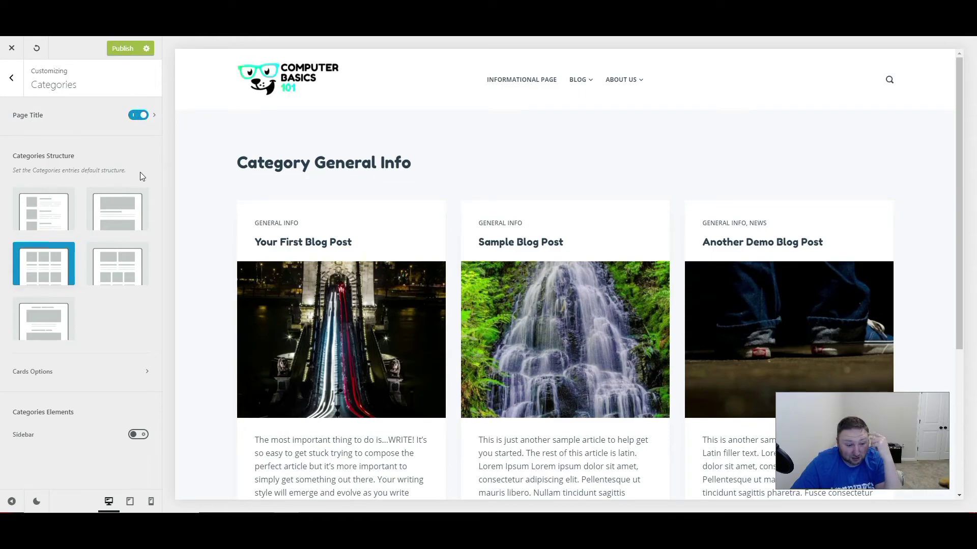
Try the Simple card type in the Categories card options and restore Boxed.
{"action": "left_click", "coordinate": [113, 373]}
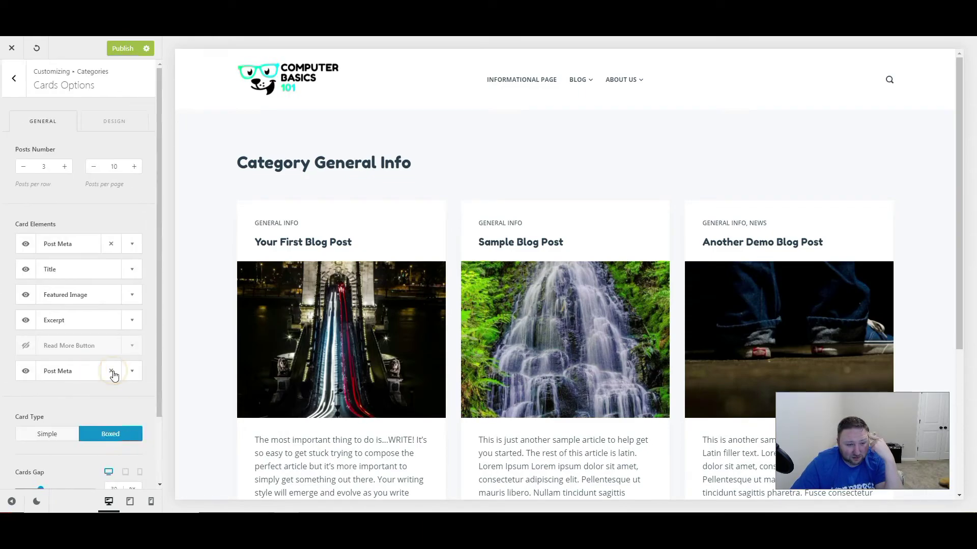
{"action": "scroll", "coordinate": [75, 336], "scroll_direction": "down", "scroll_amount": 2}
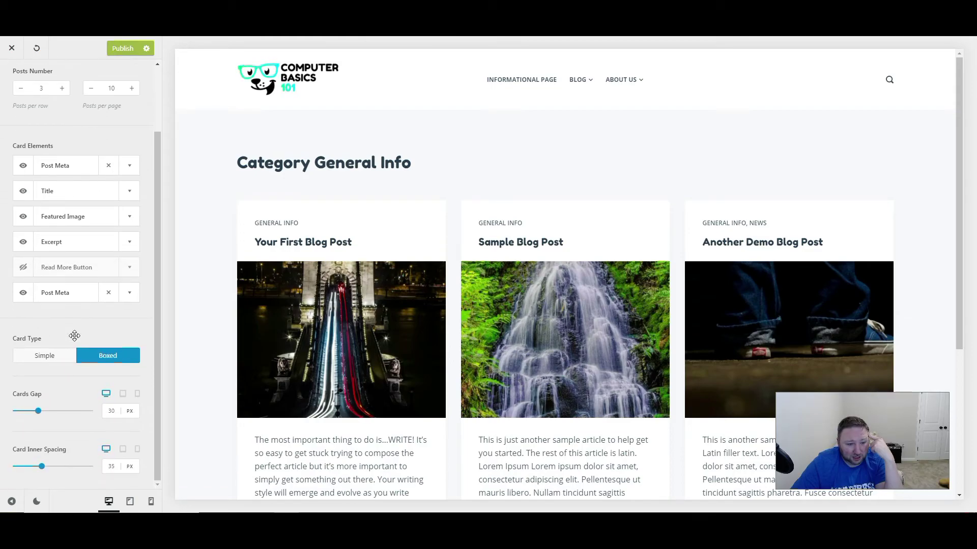
{"action": "left_click", "coordinate": [59, 357]}
{"action": "left_click", "coordinate": [107, 354]}
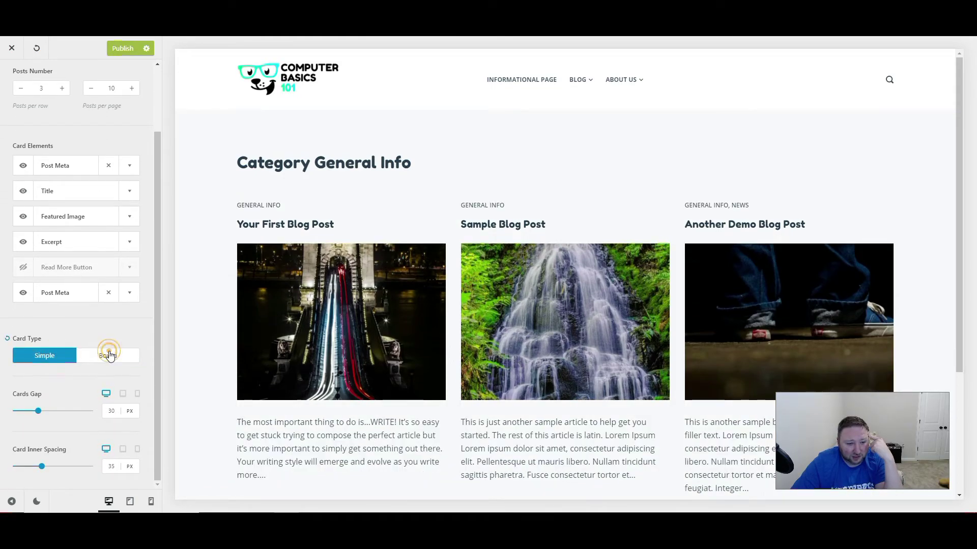
{"action": "scroll", "coordinate": [105, 394], "scroll_direction": "up", "scroll_amount": 2}
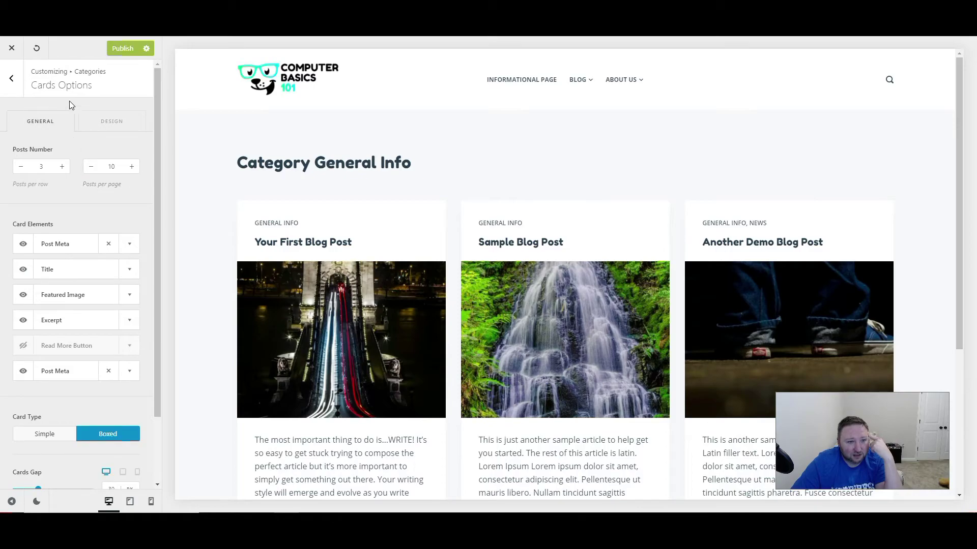
Leave the Categories settings, open the Pages settings and look through the About Us page in the preview.
{"action": "left_click", "coordinate": [11, 78]}
{"action": "left_click", "coordinate": [11, 77]}
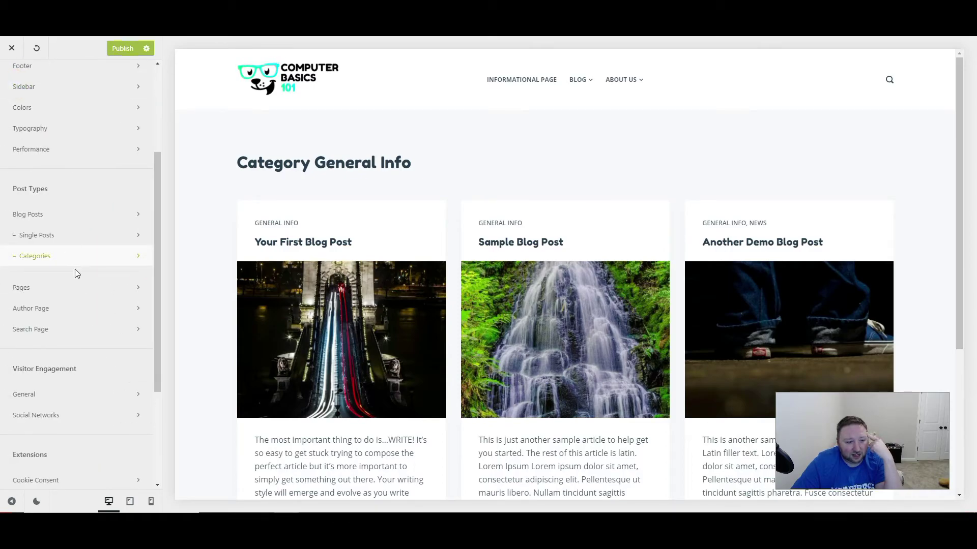
{"action": "left_click", "coordinate": [44, 292]}
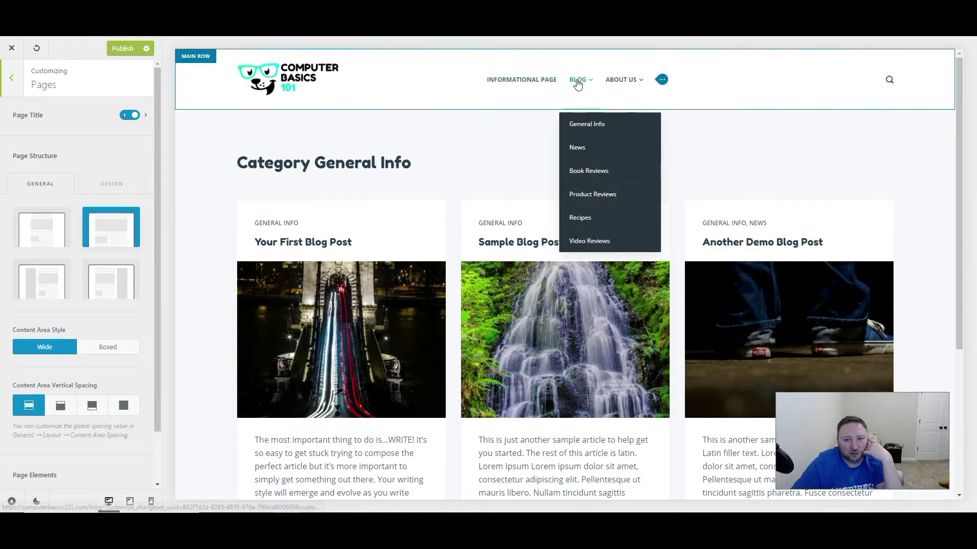
{"action": "left_click", "coordinate": [617, 80]}
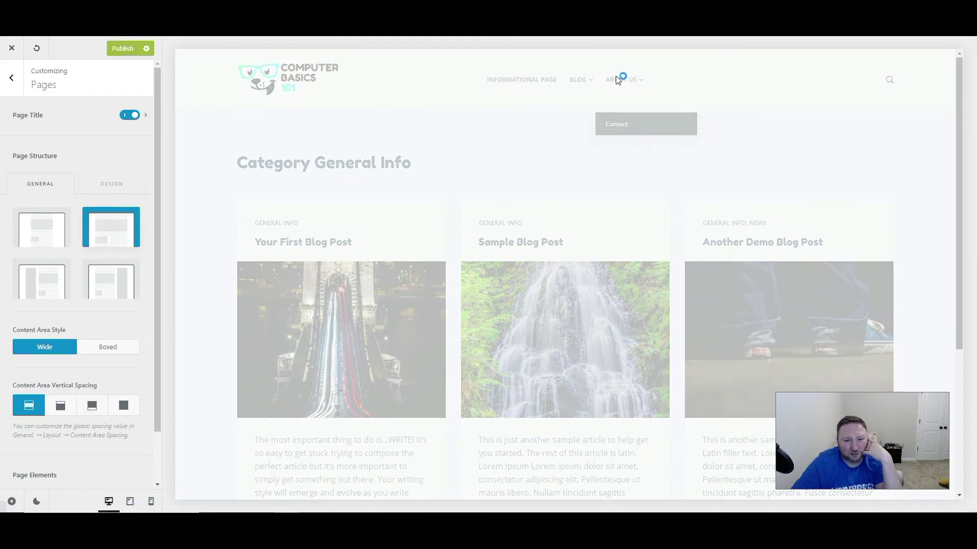
{"action": "scroll", "coordinate": [480, 269], "scroll_direction": "down", "scroll_amount": 3}
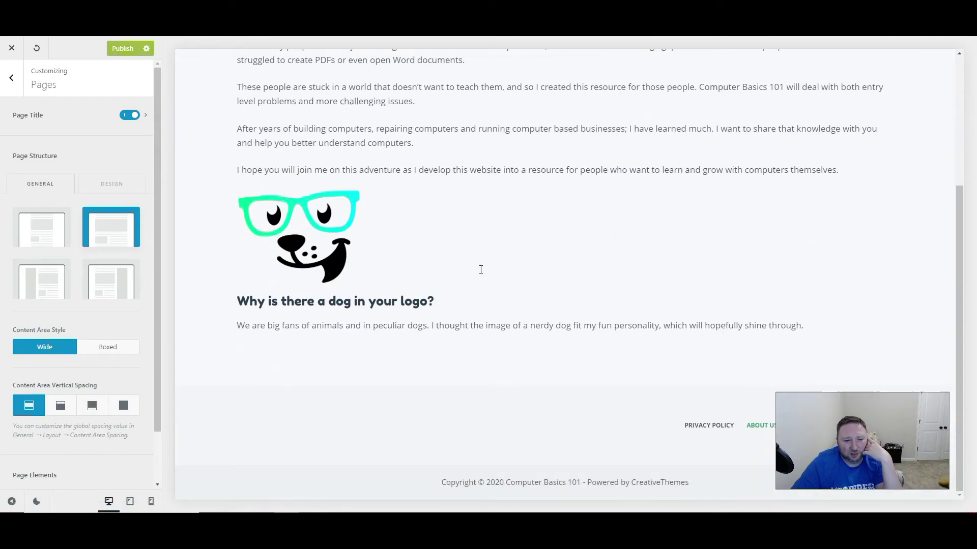
{"action": "scroll", "coordinate": [481, 303], "scroll_direction": "up", "scroll_amount": 3}
{"action": "scroll", "coordinate": [407, 311], "scroll_direction": "down", "scroll_amount": 3}
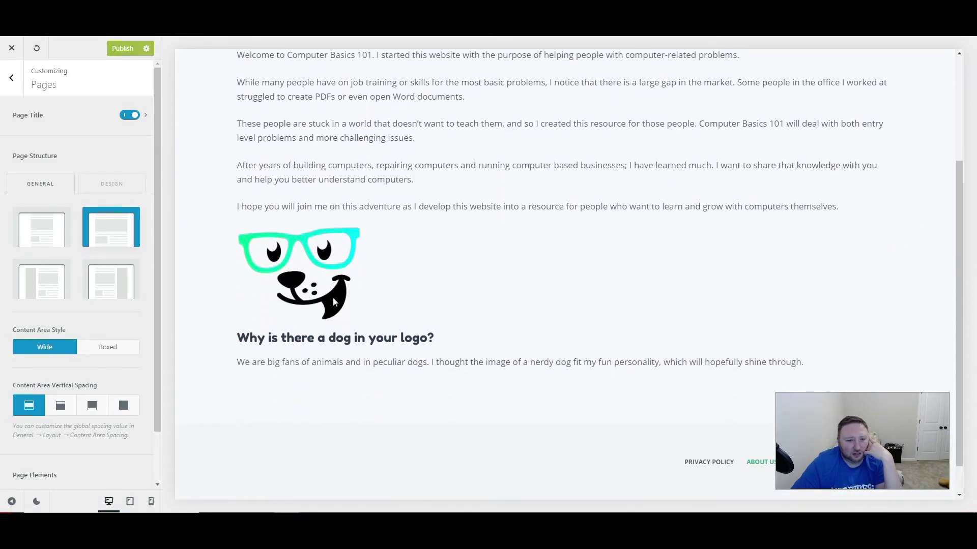
{"action": "scroll", "coordinate": [211, 266], "scroll_direction": "up", "scroll_amount": 3}
Try the narrow page structure without a sidebar on the About Us page.
{"action": "left_click", "coordinate": [44, 239]}
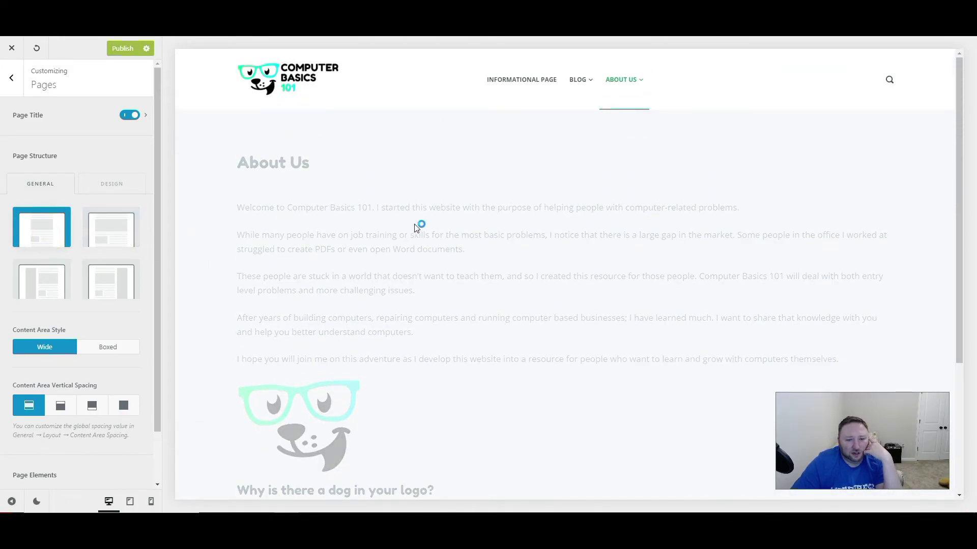
{"action": "scroll", "coordinate": [413, 223], "scroll_direction": "down", "scroll_amount": 5}
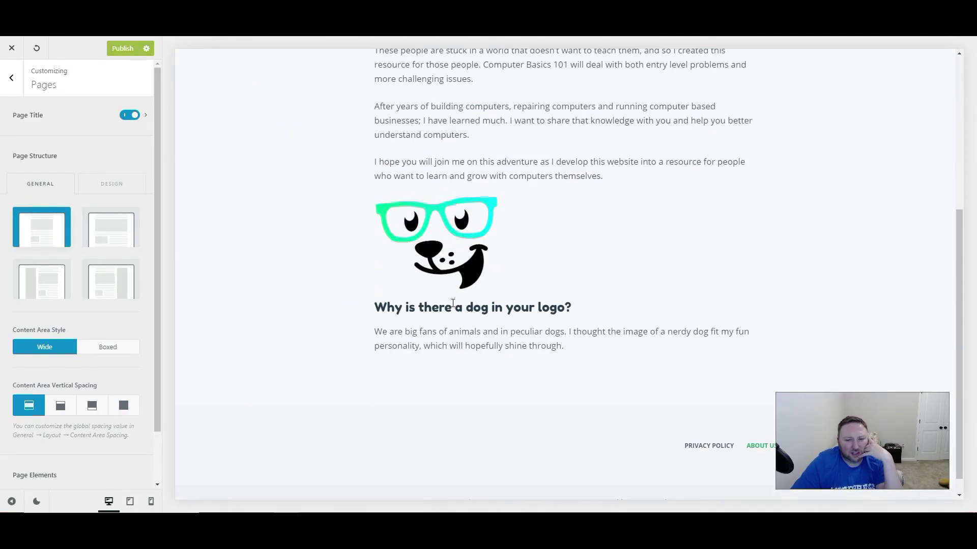
{"action": "scroll", "coordinate": [453, 304], "scroll_direction": "up", "scroll_amount": 5}
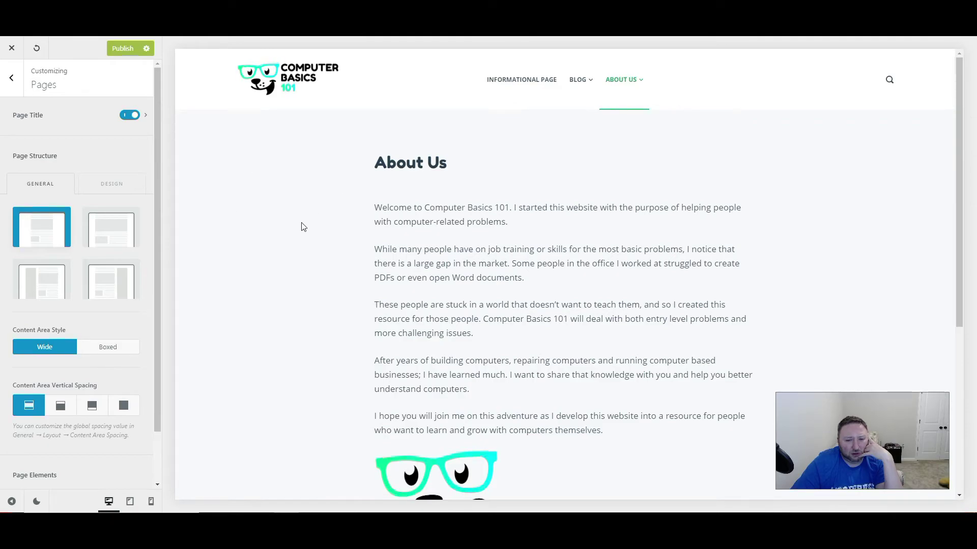
Set the page structure to Right Sidebar and review the remaining page options down to Page Elements.
{"action": "left_click", "coordinate": [91, 290]}
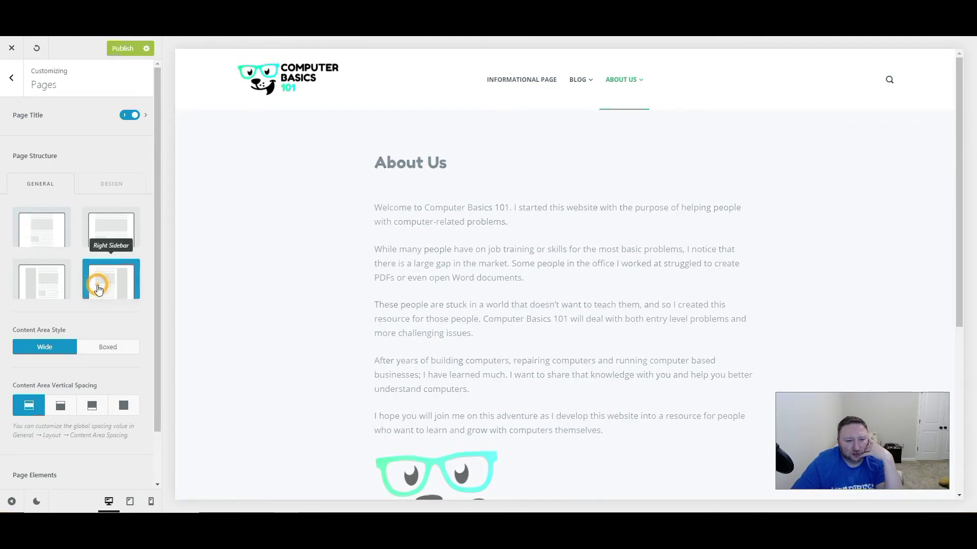
{"action": "scroll", "coordinate": [592, 239], "scroll_direction": "down", "scroll_amount": 10}
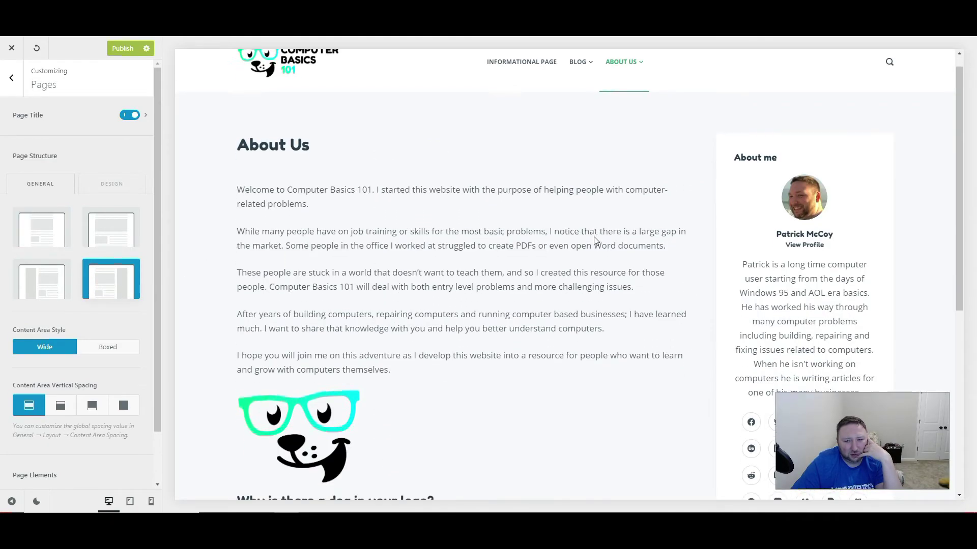
{"action": "scroll", "coordinate": [592, 239], "scroll_direction": "up", "scroll_amount": 10}
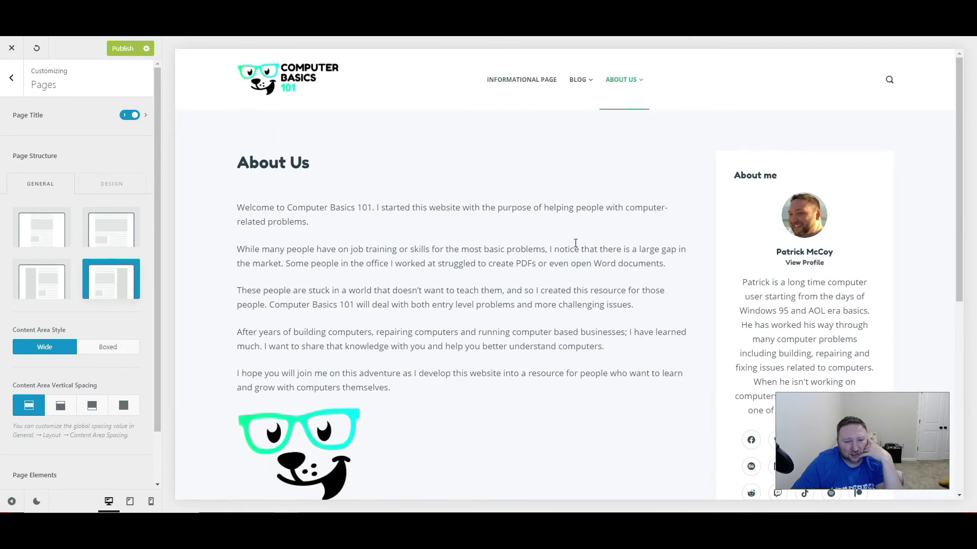
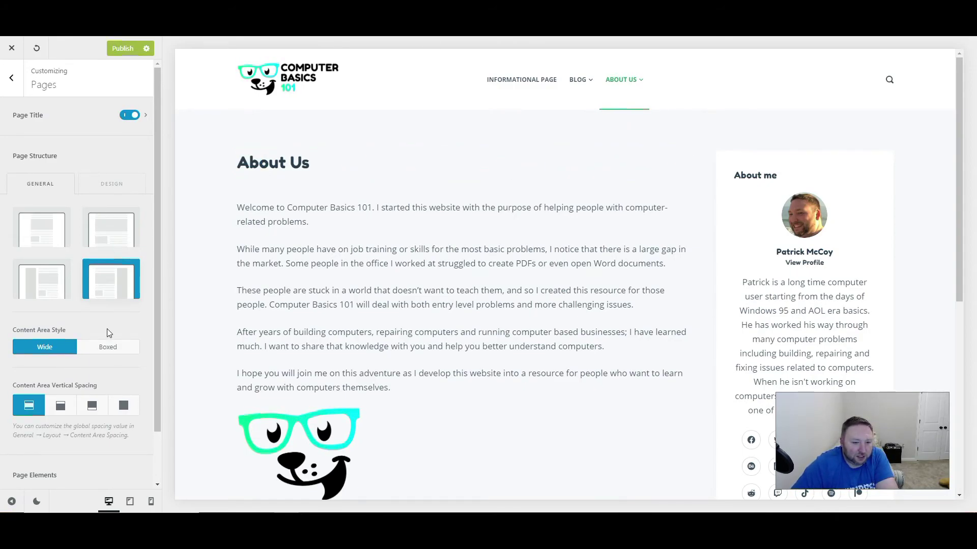
{"action": "scroll", "coordinate": [106, 338], "scroll_direction": "down", "scroll_amount": 1}
{"action": "scroll", "coordinate": [106, 338], "scroll_direction": "down", "scroll_amount": 1}
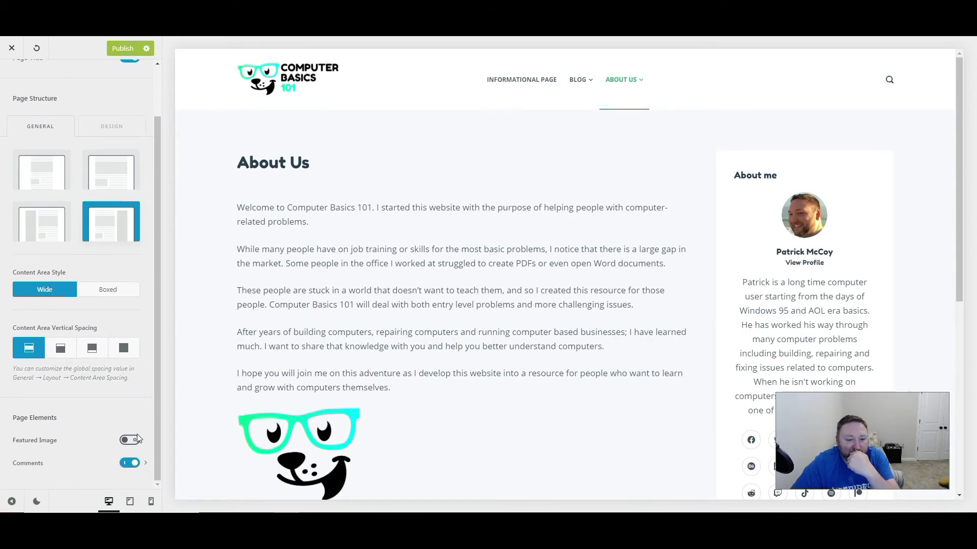
{"action": "scroll", "coordinate": [31, 92], "scroll_direction": "up", "scroll_amount": 1}
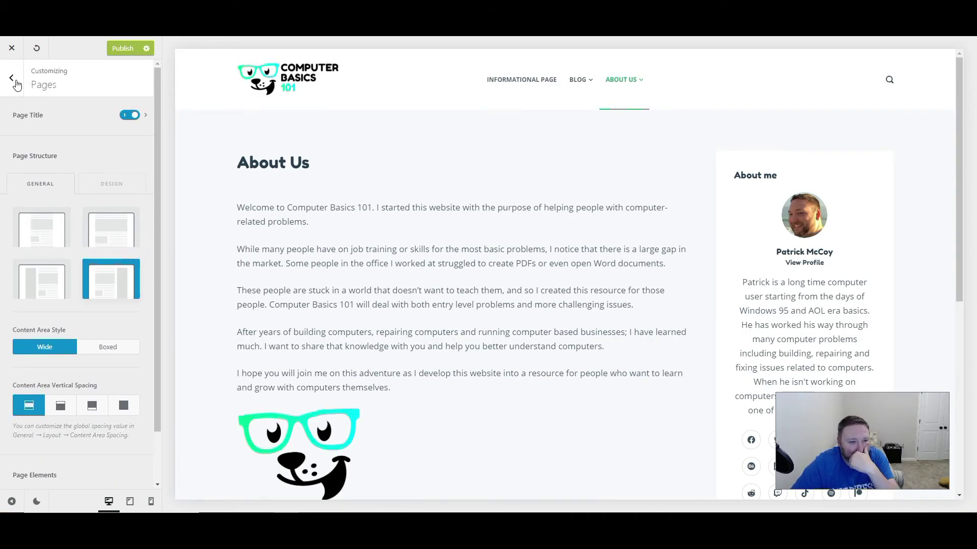
Open the Author Page settings and load the author's profile page with its article cards in the preview.
{"action": "left_click", "coordinate": [11, 78]}
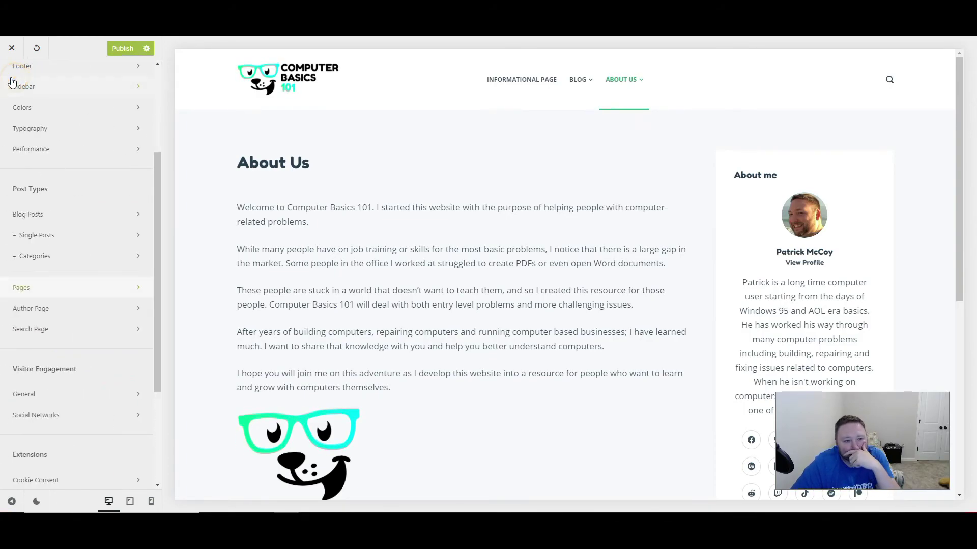
{"action": "left_click", "coordinate": [74, 315]}
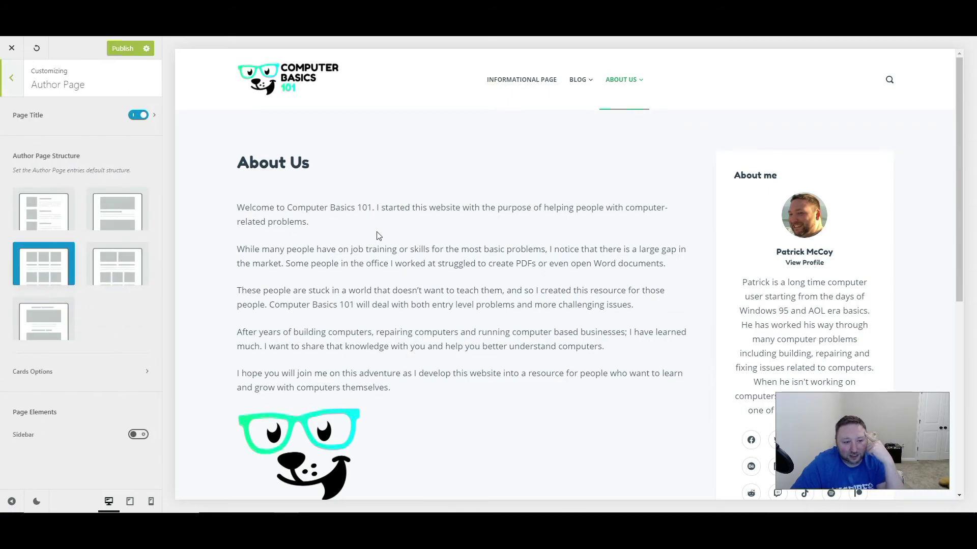
{"action": "left_click", "coordinate": [800, 269]}
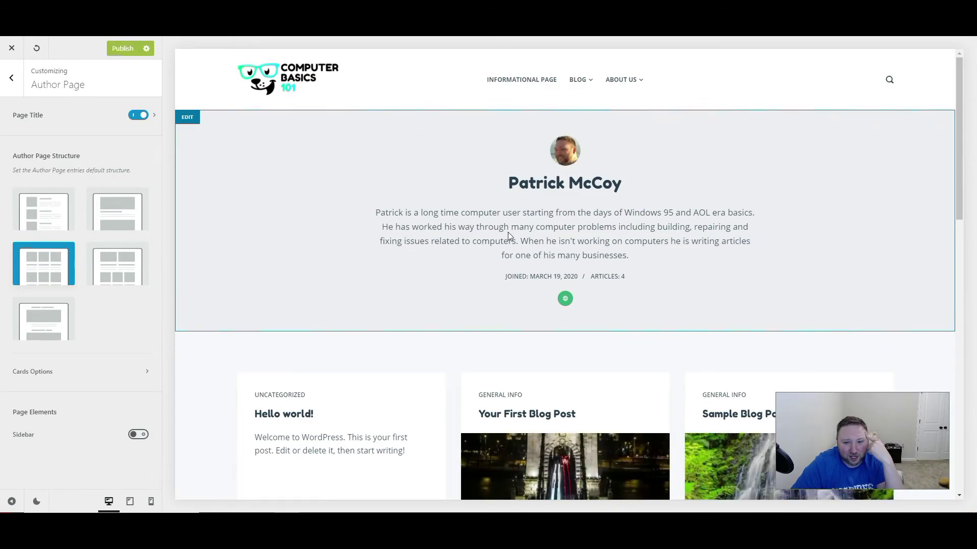
{"action": "scroll", "coordinate": [522, 235], "scroll_direction": "down", "scroll_amount": 5}
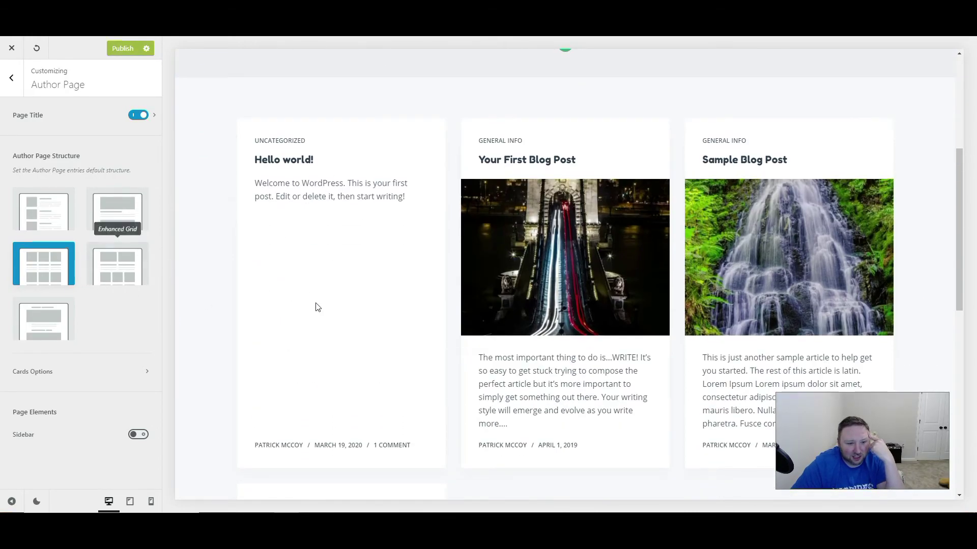
Set the Author Page structure to Enhanced Grid and disable the author page title.
{"action": "left_click", "coordinate": [114, 280]}
{"action": "scroll", "coordinate": [514, 279], "scroll_direction": "down", "scroll_amount": 8}
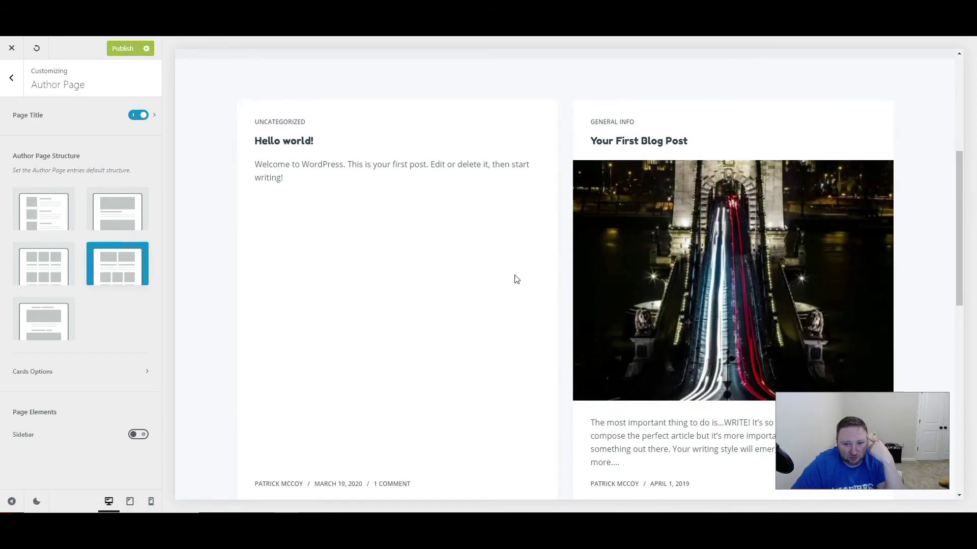
{"action": "scroll", "coordinate": [418, 279], "scroll_direction": "up", "scroll_amount": 8}
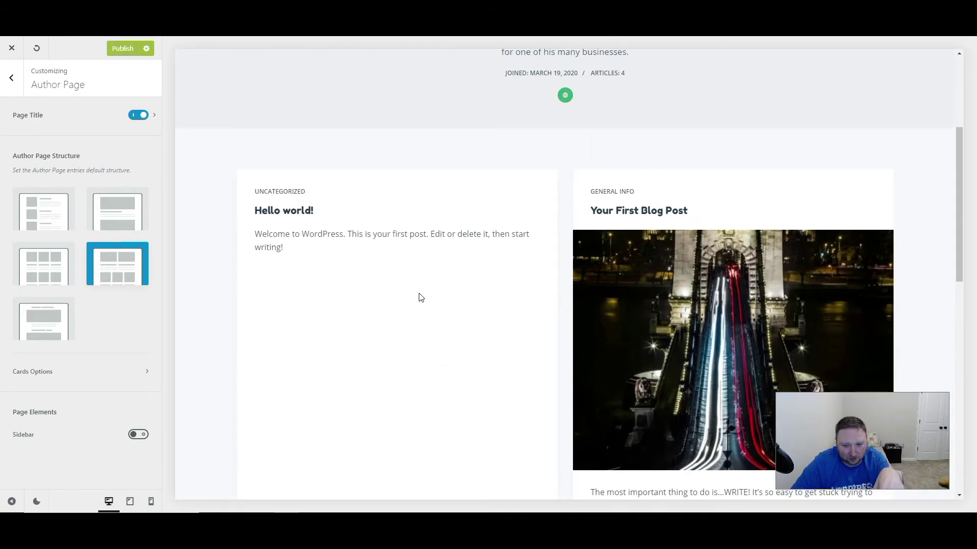
{"action": "scroll", "coordinate": [531, 315], "scroll_direction": "up", "scroll_amount": 4}
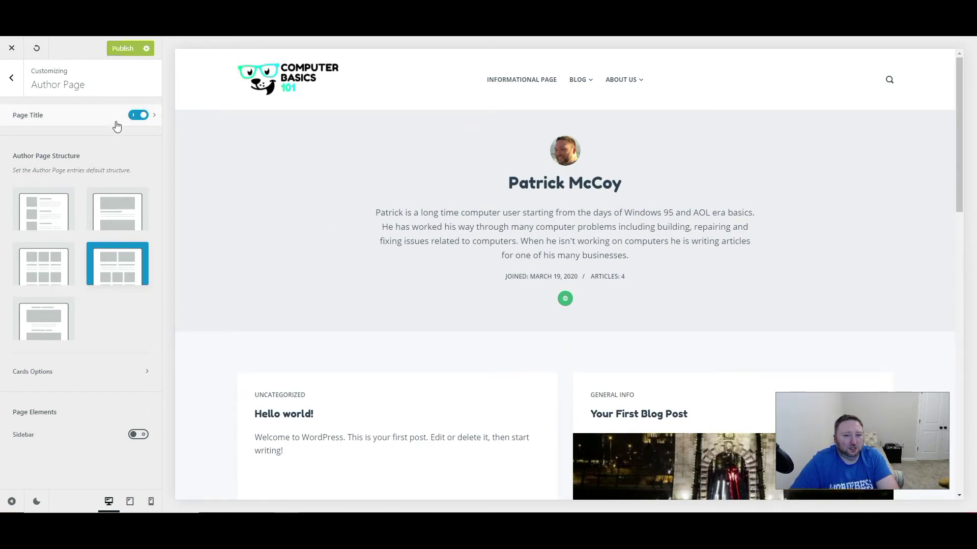
{"action": "left_click", "coordinate": [137, 117]}
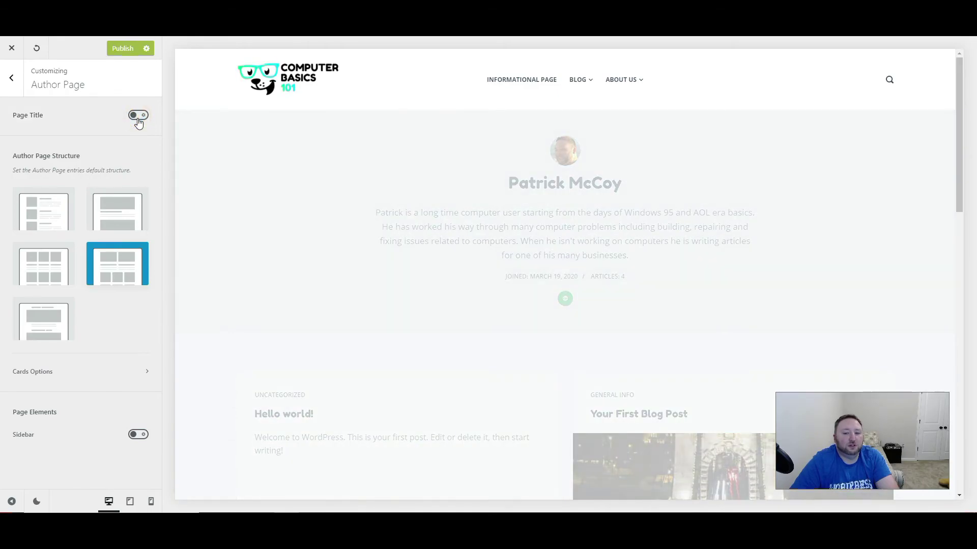
Re-enable the author page title and hide its Social Channels element.
{"action": "left_click", "coordinate": [138, 116]}
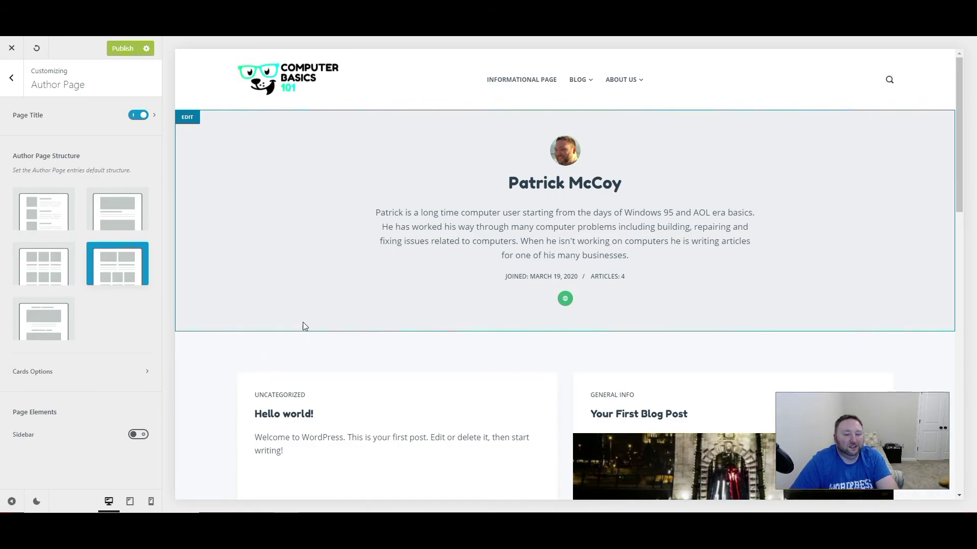
{"action": "left_click", "coordinate": [197, 123]}
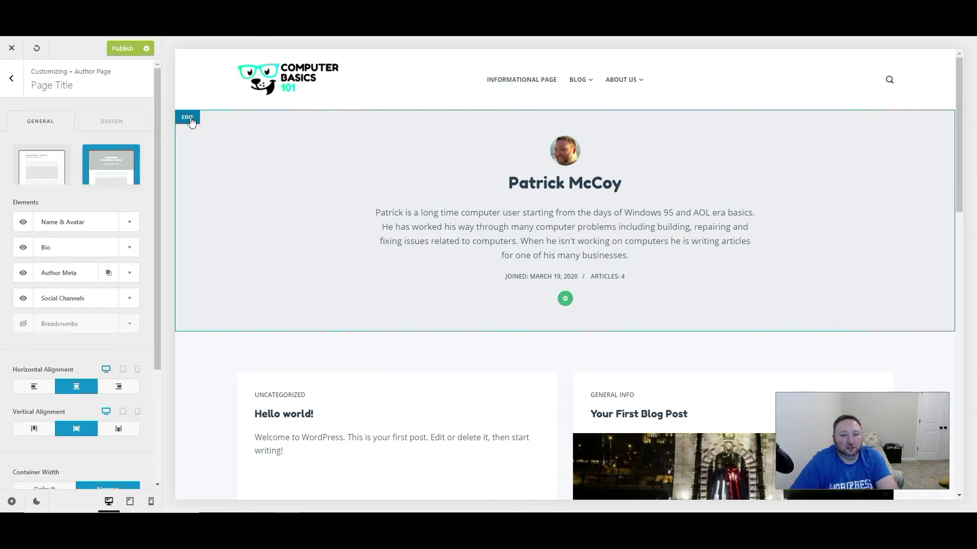
{"action": "left_click", "coordinate": [22, 306]}
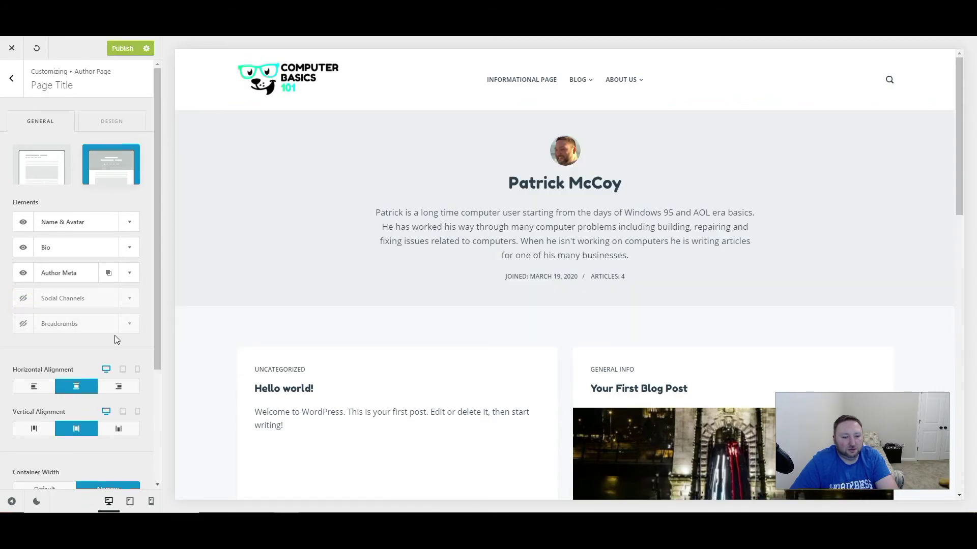
Try left and right horizontal alignment for the author page title, restore centered alignment, and check the container options.
{"action": "left_click", "coordinate": [34, 387]}
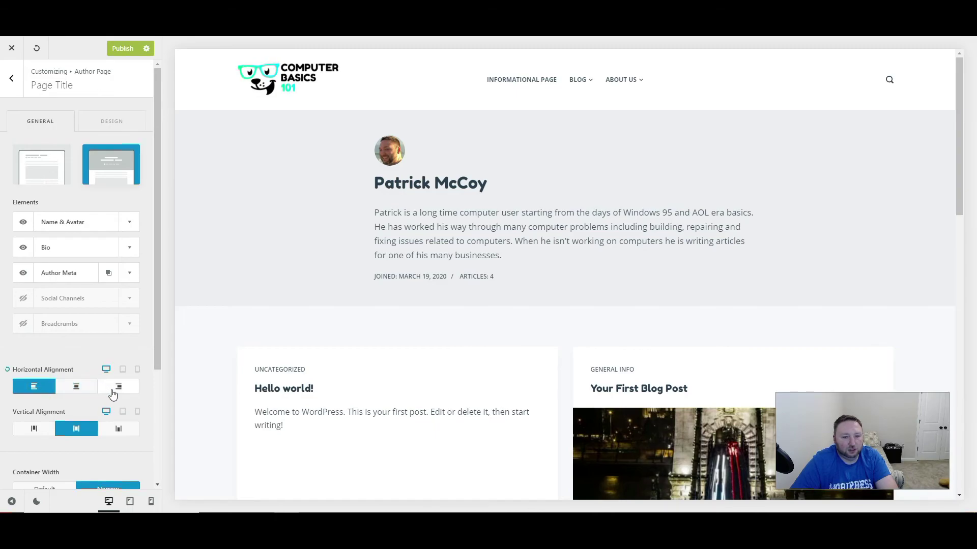
{"action": "left_click", "coordinate": [118, 391]}
{"action": "left_click", "coordinate": [74, 394]}
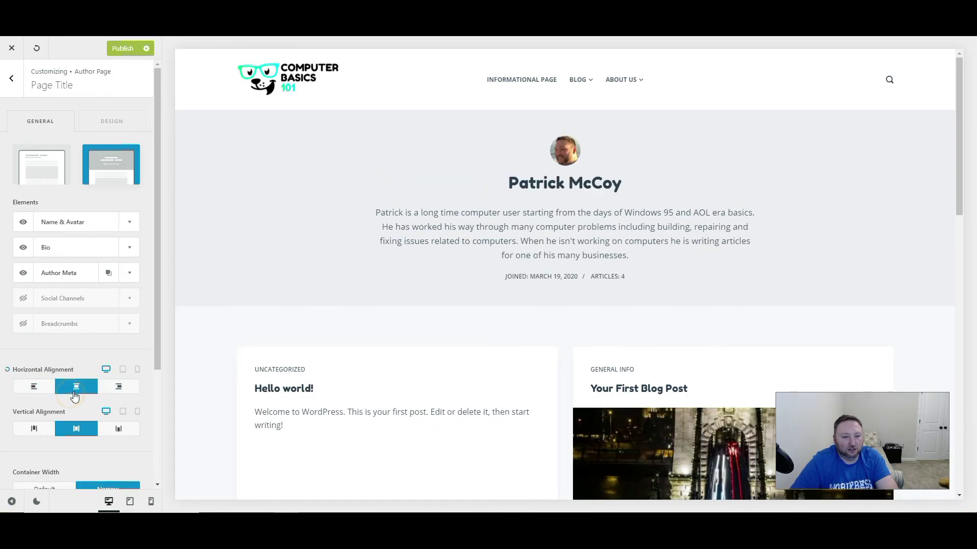
{"action": "left_click", "coordinate": [34, 389]}
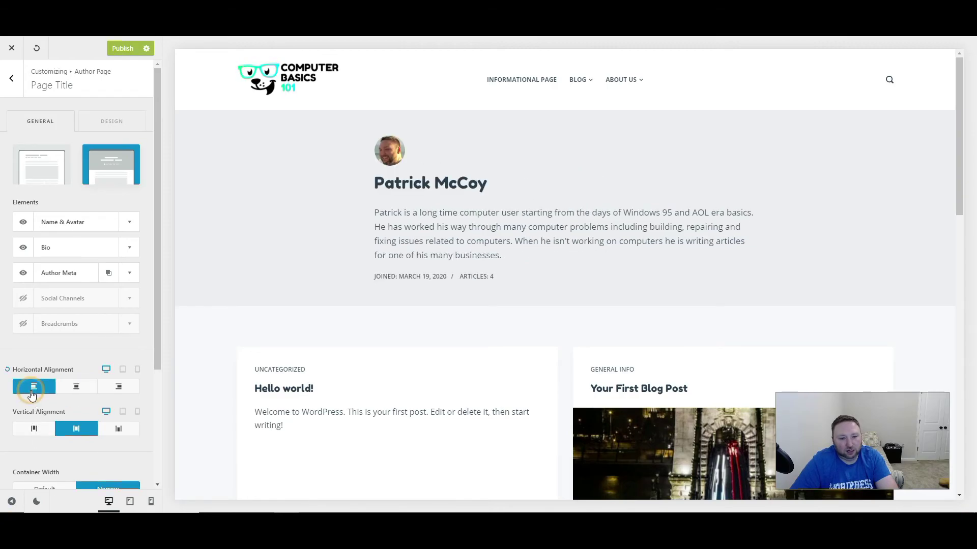
{"action": "left_click", "coordinate": [76, 387]}
{"action": "scroll", "coordinate": [78, 421], "scroll_direction": "down", "scroll_amount": 3}
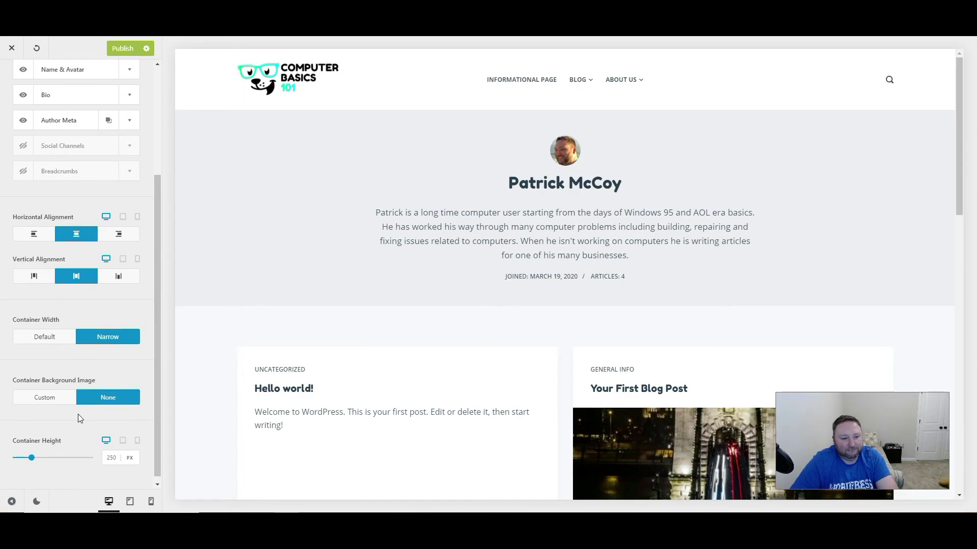
{"action": "scroll", "coordinate": [78, 414], "scroll_direction": "up", "scroll_amount": 3}
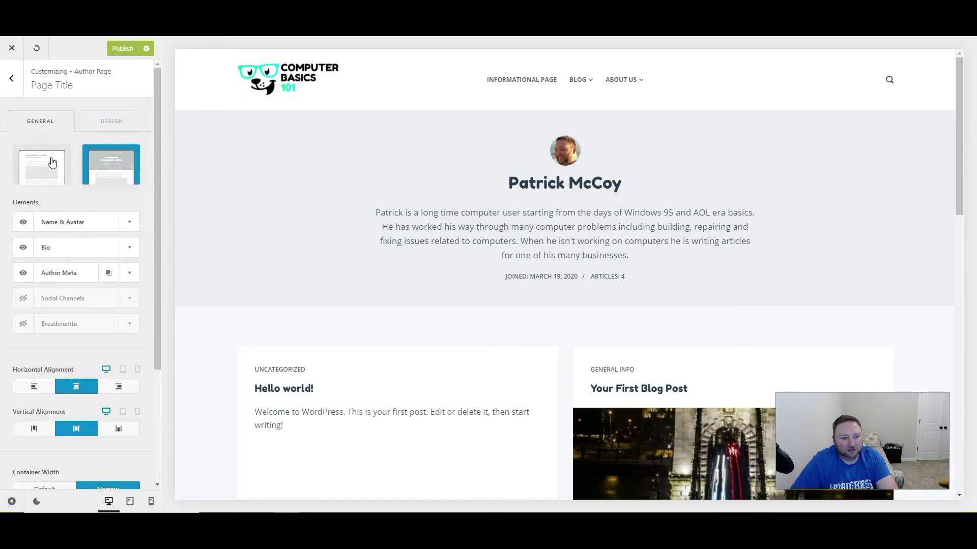
{"action": "left_click", "coordinate": [12, 84]}
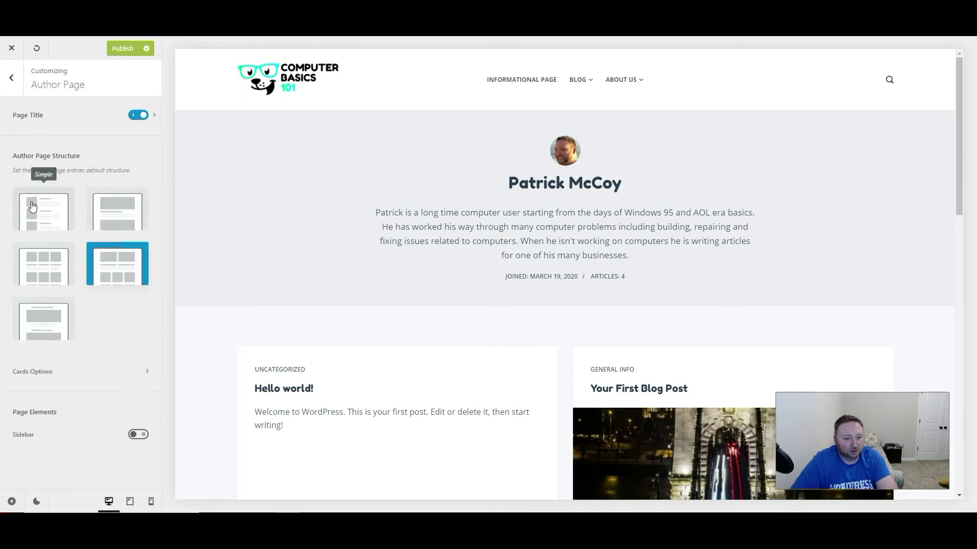
Open the Search Page settings and load the search results for "computers" in the preview.
{"action": "left_click", "coordinate": [11, 78]}
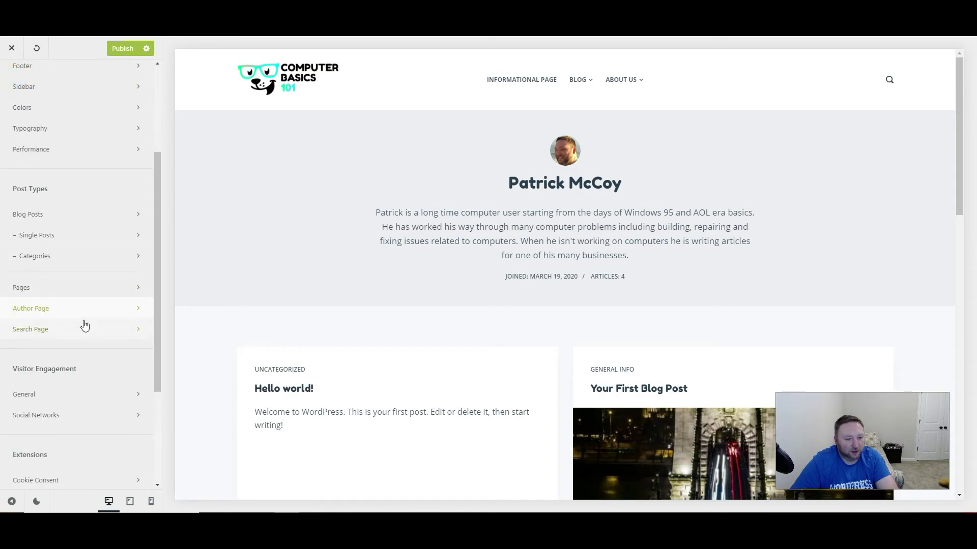
{"action": "left_click", "coordinate": [73, 280]}
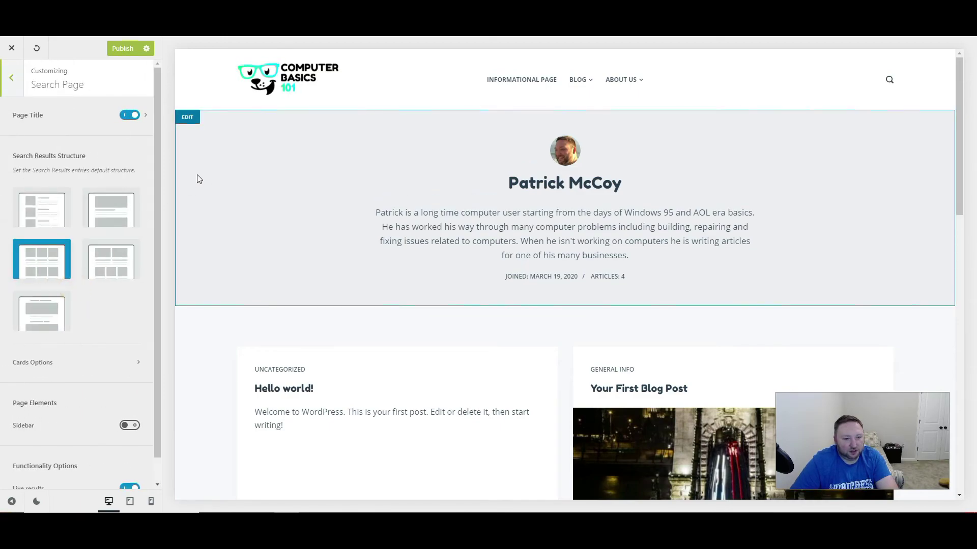
{"action": "left_click", "coordinate": [889, 80]}
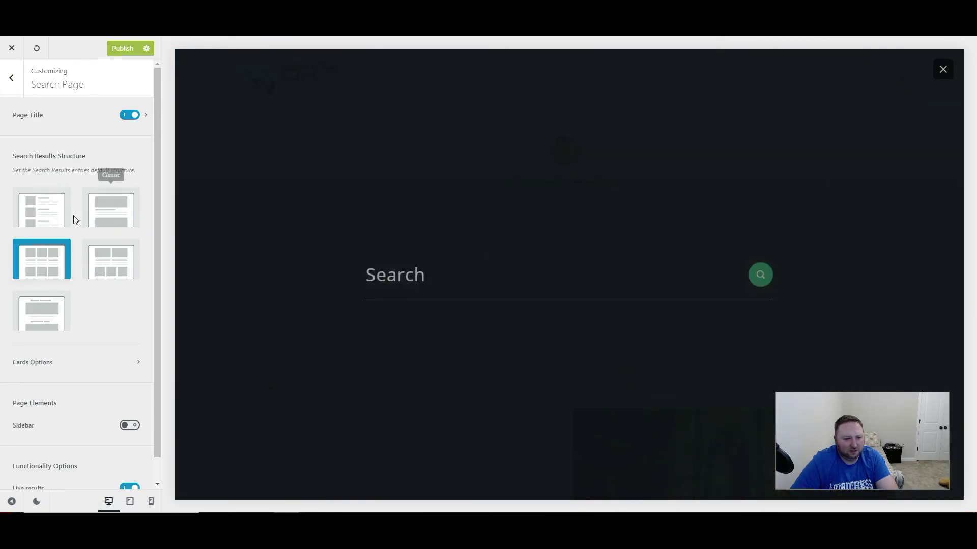
{"action": "left_click", "coordinate": [452, 287]}
{"action": "type", "text": "computers"}
{"action": "key", "text": "Return"}
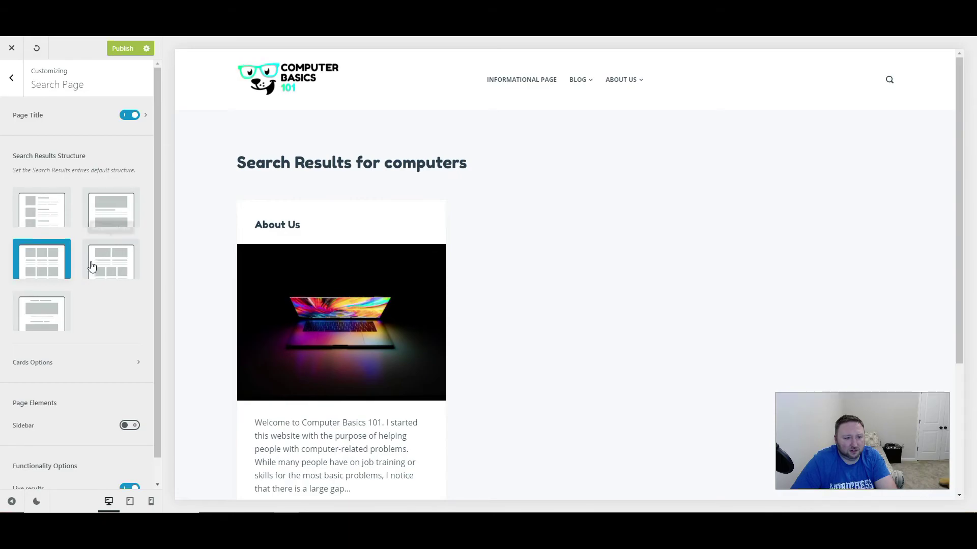
Try the Simple search results structure, restore the three-column grid, and check the remaining search page options.
{"action": "left_click", "coordinate": [42, 209]}
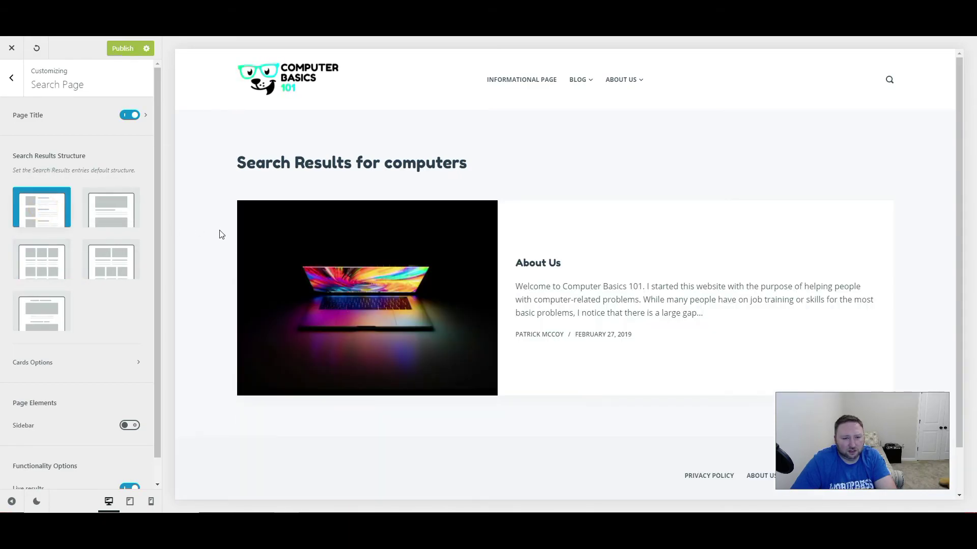
{"action": "scroll", "coordinate": [412, 322], "scroll_direction": "down", "scroll_amount": 1}
{"action": "scroll", "coordinate": [412, 322], "scroll_direction": "up", "scroll_amount": 1}
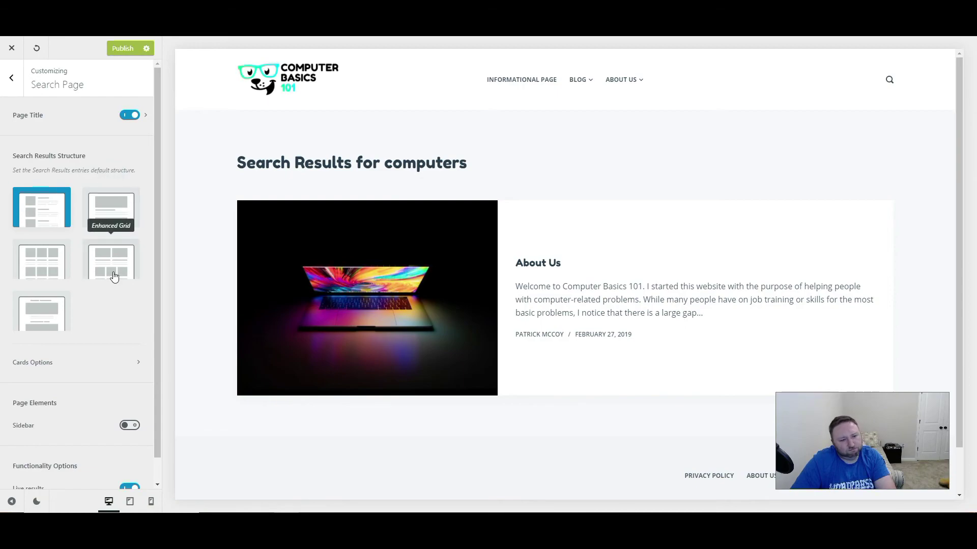
{"action": "left_click", "coordinate": [36, 275]}
{"action": "scroll", "coordinate": [436, 240], "scroll_direction": "down", "scroll_amount": 4}
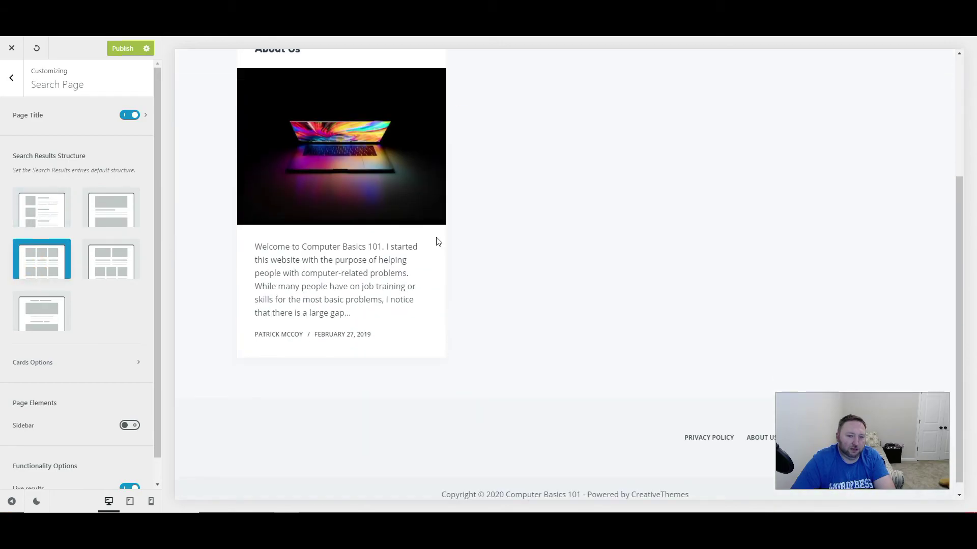
{"action": "scroll", "coordinate": [434, 261], "scroll_direction": "up", "scroll_amount": 4}
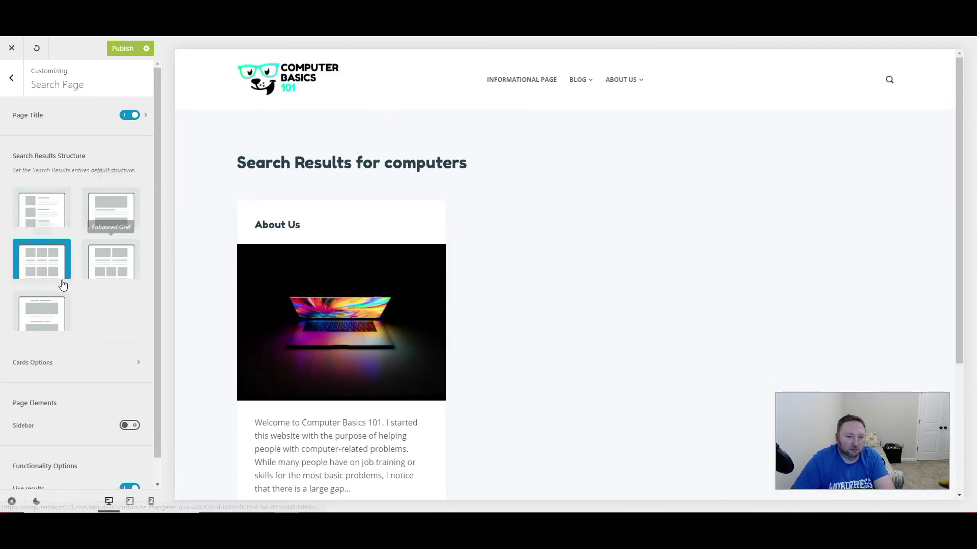
{"action": "scroll", "coordinate": [75, 333], "scroll_direction": "down", "scroll_amount": 1}
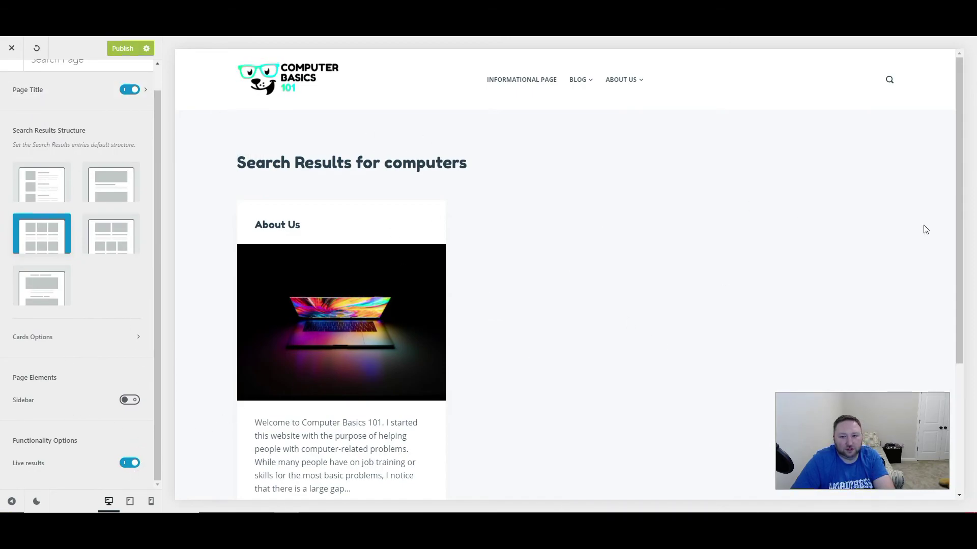
{"action": "scroll", "coordinate": [48, 113], "scroll_direction": "up", "scroll_amount": 1}
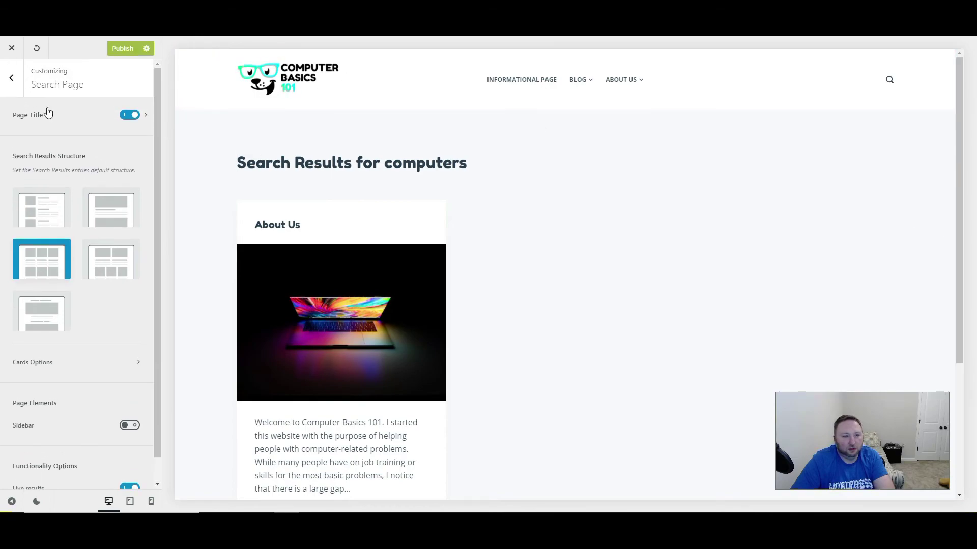
Open the General settings under Visitor Engagement and examine the Google Analytics tracking ID field.
{"action": "left_click", "coordinate": [16, 85]}
{"action": "left_click", "coordinate": [59, 344]}
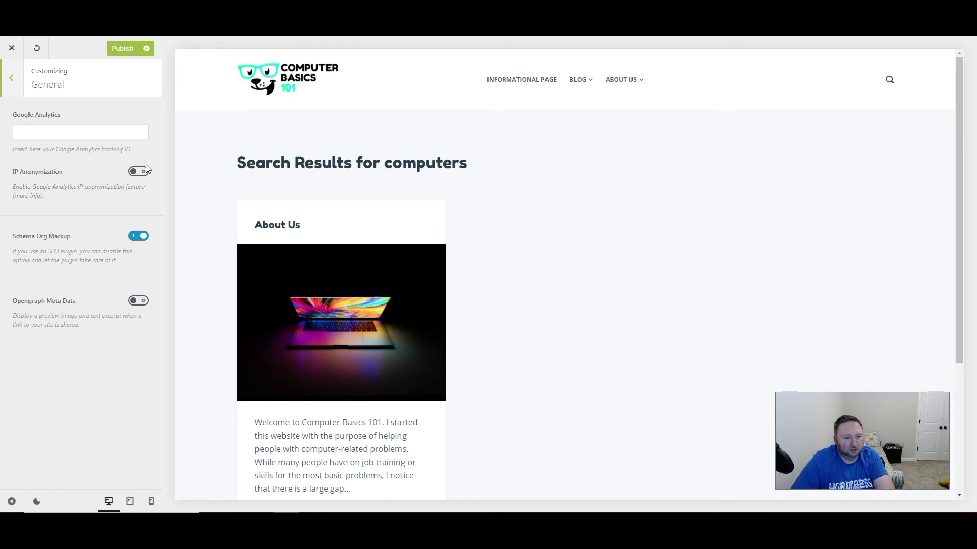
{"action": "left_click", "coordinate": [87, 132]}
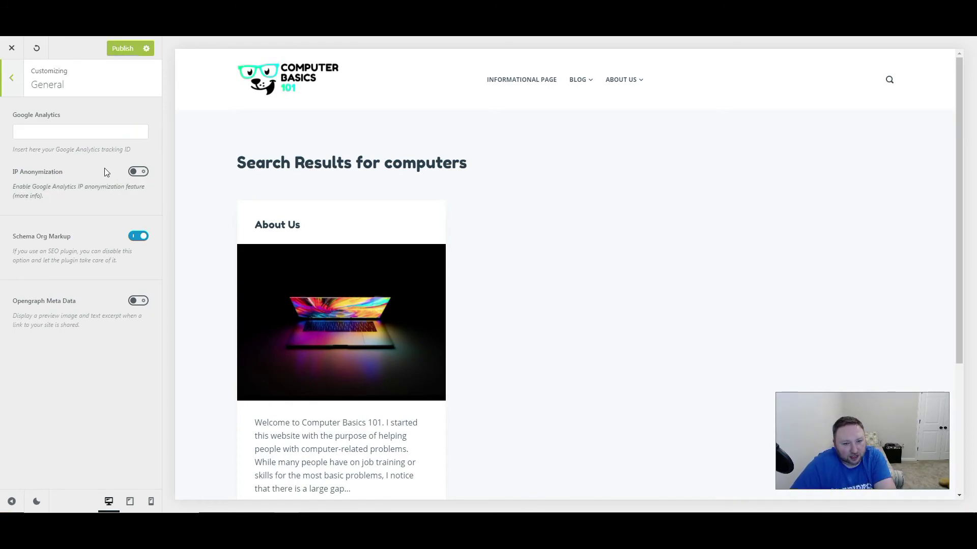
Enable Opengraph Meta Data to inspect its Facebook and Twitter fields, and disable it again.
{"action": "left_click", "coordinate": [135, 300]}
{"action": "left_click", "coordinate": [98, 351]}
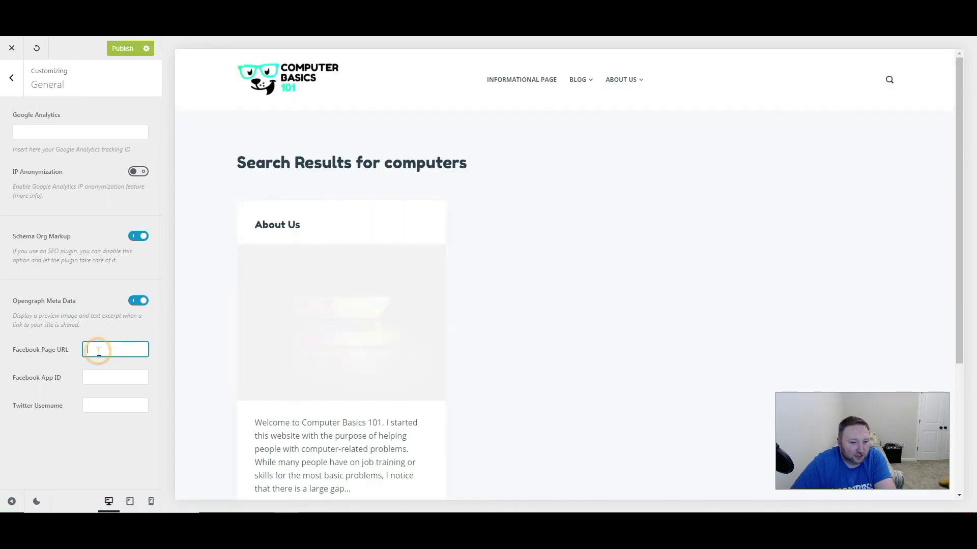
{"action": "left_click", "coordinate": [102, 377]}
{"action": "left_click", "coordinate": [99, 404]}
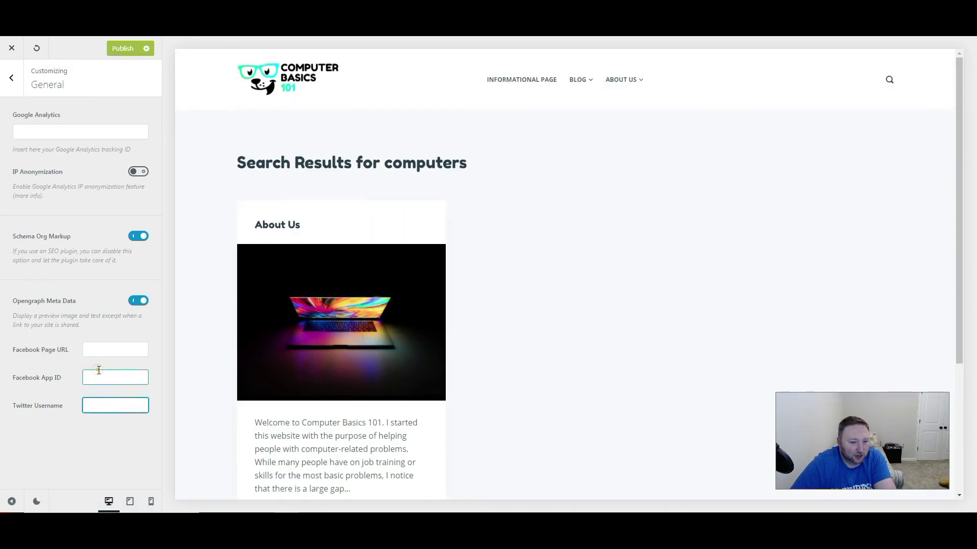
{"action": "left_click", "coordinate": [97, 350]}
{"action": "left_click", "coordinate": [135, 301]}
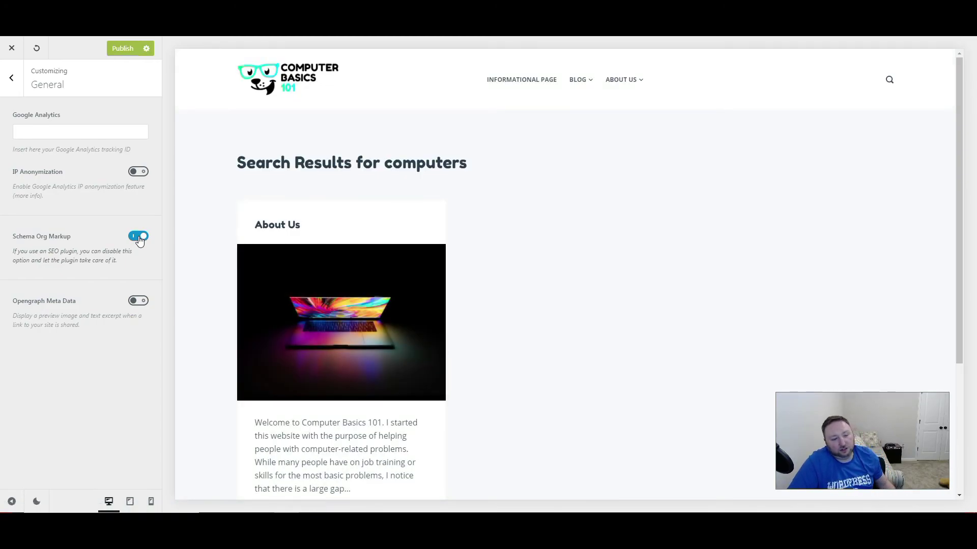
Open the Social Networks settings and review the full list of social account fields.
{"action": "left_click", "coordinate": [12, 84]}
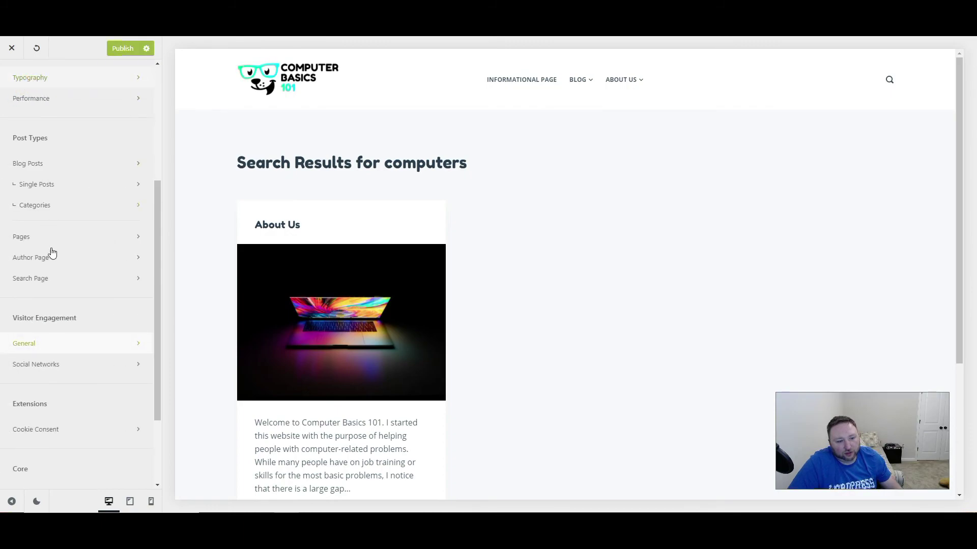
{"action": "left_click", "coordinate": [68, 371]}
{"action": "scroll", "coordinate": [61, 228], "scroll_direction": "down", "scroll_amount": 10}
{"action": "scroll", "coordinate": [51, 299], "scroll_direction": "up", "scroll_amount": 10}
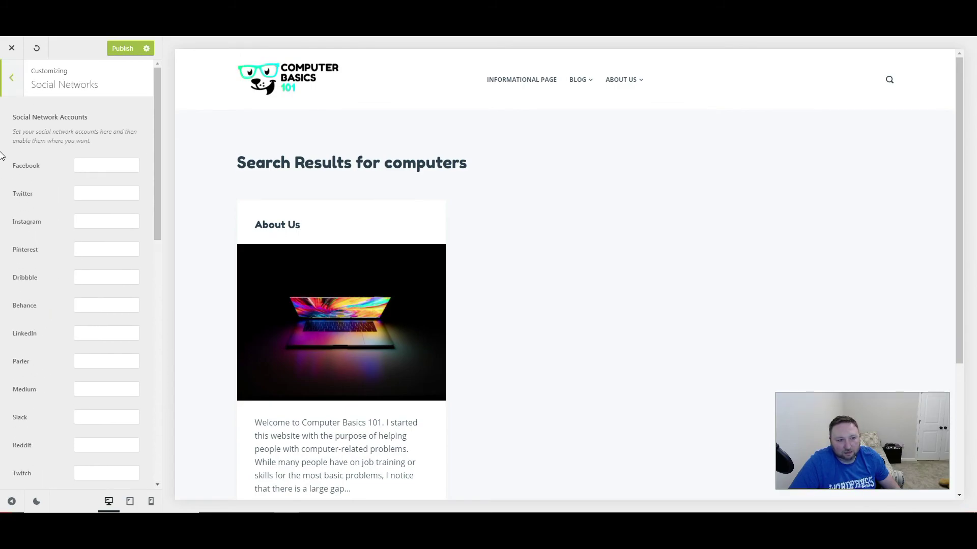
Open the Cookie Consent settings, try the Type 2 notification layout, and restore the small popup layout.
{"action": "left_click", "coordinate": [13, 84]}
{"action": "scroll", "coordinate": [92, 356], "scroll_direction": "down", "scroll_amount": 2}
{"action": "left_click", "coordinate": [67, 313]}
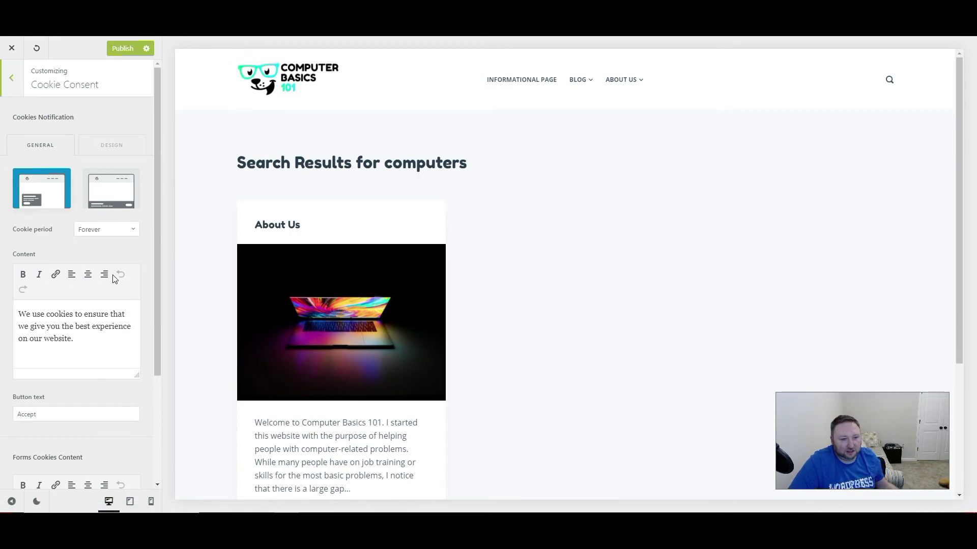
{"action": "left_click", "coordinate": [107, 196]}
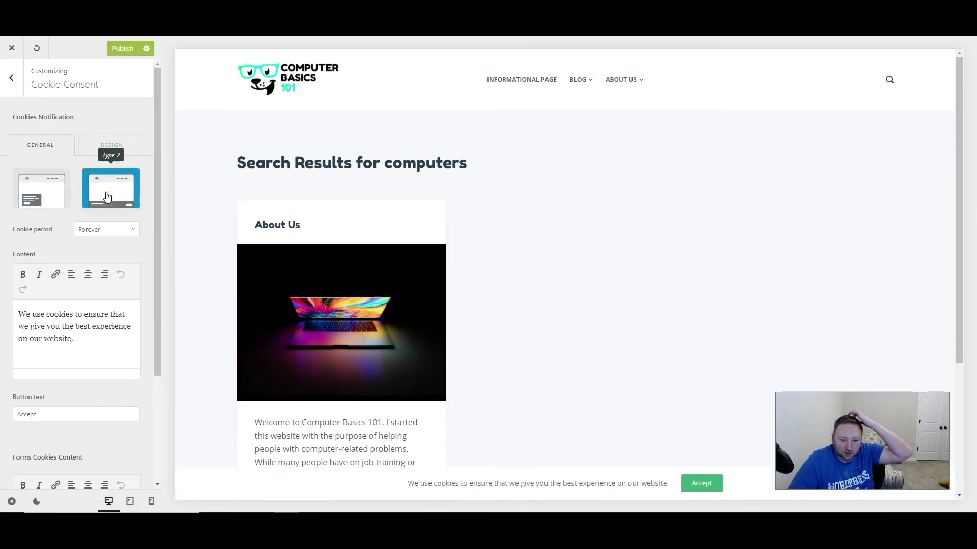
{"action": "left_click", "coordinate": [41, 192]}
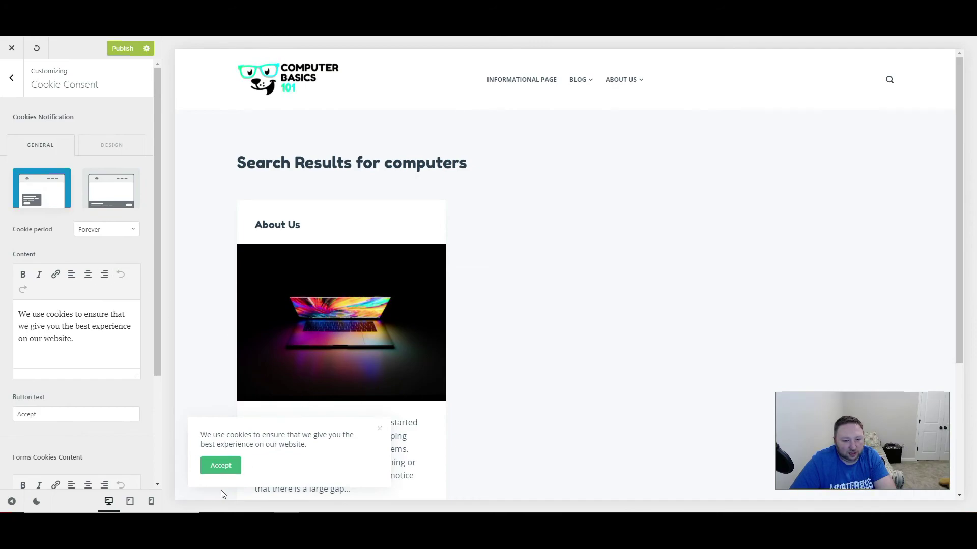
Review the cookie notification's content, button text and the Forms Cookies Content text.
{"action": "scroll", "coordinate": [74, 375], "scroll_direction": "down", "scroll_amount": 3}
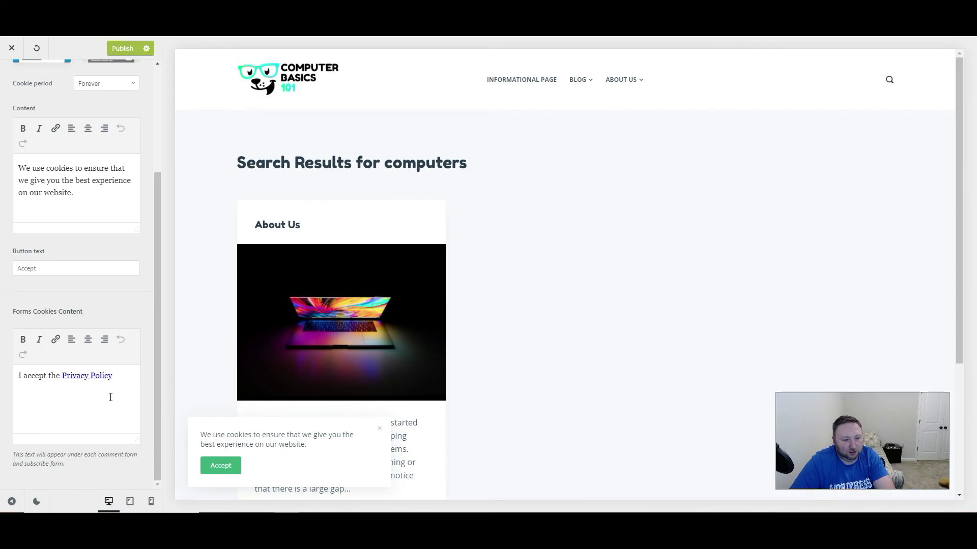
{"action": "scroll", "coordinate": [111, 397], "scroll_direction": "up", "scroll_amount": 3}
{"action": "scroll", "coordinate": [87, 345], "scroll_direction": "down", "scroll_amount": 3}
{"action": "scroll", "coordinate": [128, 331], "scroll_direction": "up", "scroll_amount": 2}
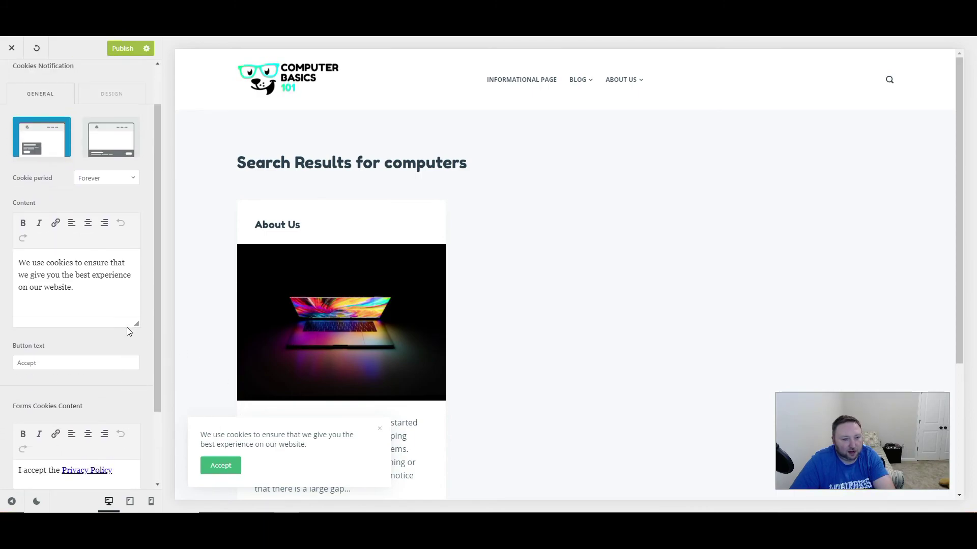
{"action": "scroll", "coordinate": [131, 332], "scroll_direction": "up", "scroll_amount": 1}
Check the site title, tagline and site icon in the Site Identity settings.
{"action": "left_click", "coordinate": [13, 85]}
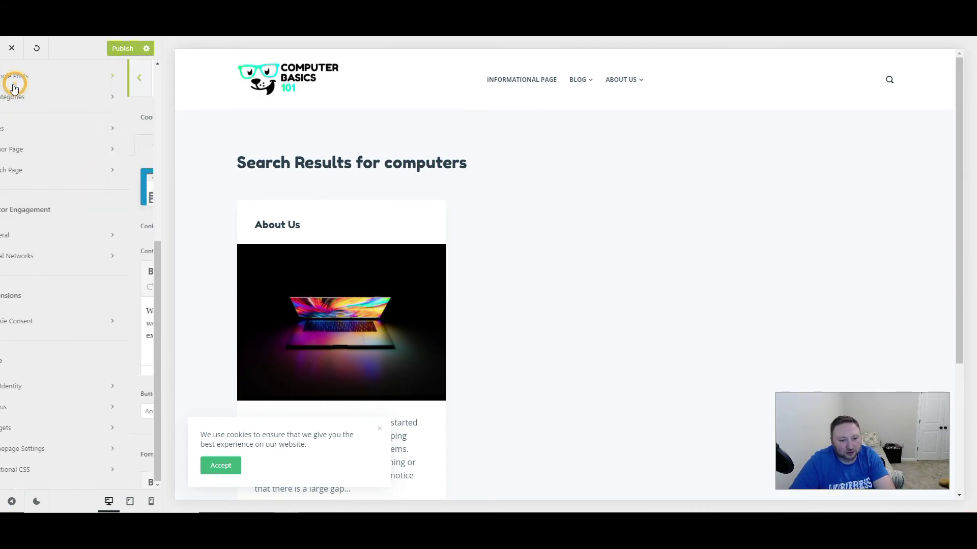
{"action": "left_click", "coordinate": [50, 389]}
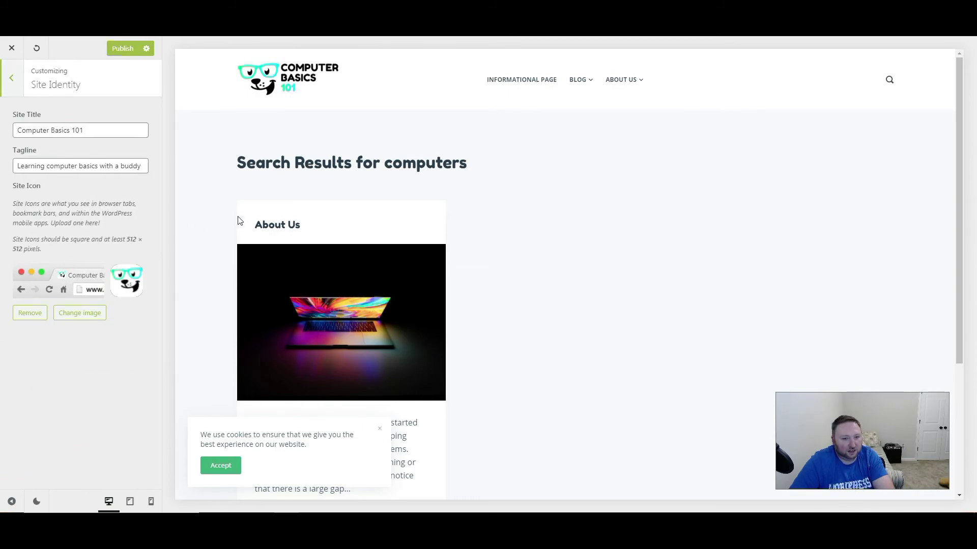
{"action": "left_click", "coordinate": [12, 79]}
Open the Header settings with the header builder for the desktop header.
{"action": "scroll", "coordinate": [77, 206], "scroll_direction": "up", "scroll_amount": 5}
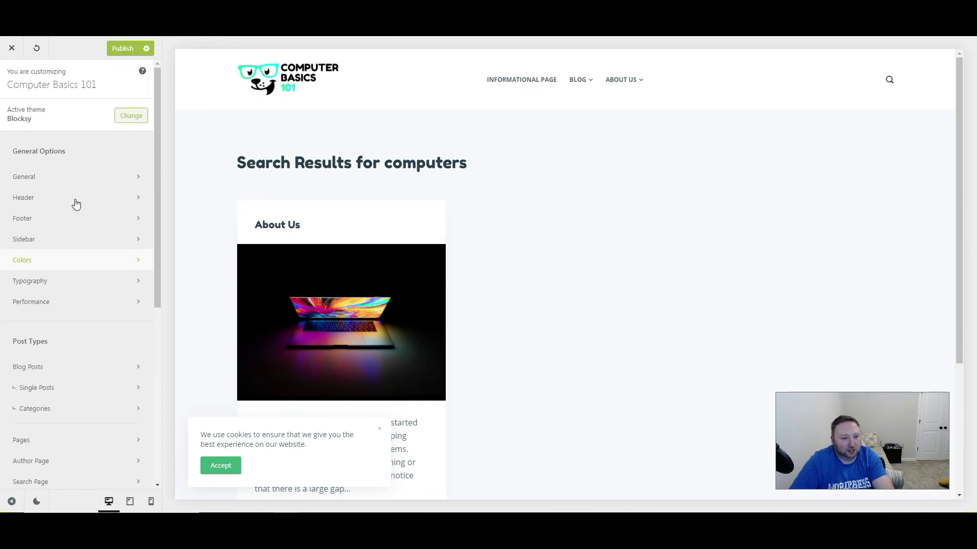
{"action": "left_click", "coordinate": [23, 196]}
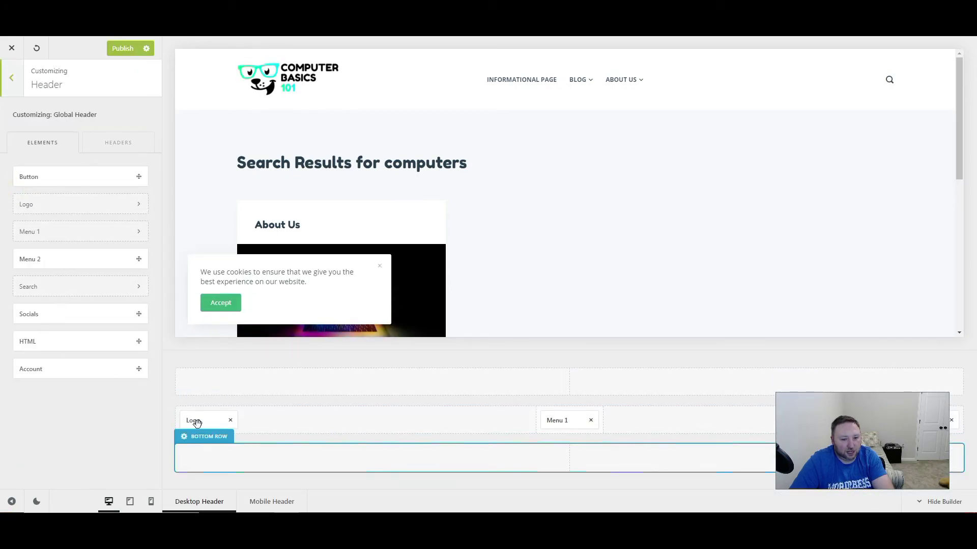
Check the header's Logo element settings and the Site Identity settings.
{"action": "left_click", "coordinate": [194, 422]}
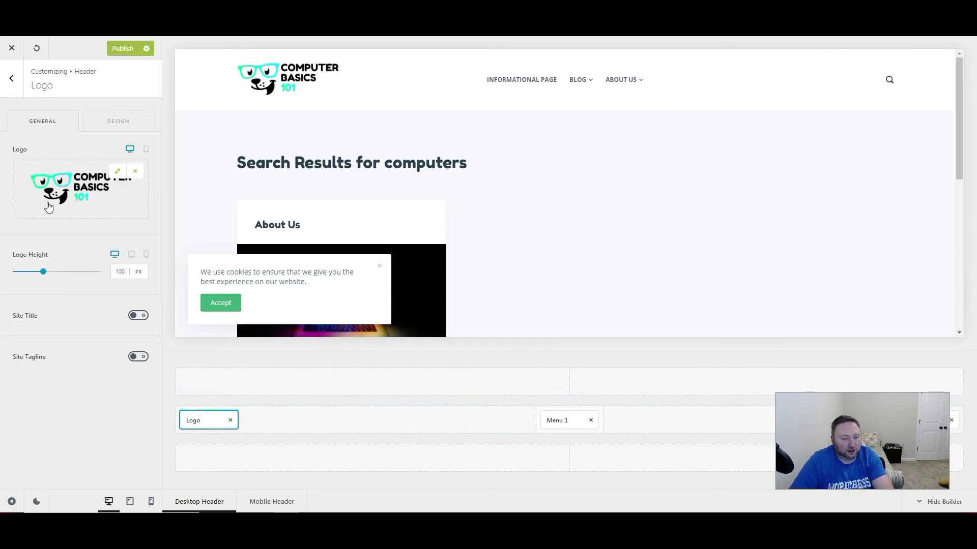
{"action": "left_click", "coordinate": [13, 86]}
{"action": "left_click", "coordinate": [14, 90]}
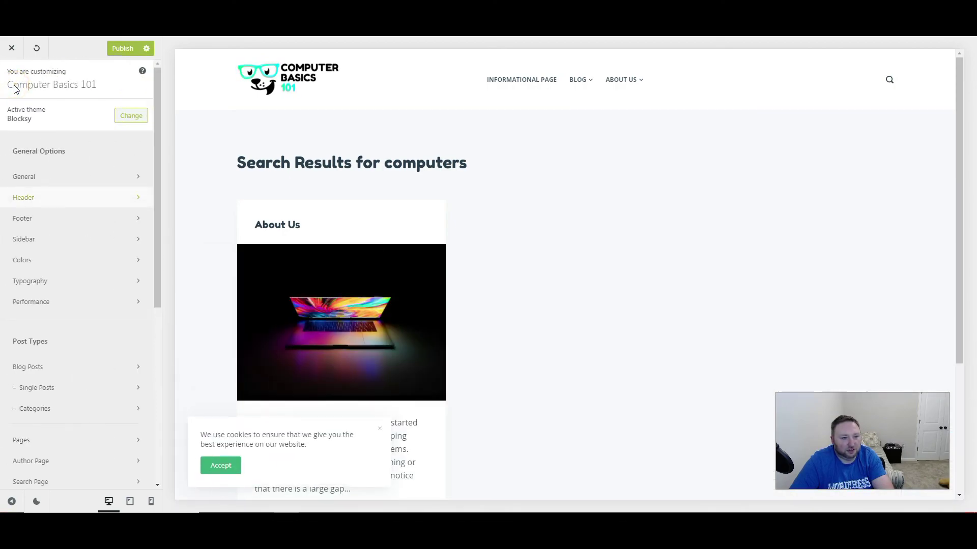
{"action": "scroll", "coordinate": [67, 334], "scroll_direction": "down", "scroll_amount": 6}
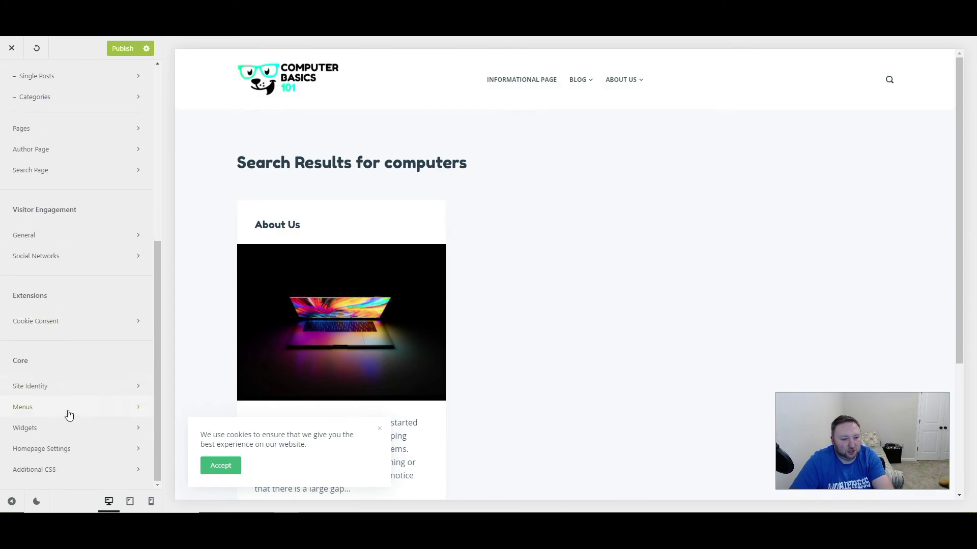
{"action": "left_click", "coordinate": [41, 386]}
{"action": "left_click", "coordinate": [4, 81]}
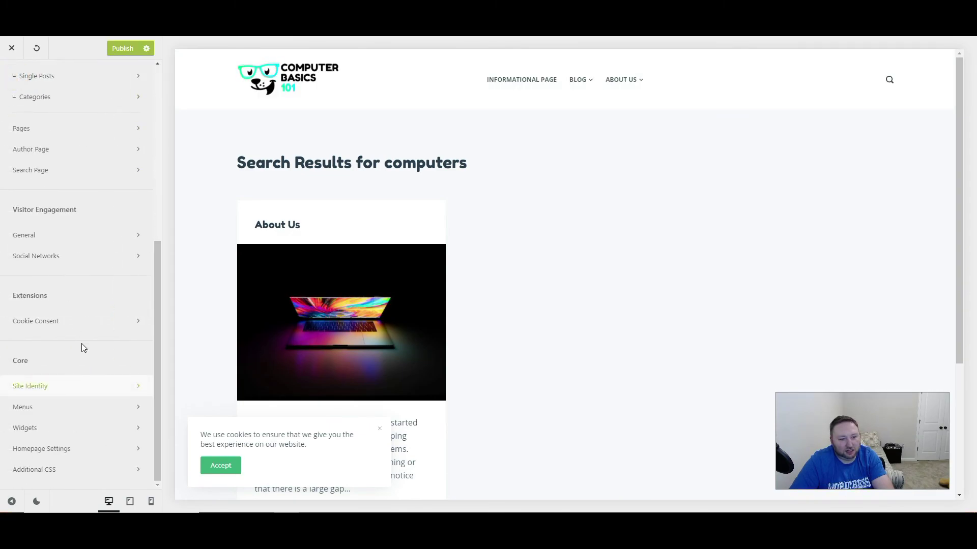
Review the items in the primary and footer menus in the Menus settings.
{"action": "left_click", "coordinate": [51, 413]}
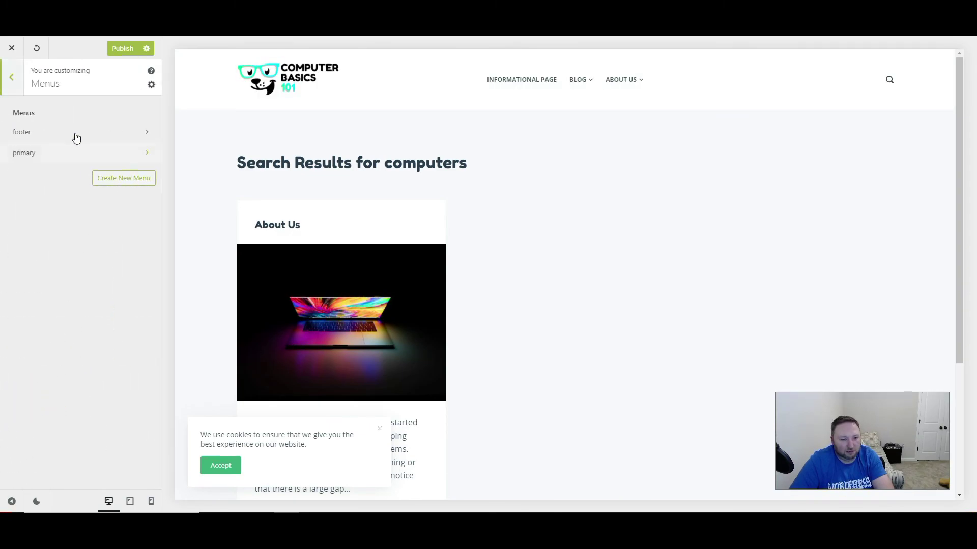
{"action": "left_click", "coordinate": [31, 157]}
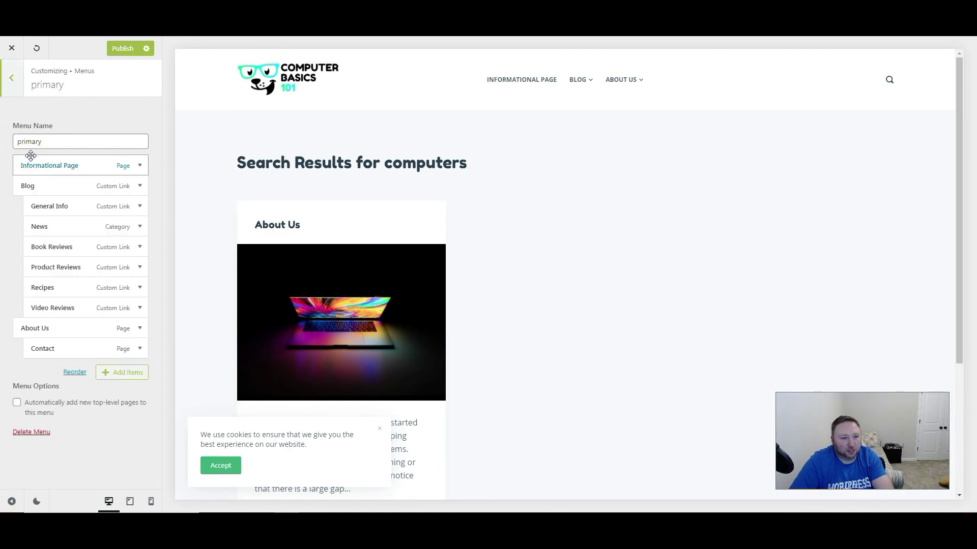
{"action": "left_click", "coordinate": [10, 81]}
{"action": "left_click", "coordinate": [38, 153]}
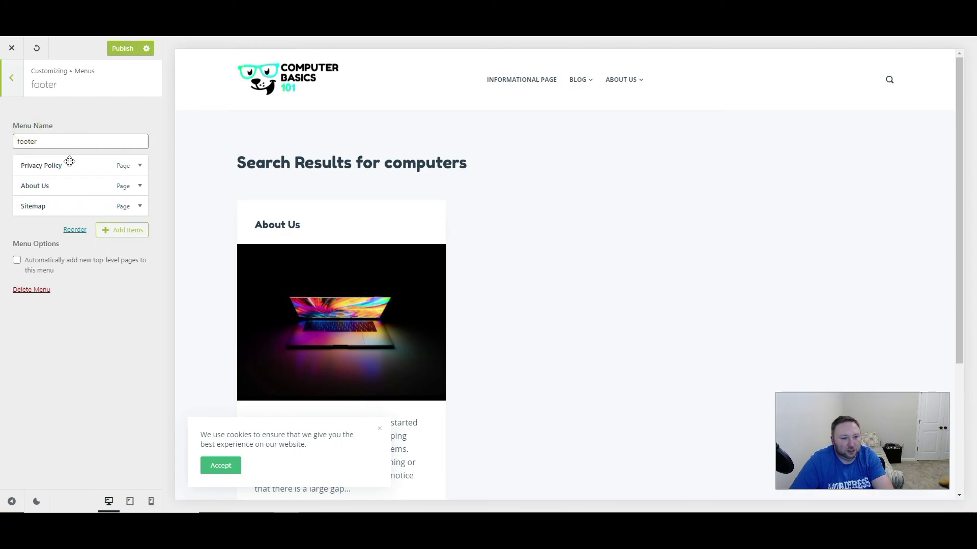
{"action": "left_click", "coordinate": [14, 90]}
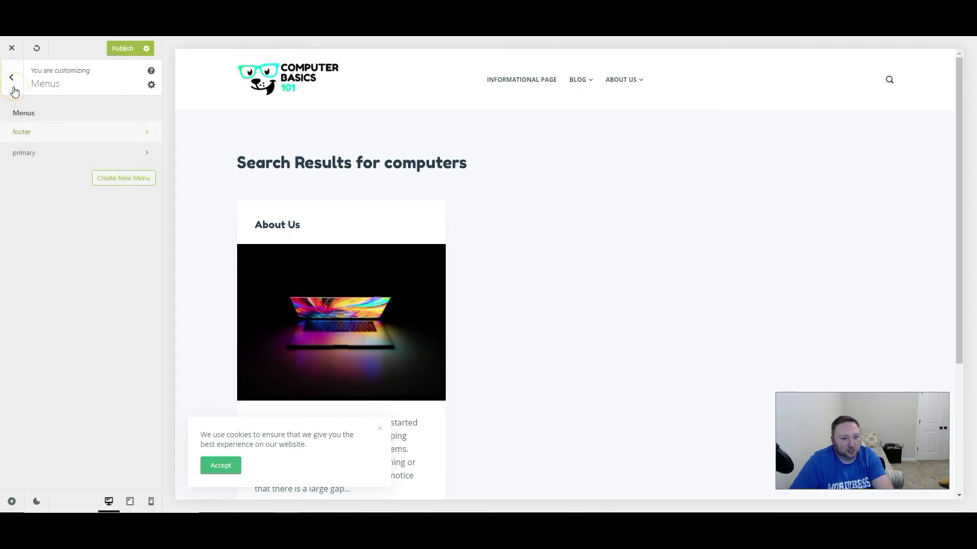
{"action": "left_click", "coordinate": [16, 90]}
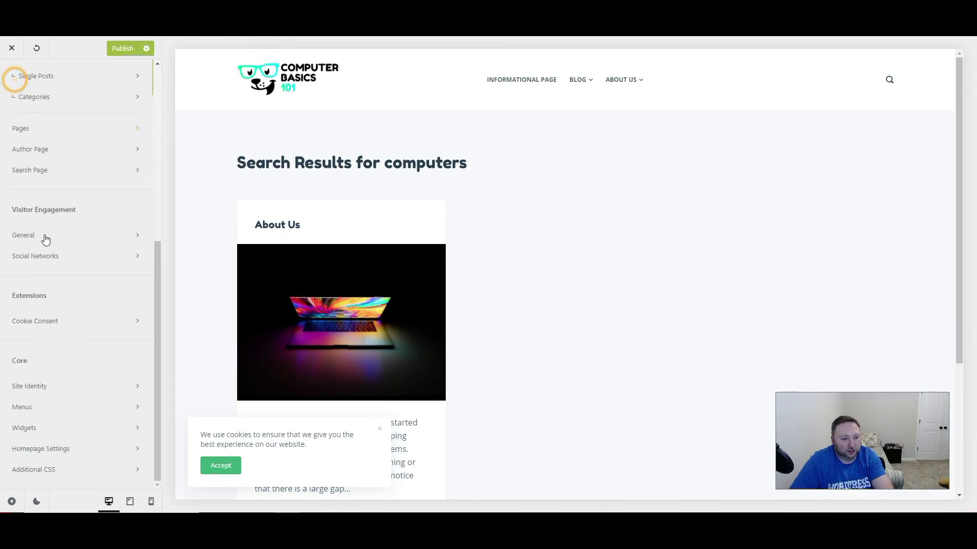
Look through the remaining Core sections: Widgets, Homepage Settings and Additional CSS.
{"action": "left_click", "coordinate": [46, 439]}
{"action": "left_click", "coordinate": [13, 78]}
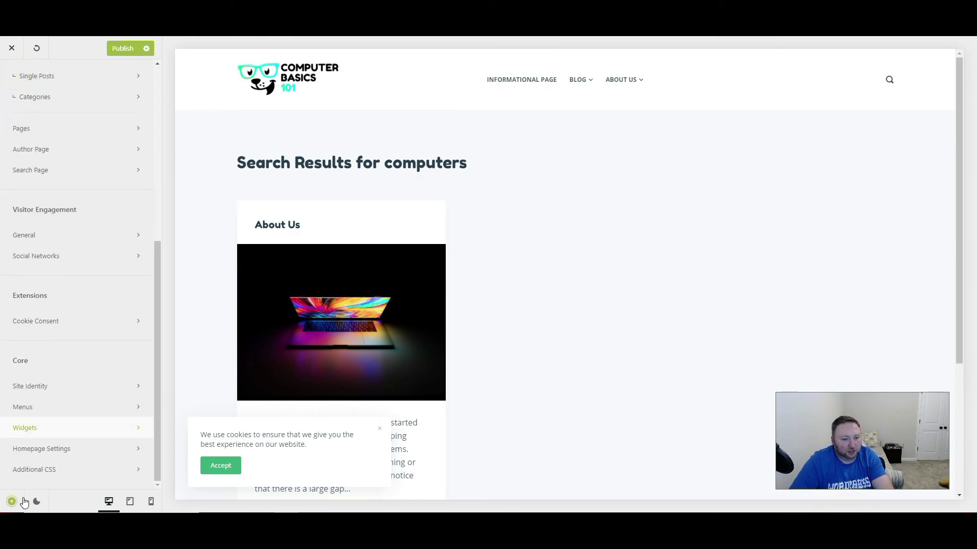
{"action": "left_click", "coordinate": [36, 449]}
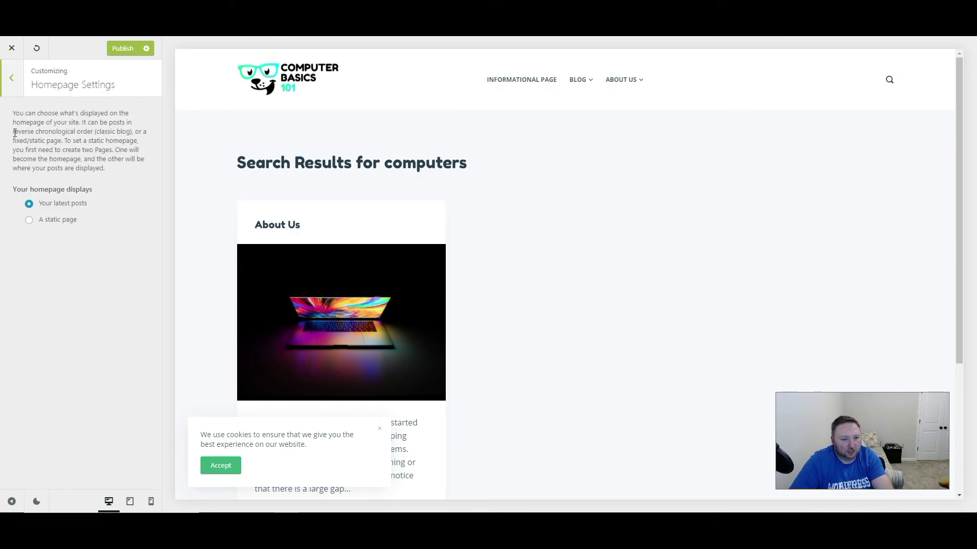
{"action": "left_click", "coordinate": [8, 85]}
{"action": "left_click", "coordinate": [32, 469]}
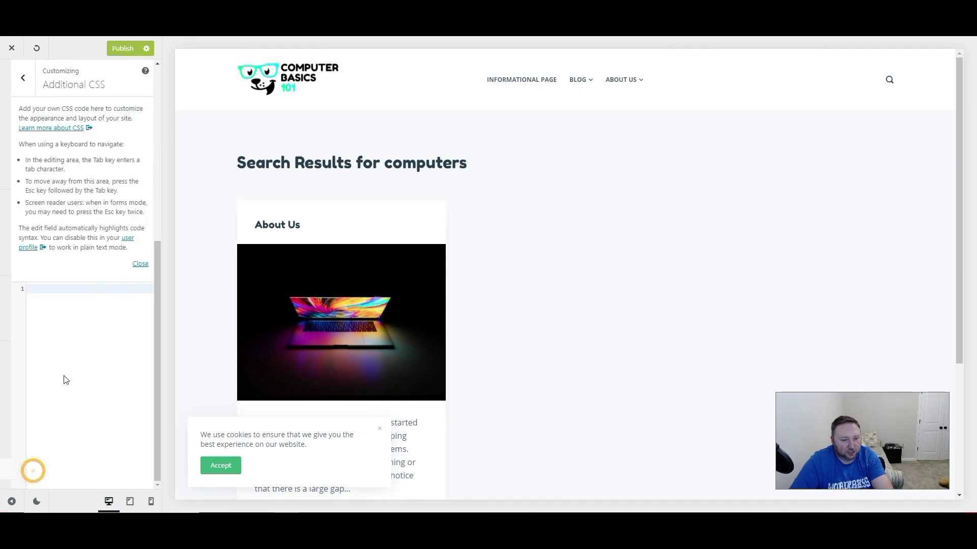
{"action": "left_click", "coordinate": [10, 81]}
Publish the customizer changes, close the customizer and visit the live Computer Basics 101 site.
{"action": "left_click", "coordinate": [123, 50]}
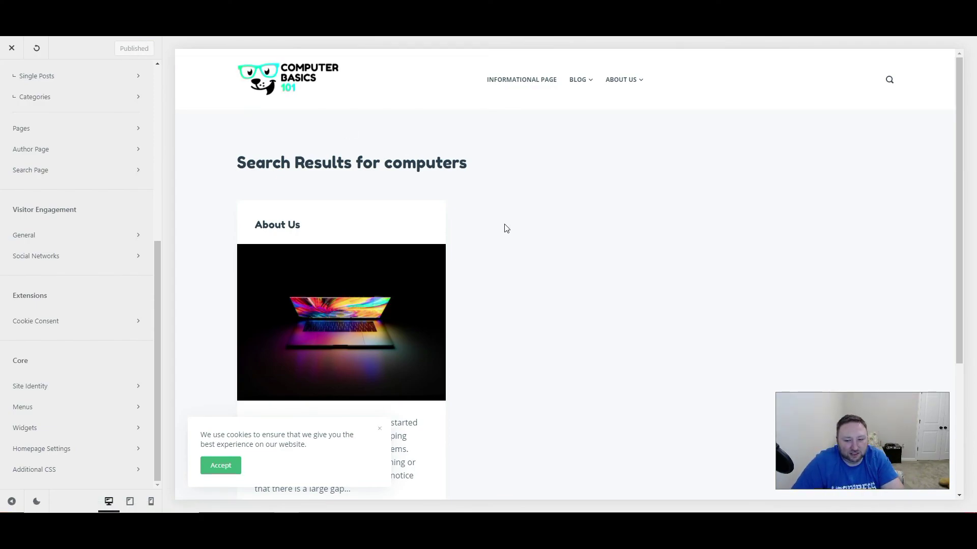
{"action": "left_click", "coordinate": [4, 49]}
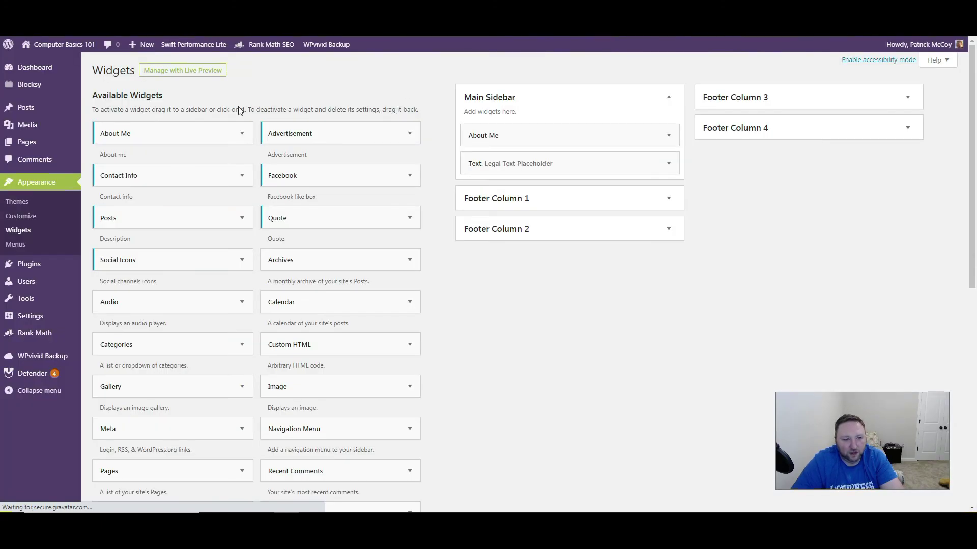
{"action": "mouse_move", "coordinate": [12, 68]}
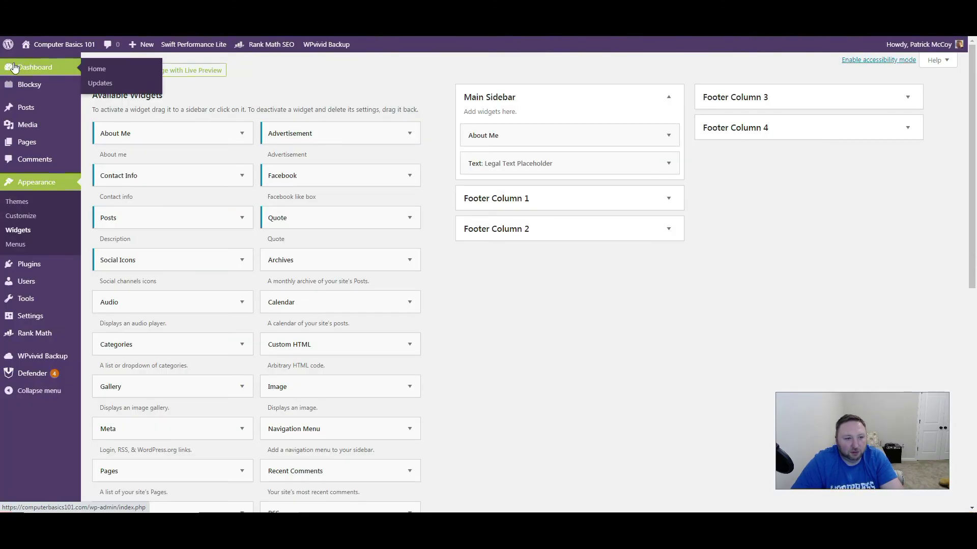
{"action": "left_click", "coordinate": [51, 61]}
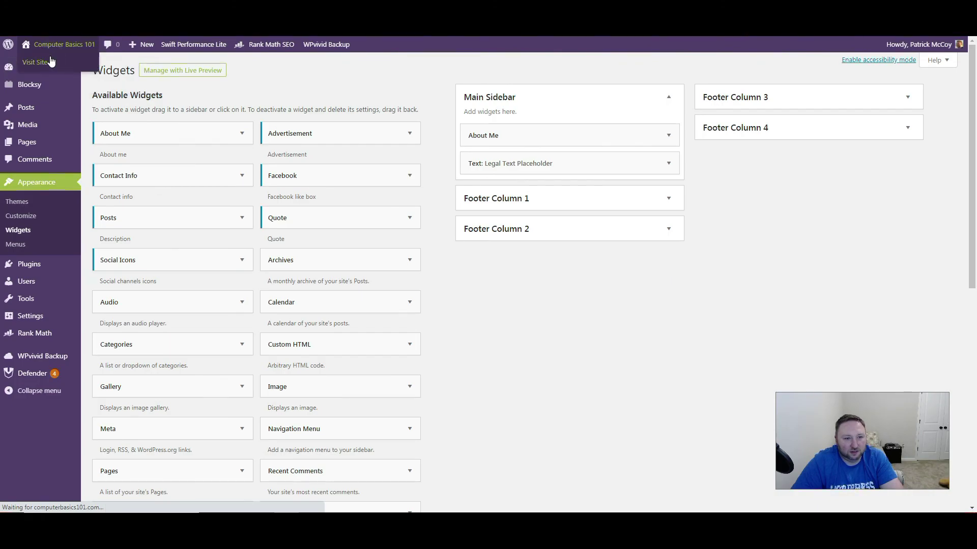
Examine the published homepage from header to footer, including the blog post cards and the sidebar's author and legal text widgets.
{"action": "scroll", "coordinate": [314, 192], "scroll_direction": "down", "scroll_amount": 3}
{"action": "scroll", "coordinate": [314, 192], "scroll_direction": "down", "scroll_amount": 5}
{"action": "scroll", "coordinate": [312, 192], "scroll_direction": "up", "scroll_amount": 8}
{"action": "scroll", "coordinate": [300, 209], "scroll_direction": "down", "scroll_amount": 1}
{"action": "scroll", "coordinate": [300, 209], "scroll_direction": "down", "scroll_amount": 2}
{"action": "scroll", "coordinate": [299, 218], "scroll_direction": "up", "scroll_amount": 3}
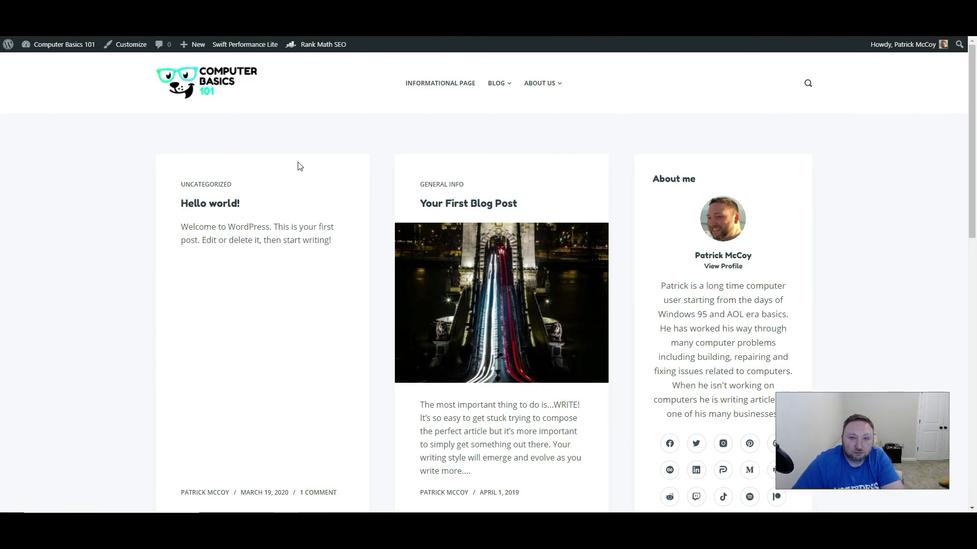
{"action": "scroll", "coordinate": [299, 165], "scroll_direction": "down", "scroll_amount": 10}
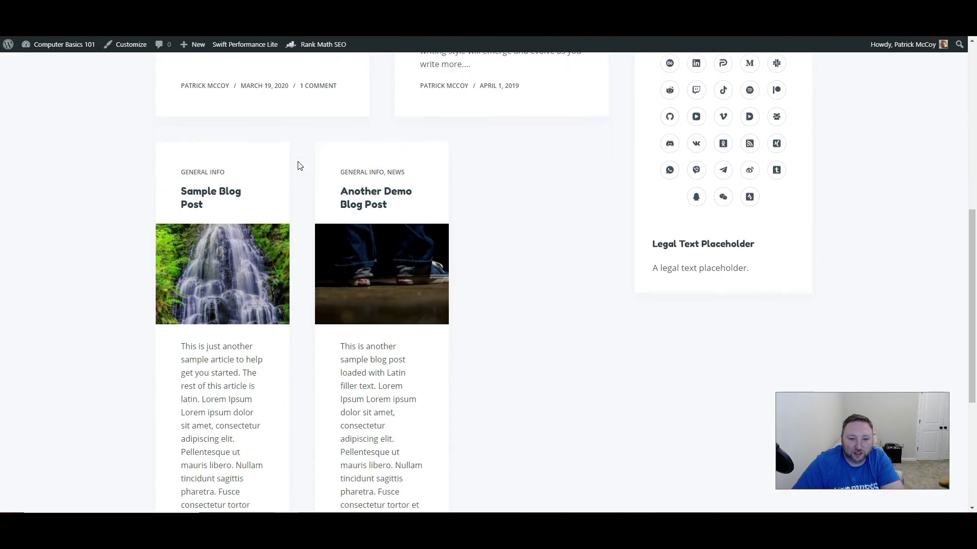
{"action": "scroll", "coordinate": [299, 165], "scroll_direction": "up", "scroll_amount": 6}
{"action": "scroll", "coordinate": [299, 165], "scroll_direction": "up", "scroll_amount": 5}
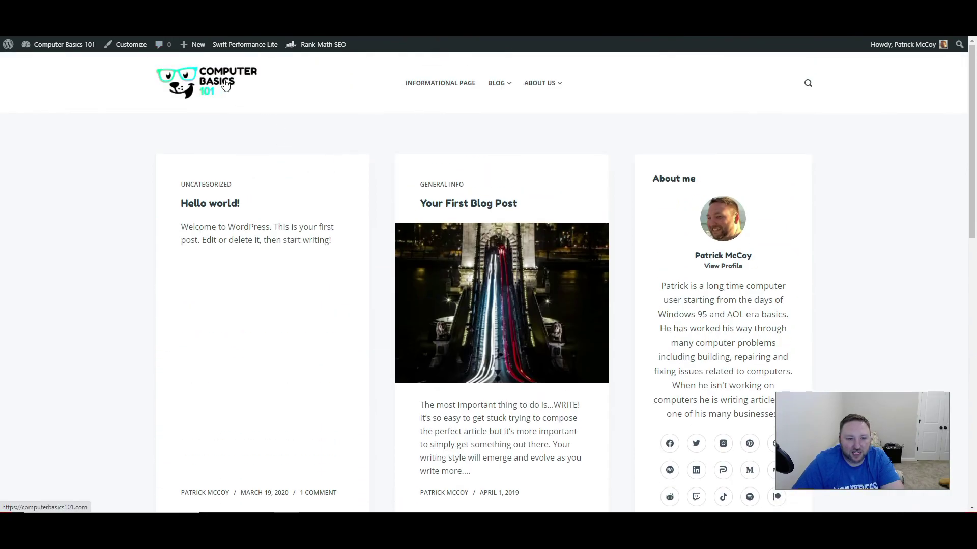
{"action": "scroll", "coordinate": [223, 92], "scroll_direction": "down", "scroll_amount": 2}
{"action": "scroll", "coordinate": [251, 137], "scroll_direction": "up", "scroll_amount": 2}
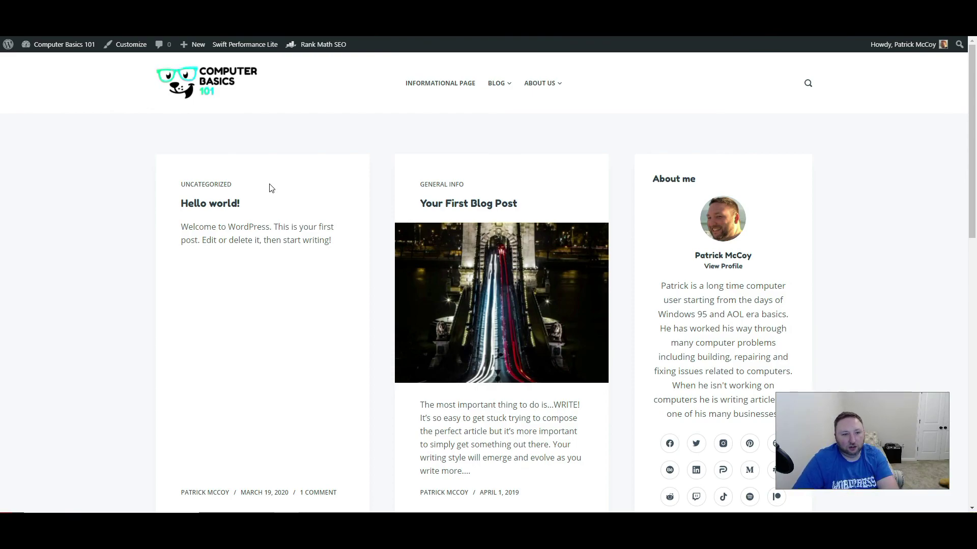
{"action": "scroll", "coordinate": [278, 211], "scroll_direction": "down", "scroll_amount": 10}
{"action": "scroll", "coordinate": [284, 258], "scroll_direction": "up", "scroll_amount": 10}
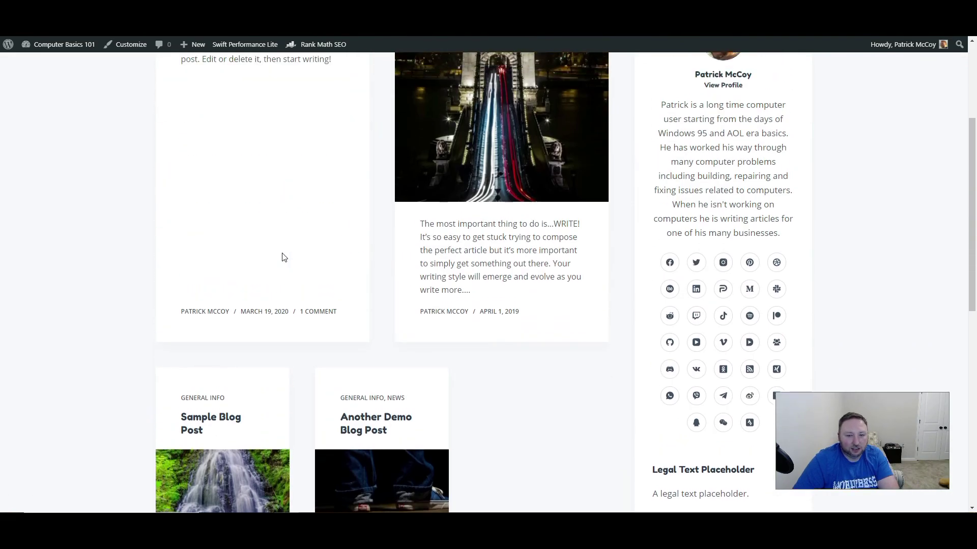